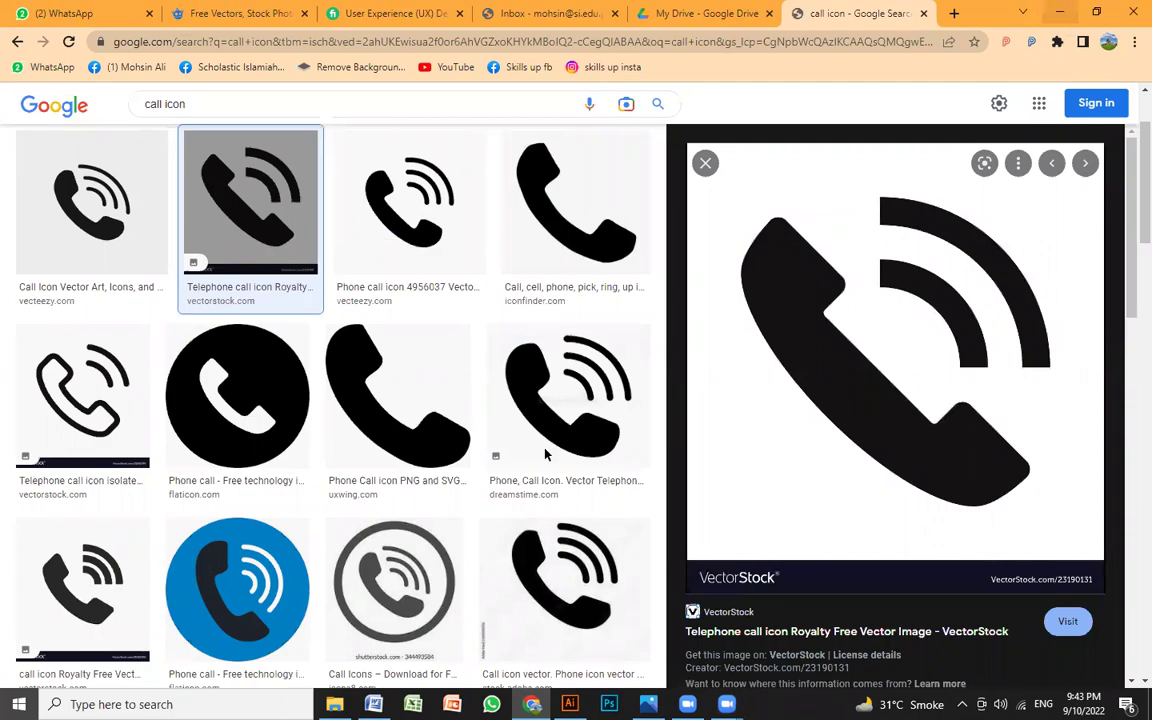
Step: Return to the Illustrator letterhead with the VectorStock telephone icon copied
{"action": "key", "text": "alt+Tab"}
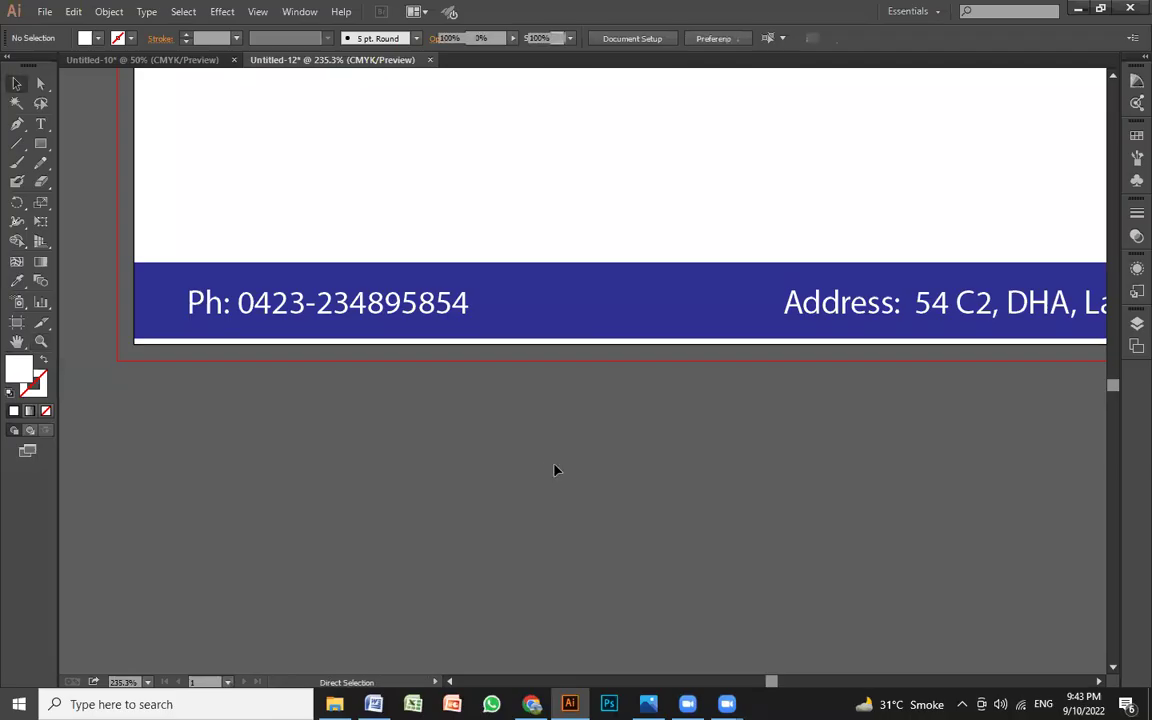
Step: Paste the phone icon picture left of the letterhead artboard and Image Trace it
{"action": "key", "text": "ctrl+v"}
{"action": "left_click", "coordinate": [563, 364], "text": "alt"}
{"action": "left_click", "coordinate": [583, 391], "text": "alt"}
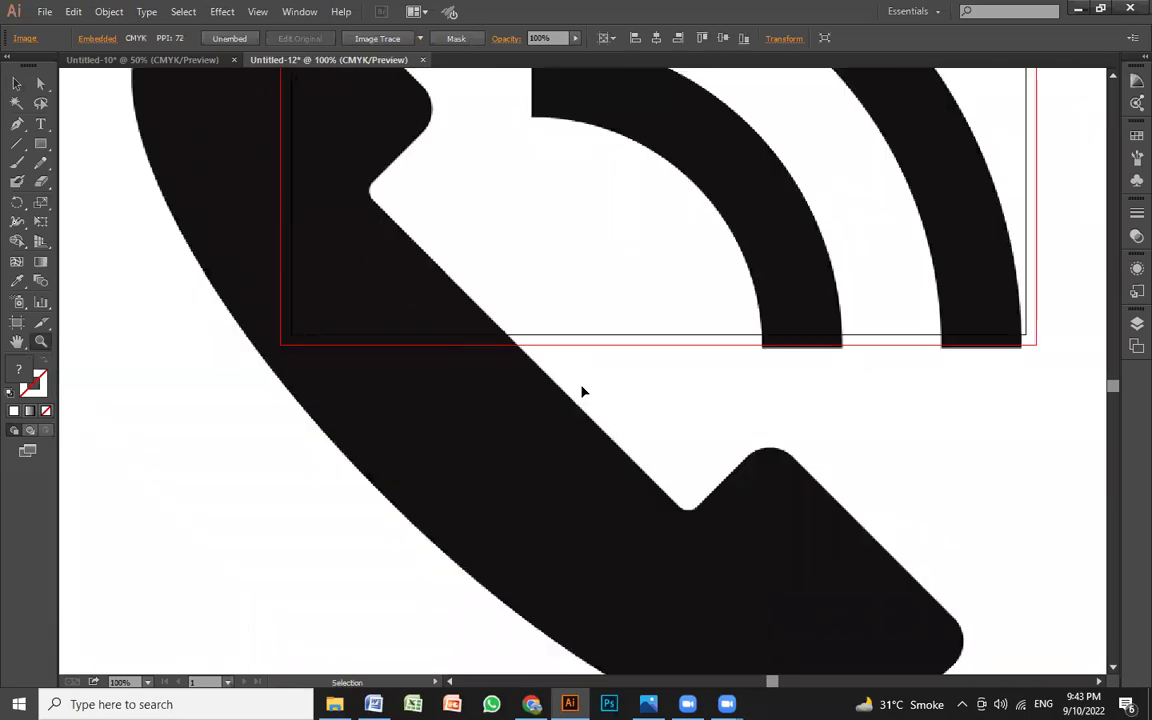
{"action": "key", "text": "ctrl+minus"}
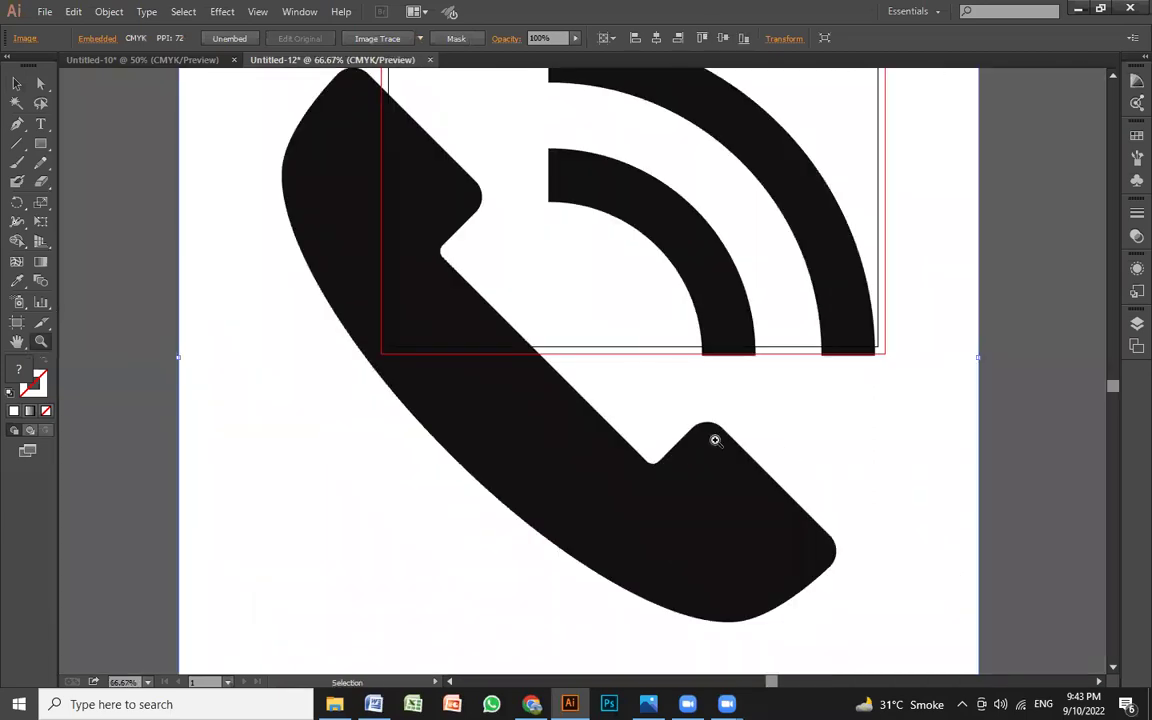
{"action": "key", "text": "ctrl+minus"}
{"action": "key", "text": "ctrl+minus"}
{"action": "left_click_drag", "start_coordinate": [764, 446], "coordinate": [415, 453]}
{"action": "left_click_drag", "start_coordinate": [431, 181], "coordinate": [358, 358]}
{"action": "key", "text": "ctrl+z"}
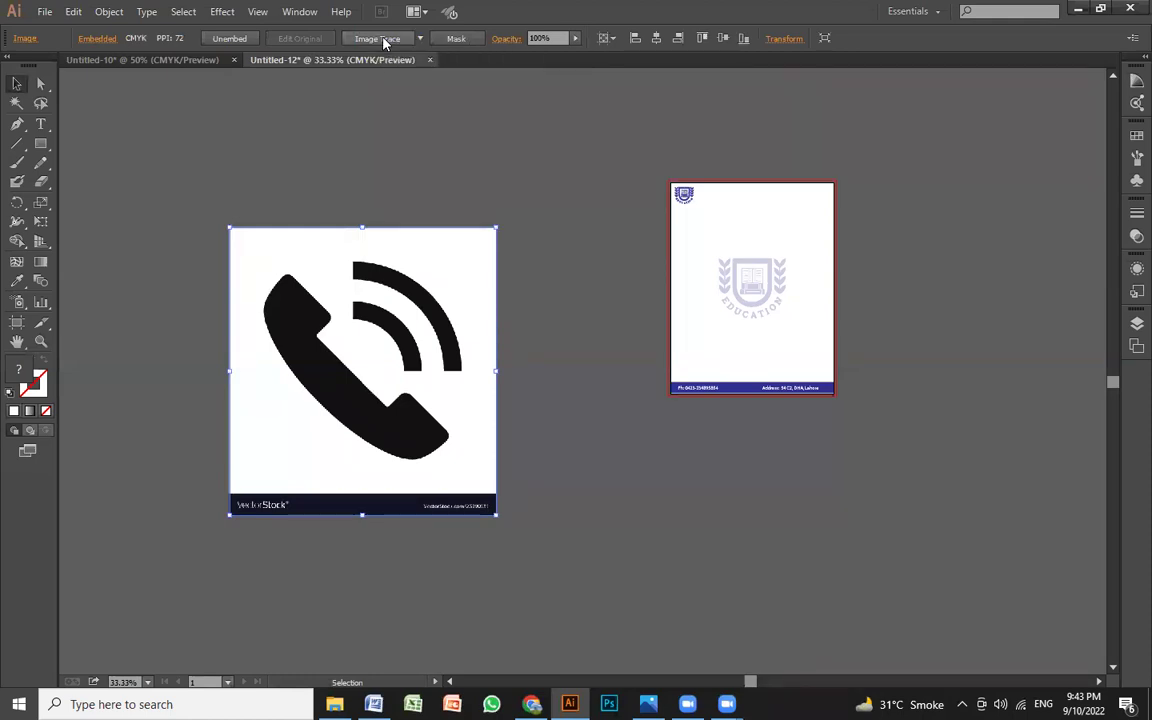
{"action": "left_click", "coordinate": [383, 41]}
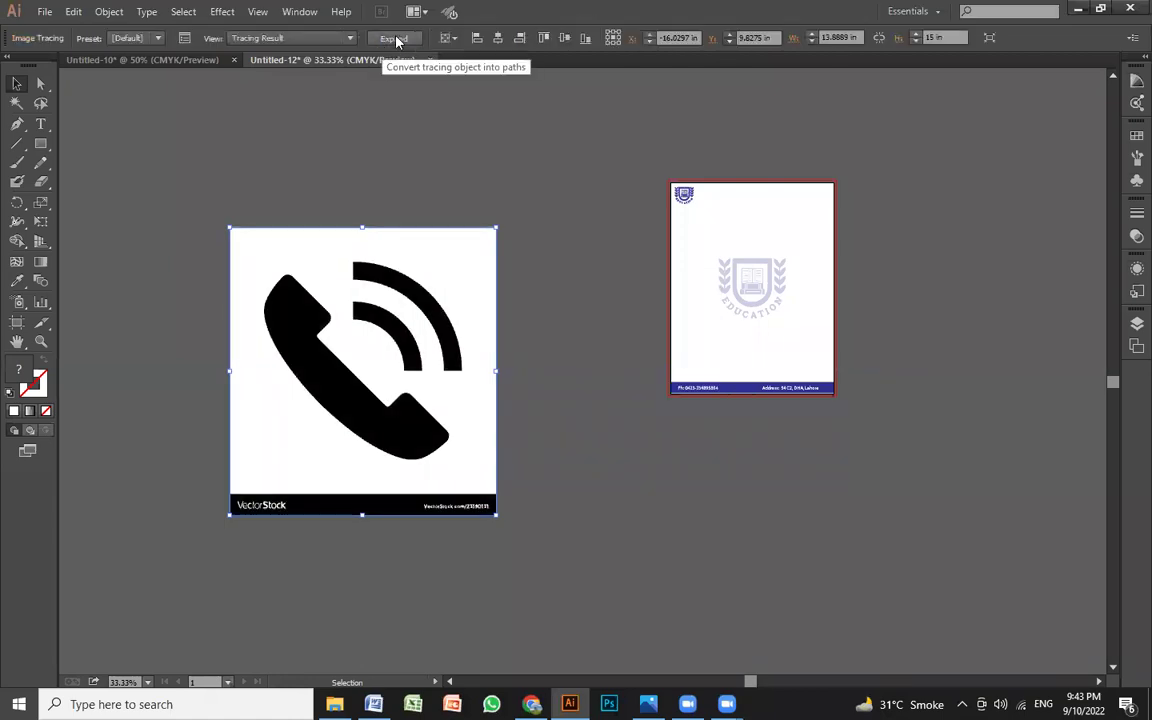
Step: Expand the trace, then delete its white background square and VectorStock banner
{"action": "left_click", "coordinate": [395, 39]}
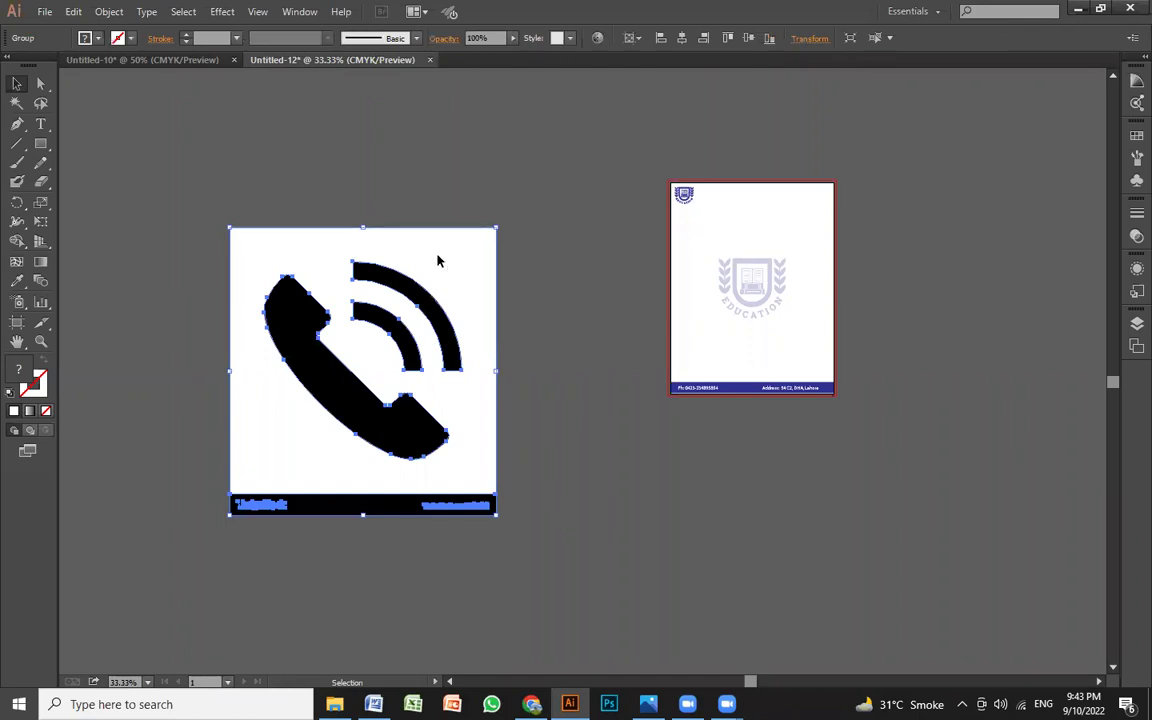
{"action": "double_click", "coordinate": [443, 255]}
{"action": "left_click_drag", "start_coordinate": [455, 263], "coordinate": [514, 295]}
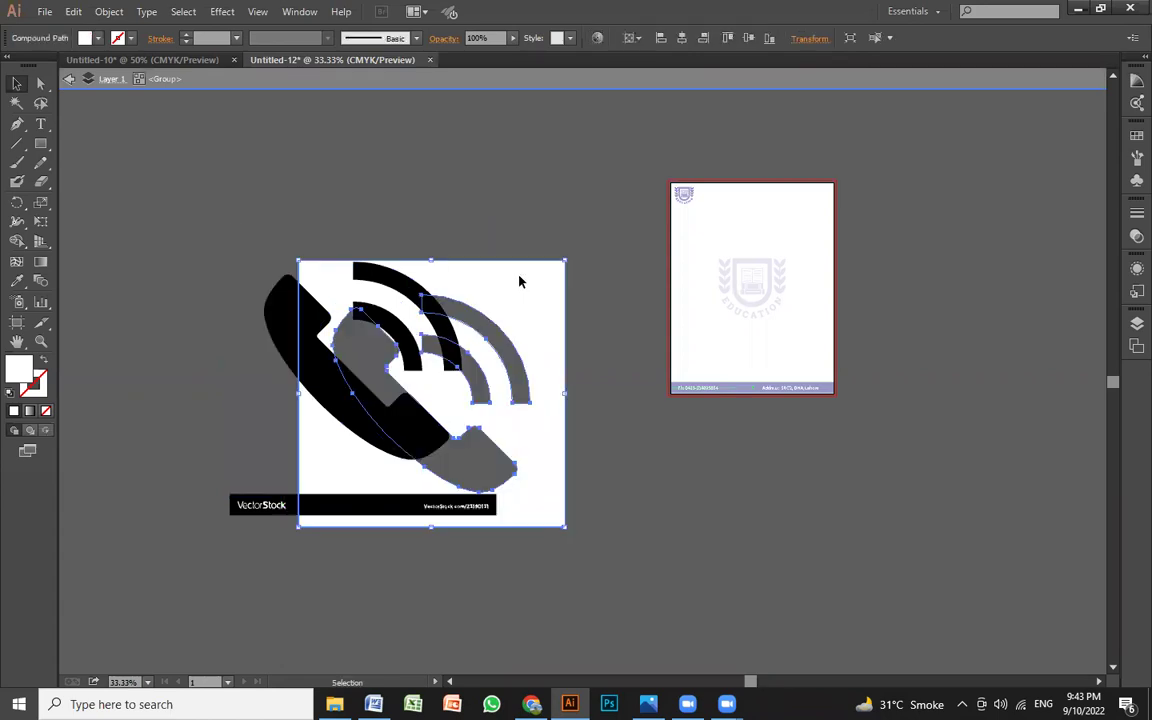
{"action": "key", "text": "Delete"}
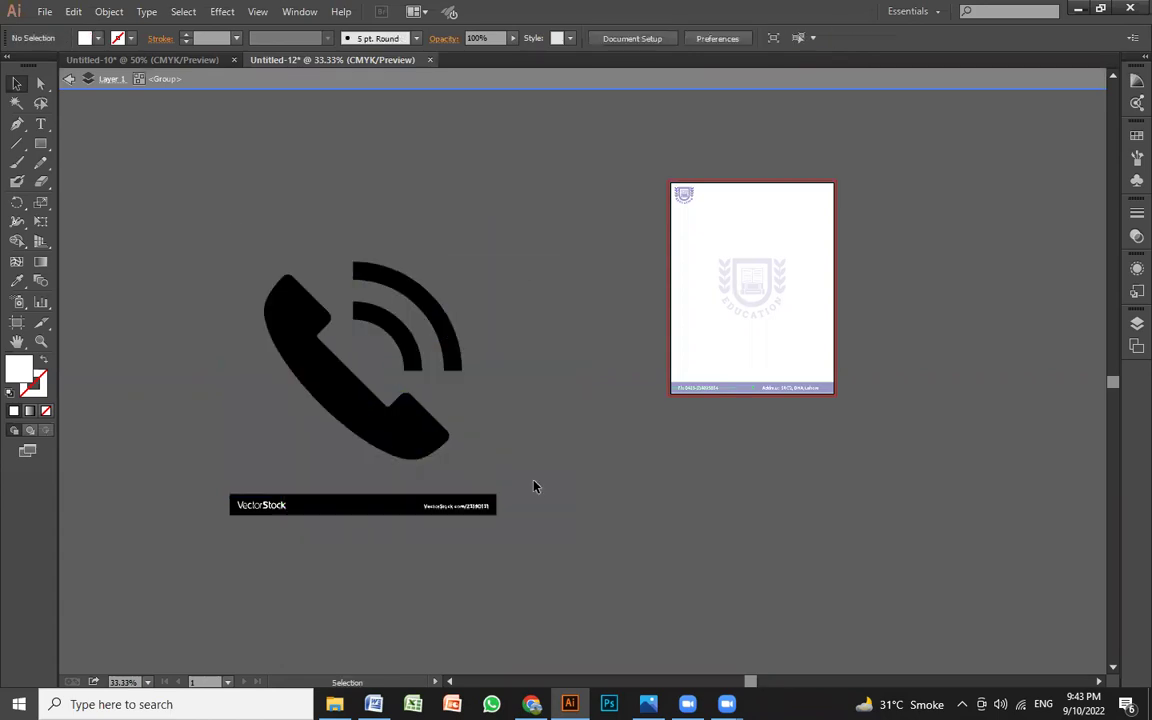
{"action": "left_click", "coordinate": [220, 524]}
{"action": "key", "text": "Delete"}
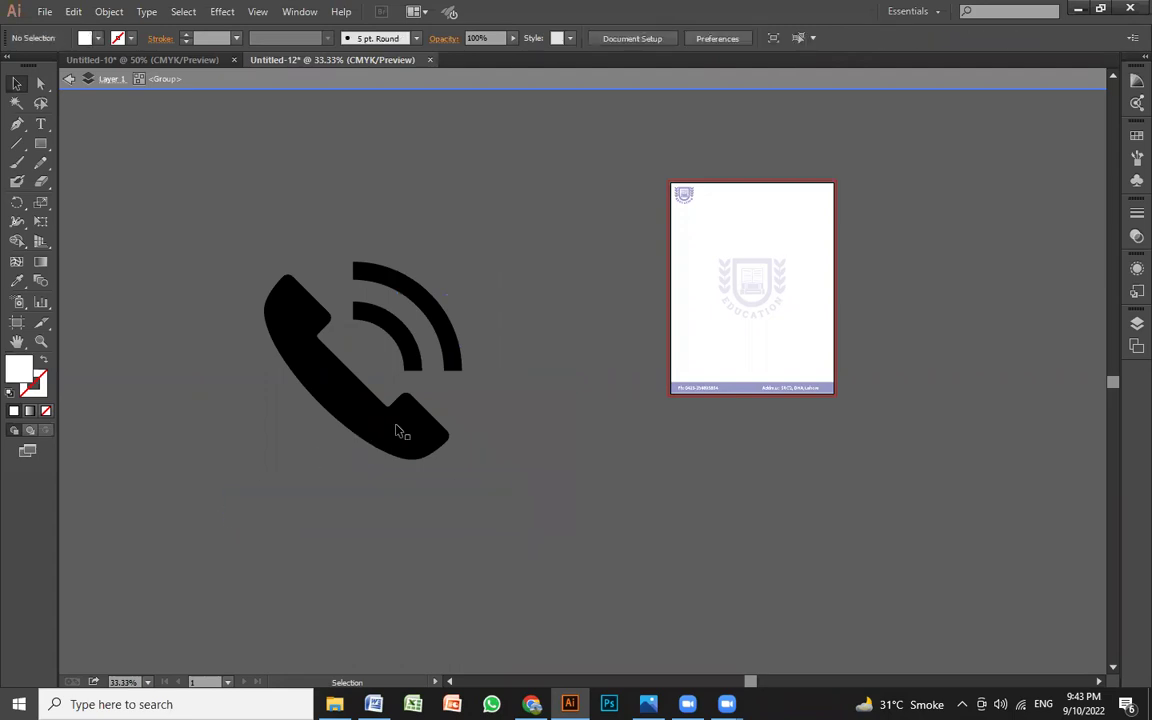
{"action": "key", "text": "Escape"}
Step: Shrink the black phone icon and move it toward the letterhead's bottom-left footer
{"action": "left_click", "coordinate": [450, 403]}
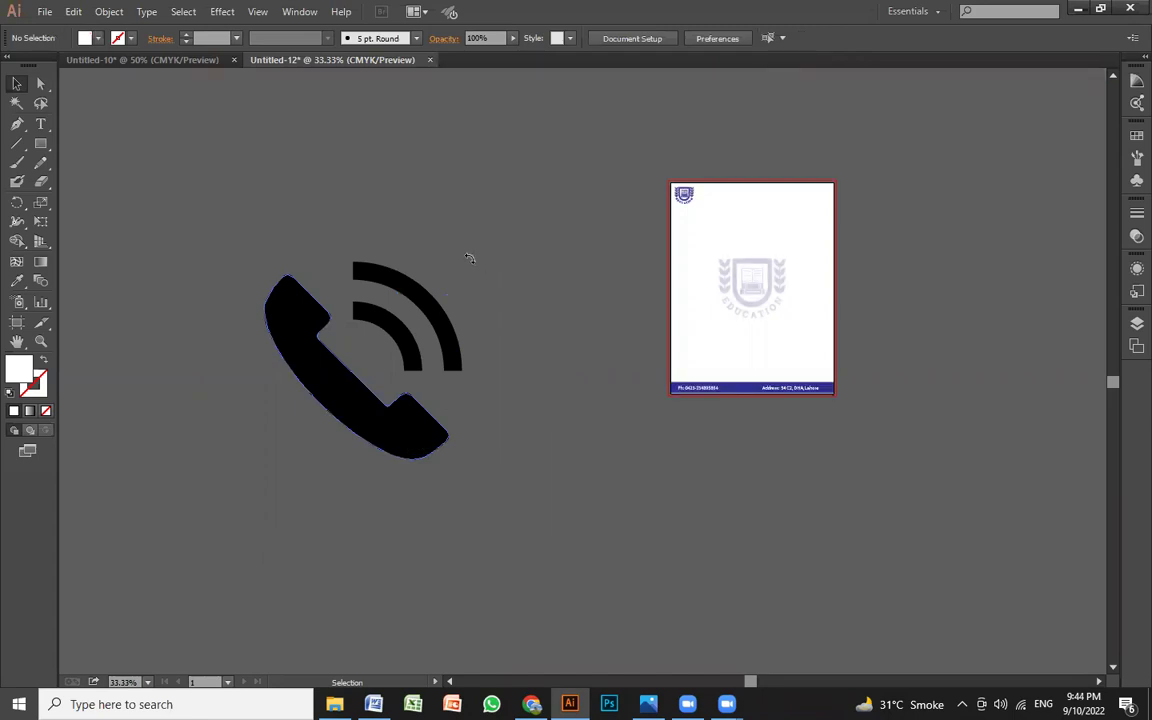
{"action": "left_click_drag", "start_coordinate": [346, 311], "coordinate": [357, 377]}
{"action": "left_click_drag", "start_coordinate": [357, 377], "coordinate": [662, 450]}
Step: Zoom in on the footer and fill the phone icon white with the Eyedropper
{"action": "left_click_drag", "start_coordinate": [630, 353], "coordinate": [668, 440]}
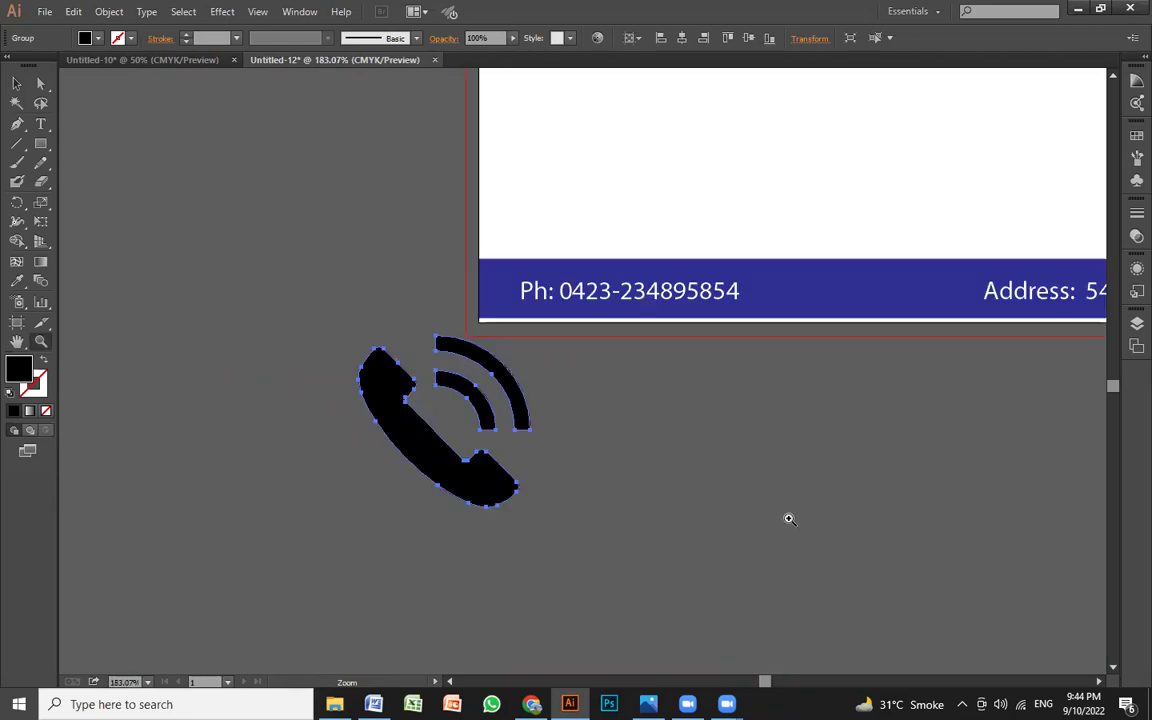
{"action": "left_click_drag", "start_coordinate": [832, 565], "coordinate": [240, 188]}
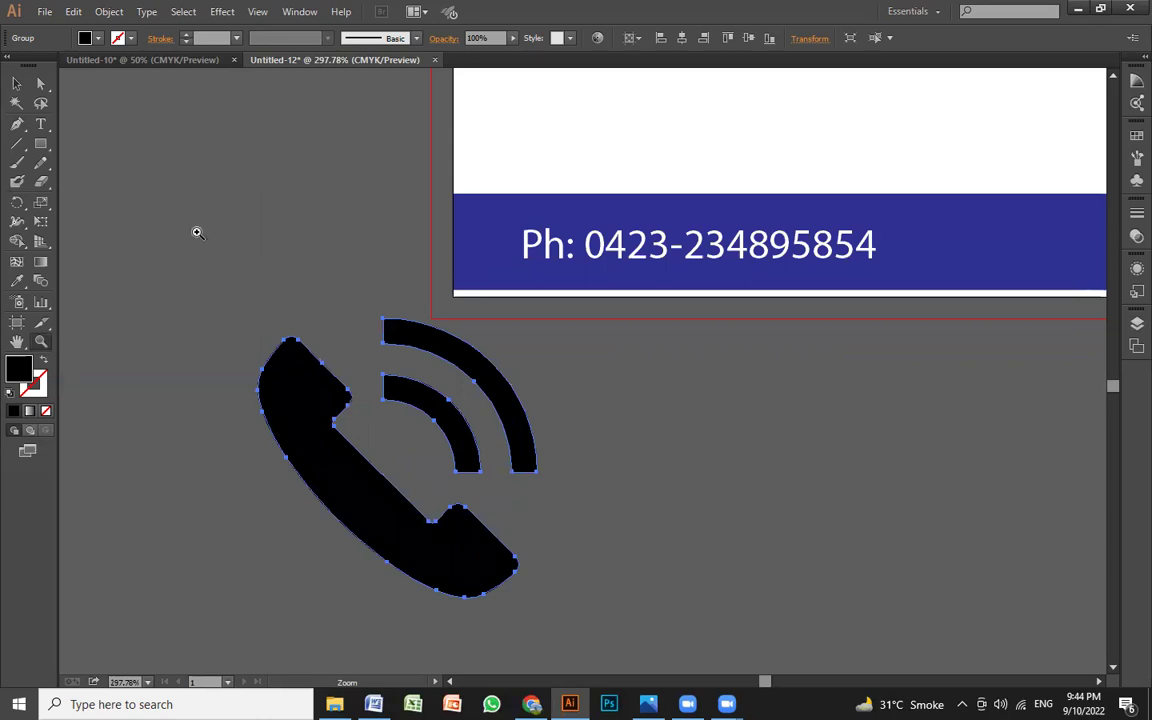
{"action": "left_click_drag", "start_coordinate": [761, 571], "coordinate": [522, 453]}
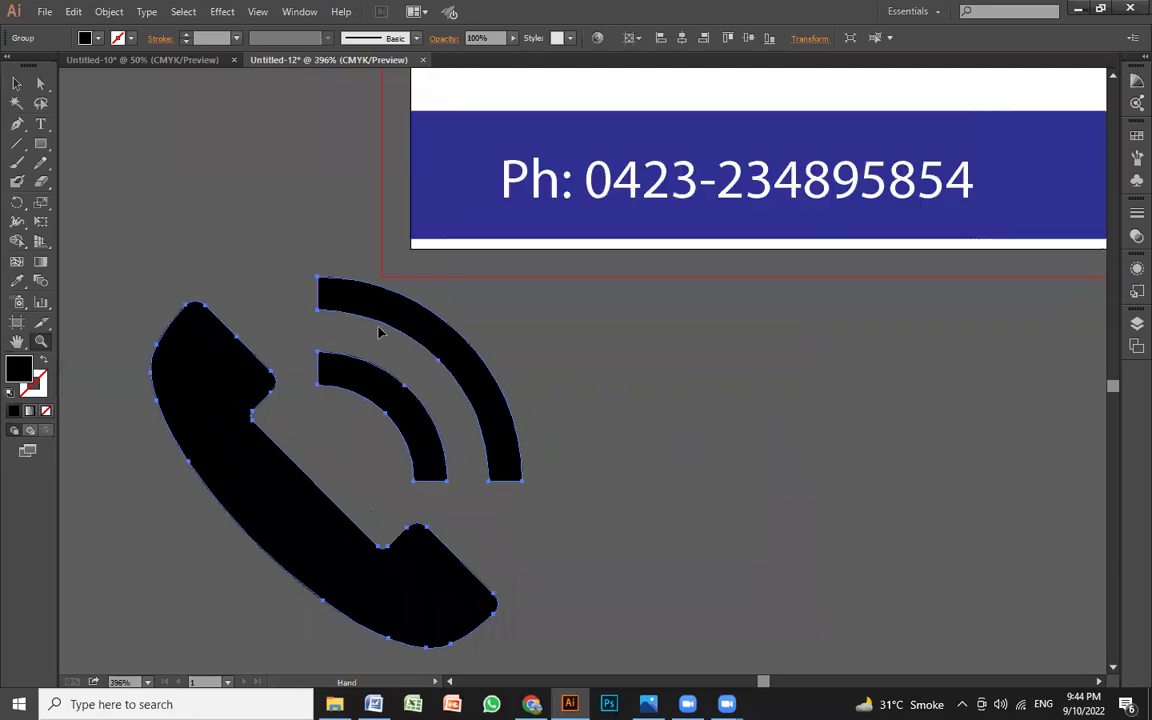
{"action": "key", "text": "v"}
{"action": "key", "text": "i"}
{"action": "scroll", "coordinate": [500, 205], "scroll_direction": "up", "scroll_amount": 1}
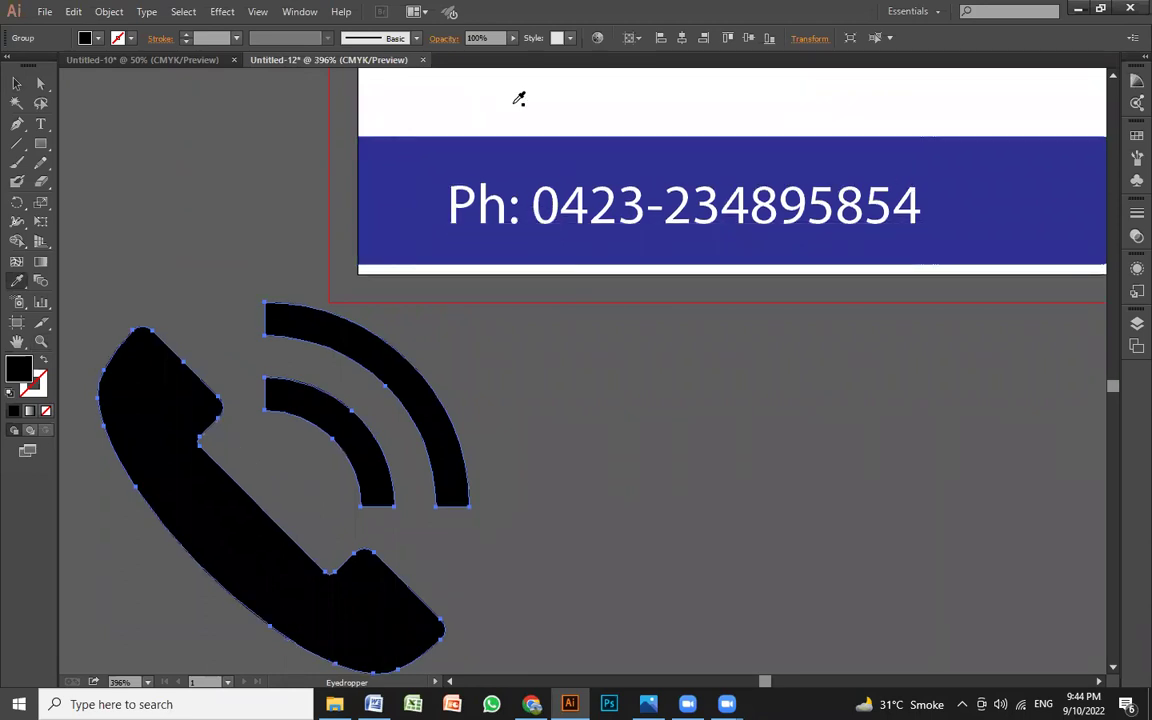
{"action": "left_click", "coordinate": [519, 98]}
Step: Move the white phone icon onto the blue footer band, undoing an accidental stretch
{"action": "key", "text": "v"}
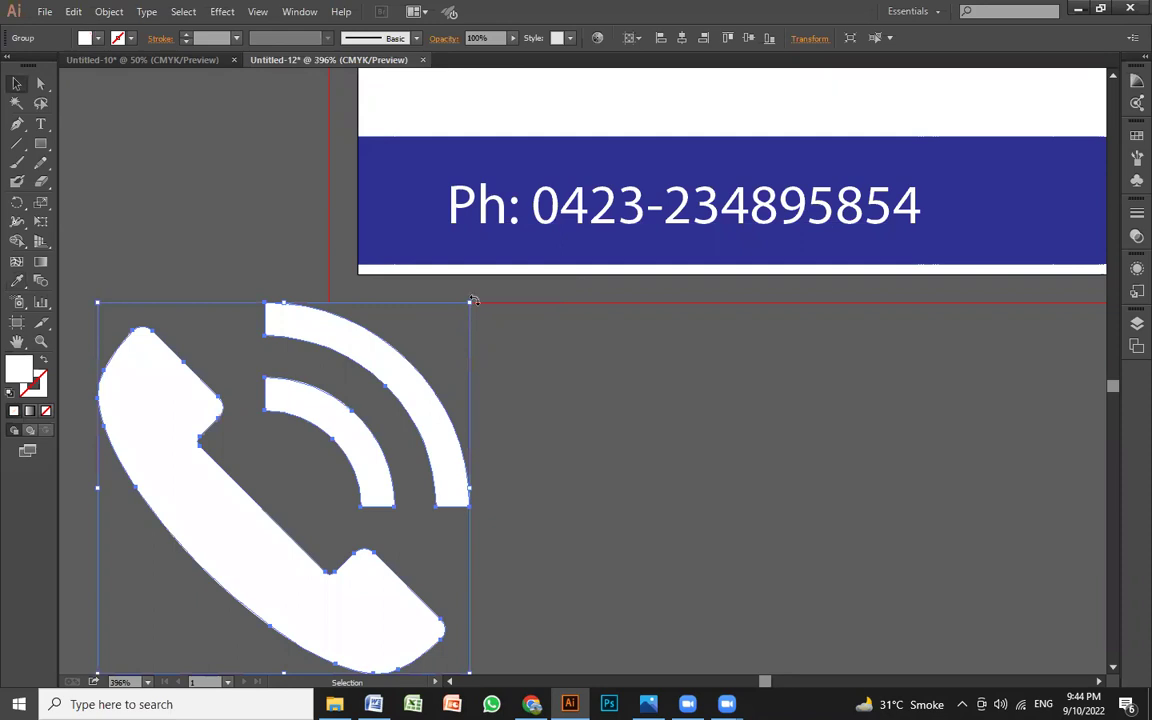
{"action": "left_click_drag", "start_coordinate": [333, 460], "coordinate": [877, 391]}
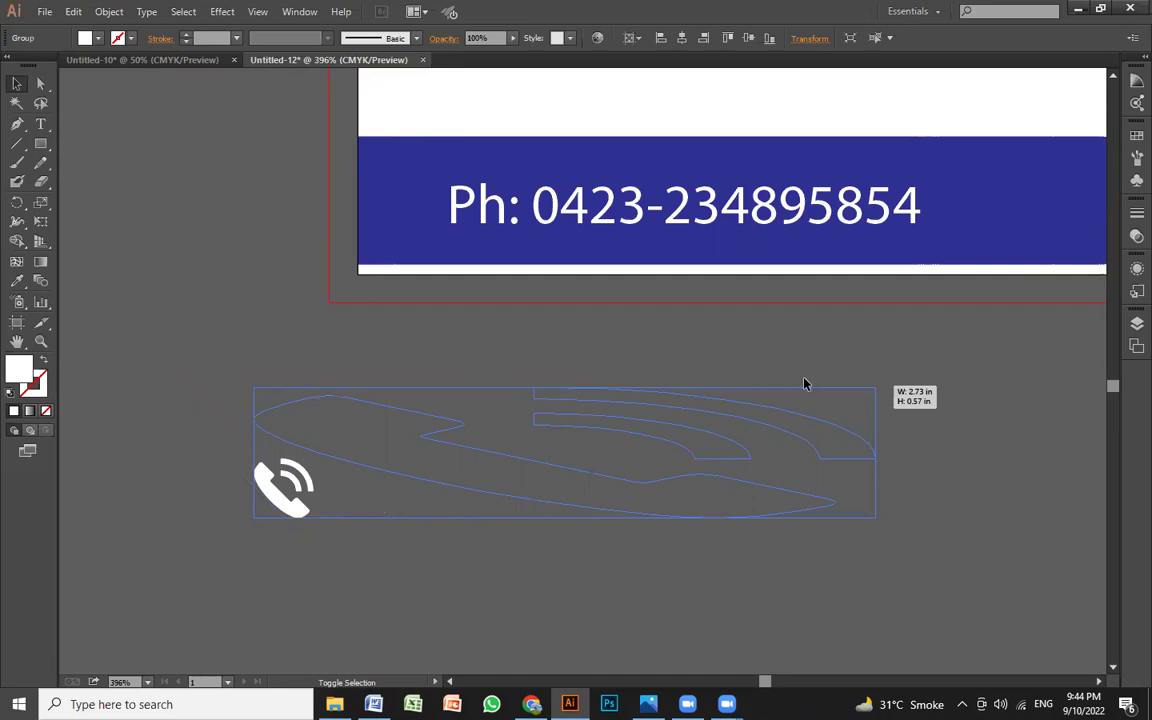
{"action": "key", "text": "ctrl+z"}
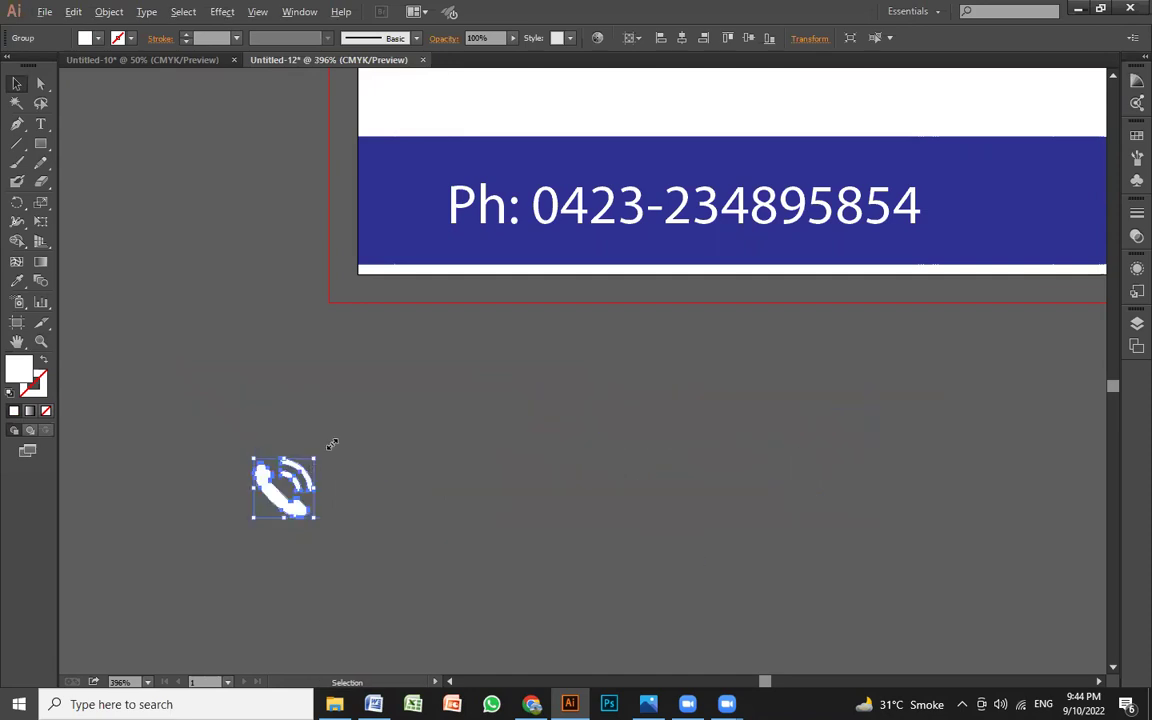
{"action": "left_click", "coordinate": [332, 454]}
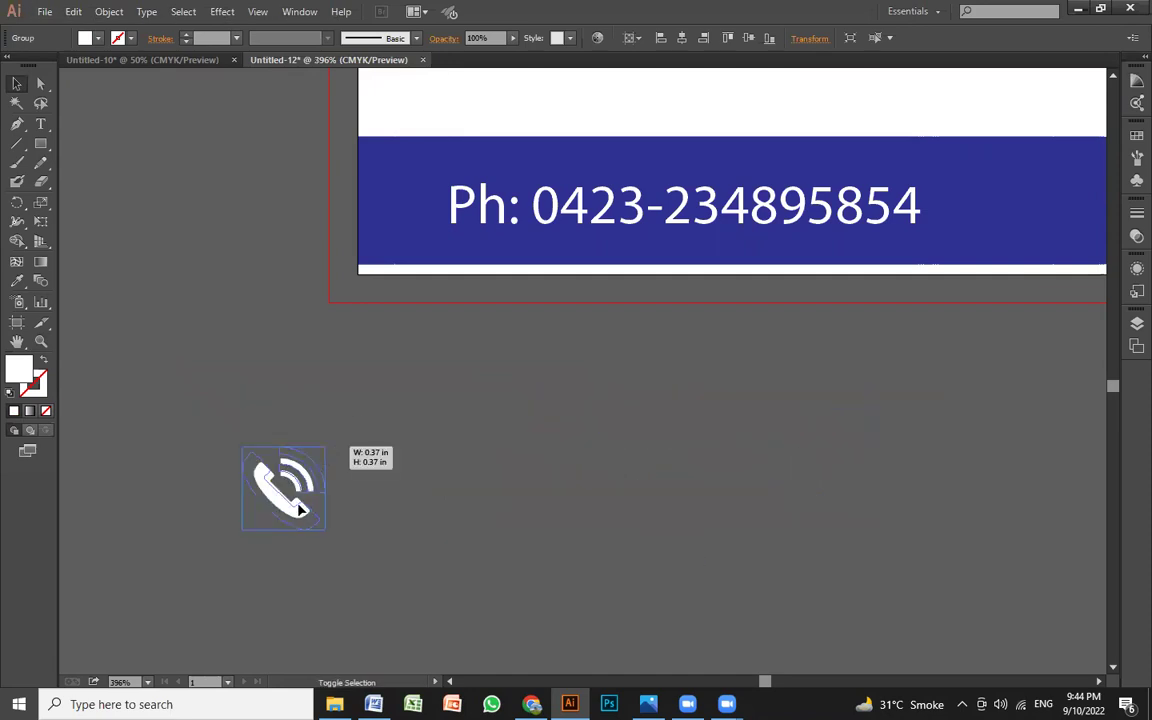
{"action": "mouse_move", "coordinate": [421, 246]}
{"action": "left_mouse_down"}
{"action": "mouse_move", "coordinate": [390, 258]}
{"action": "mouse_move", "coordinate": [420, 237]}
{"action": "mouse_move", "coordinate": [409, 236]}
{"action": "left_mouse_up"}
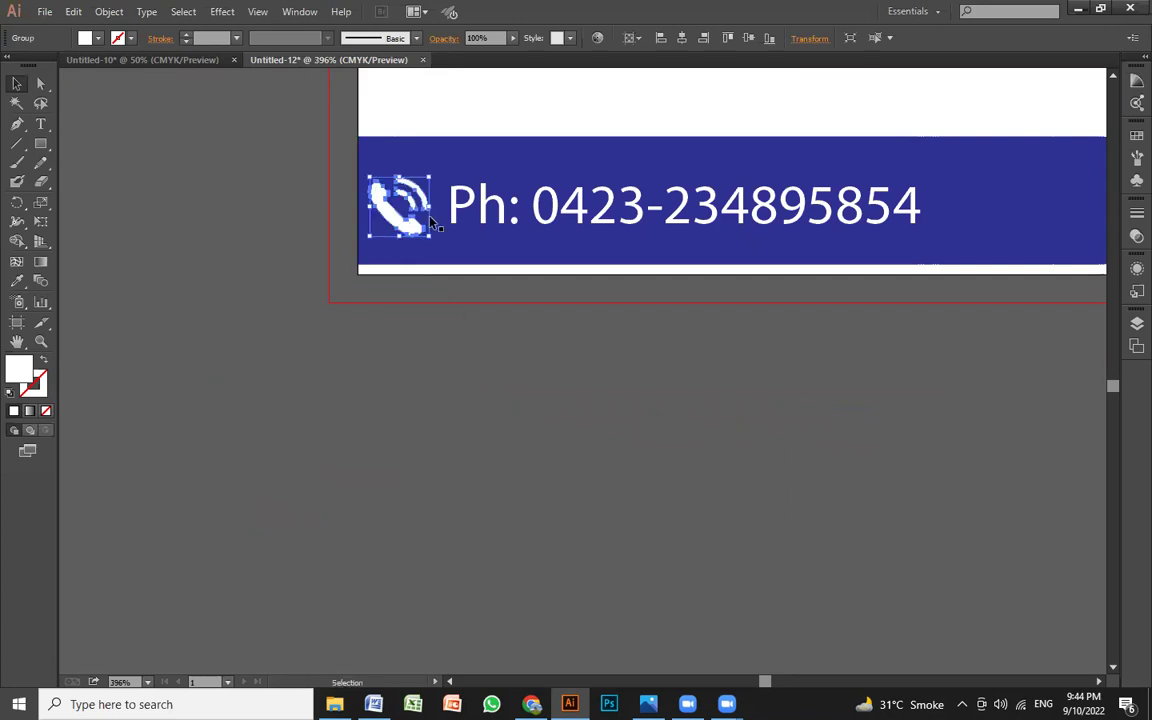
Step: Delete the 'Ph:' label from the footer phone number text
{"action": "key", "text": "t"}
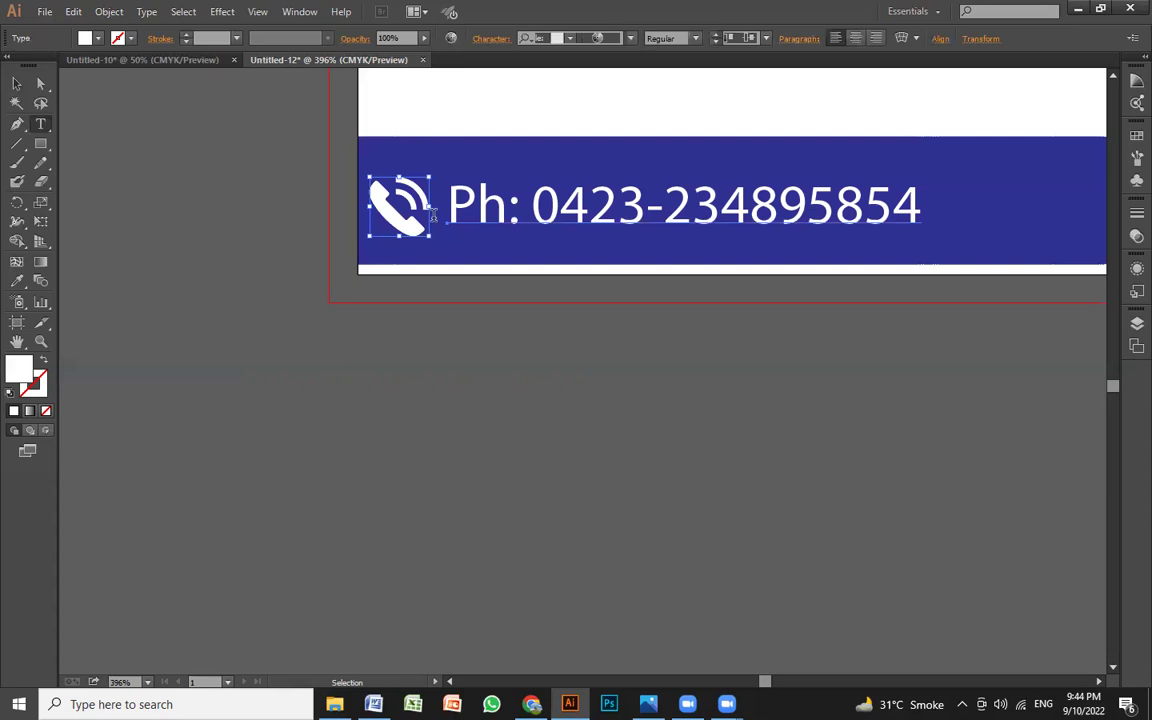
{"action": "left_click_drag", "start_coordinate": [449, 205], "coordinate": [528, 210]}
{"action": "key", "text": "BackSpace"}
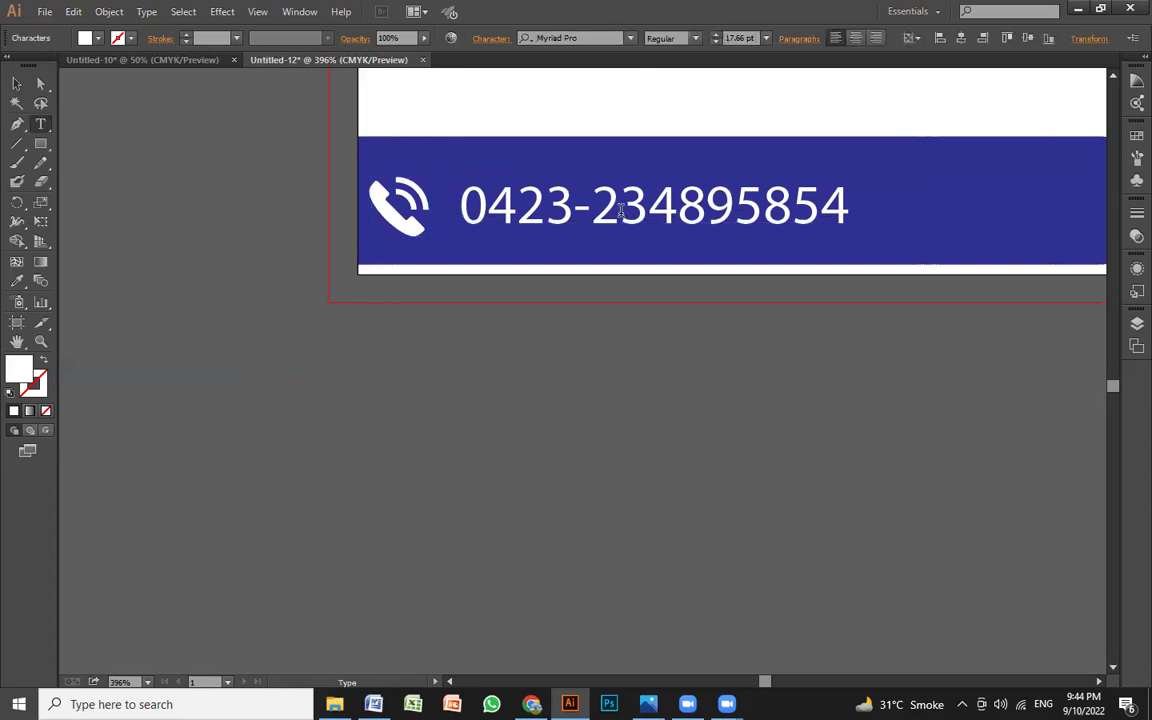
{"action": "key", "text": "Escape"}
{"action": "key", "text": "v"}
{"action": "left_click_drag", "start_coordinate": [672, 218], "coordinate": [415, 230]}
{"action": "left_click", "coordinate": [415, 230]}
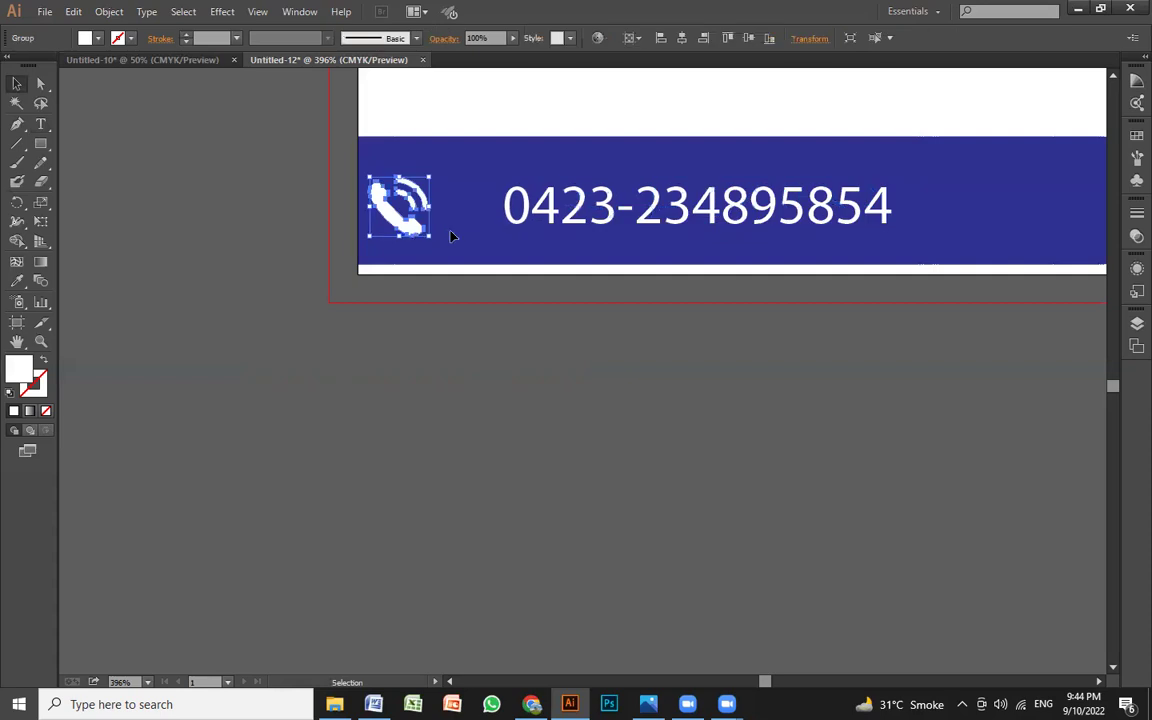
{"action": "key", "text": "shift+Right"}
{"action": "key", "text": "shift+Right"}
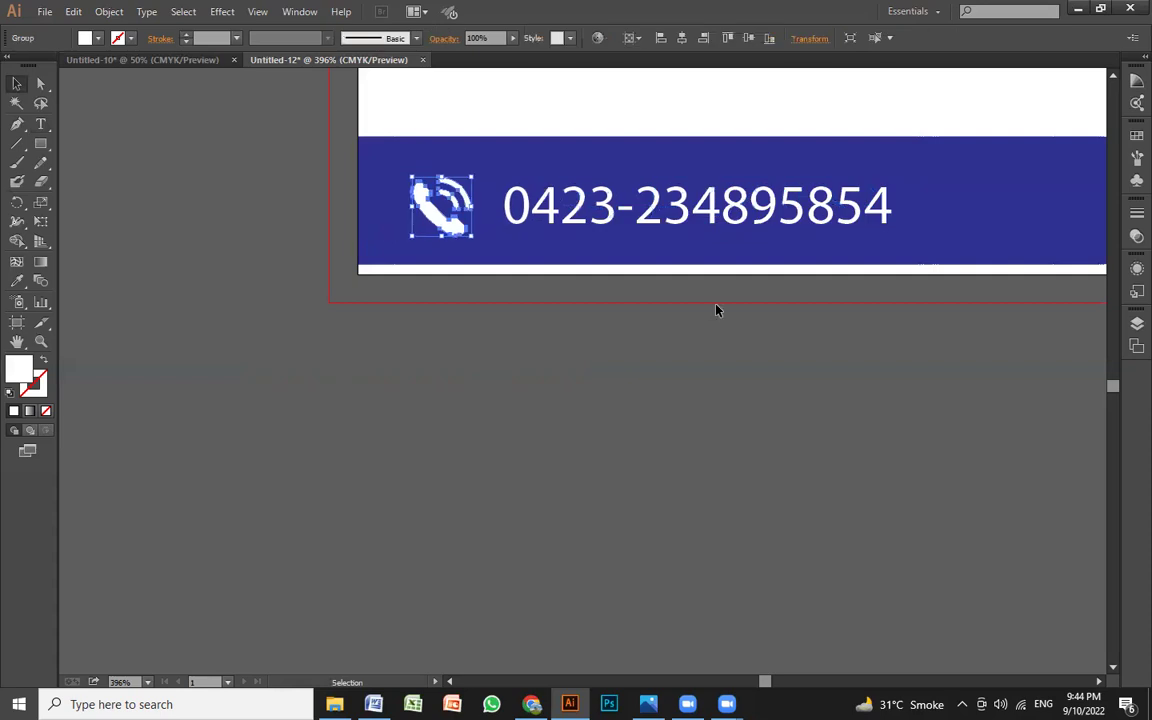
{"action": "left_click", "coordinate": [685, 286]}
{"action": "key", "text": "z"}
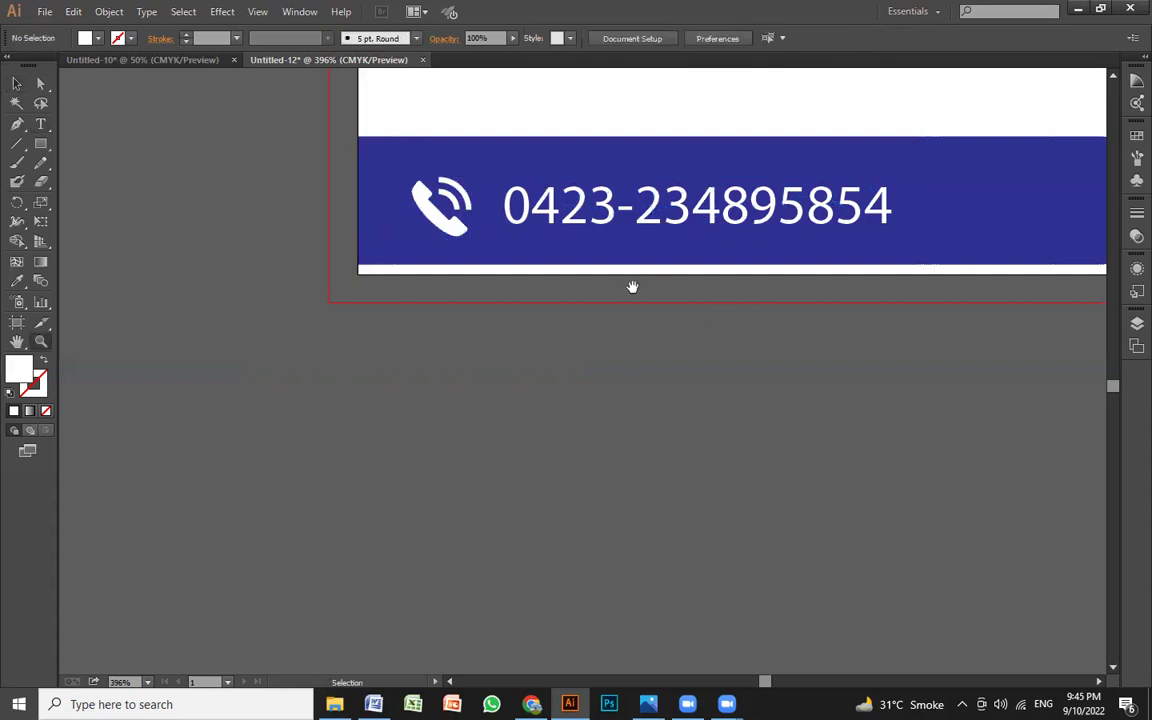
{"action": "key", "text": "ctrl+1"}
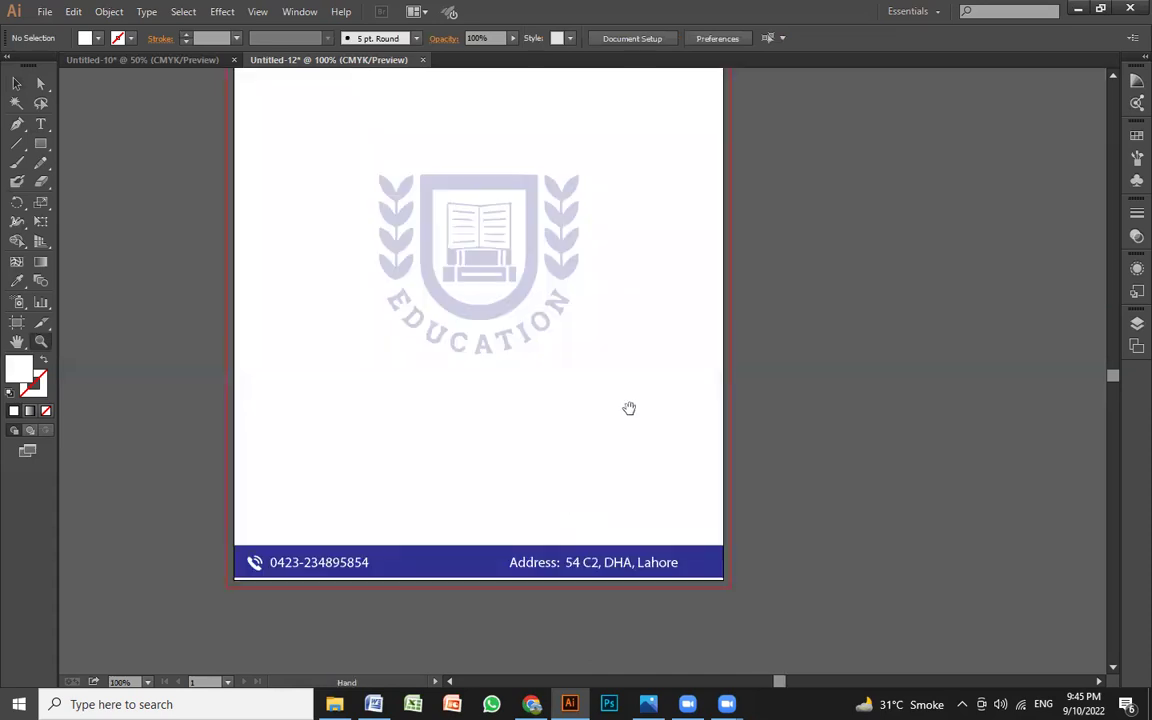
Step: Fit the whole finished letterhead in view, then switch to the browser
{"action": "scroll", "coordinate": [560, 289], "scroll_direction": "up", "scroll_amount": 1}
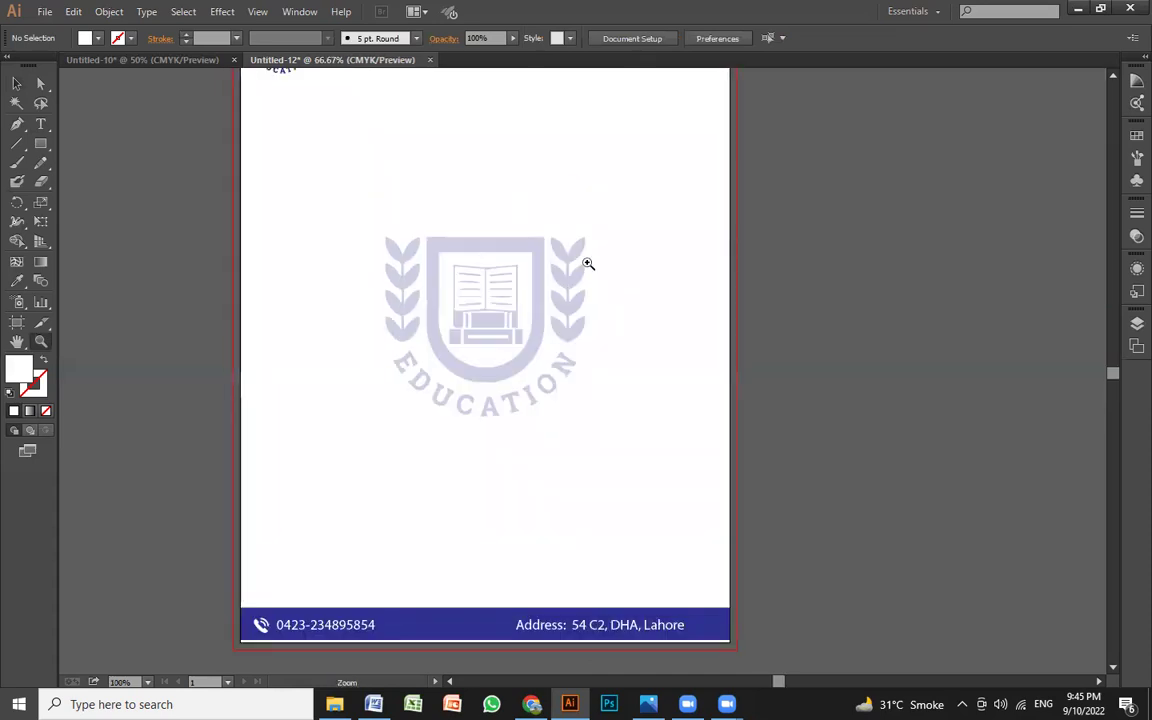
{"action": "key", "text": "ctrl+minus"}
{"action": "key", "text": "v"}
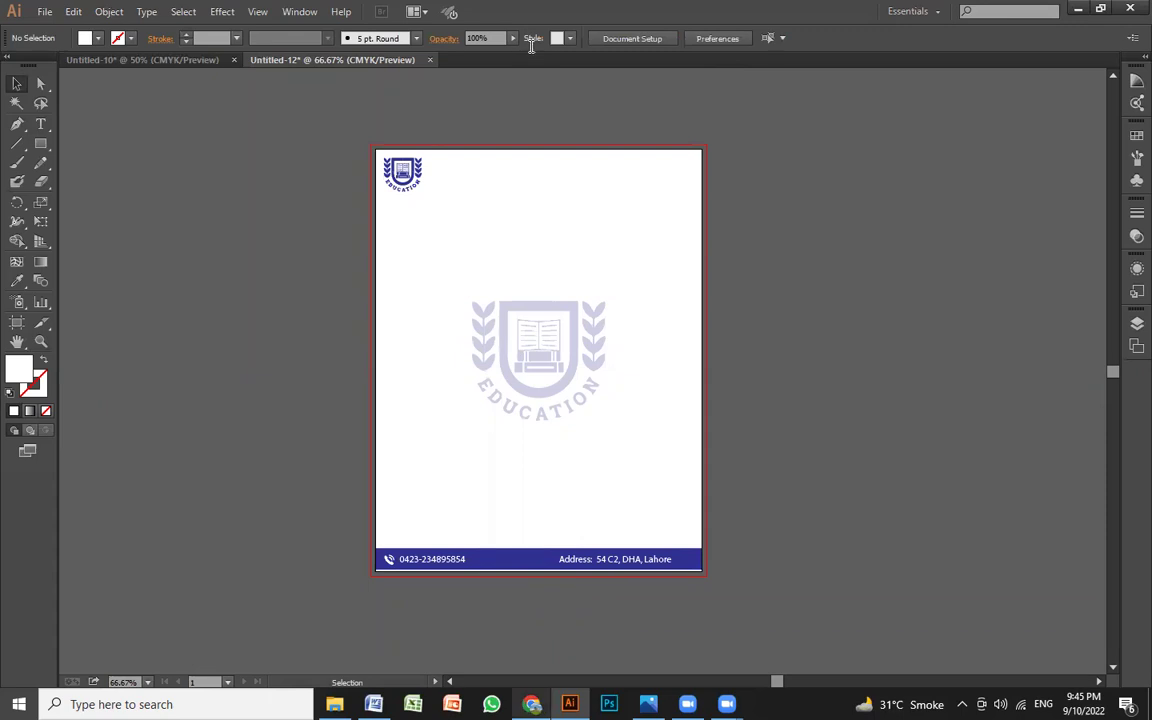
{"action": "key", "text": "alt+Tab"}
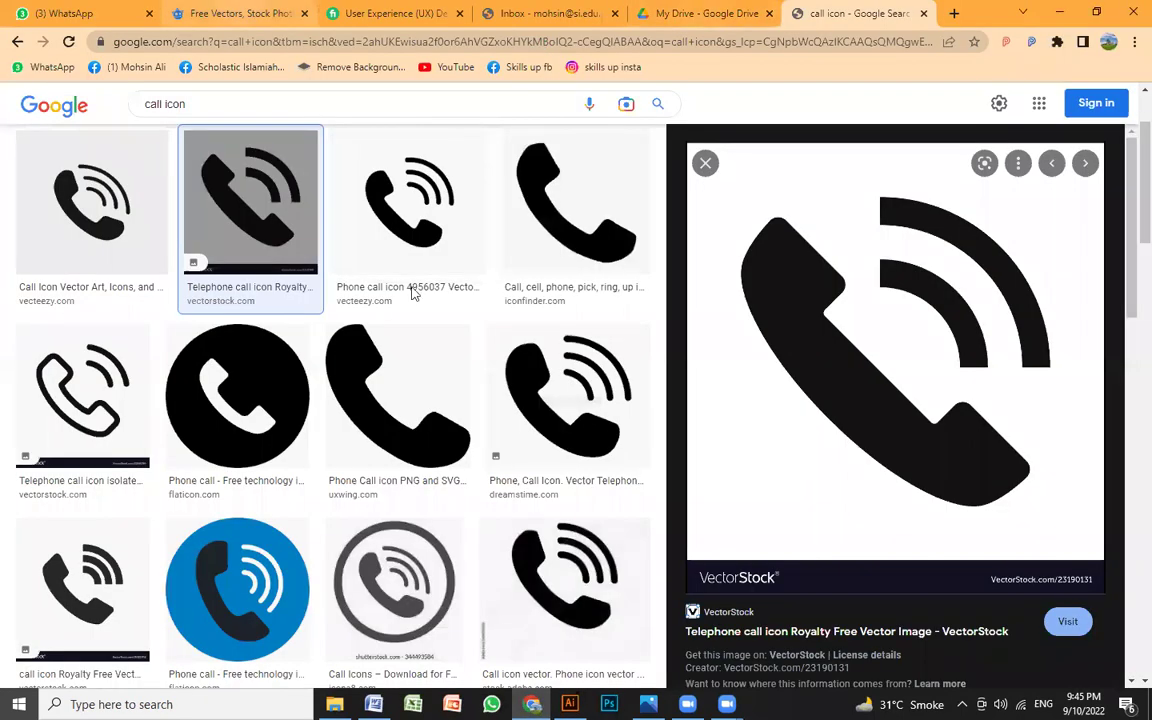
Step: On Freepik, filter to free assets and search for 'letterhead design'
{"action": "key", "text": "ctrl+2"}
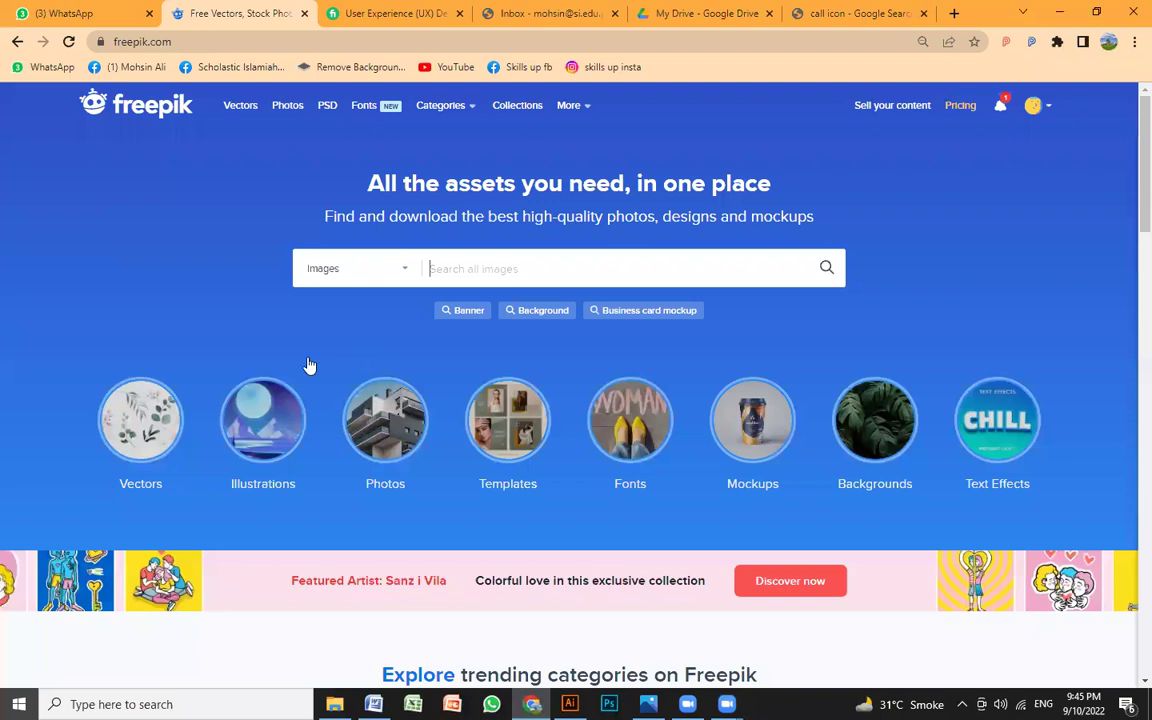
{"action": "left_click", "coordinate": [330, 270]}
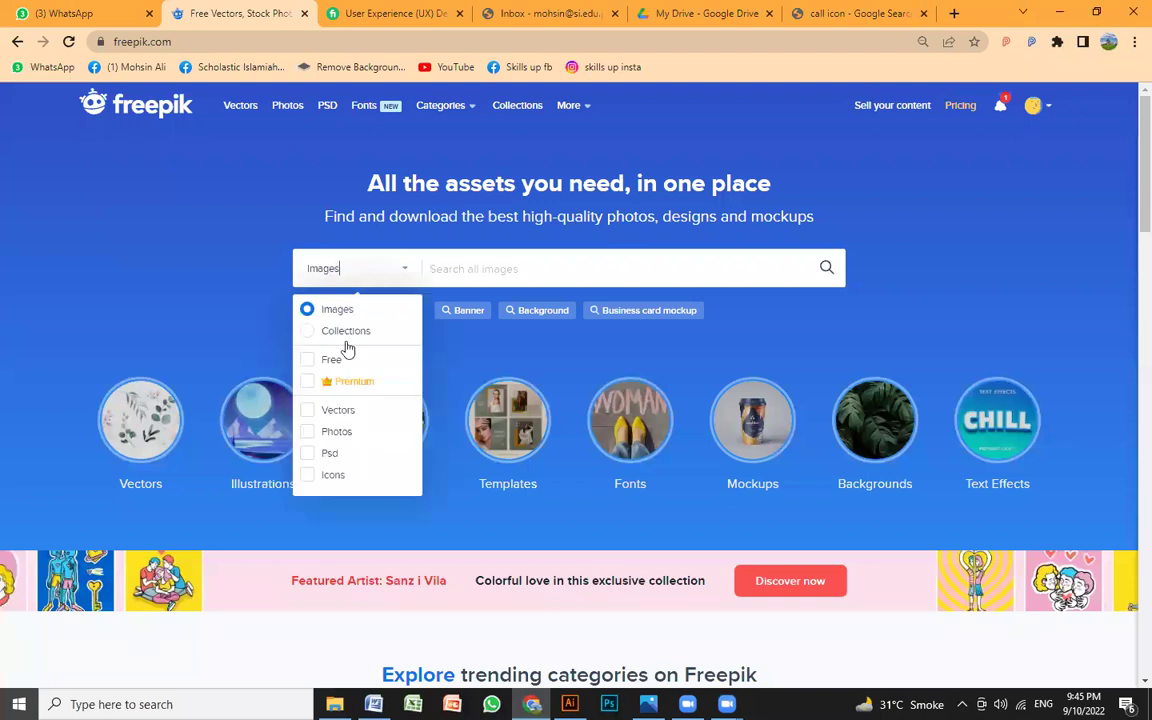
{"action": "left_click", "coordinate": [308, 362]}
{"action": "left_click", "coordinate": [489, 269]}
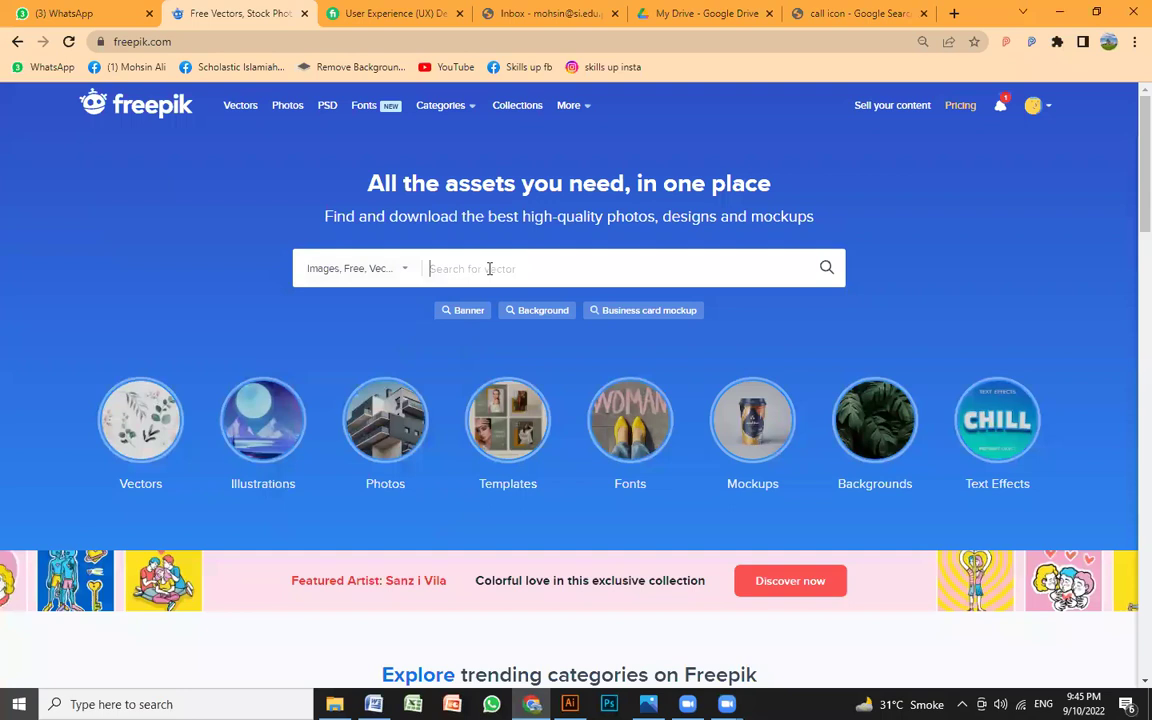
{"action": "type", "text": "letterhead"}
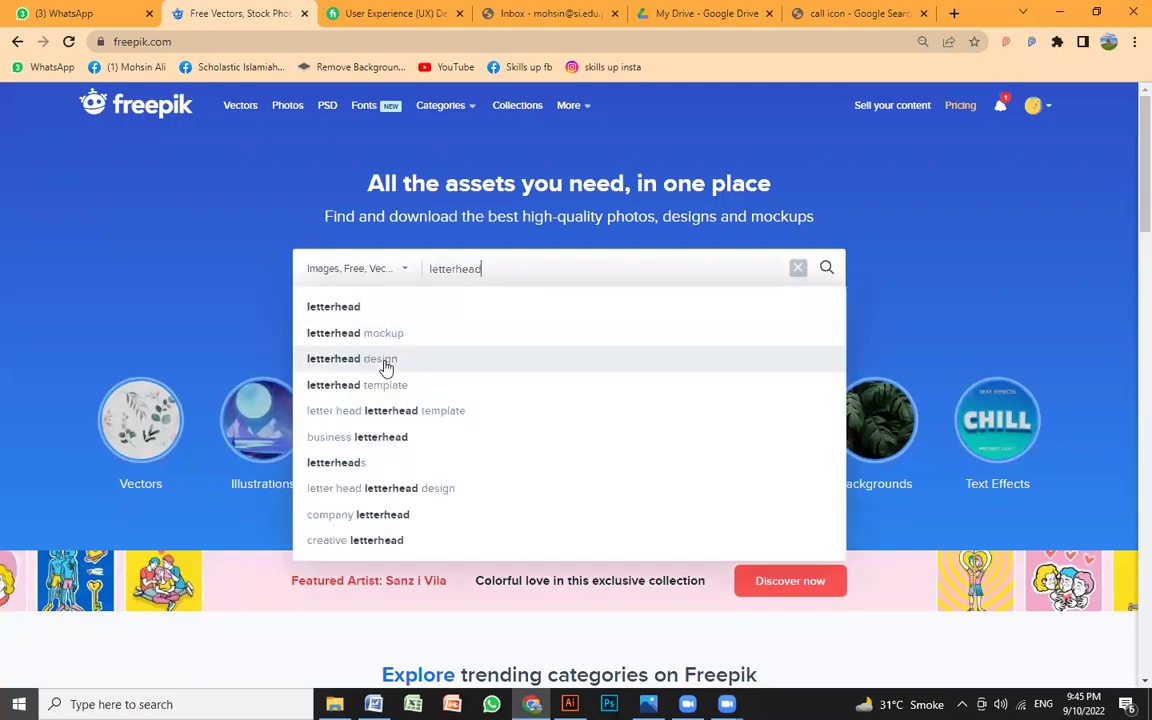
{"action": "left_click", "coordinate": [386, 365]}
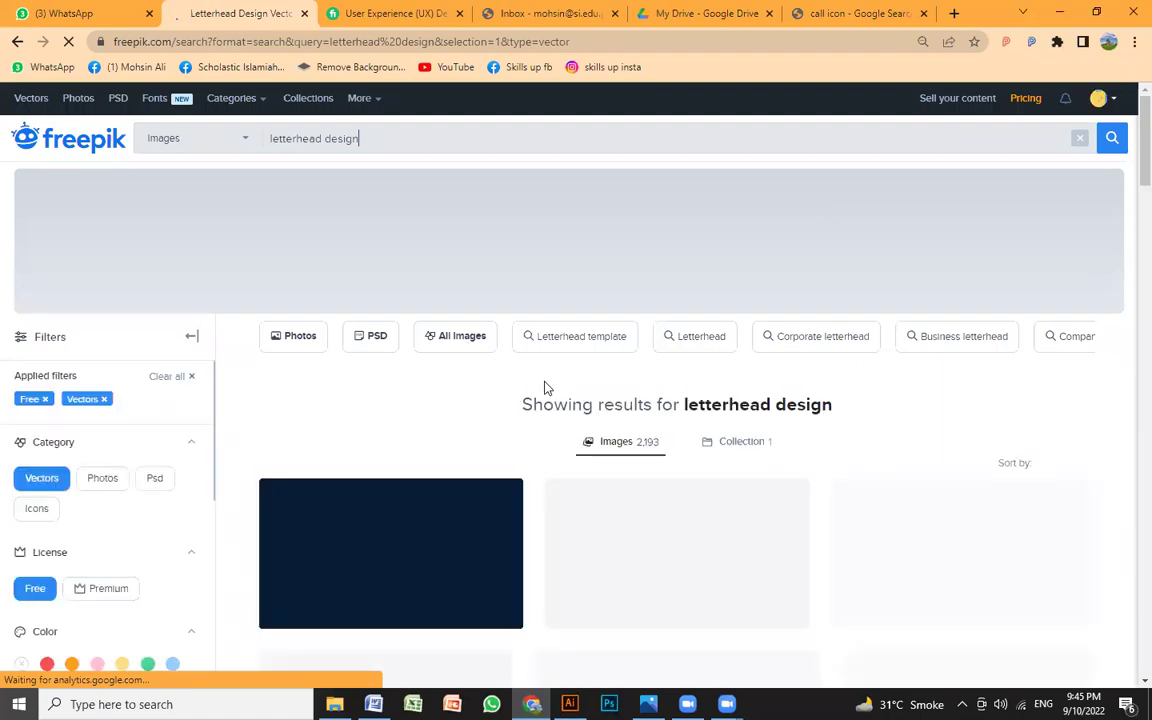
Step: Browse the letterhead results and pick the orange and red letterhead template
{"action": "scroll", "coordinate": [450, 391], "scroll_direction": "down", "scroll_amount": 2}
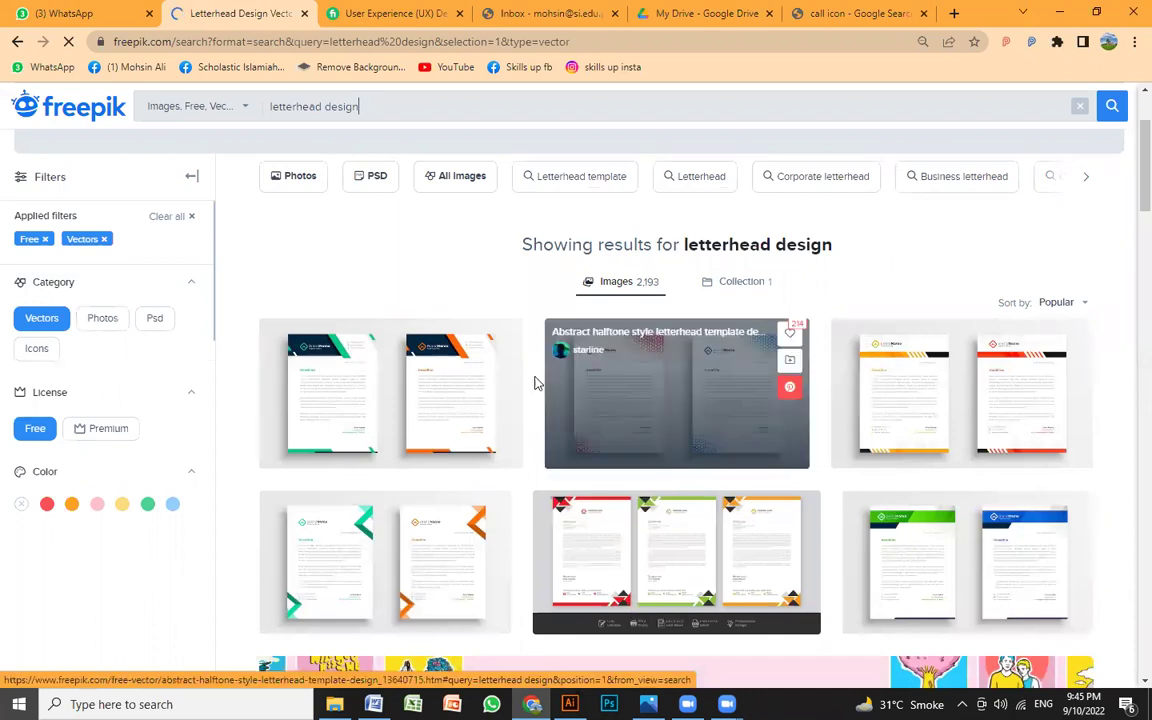
{"action": "scroll", "coordinate": [540, 375], "scroll_direction": "down", "scroll_amount": 4}
{"action": "scroll", "coordinate": [926, 406], "scroll_direction": "up", "scroll_amount": 5}
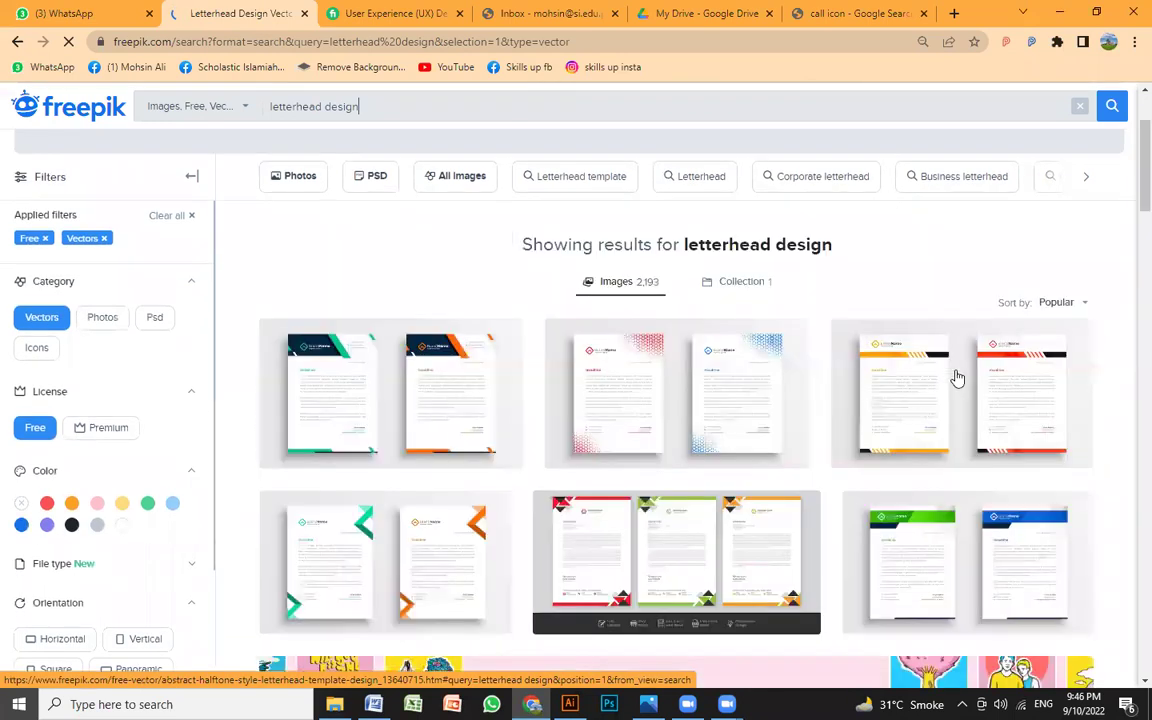
{"action": "scroll", "coordinate": [951, 386], "scroll_direction": "down", "scroll_amount": 3}
{"action": "scroll", "coordinate": [673, 409], "scroll_direction": "down", "scroll_amount": 3}
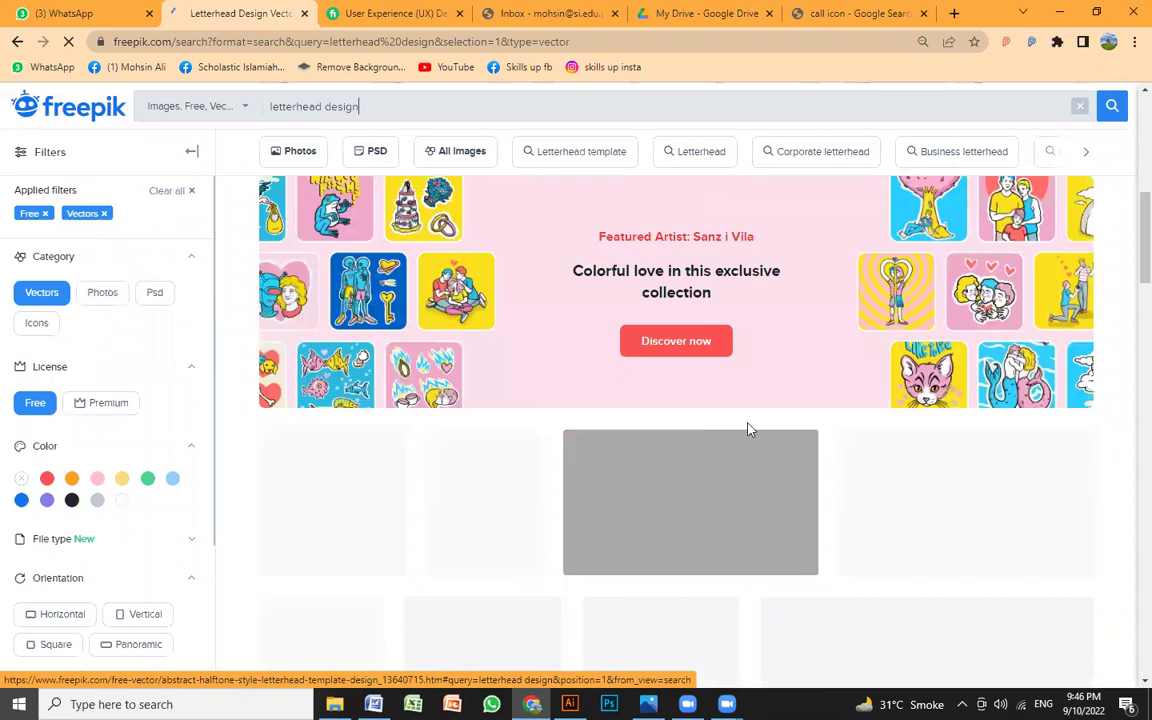
{"action": "scroll", "coordinate": [684, 410], "scroll_direction": "down", "scroll_amount": 5}
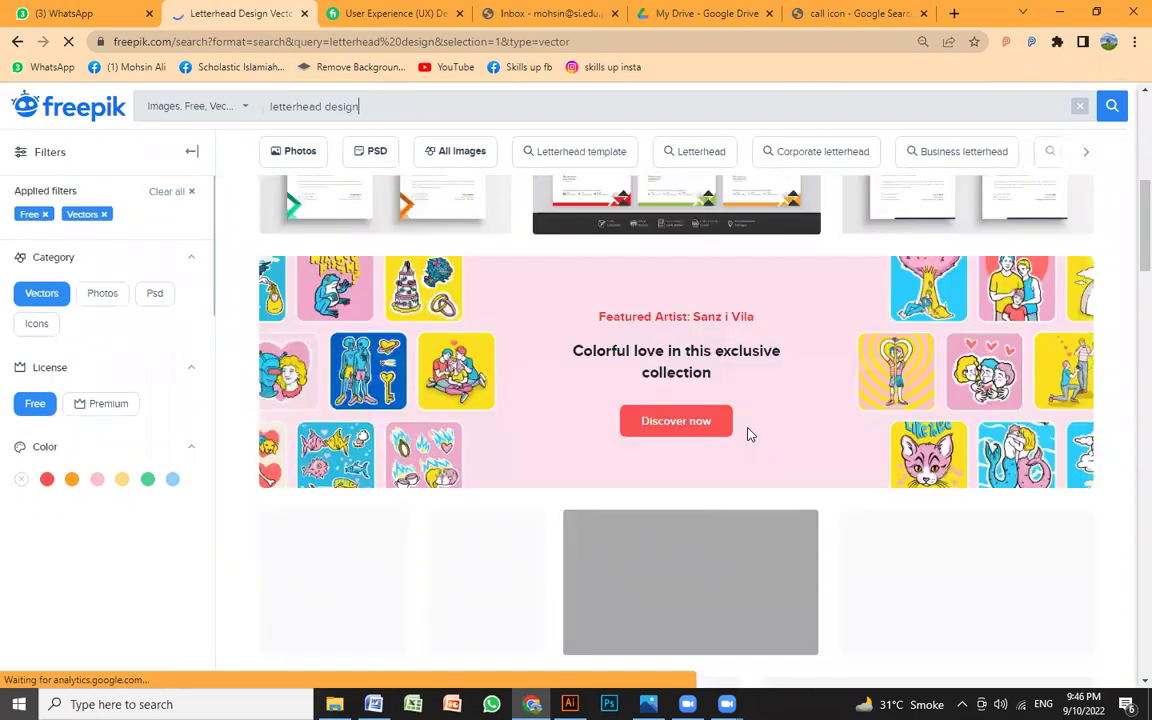
{"action": "scroll", "coordinate": [900, 420], "scroll_direction": "up", "scroll_amount": 1}
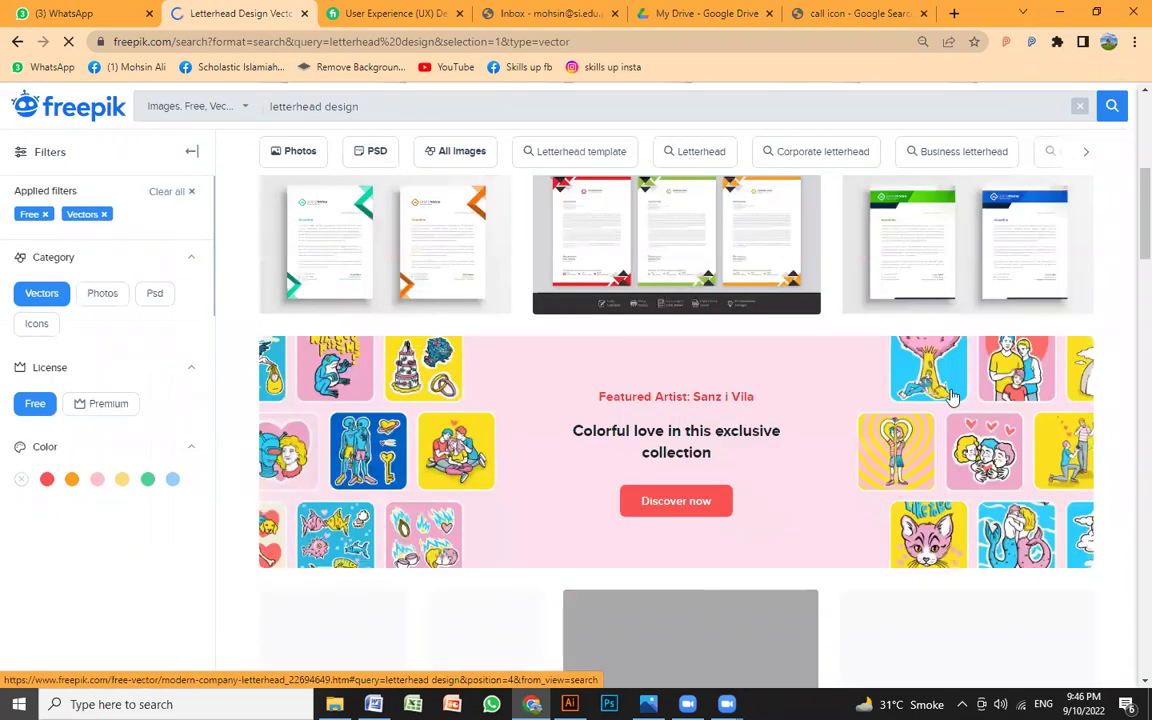
{"action": "scroll", "coordinate": [1000, 386], "scroll_direction": "up", "scroll_amount": 5}
{"action": "scroll", "coordinate": [990, 386], "scroll_direction": "down", "scroll_amount": 2}
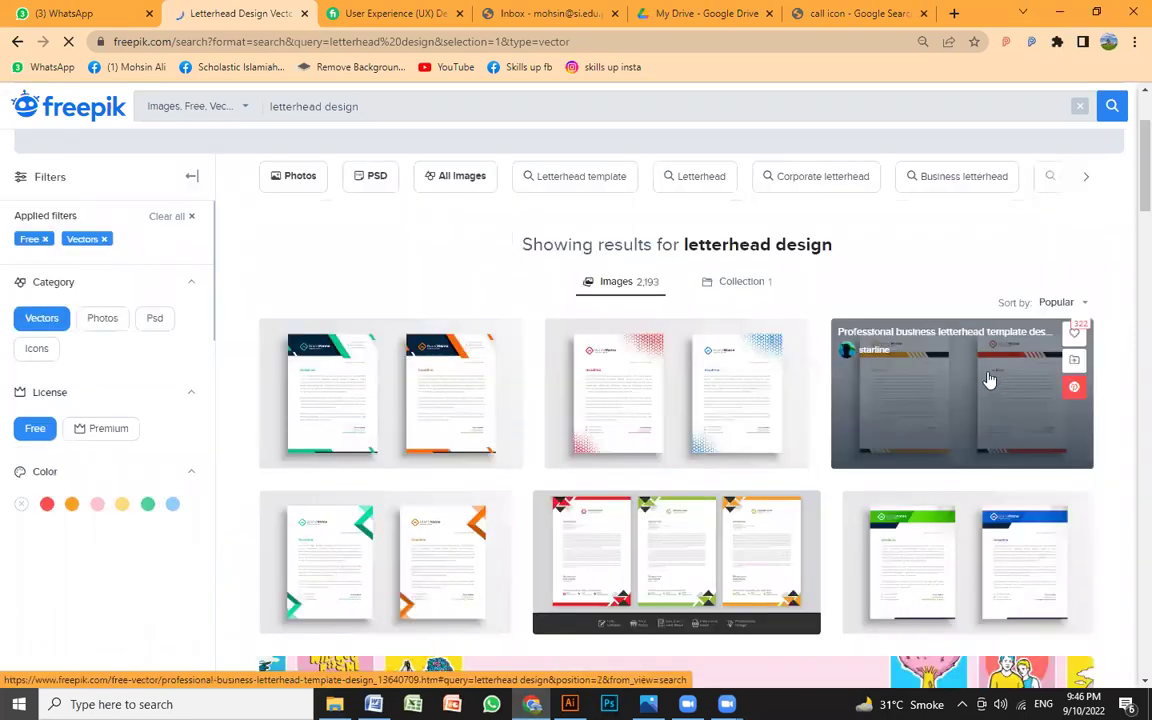
{"action": "left_click", "coordinate": [987, 378]}
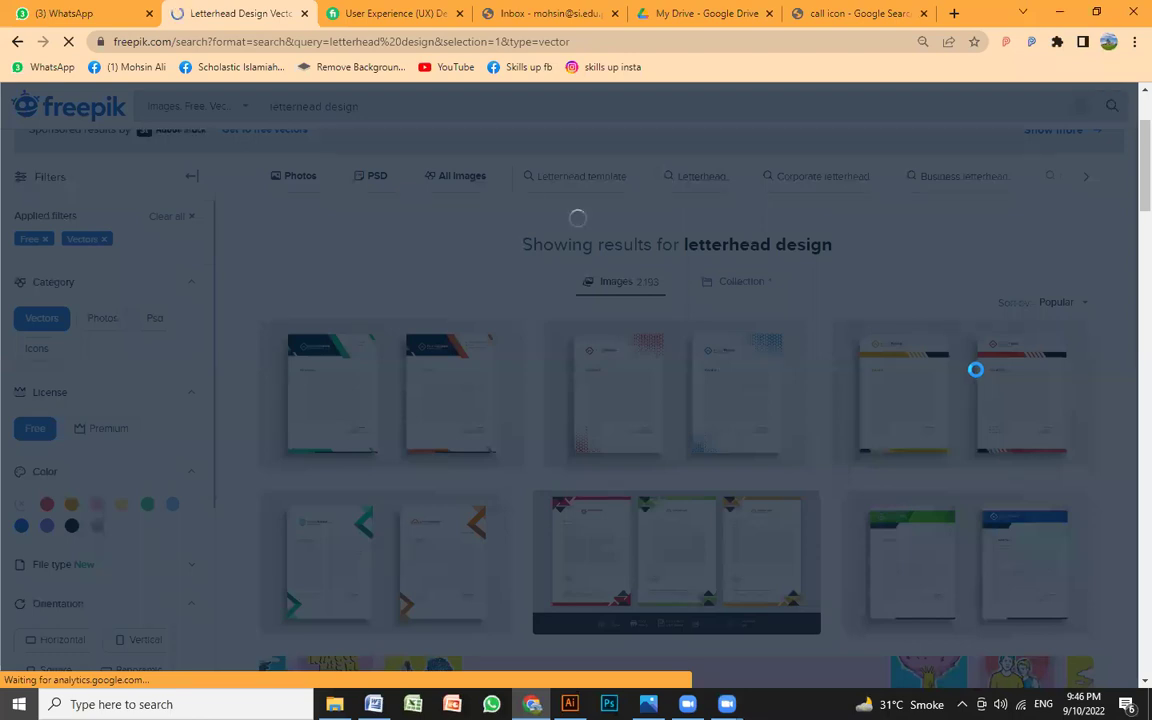
Step: Open the orange-and-red letterhead template's preview page
{"action": "left_click", "coordinate": [977, 374]}
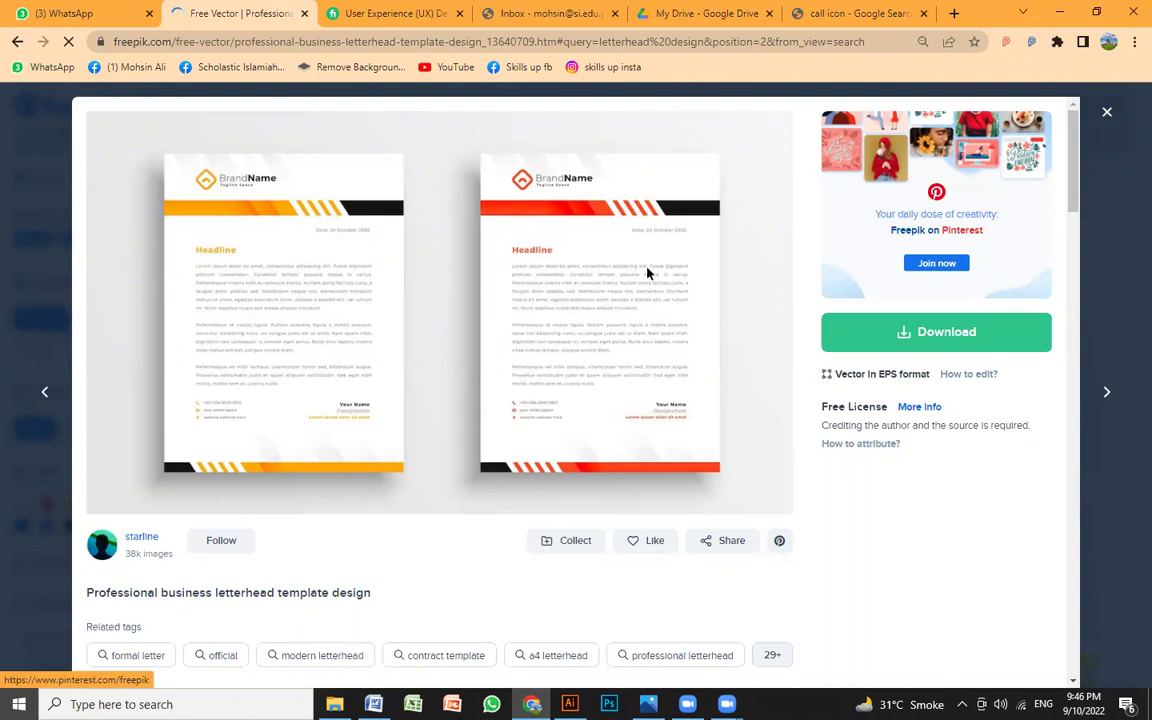
Step: Zoom in and out on the finished letterhead in Illustrator to inspect it
{"action": "key", "text": "alt+Tab"}
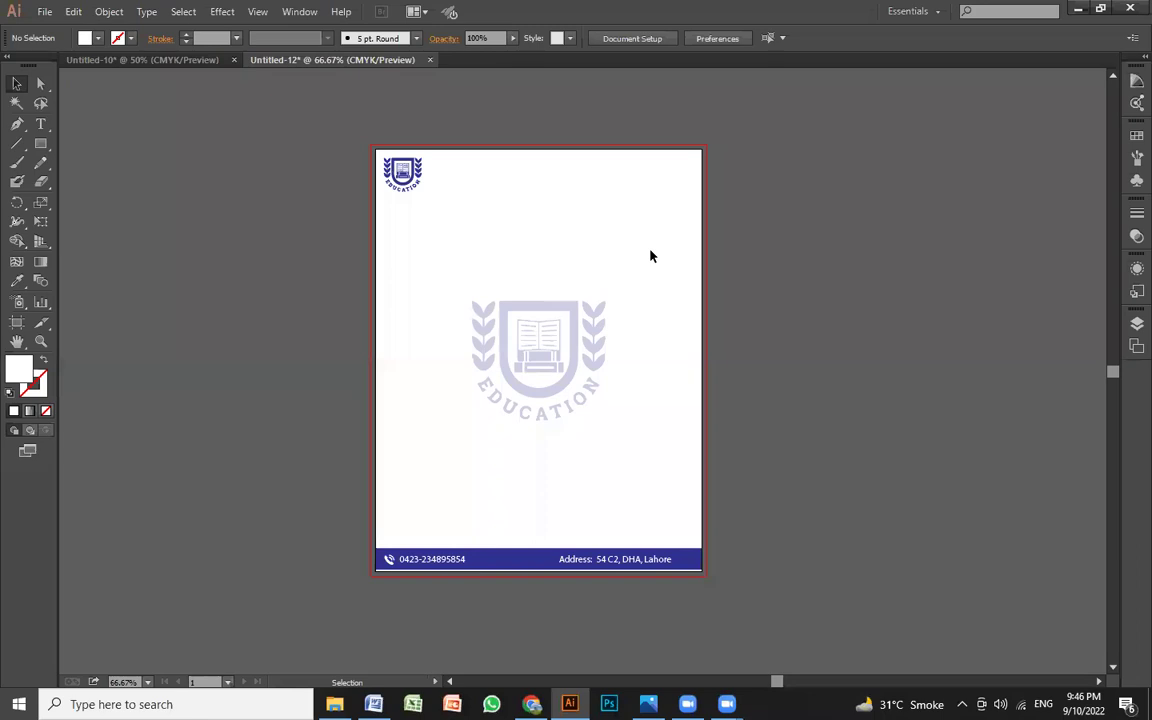
{"action": "key", "text": "z"}
{"action": "left_click_drag", "start_coordinate": [334, 137], "coordinate": [737, 602]}
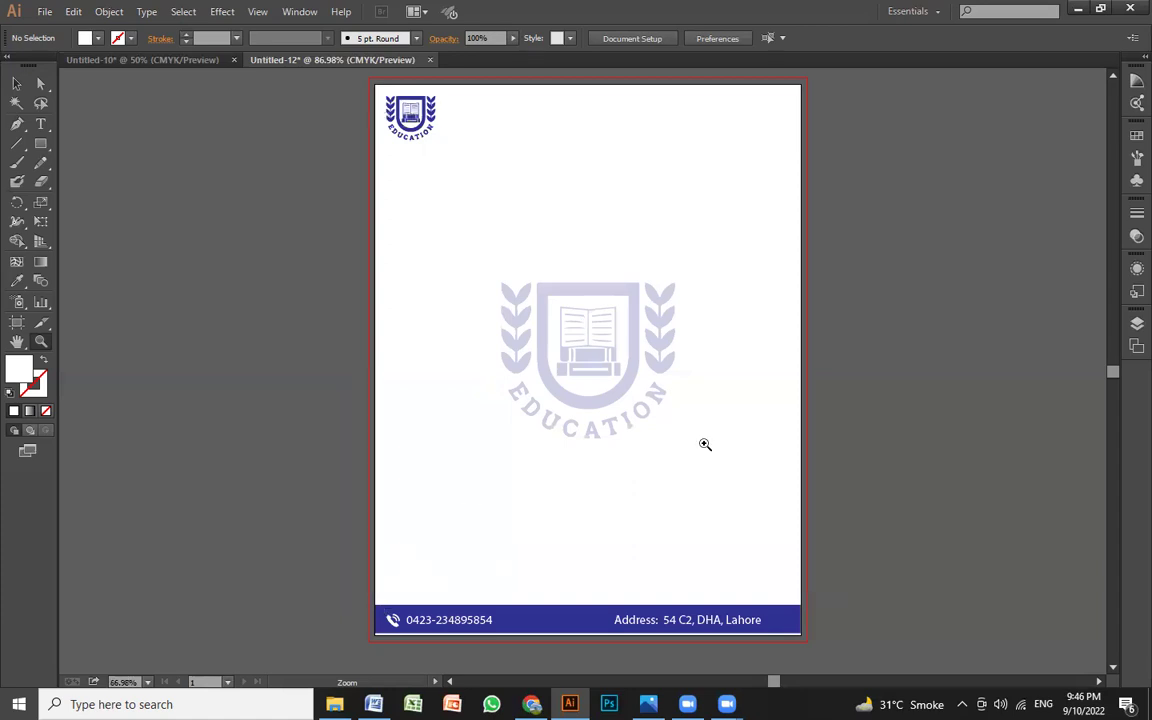
{"action": "left_click", "coordinate": [476, 463], "text": "alt"}
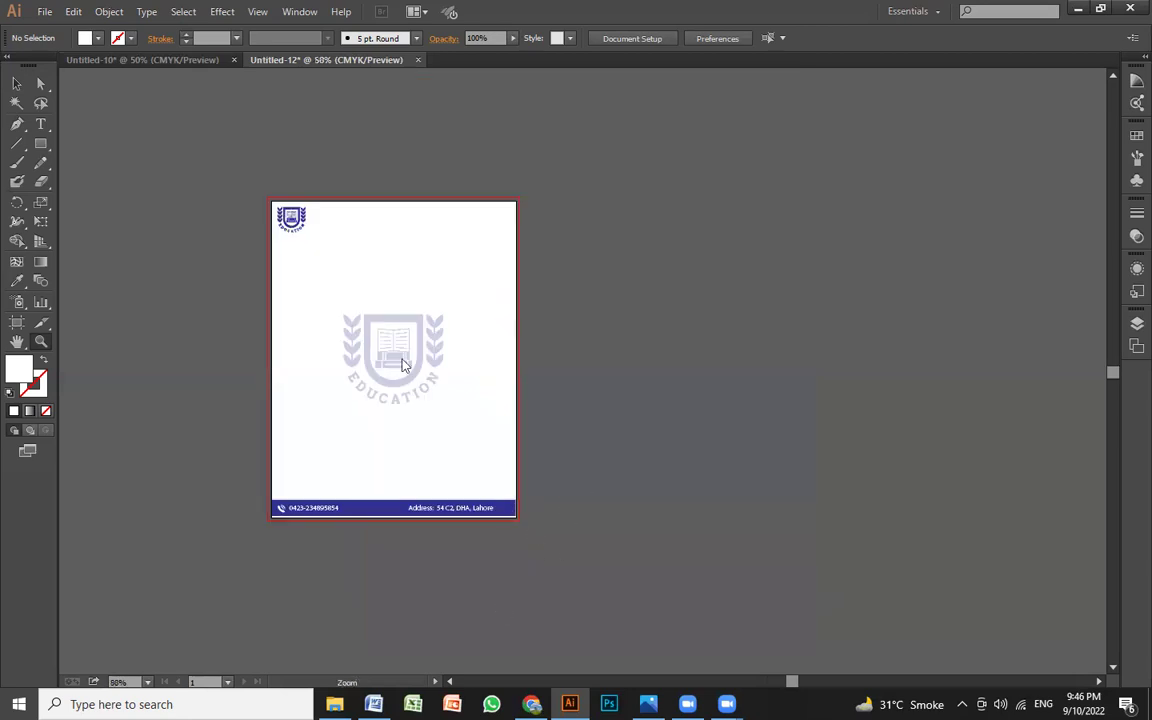
Step: Check 'Business card' as the next item in the Word task list
{"action": "key", "text": "alt+Tab"}
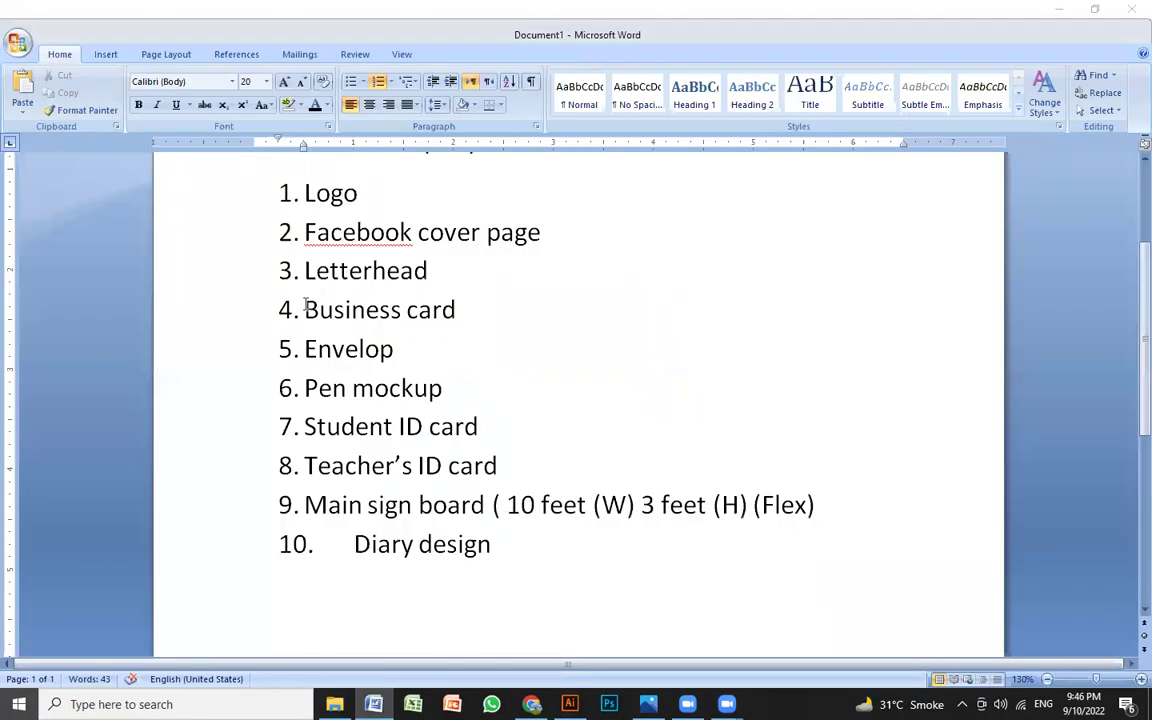
{"action": "triple_click", "coordinate": [466, 305]}
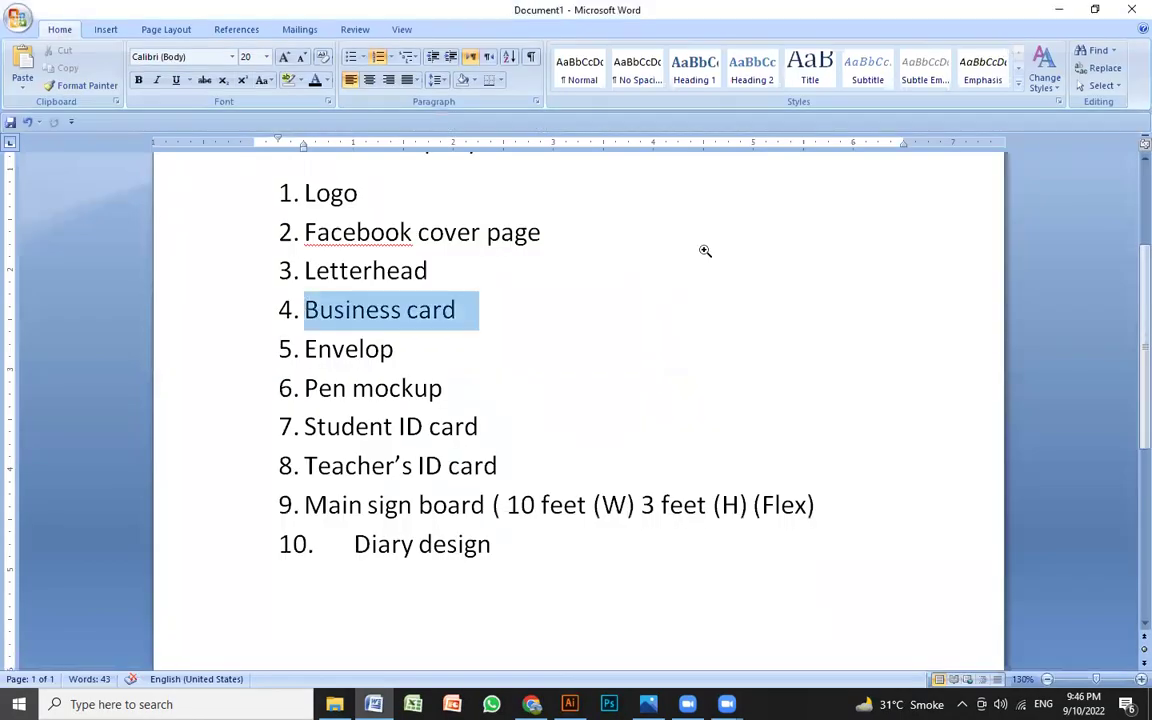
{"action": "key", "text": "alt+Tab"}
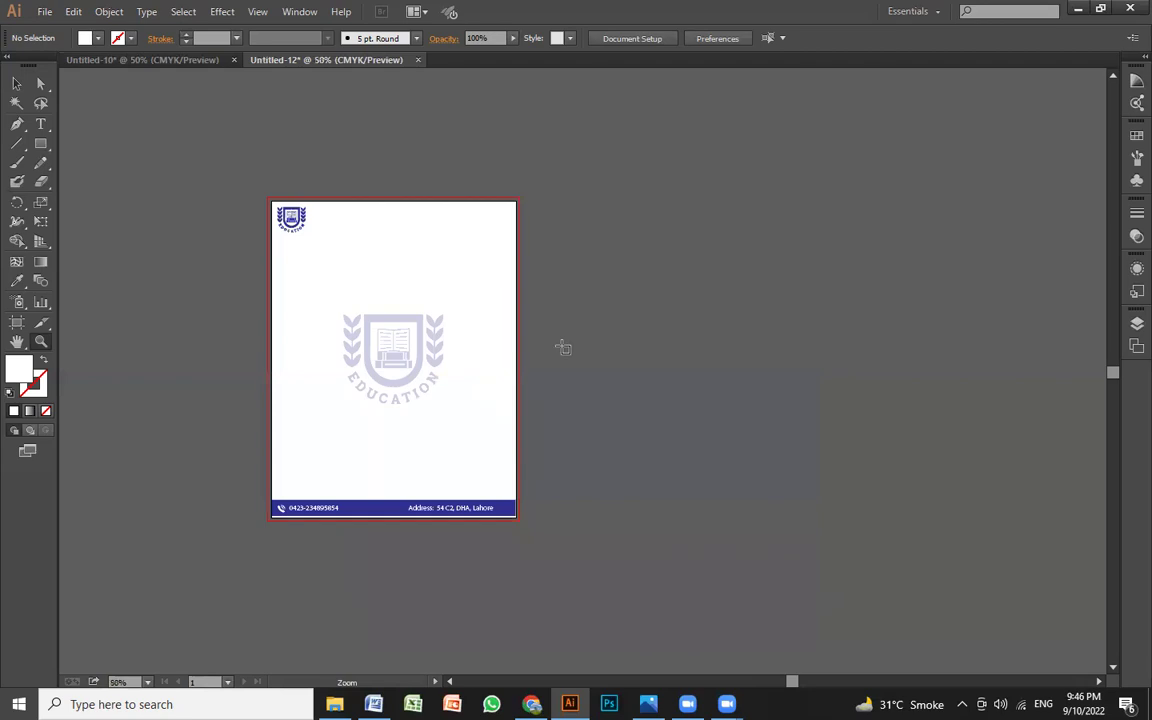
Step: Move the letterhead artboard to the right side of the canvas
{"action": "key", "text": "shift+o"}
{"action": "left_click_drag", "start_coordinate": [466, 414], "coordinate": [825, 414]}
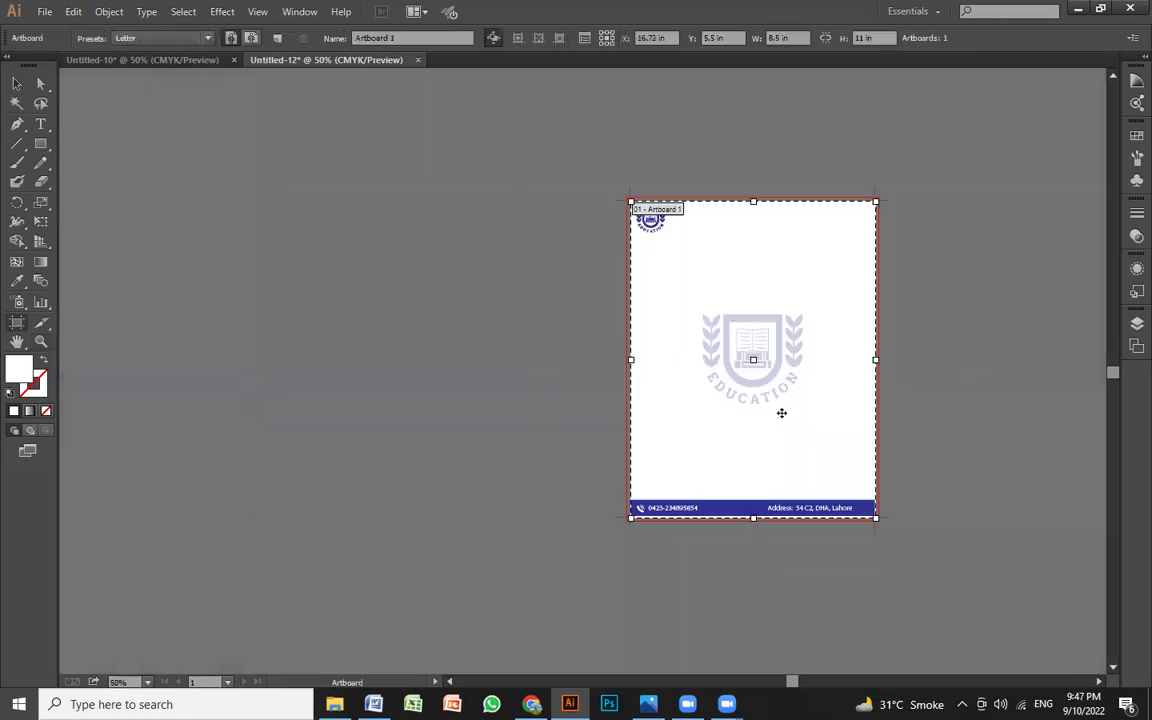
{"action": "key", "text": "z"}
{"action": "left_click", "coordinate": [44, 12]}
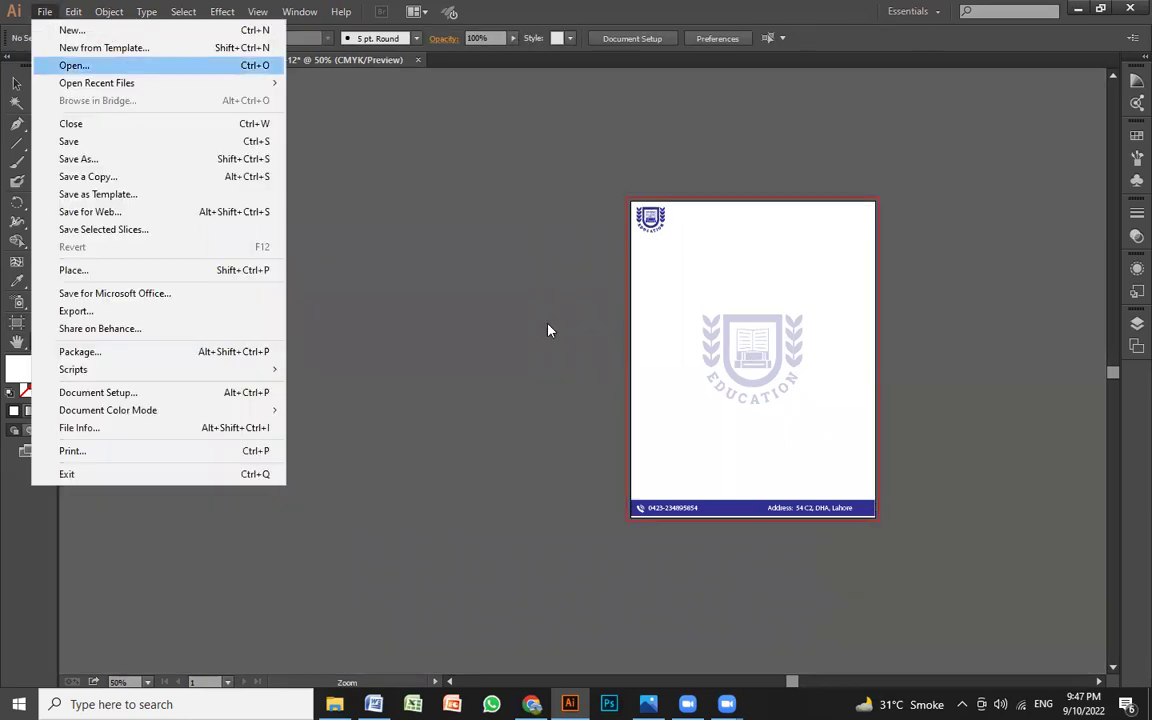
{"action": "left_click", "coordinate": [548, 330]}
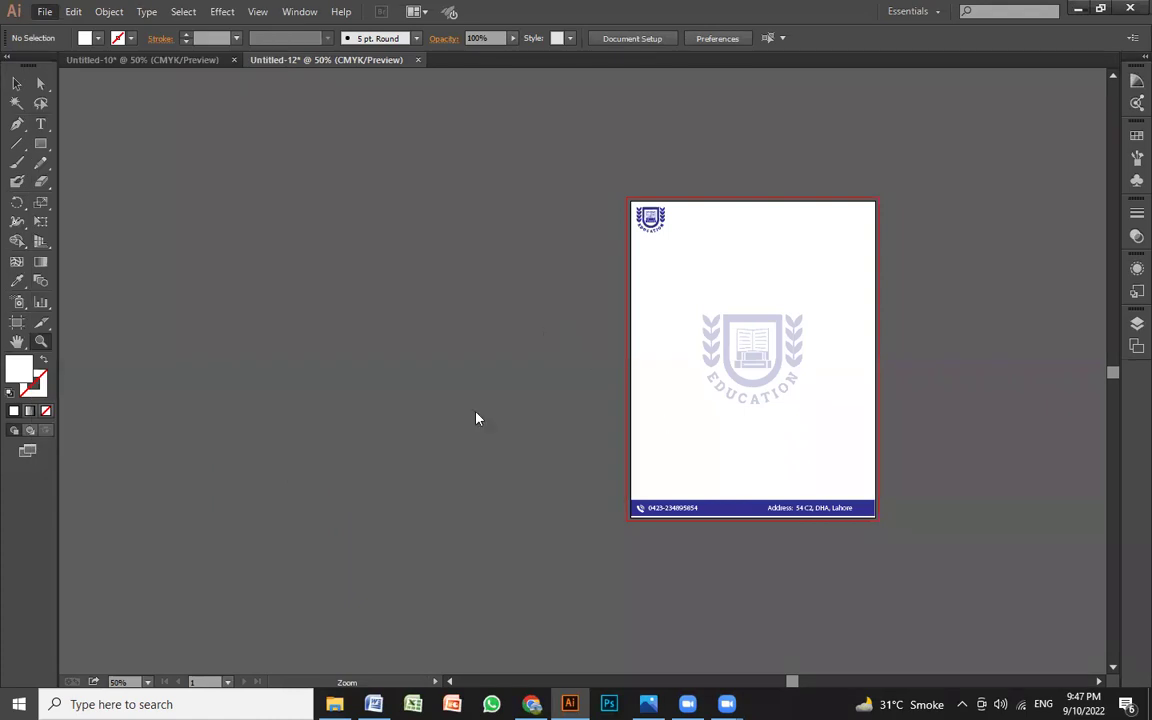
Step: Create a new 3.5 in × 2 in document for the business card
{"action": "key", "text": "ctrl+n"}
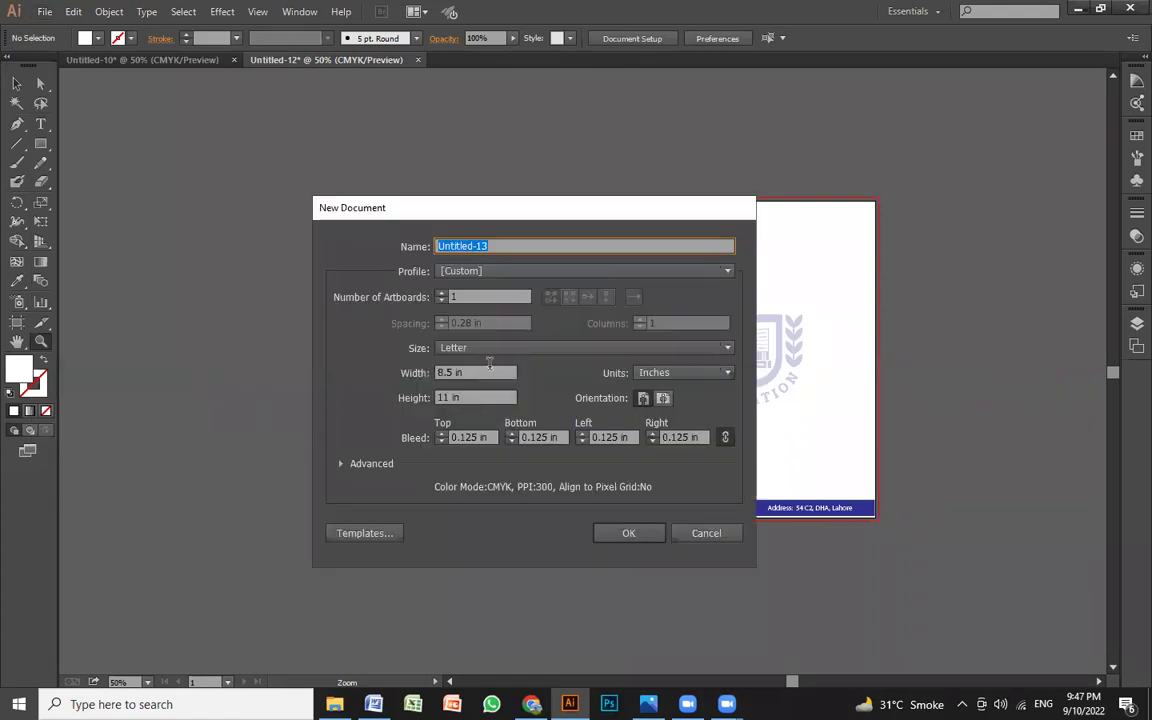
{"action": "left_click", "coordinate": [455, 372]}
{"action": "type", "text": "3.5"}
{"action": "key", "text": "Tab"}
{"action": "type", "text": "2"}
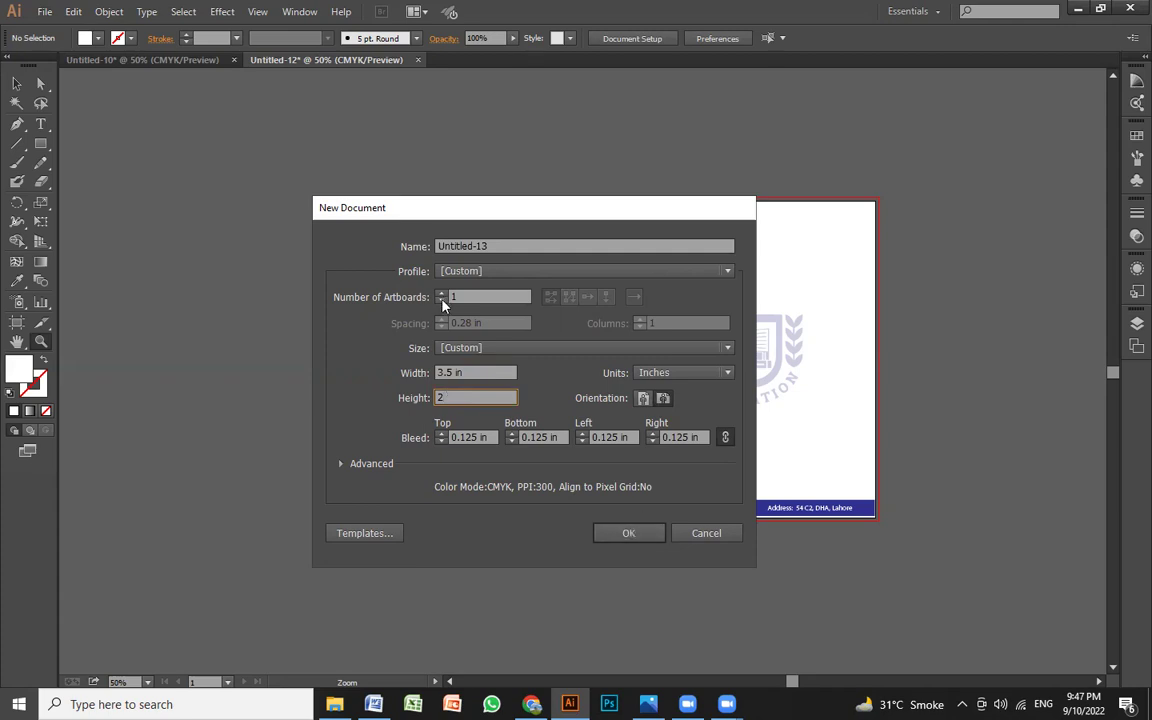
{"action": "left_click", "coordinate": [629, 533]}
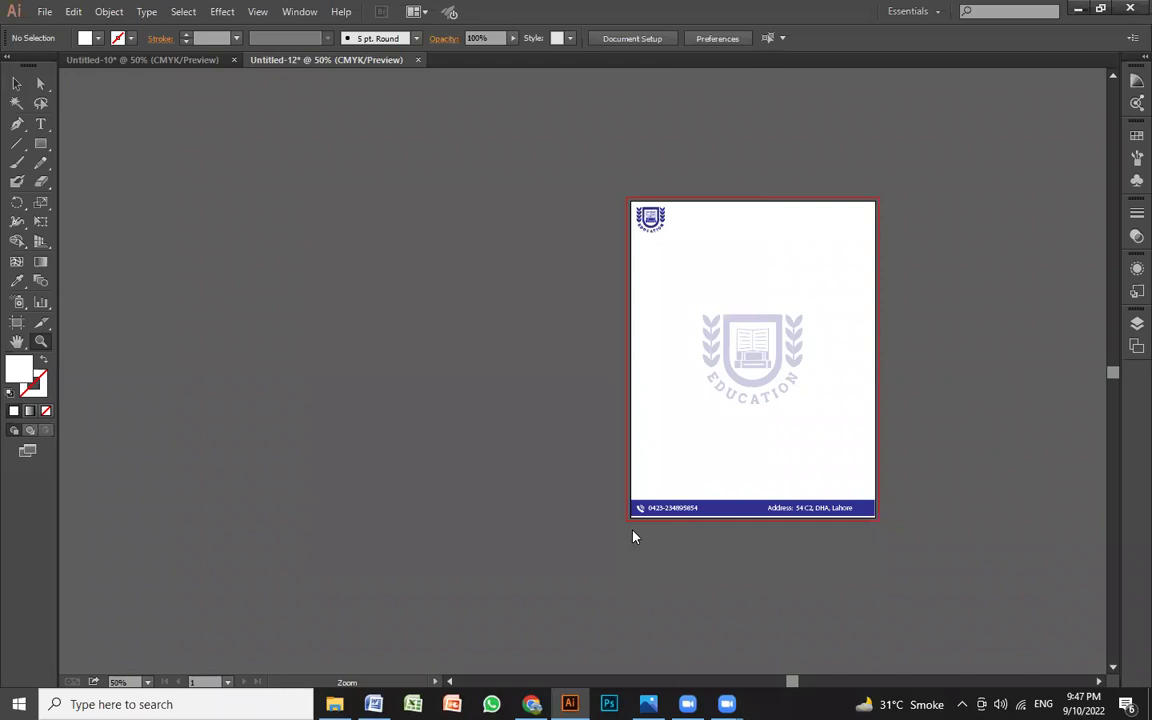
{"action": "left_click", "coordinate": [633, 530]}
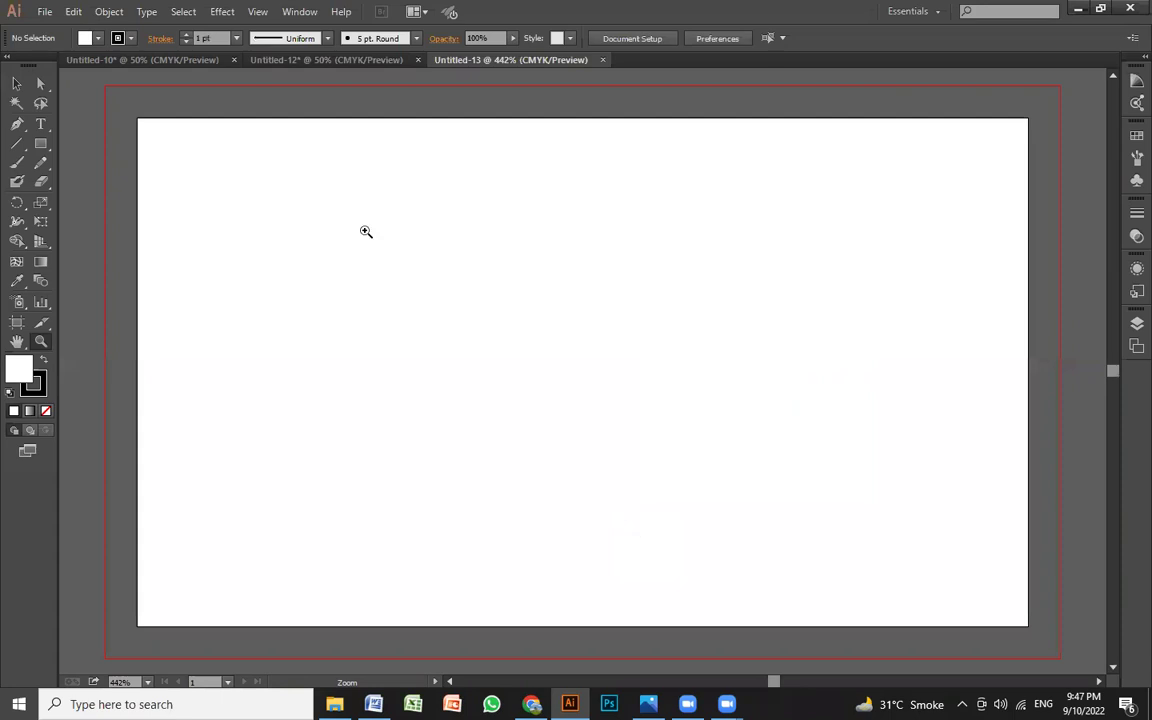
Step: Copy the blue EDUCATION logo from letterhead Untitled-12 onto the blank Untitled-13 card
{"action": "left_click", "coordinate": [340, 60]}
{"action": "key", "text": "v"}
{"action": "left_click", "coordinate": [648, 221]}
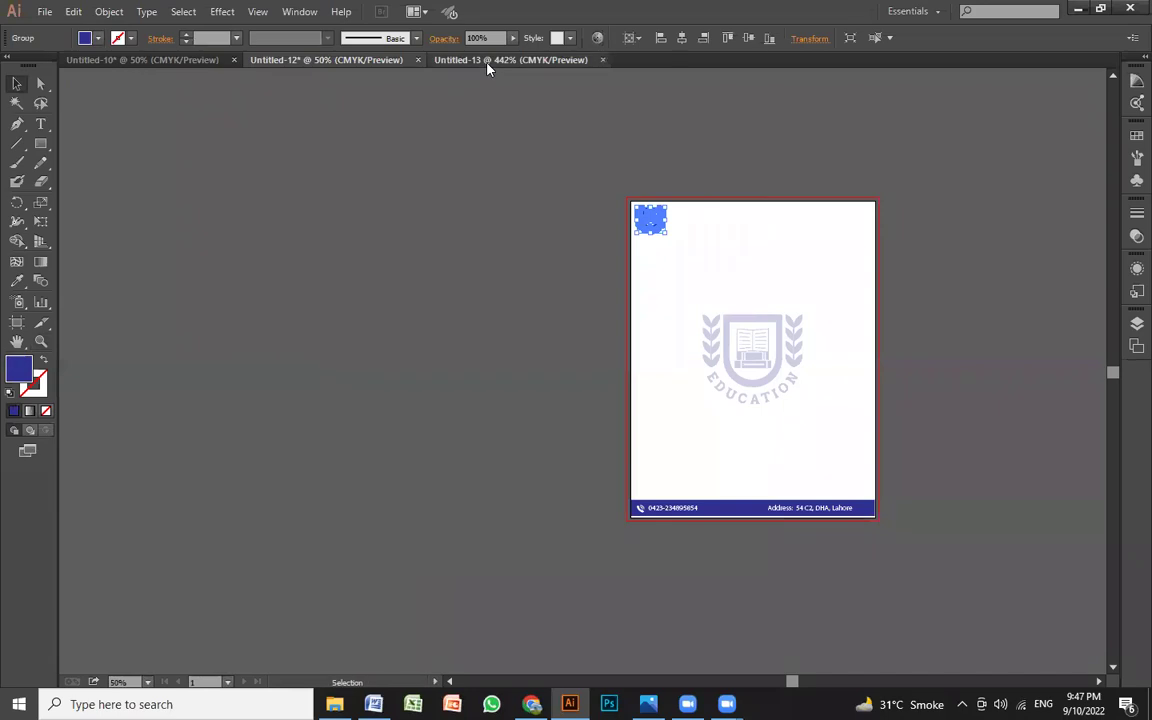
{"action": "left_click", "coordinate": [487, 60]}
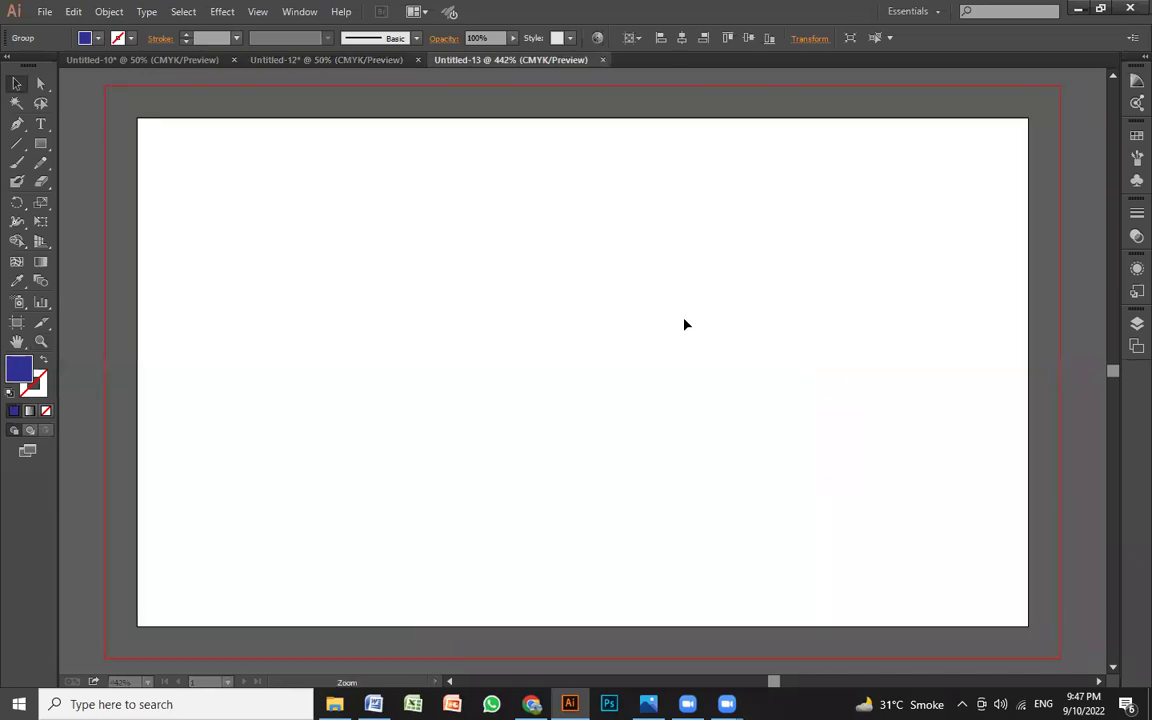
{"action": "key", "text": "ctrl+v"}
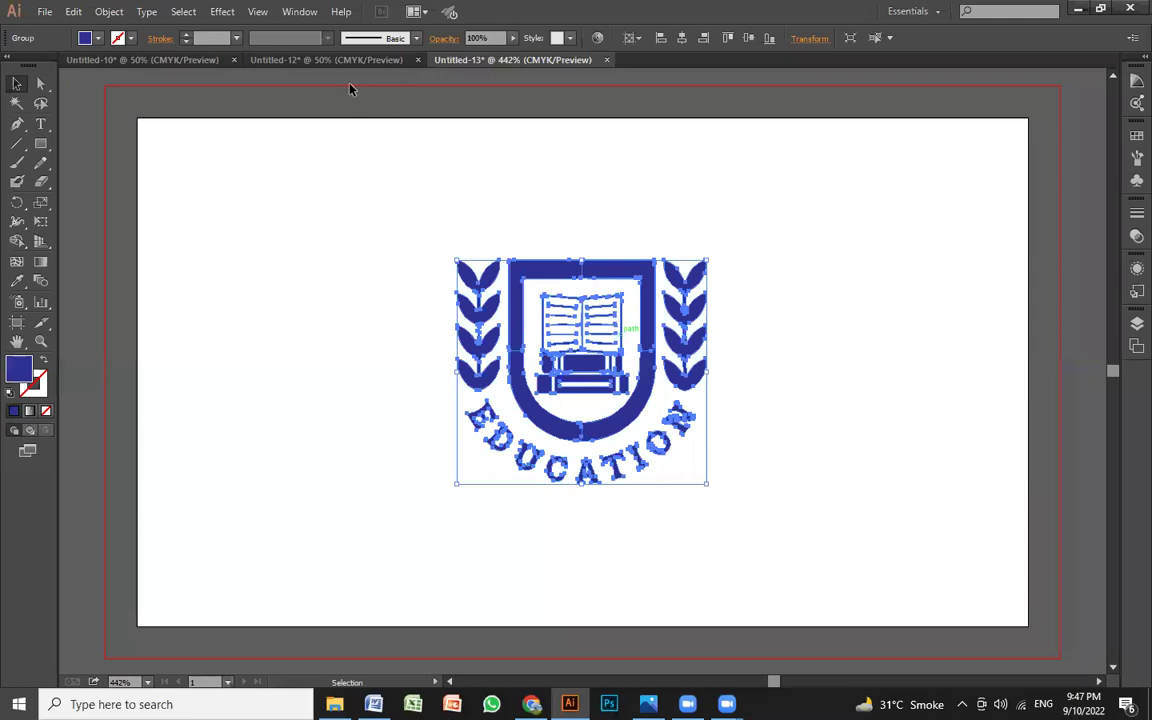
Step: Back on the letterhead, zoom in and select the top-left logo group
{"action": "left_click", "coordinate": [345, 64]}
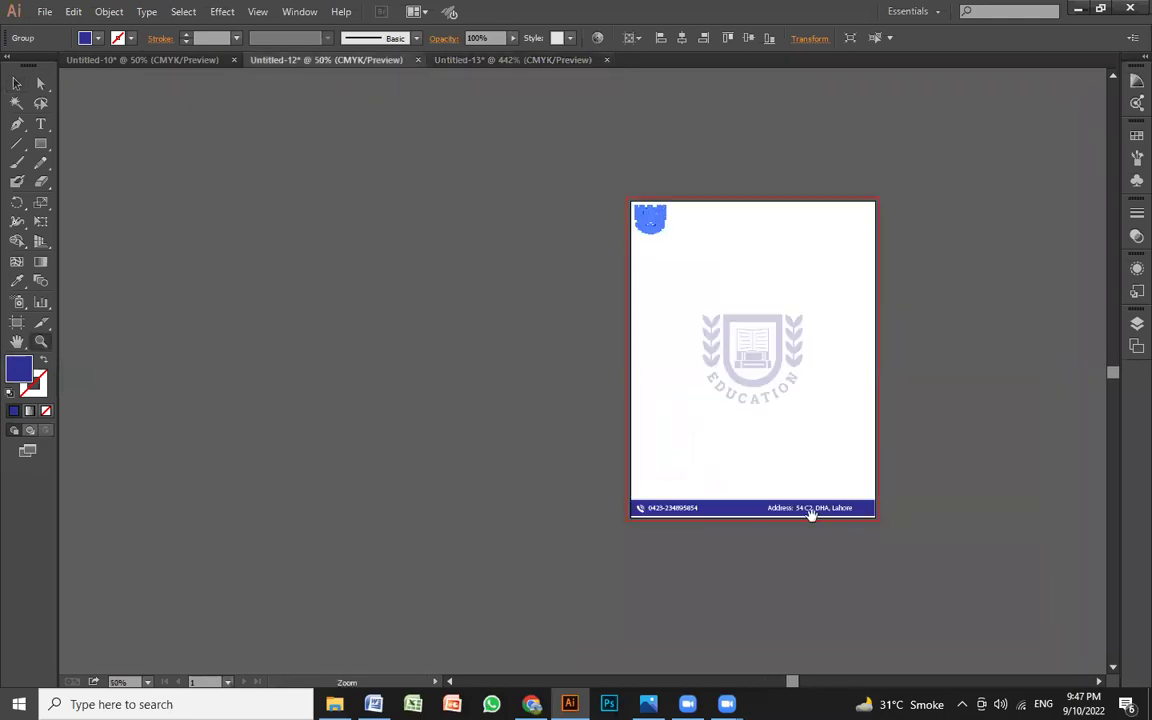
{"action": "left_click", "coordinate": [810, 512]}
{"action": "left_click_drag", "start_coordinate": [836, 483], "coordinate": [828, 488]}
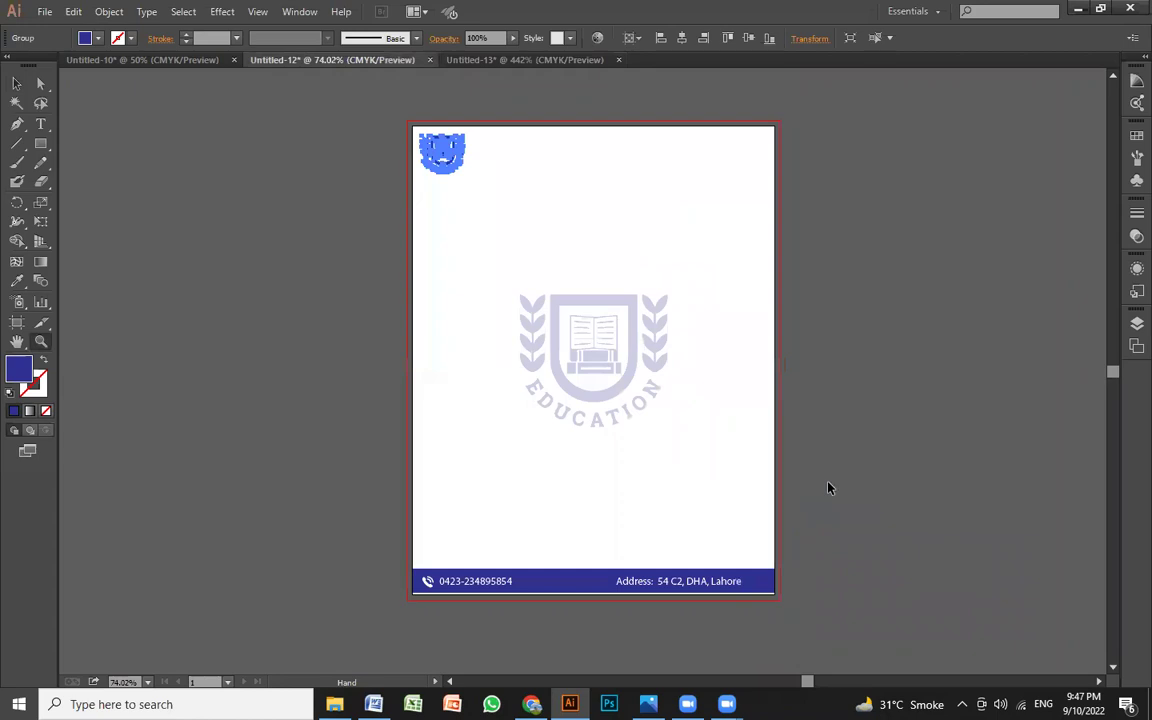
{"action": "left_click", "coordinate": [828, 488]}
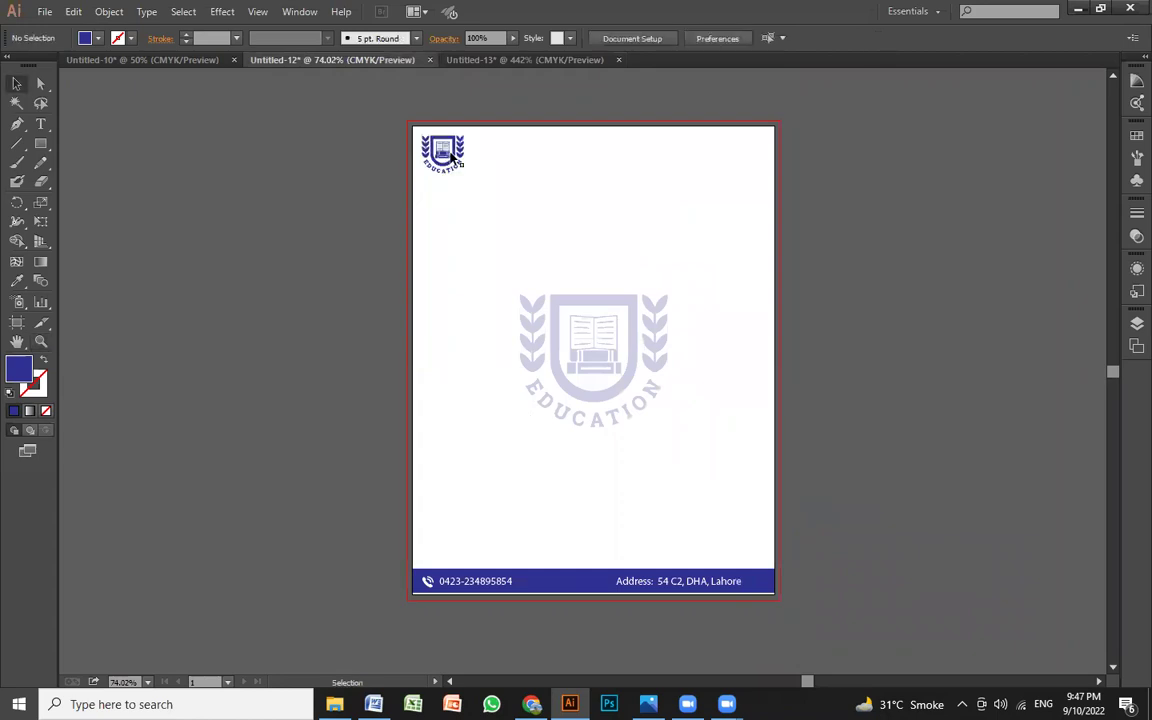
{"action": "left_click_drag", "start_coordinate": [329, 216], "coordinate": [457, 125]}
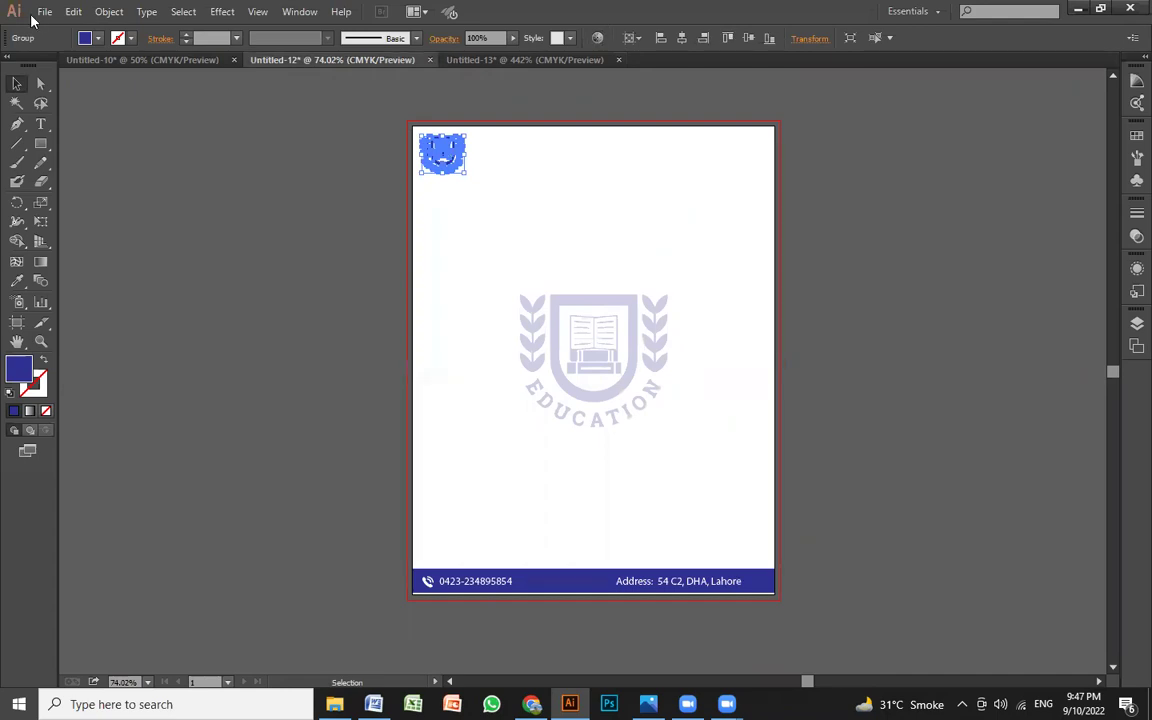
Step: Save the letterhead as Adobe PDF Untitled-12.pdf in the school project folder
{"action": "key", "text": "alt+f"}
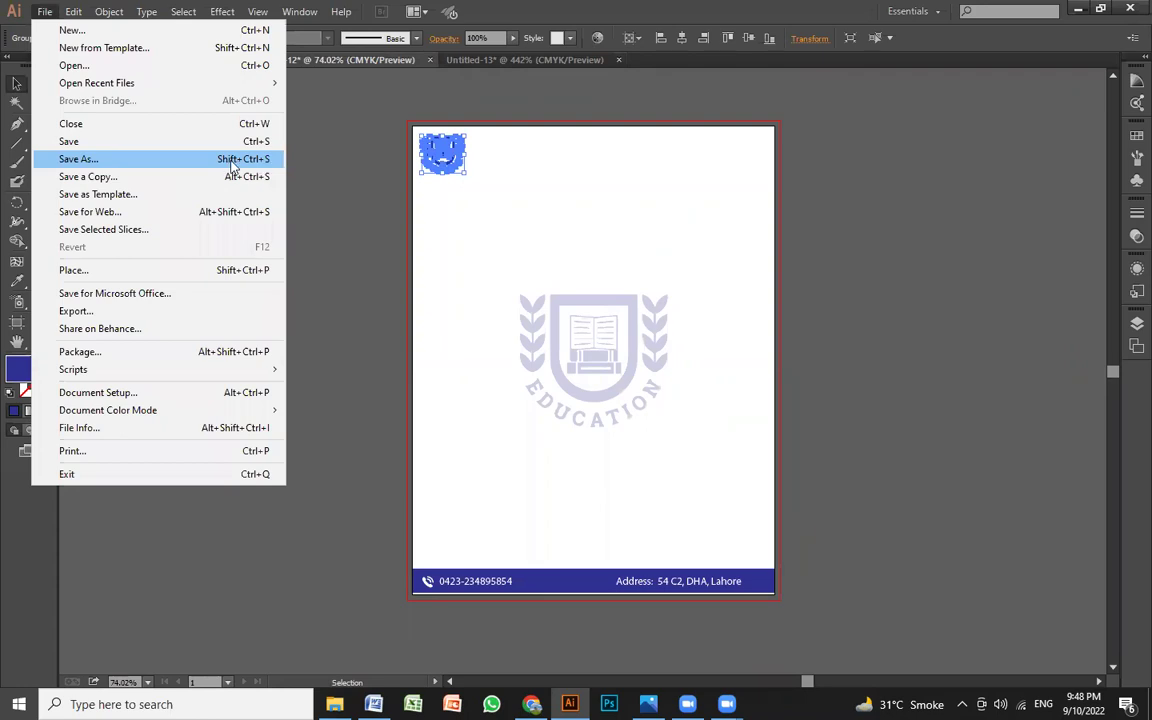
{"action": "key", "text": "Return"}
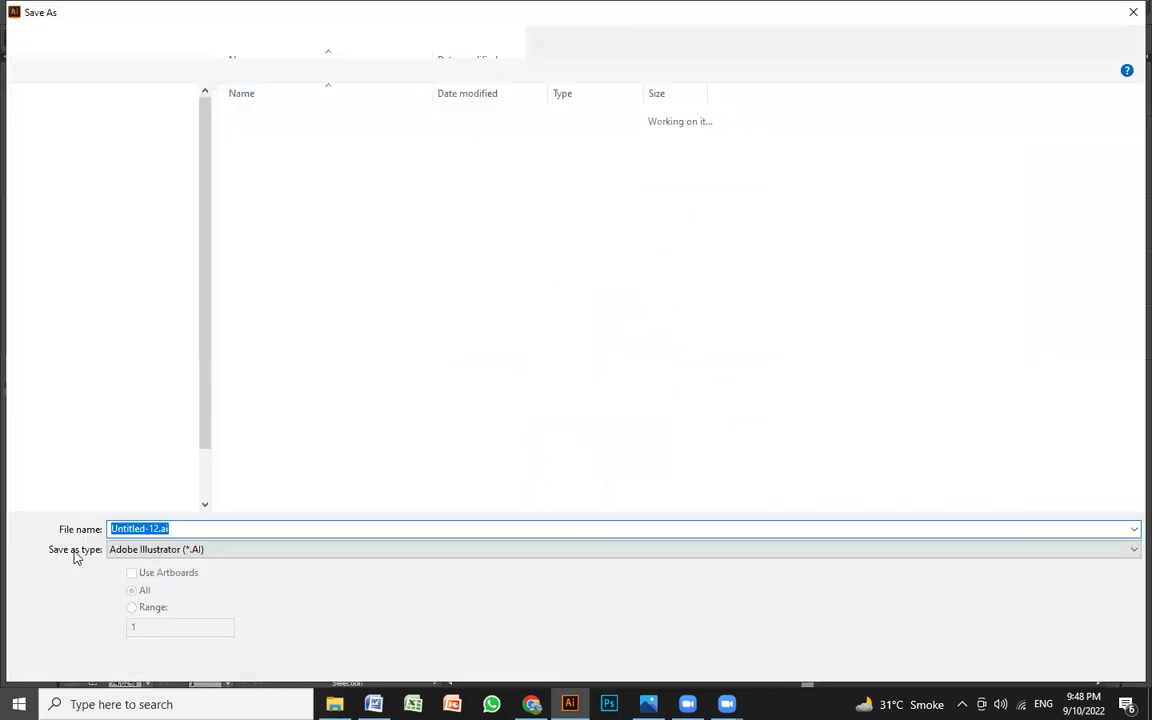
{"action": "left_click", "coordinate": [130, 550]}
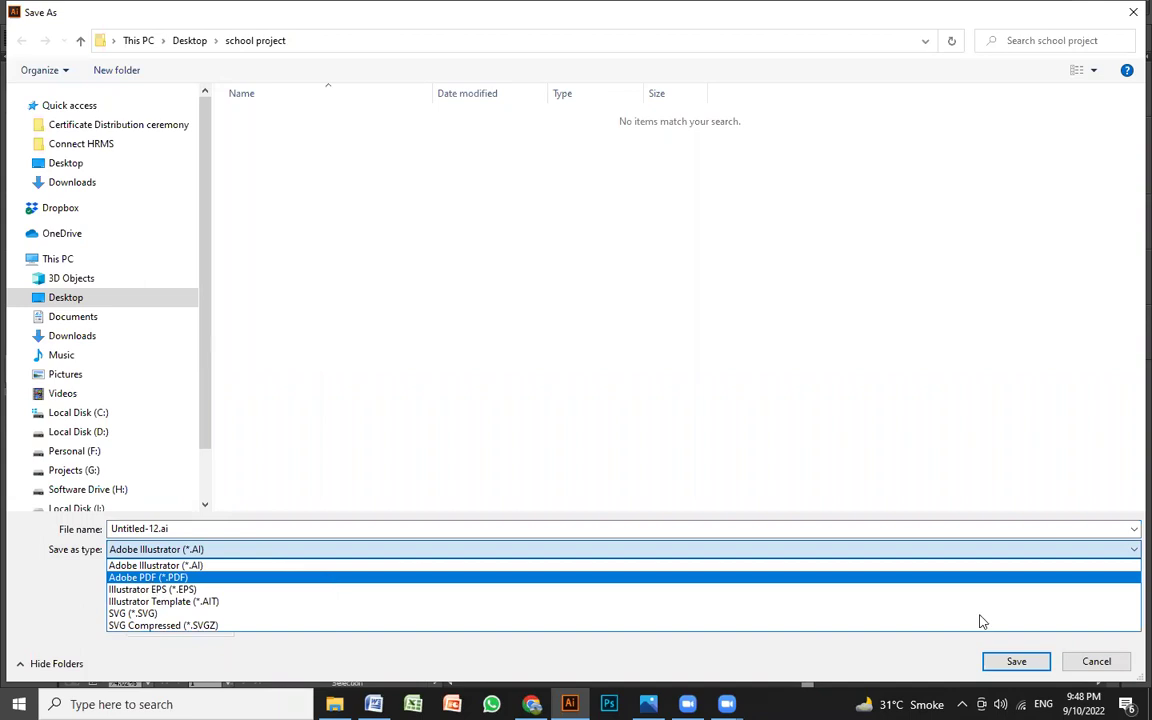
{"action": "key", "text": "Return"}
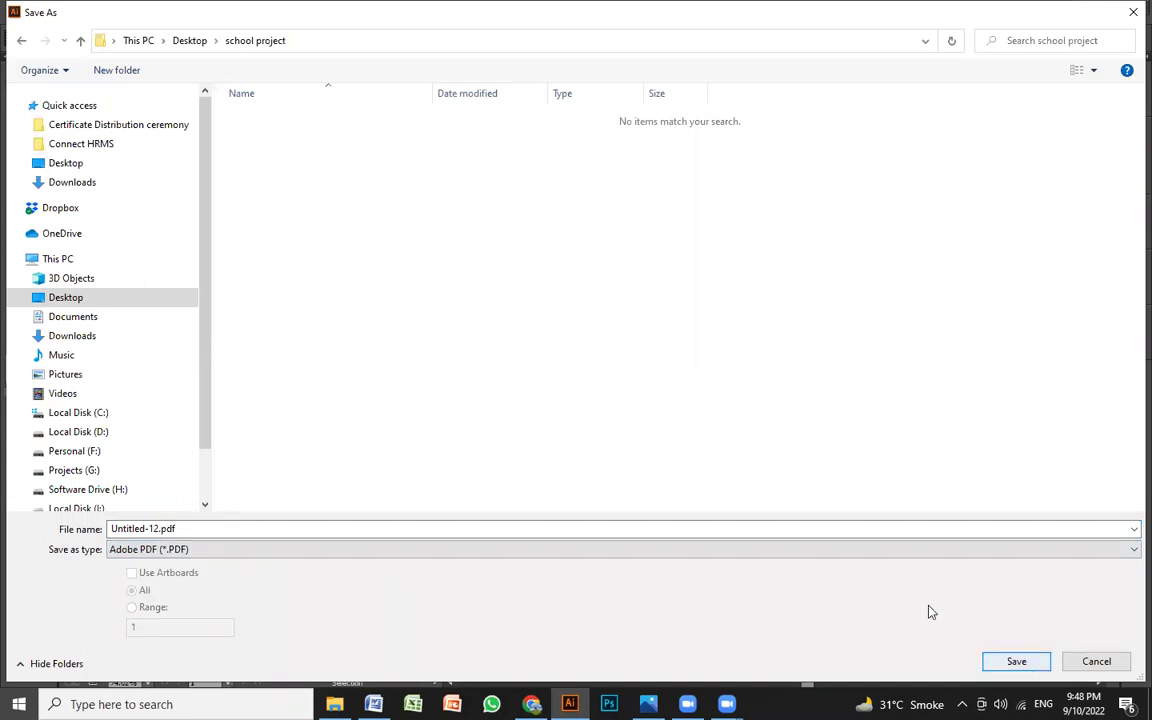
{"action": "key", "text": "Return"}
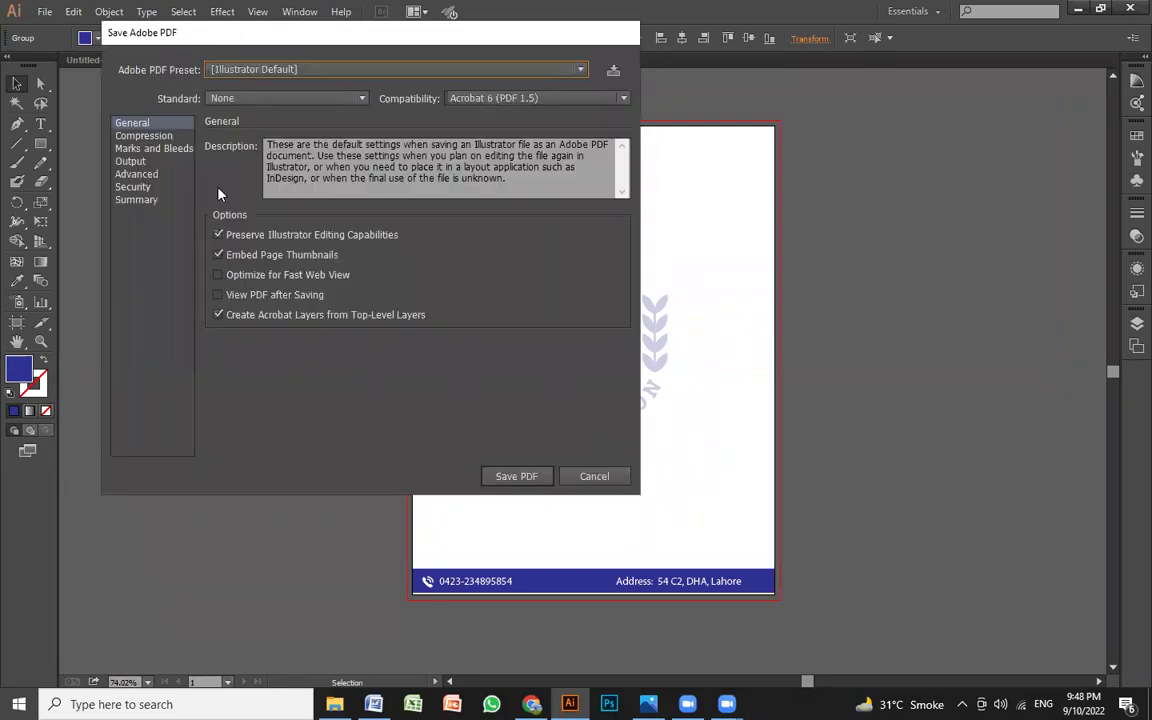
Step: Apply the [Smallest File Size] PDF preset, save, and accept both warnings
{"action": "left_click_drag", "start_coordinate": [238, 35], "coordinate": [300, 147]}
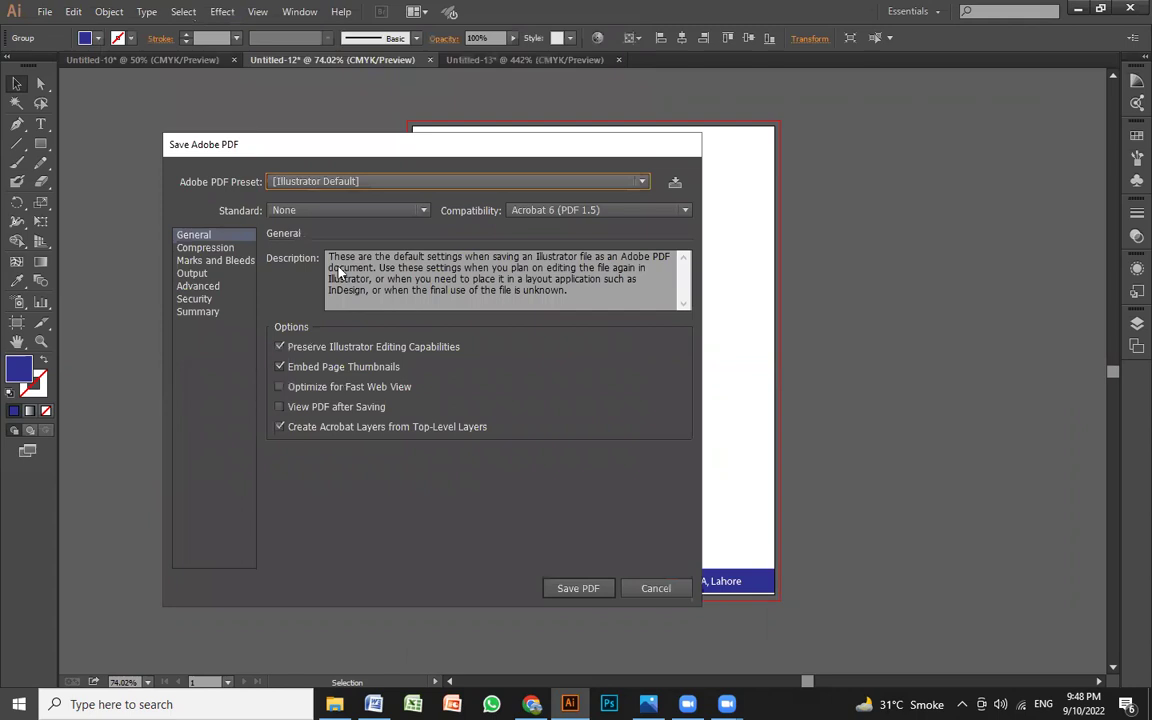
{"action": "left_click", "coordinate": [330, 181]}
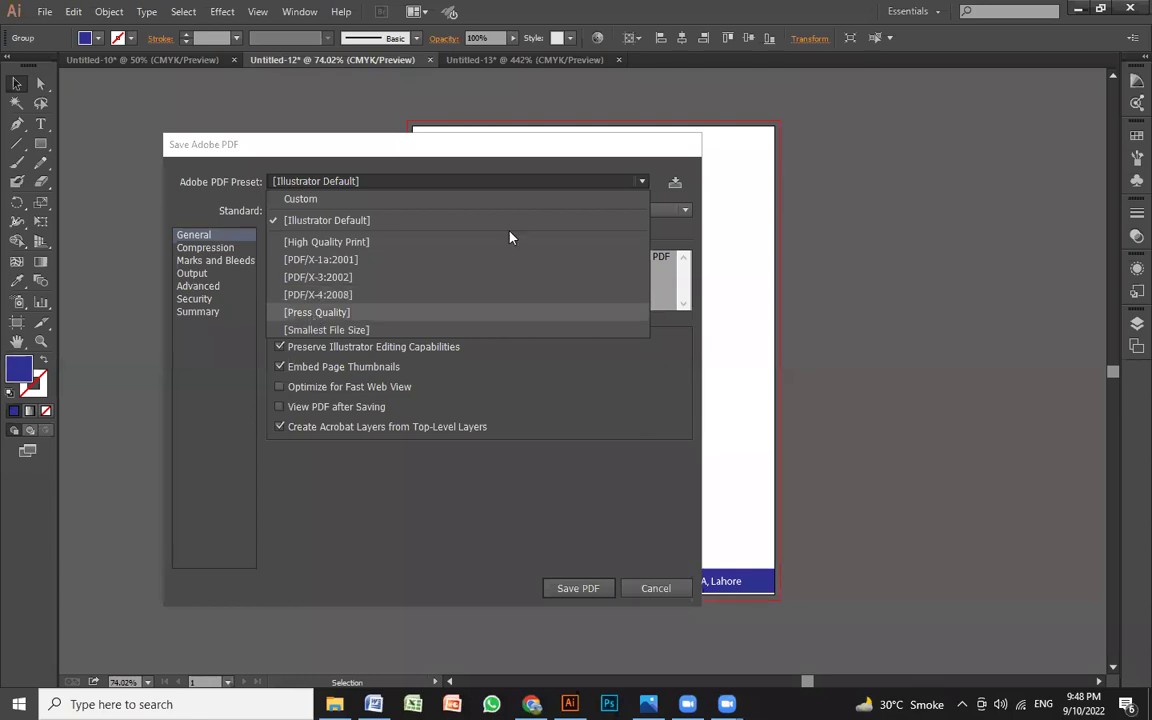
{"action": "left_click", "coordinate": [378, 184]}
{"action": "left_click", "coordinate": [378, 184]}
{"action": "left_click", "coordinate": [369, 333]}
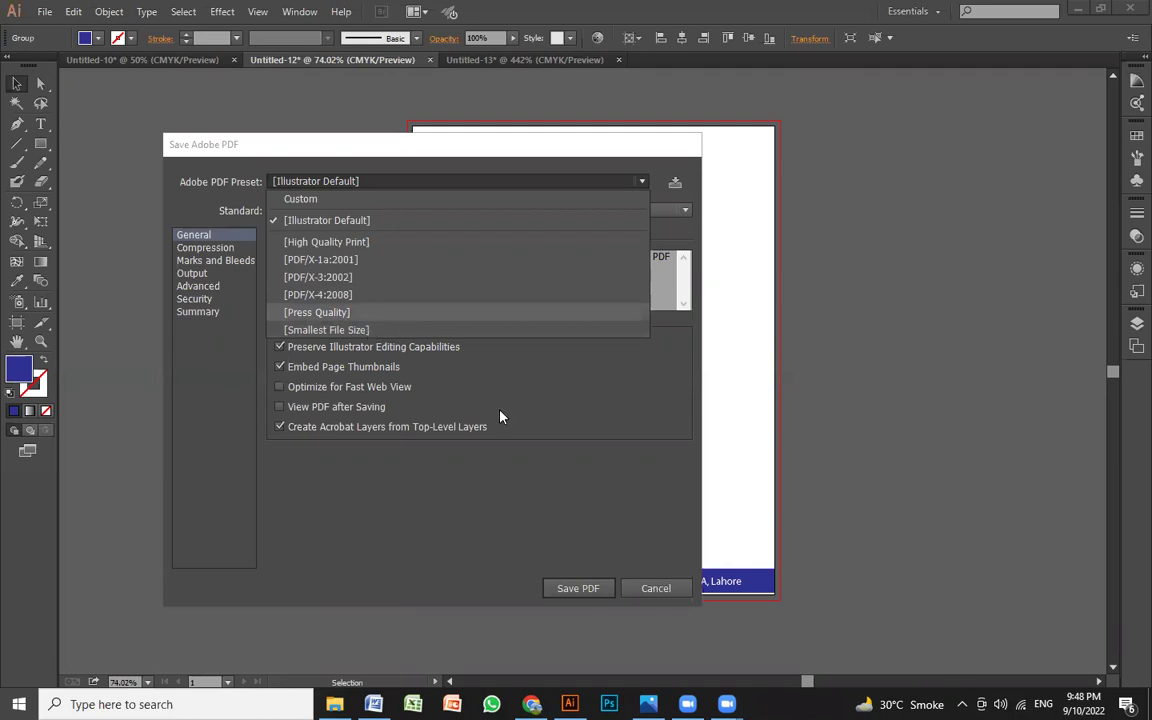
{"action": "left_click", "coordinate": [592, 592]}
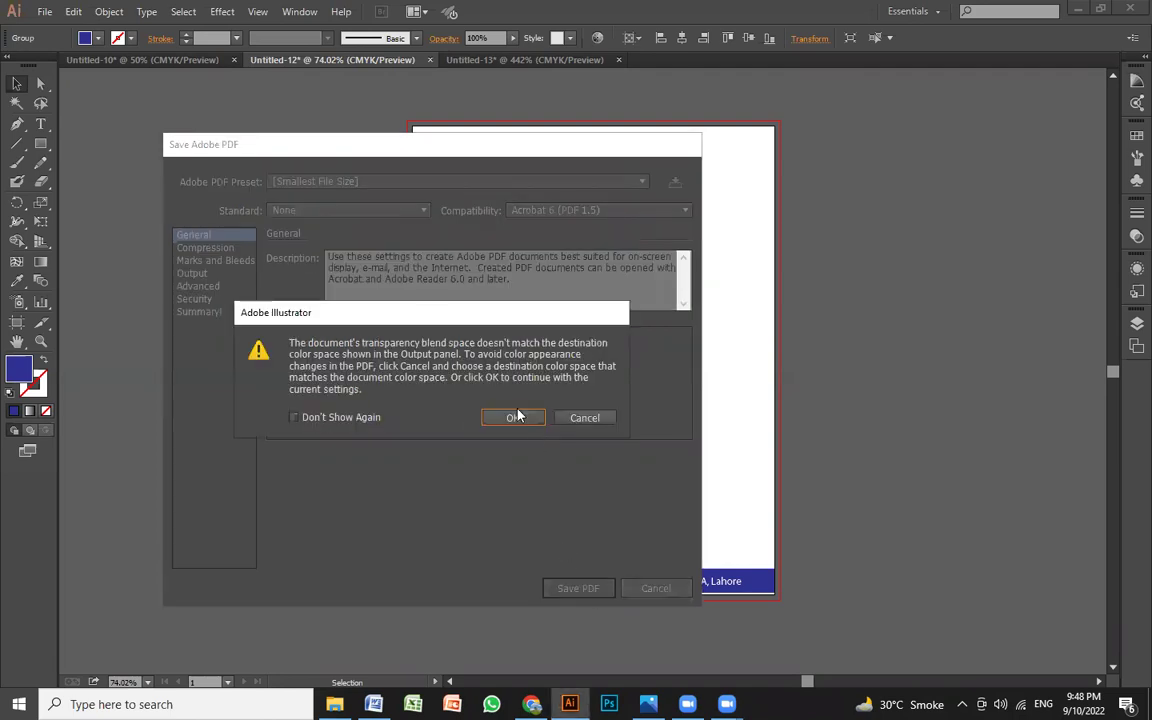
{"action": "key", "text": "Return"}
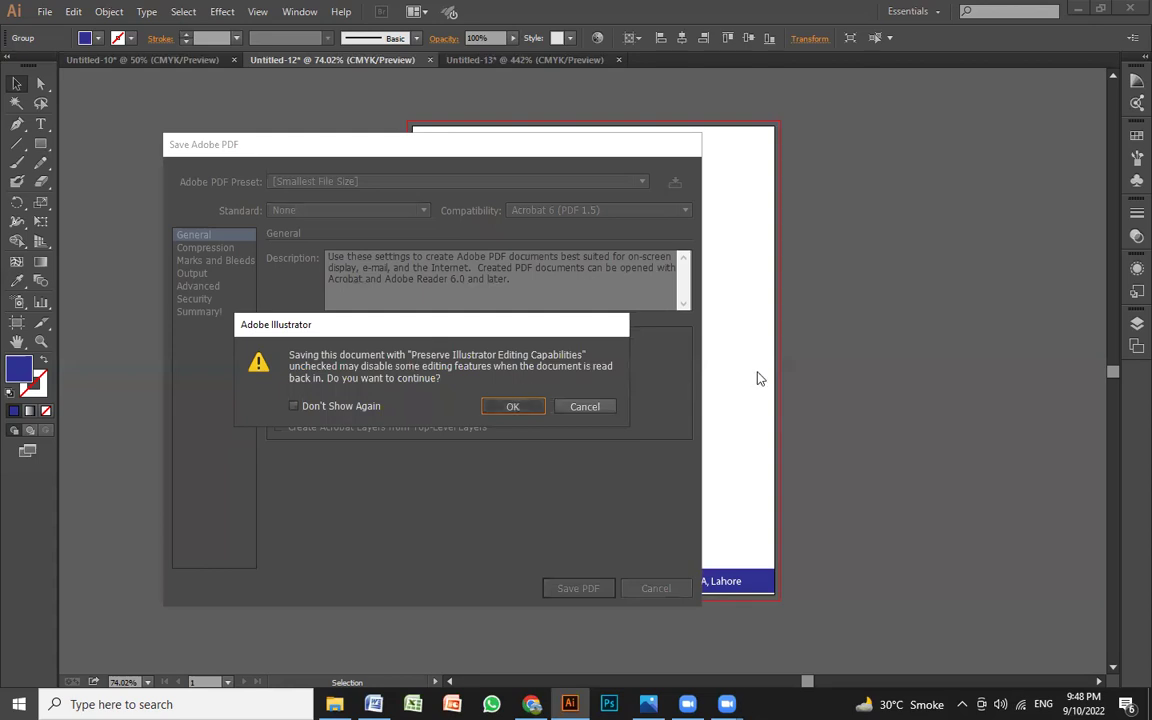
{"action": "key", "text": "Return"}
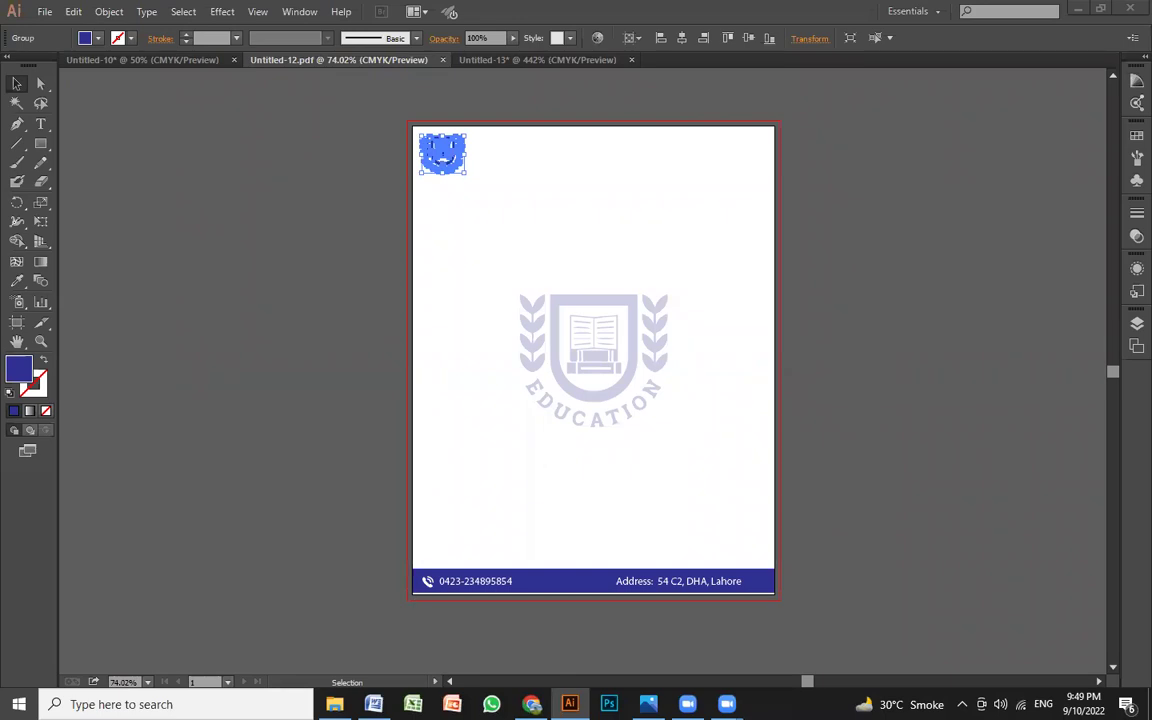
Step: Switch from Illustrator to the Word document with the numbered design task list
{"action": "key", "text": "alt+Tab"}
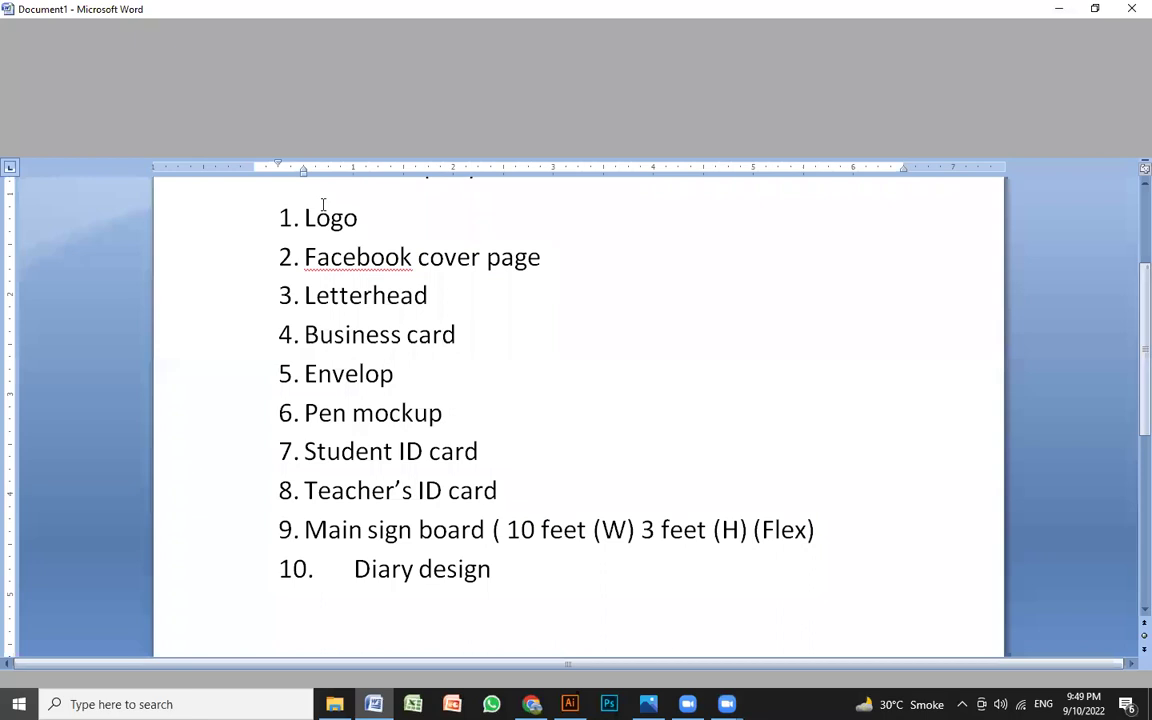
Step: Go through the task list items from Letterhead down to the sign board
{"action": "key", "text": "ctrl+Home"}
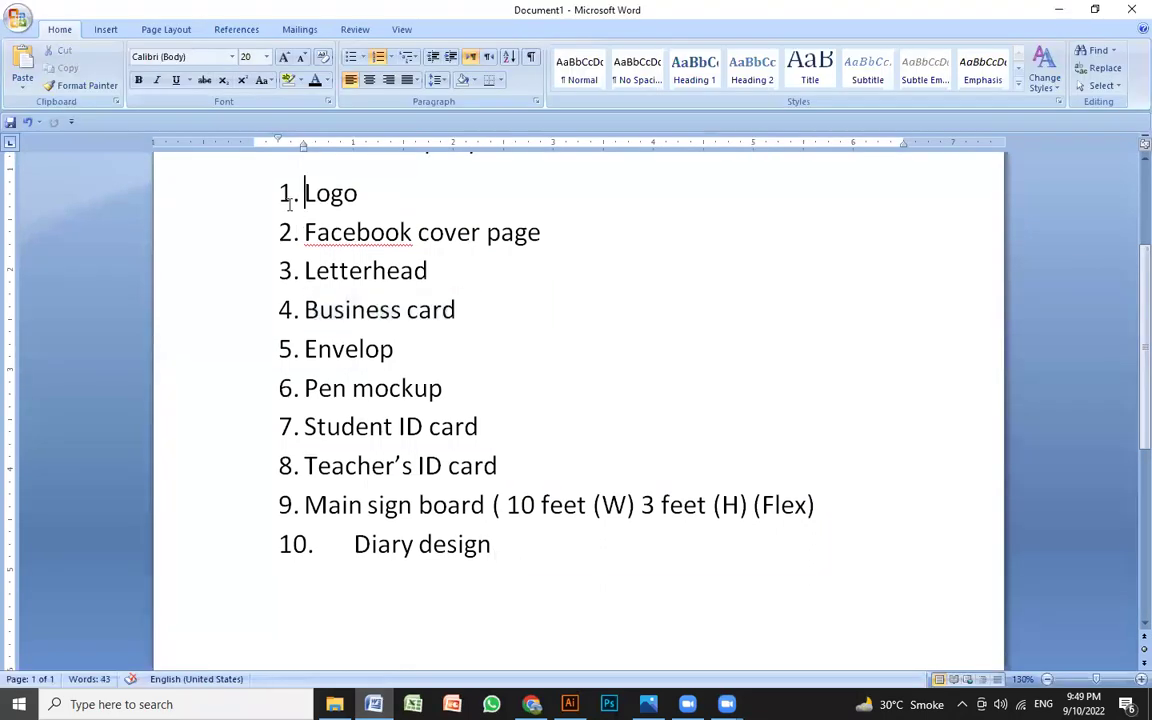
{"action": "key", "text": "ctrl+a"}
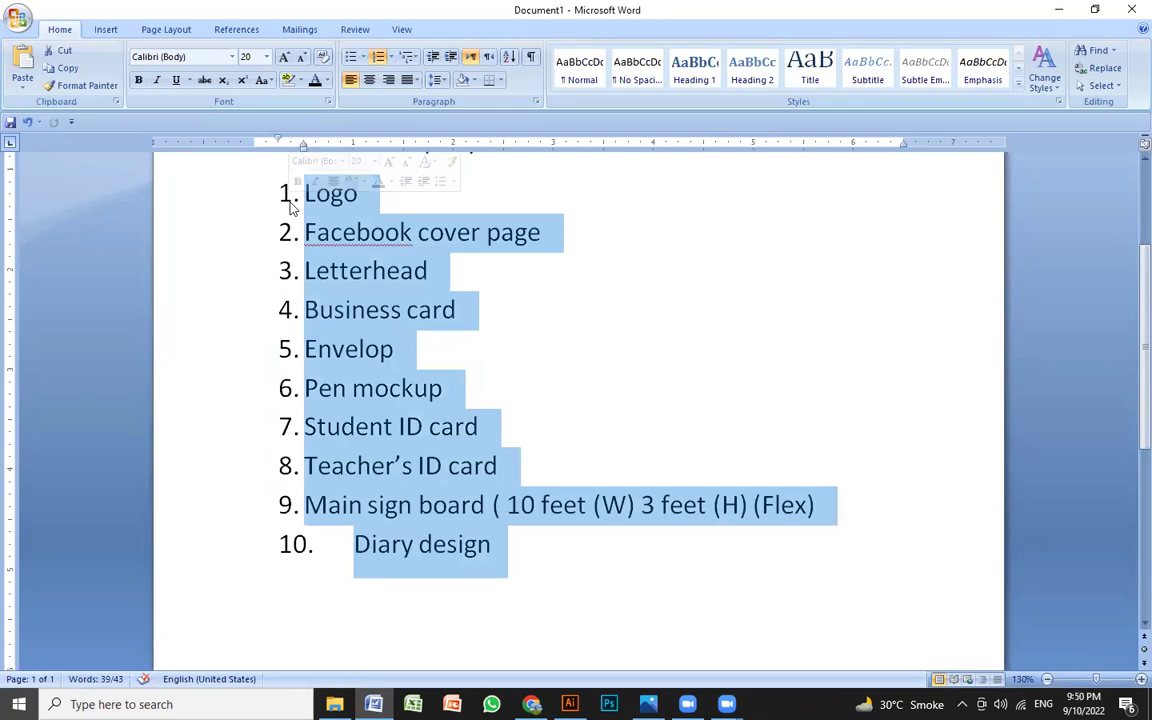
{"action": "left_click", "coordinate": [480, 235]}
{"action": "left_click", "coordinate": [390, 271]}
{"action": "left_click", "coordinate": [403, 312]}
{"action": "key", "text": "Down"}
{"action": "key", "text": "Down"}
{"action": "left_click", "coordinate": [326, 427]}
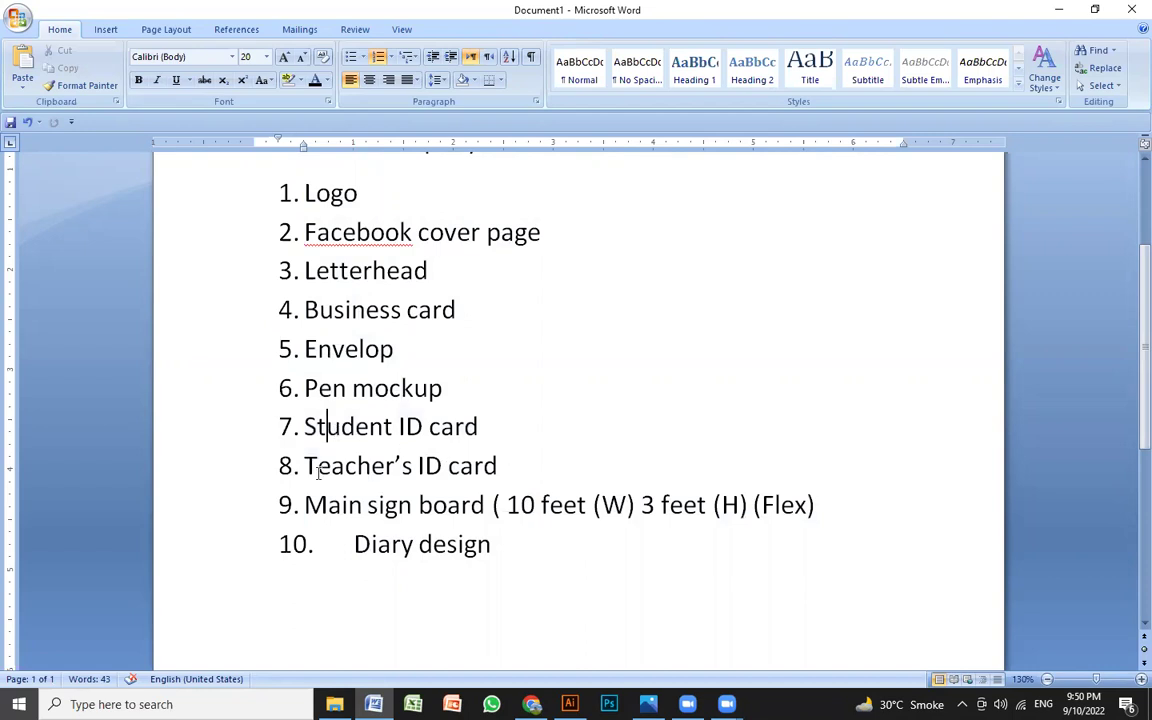
{"action": "left_click", "coordinate": [318, 470]}
{"action": "left_click", "coordinate": [484, 505]}
Step: Select all ten task list items, then return to the Illustrator letterhead
{"action": "left_click_drag", "start_coordinate": [889, 503], "coordinate": [335, 507]}
{"action": "left_click_drag", "start_coordinate": [505, 545], "coordinate": [283, 222]}
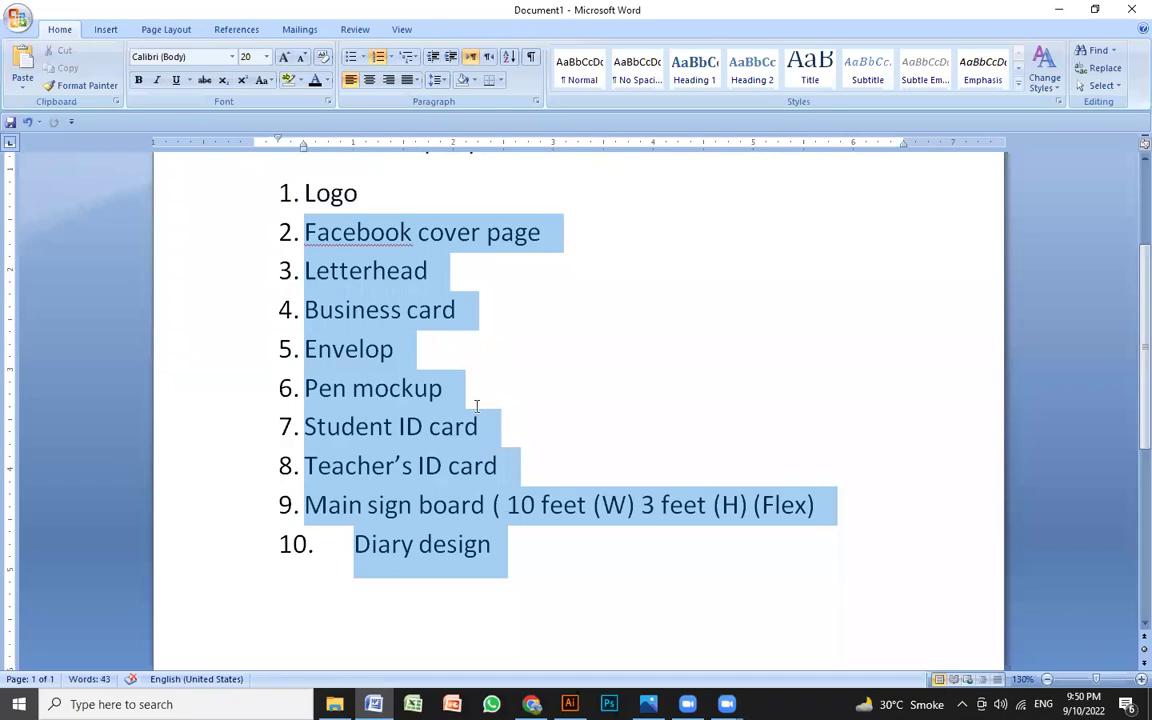
{"action": "key", "text": "ctrl+a"}
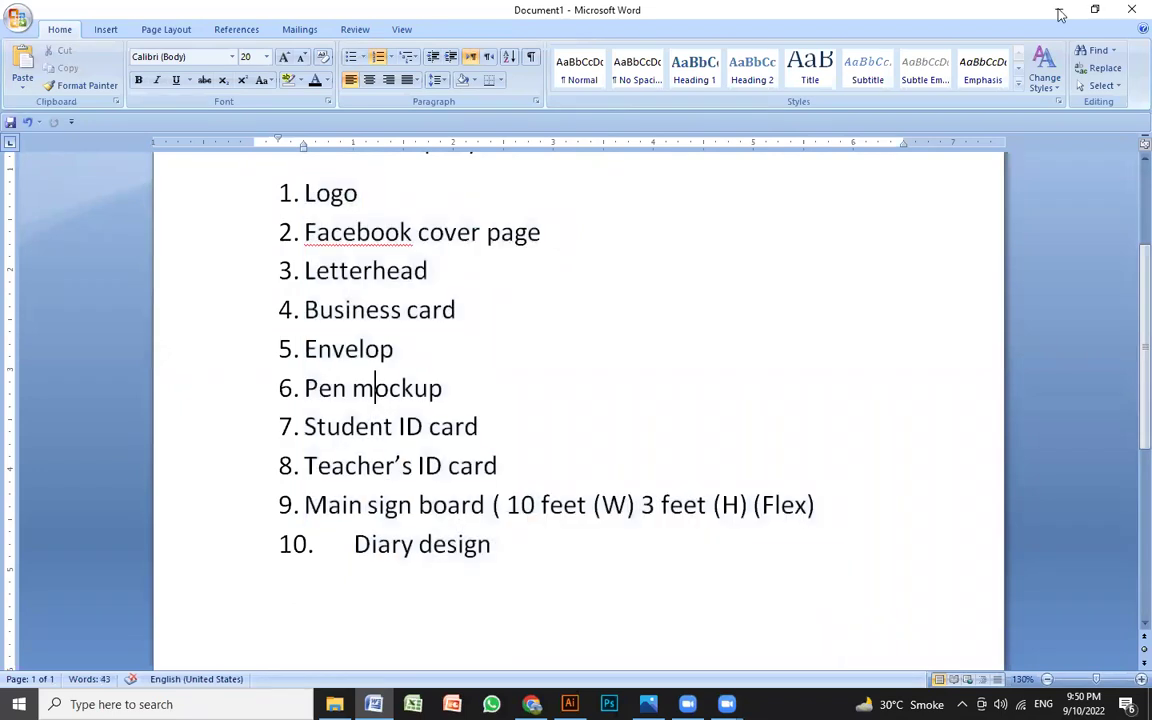
{"action": "key", "text": "End"}
{"action": "left_click", "coordinate": [318, 193], "text": "shift"}
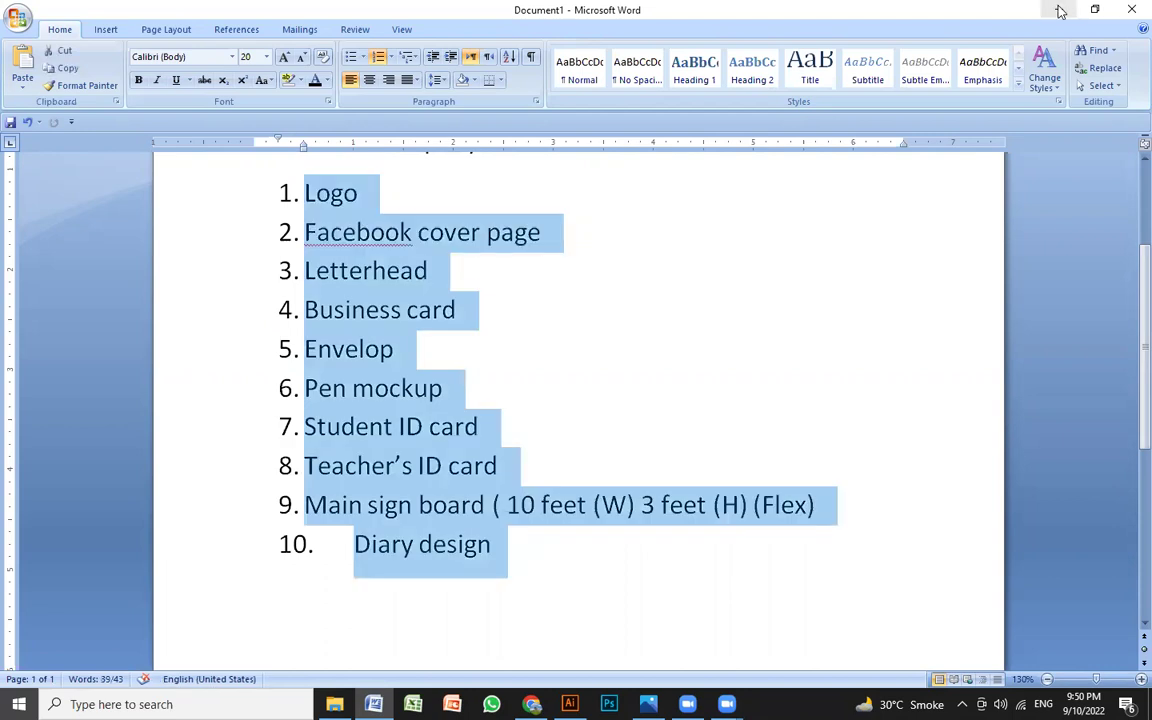
{"action": "key", "text": "alt+Tab"}
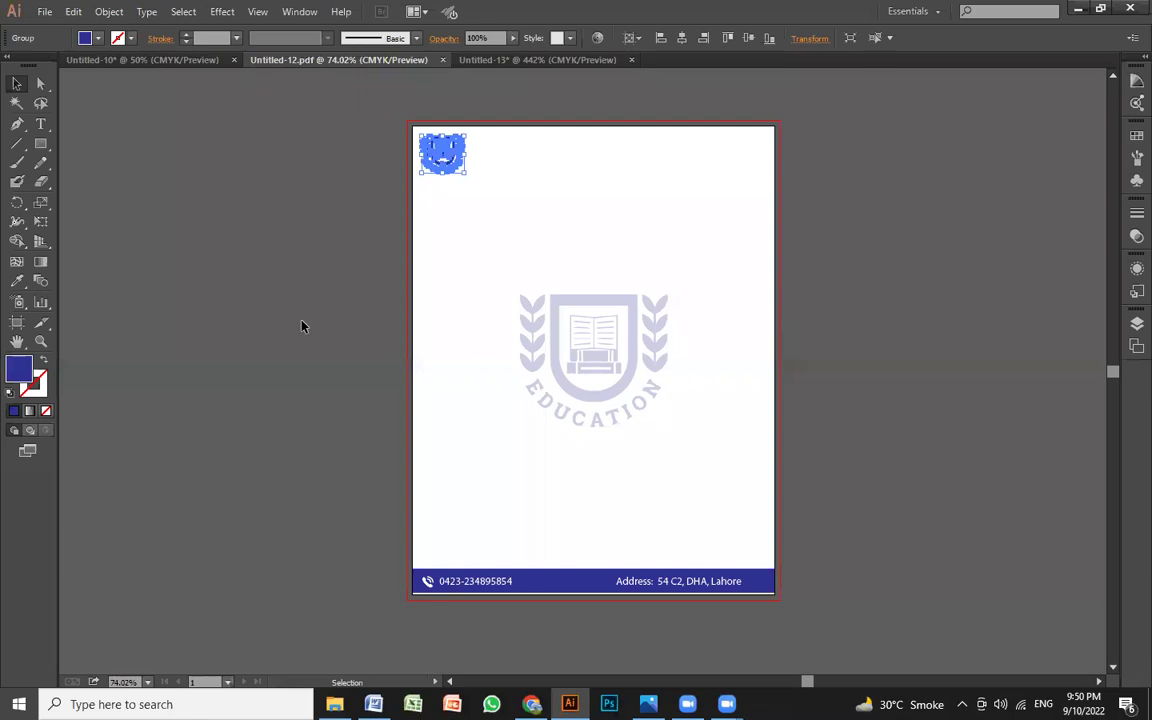
{"action": "left_click", "coordinate": [304, 324]}
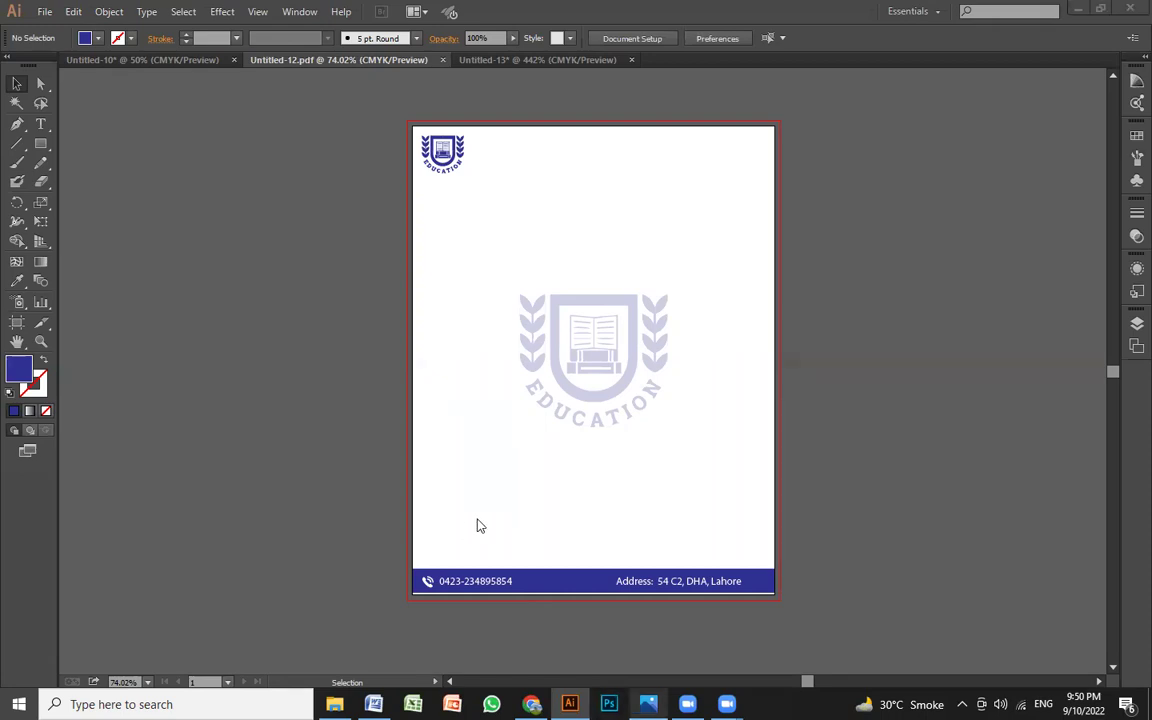
{"action": "key", "text": "alt+Tab"}
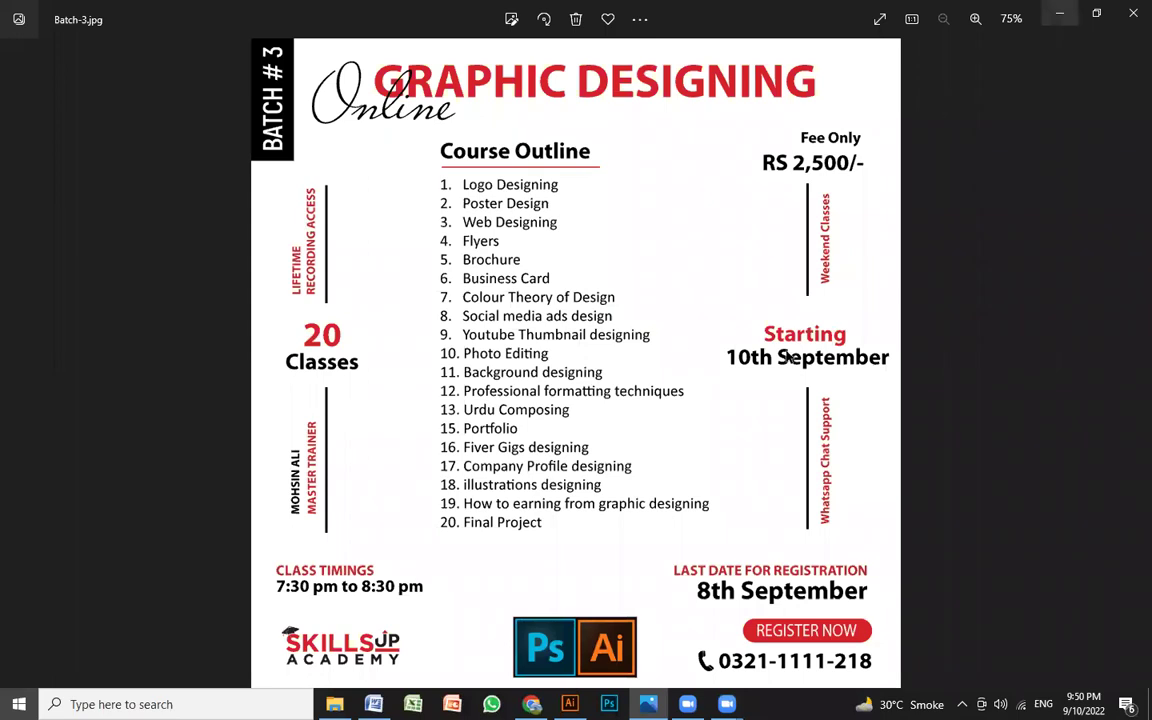
{"action": "key", "text": "alt+Tab"}
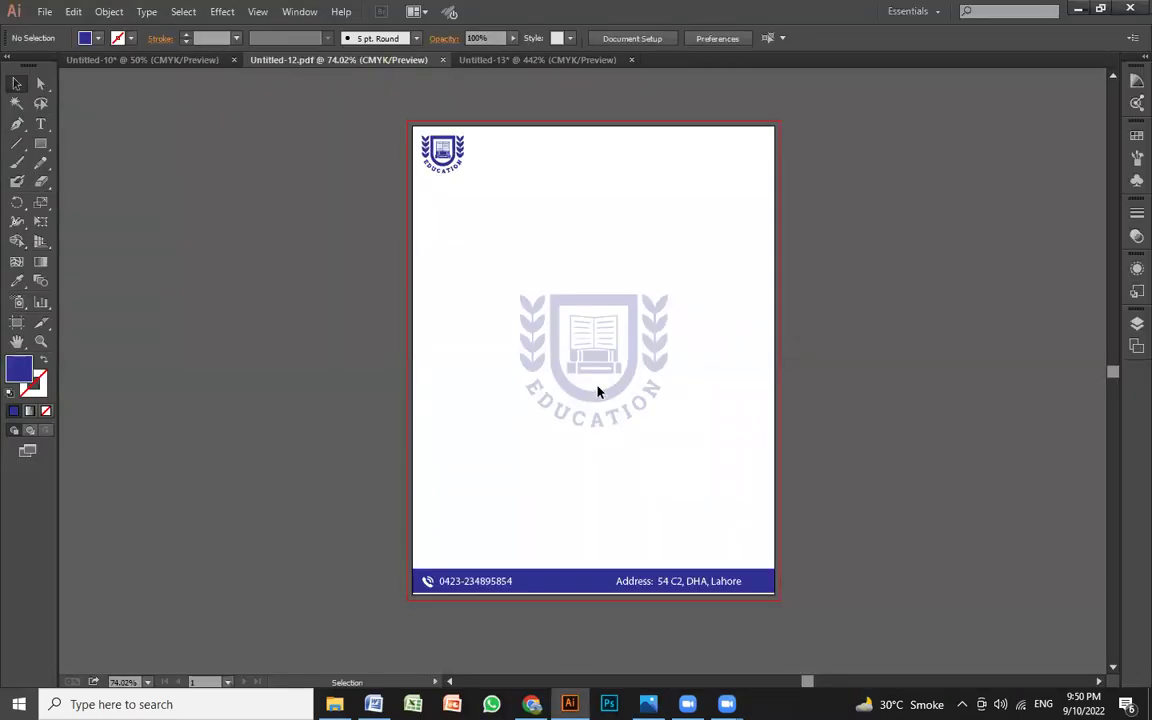
Step: Deselect the faded watermark and switch to the Untitled-13 business card
{"action": "left_click", "coordinate": [600, 401]}
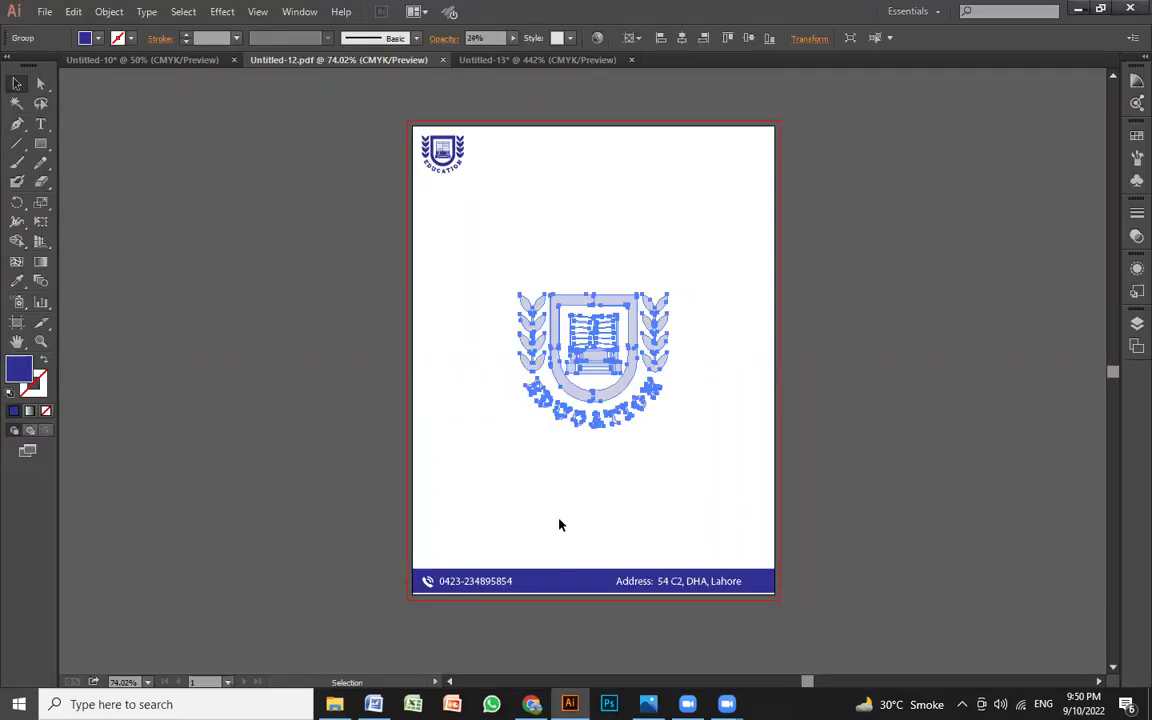
{"action": "key", "text": "ctrl+shift+a"}
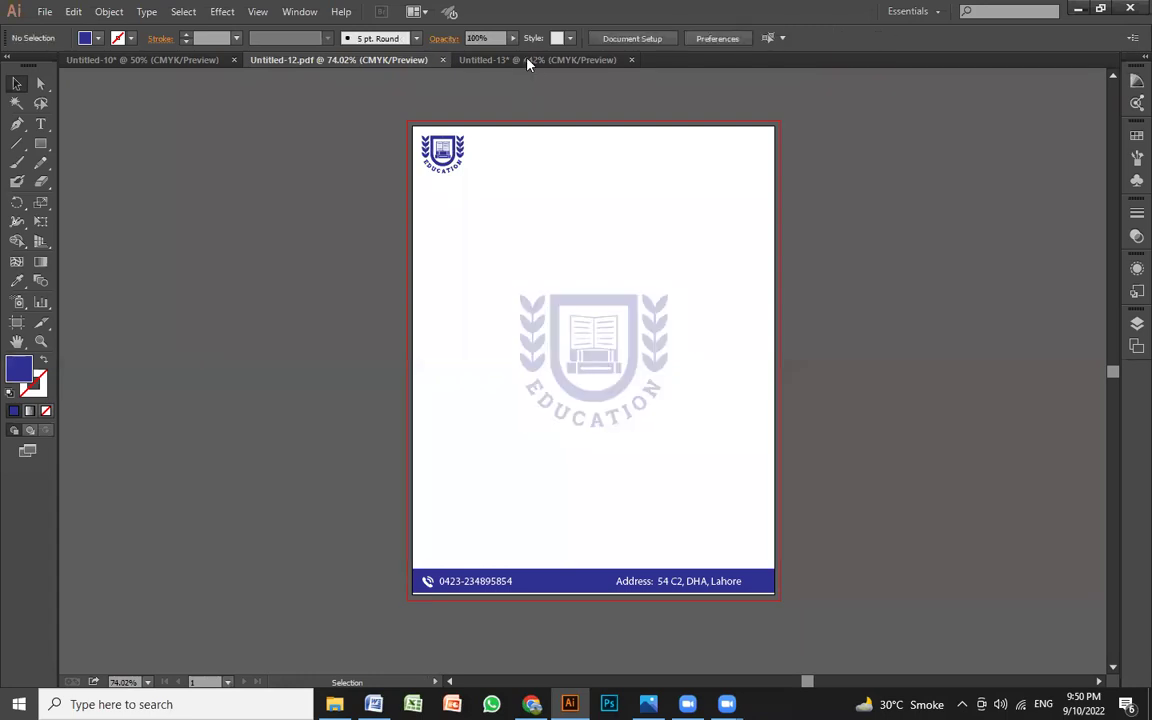
{"action": "left_click", "coordinate": [530, 60]}
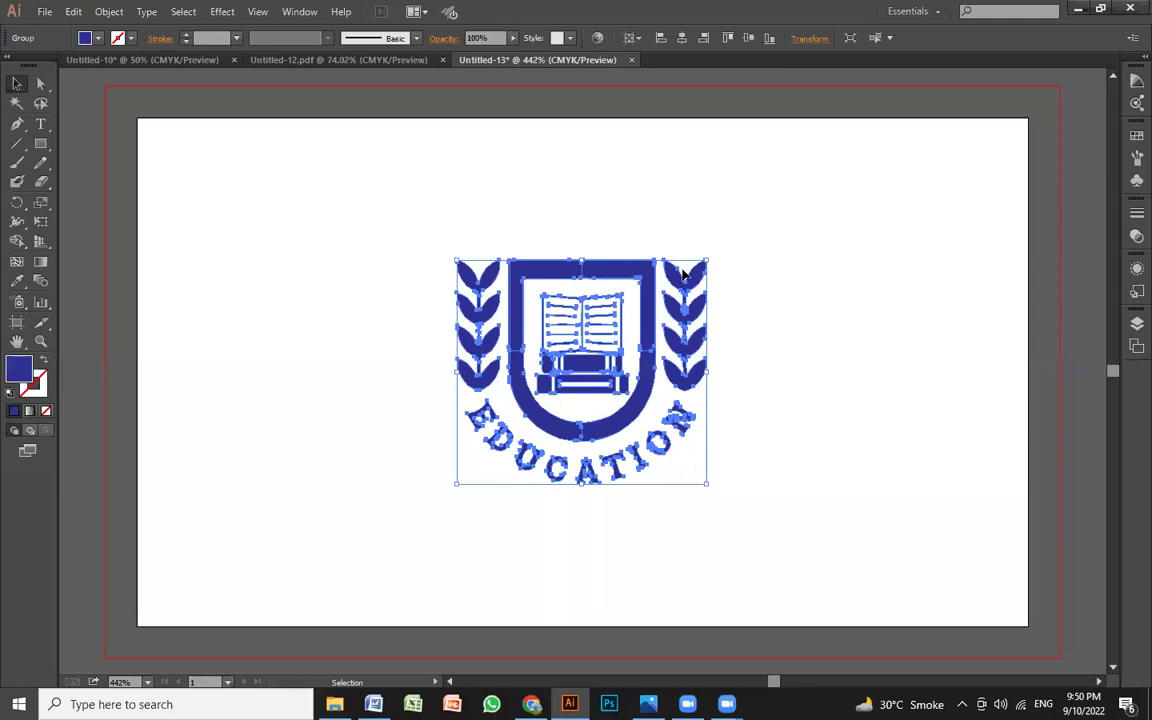
Step: Shrink the EDUCATION logo and place it on the card's left side
{"action": "left_click_drag", "start_coordinate": [706, 260], "coordinate": [590, 342]}
{"action": "left_click_drag", "start_coordinate": [521, 456], "coordinate": [262, 258]}
{"action": "left_click_drag", "start_coordinate": [308, 377], "coordinate": [334, 319]}
{"action": "left_click_drag", "start_coordinate": [367, 270], "coordinate": [462, 312]}
{"action": "key", "text": "m"}
{"action": "key", "text": "ctrl+shift+a"}
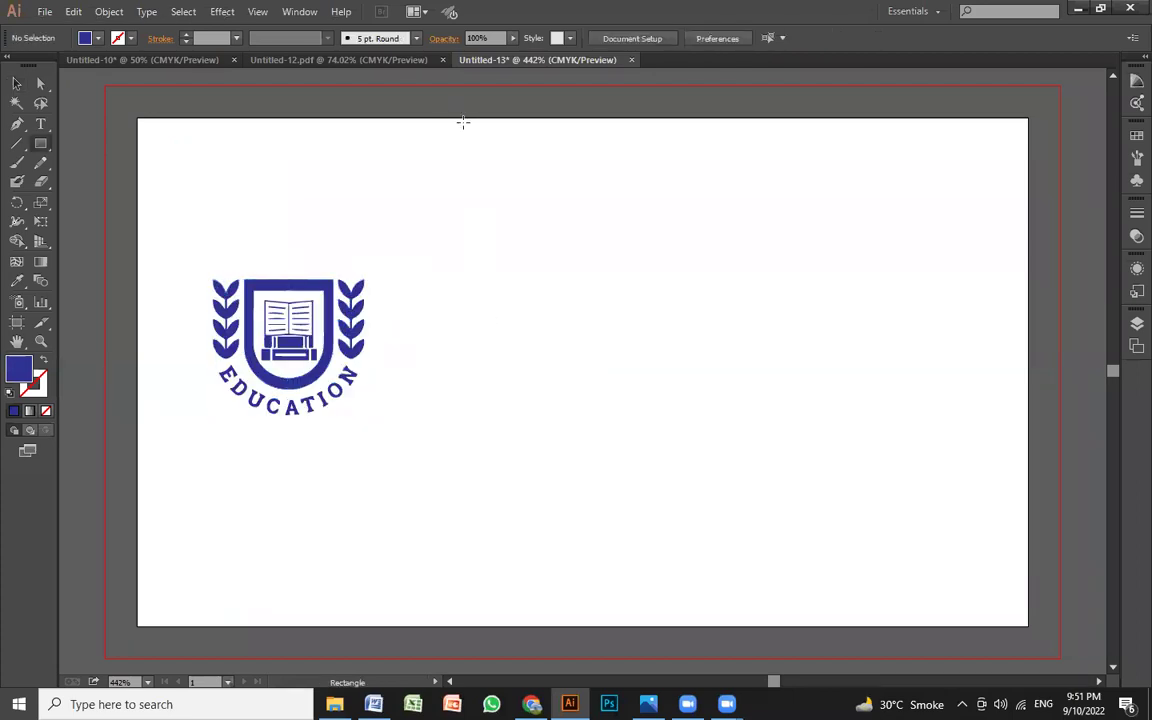
Step: Draw a blue 2.216 × 2 in rectangle covering the card's right half
{"action": "left_click_drag", "start_coordinate": [1018, 617], "coordinate": [997, 612]}
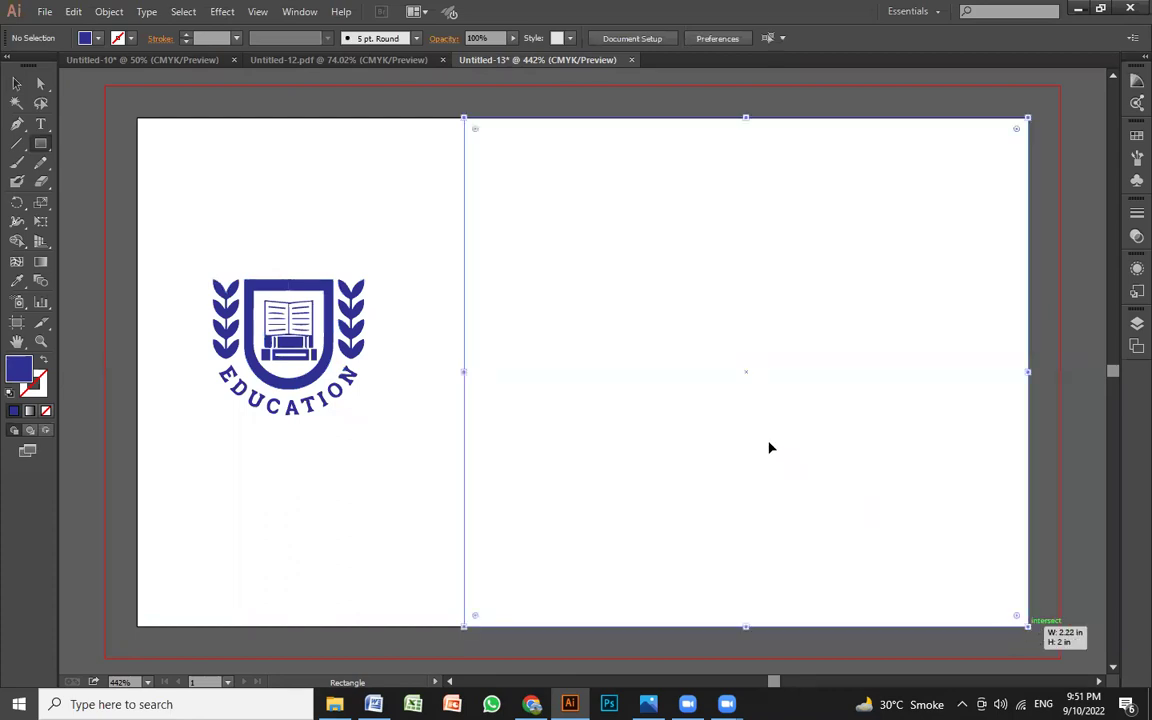
{"action": "key", "text": "v"}
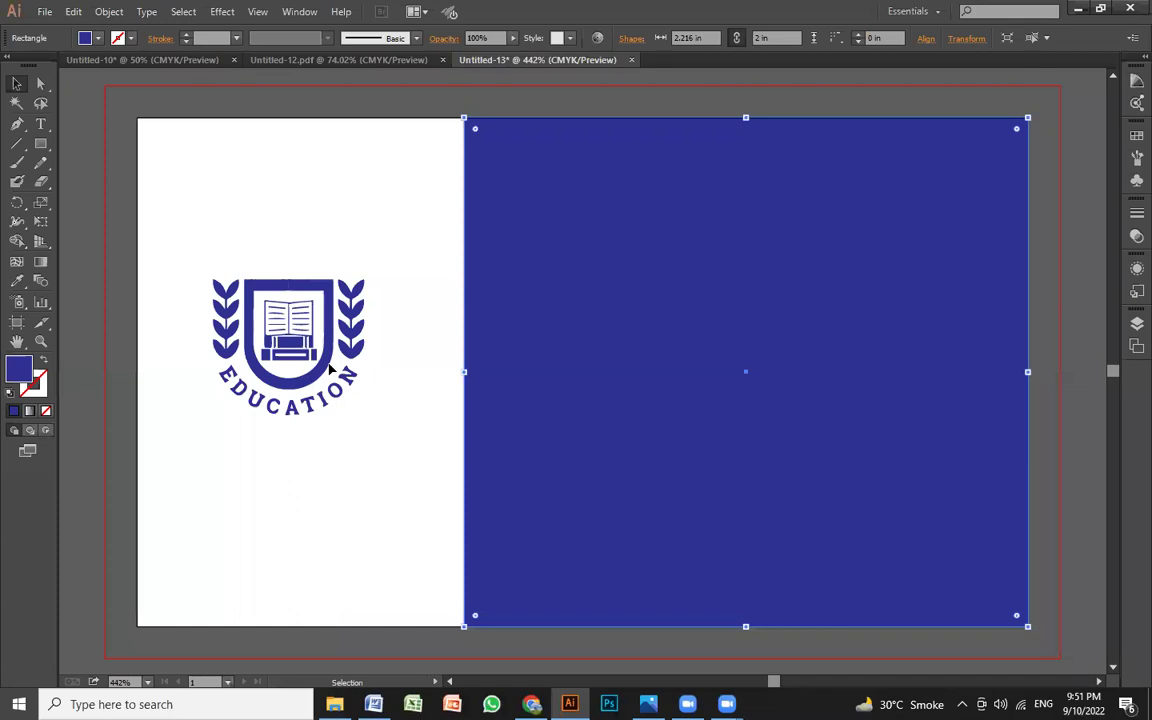
{"action": "key", "text": "ctrl+shift+a"}
Step: Enlarge the EDUCATION logo and nudge it into place on the white left side
{"action": "left_click", "coordinate": [367, 276]}
{"action": "left_click_drag", "start_coordinate": [368, 278], "coordinate": [453, 467]}
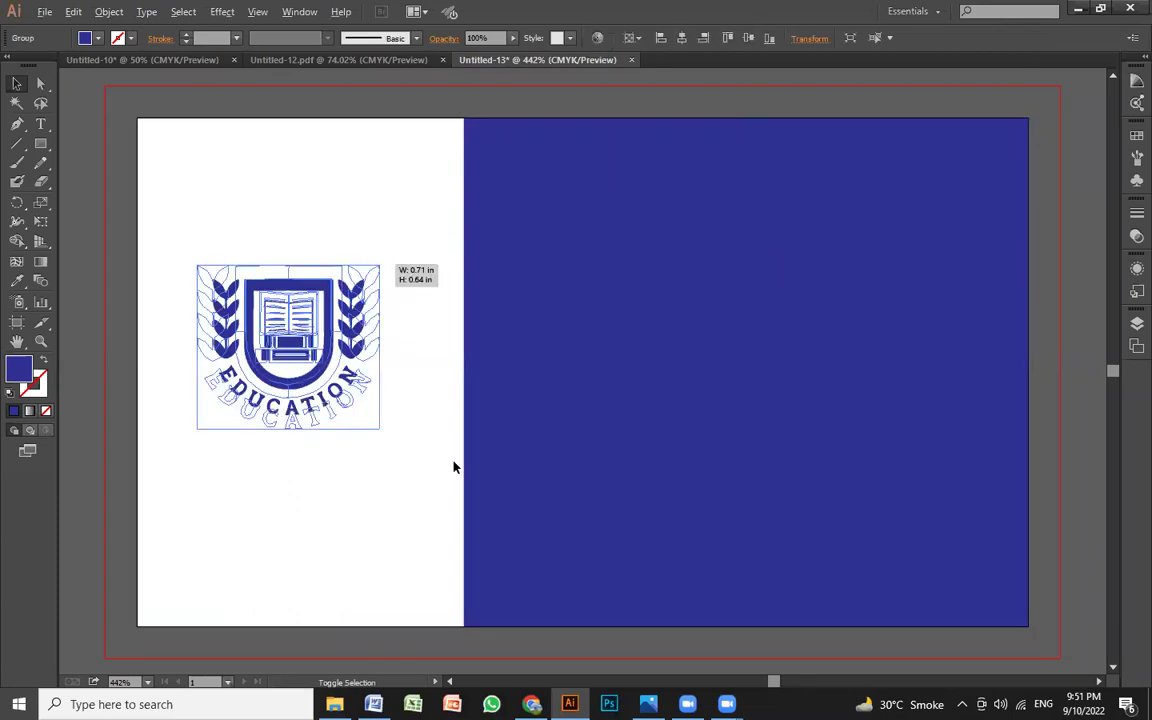
{"action": "left_click", "coordinate": [396, 452]}
{"action": "left_click_drag", "start_coordinate": [334, 399], "coordinate": [346, 412]}
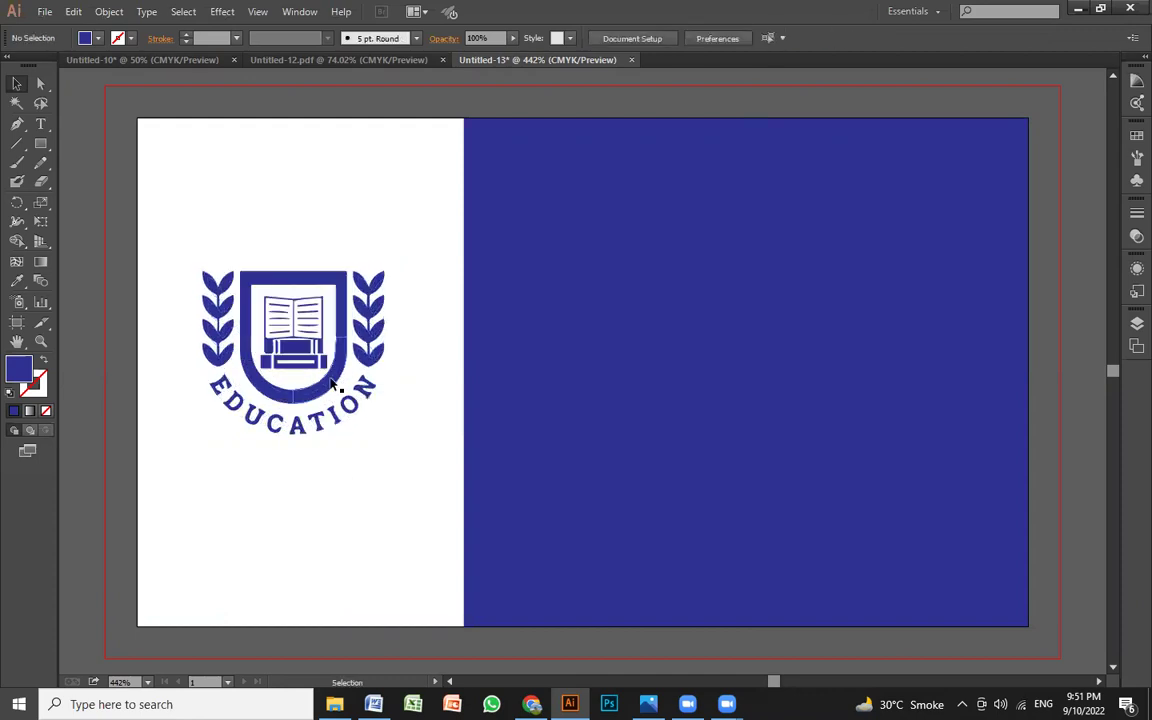
{"action": "left_click_drag", "start_coordinate": [355, 487], "coordinate": [497, 295]}
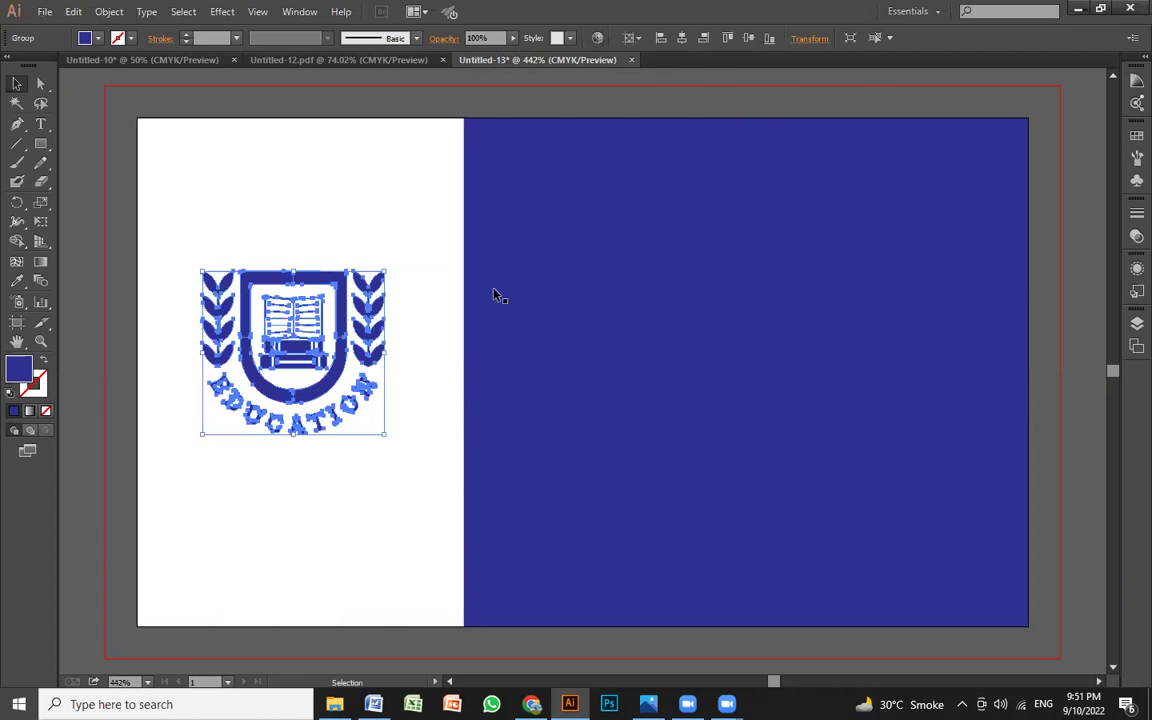
{"action": "left_click", "coordinate": [590, 248]}
Step: Add a text line on the blue panel with the cardholder's full name
{"action": "left_click", "coordinate": [643, 240]}
{"action": "key", "text": "a"}
{"action": "key", "text": "t"}
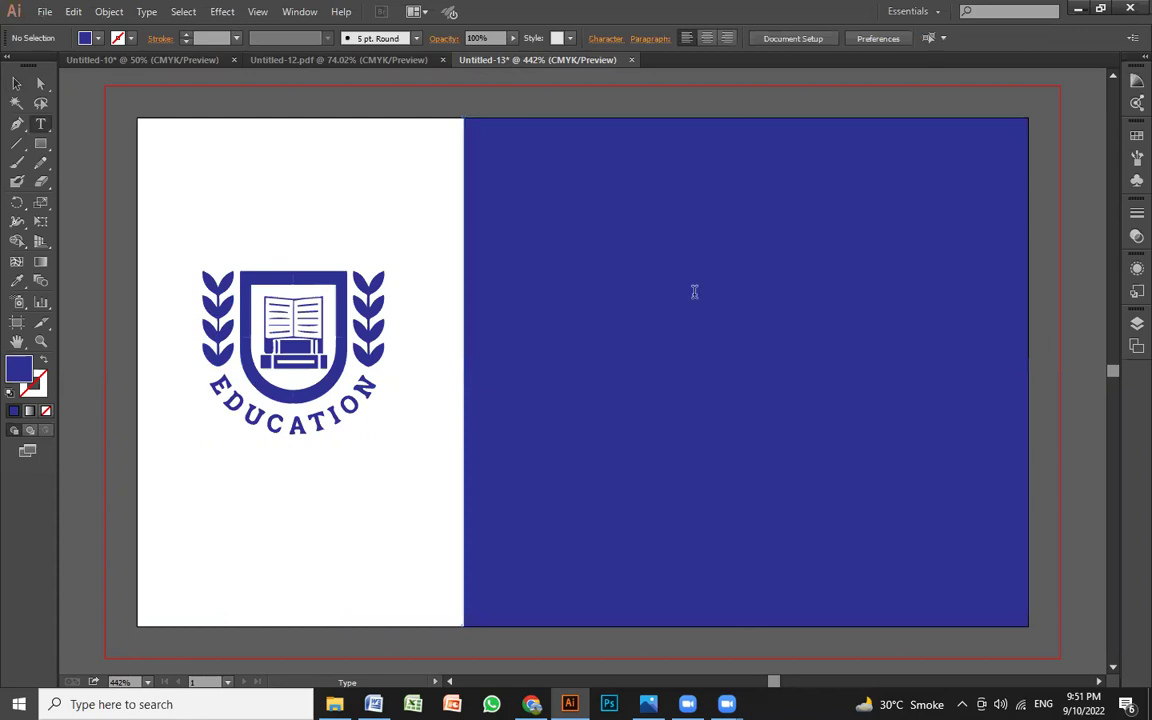
{"action": "left_click_drag", "start_coordinate": [537, 207], "coordinate": [704, 293]}
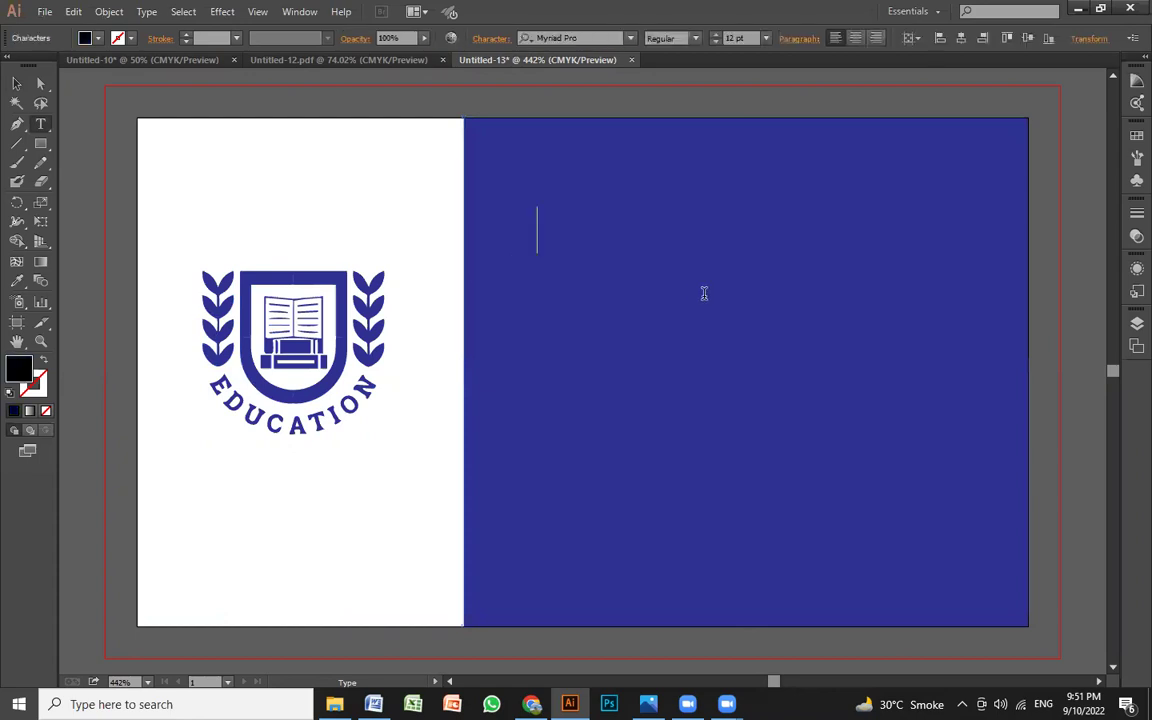
{"action": "type", "text": "Princia"}
{"action": "key", "text": "BackSpace"}
{"action": "key", "text": "ctrl+z"}
{"action": "key", "text": "Escape"}
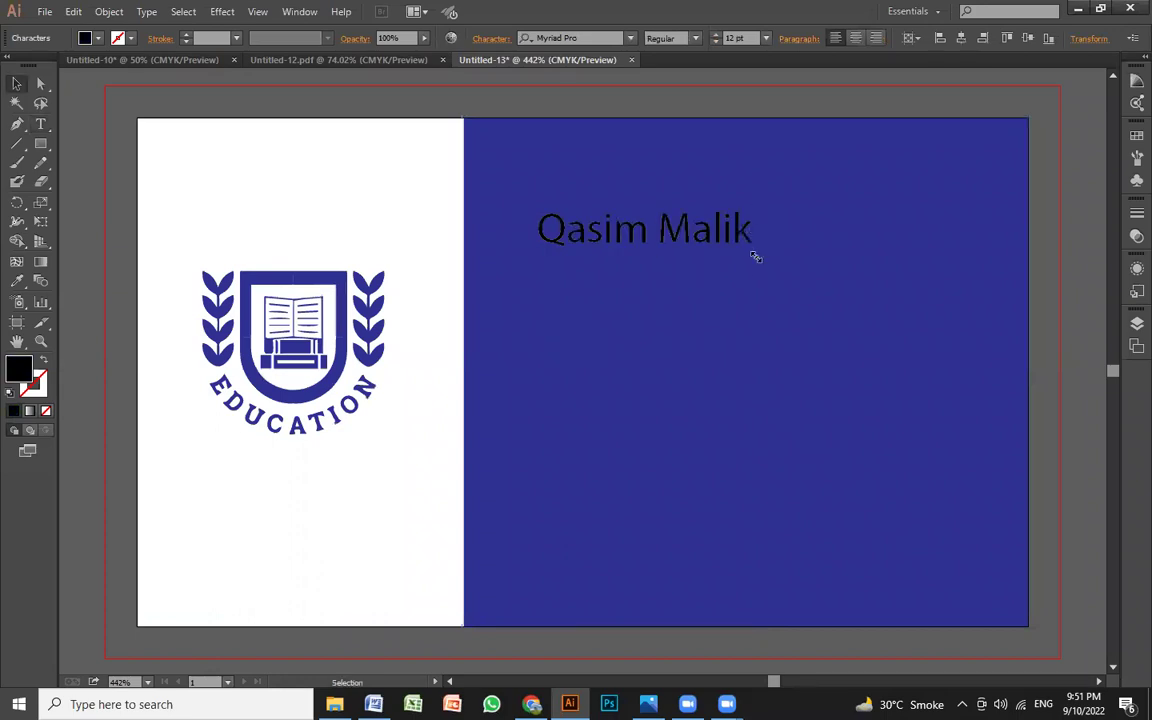
Step: Enlarge the name, make it bold white, and move it to the panel's top
{"action": "left_click_drag", "start_coordinate": [753, 252], "coordinate": [815, 266]}
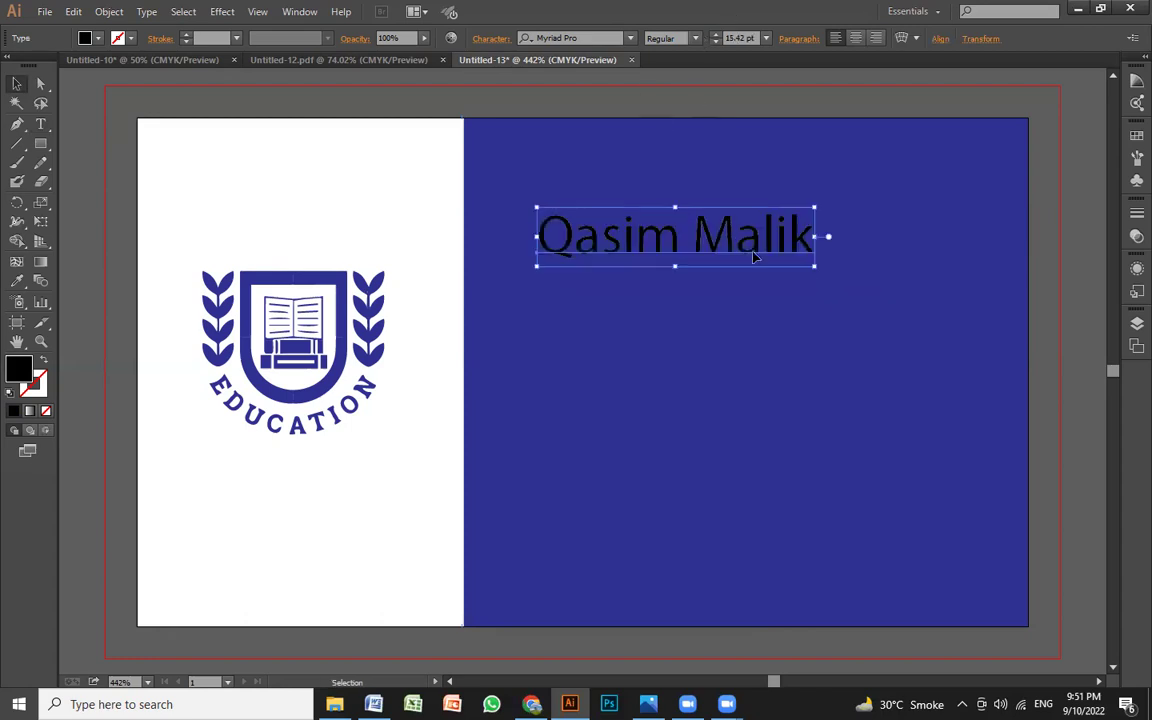
{"action": "key", "text": "ctrl+shift+b"}
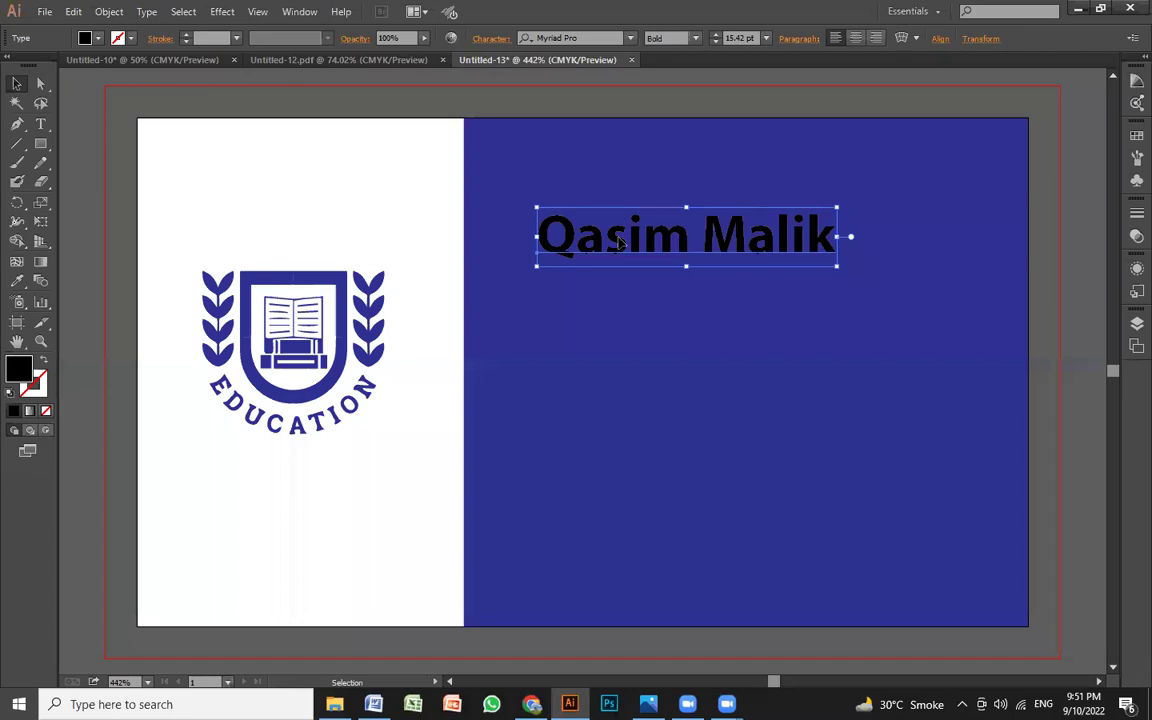
{"action": "left_click", "coordinate": [390, 186]}
{"action": "left_click_drag", "start_coordinate": [665, 248], "coordinate": [646, 192]}
Step: Duplicate the name as a smaller line beneath and retype it as 'Director'
{"action": "left_click_drag", "start_coordinate": [717, 193], "coordinate": [717, 256]}
{"action": "left_click_drag", "start_coordinate": [816, 212], "coordinate": [700, 240]}
{"action": "left_click_drag", "start_coordinate": [635, 272], "coordinate": [649, 238]}
{"action": "triple_click", "coordinate": [649, 238]}
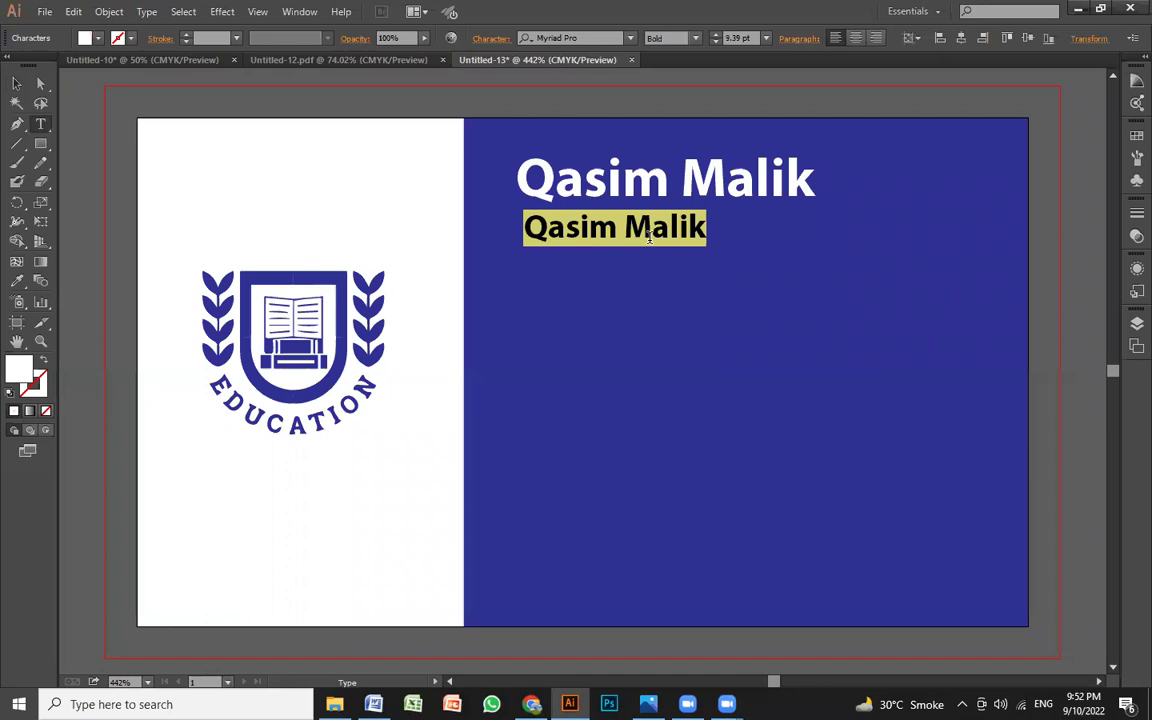
{"action": "type", "text": "Director"}
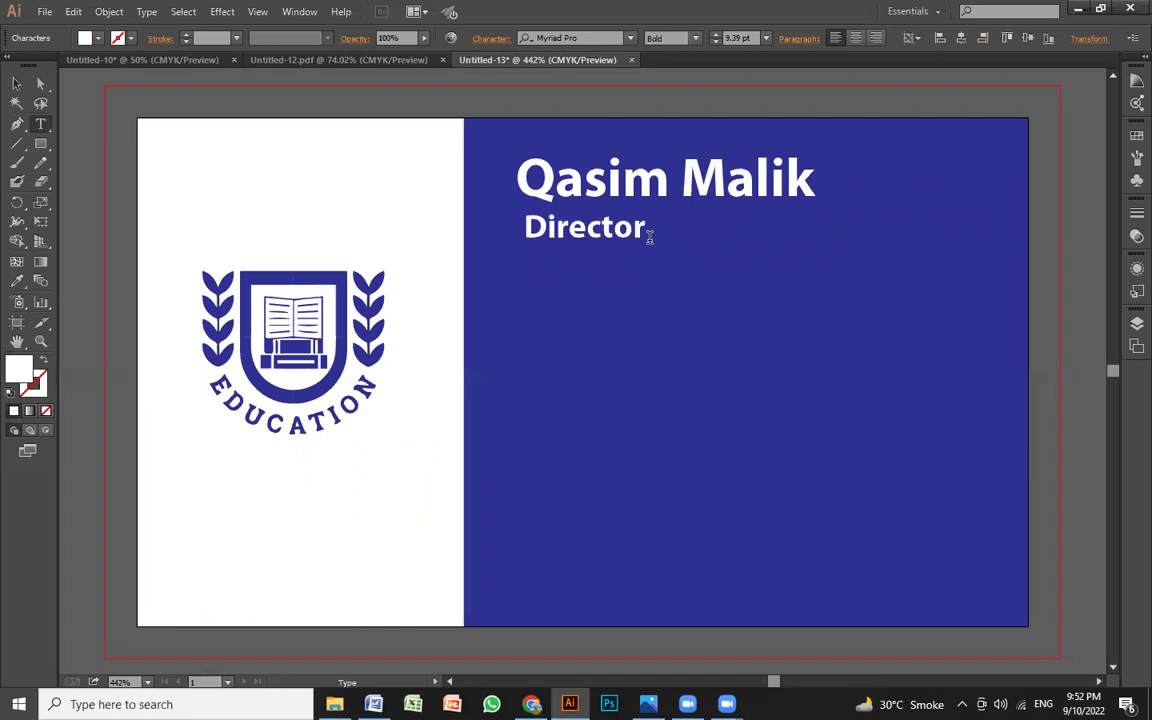
{"action": "type", "text": " /"}
{"action": "key", "text": "BackSpace"}
{"action": "key", "text": "BackSpace"}
{"action": "type", "text": "|"}
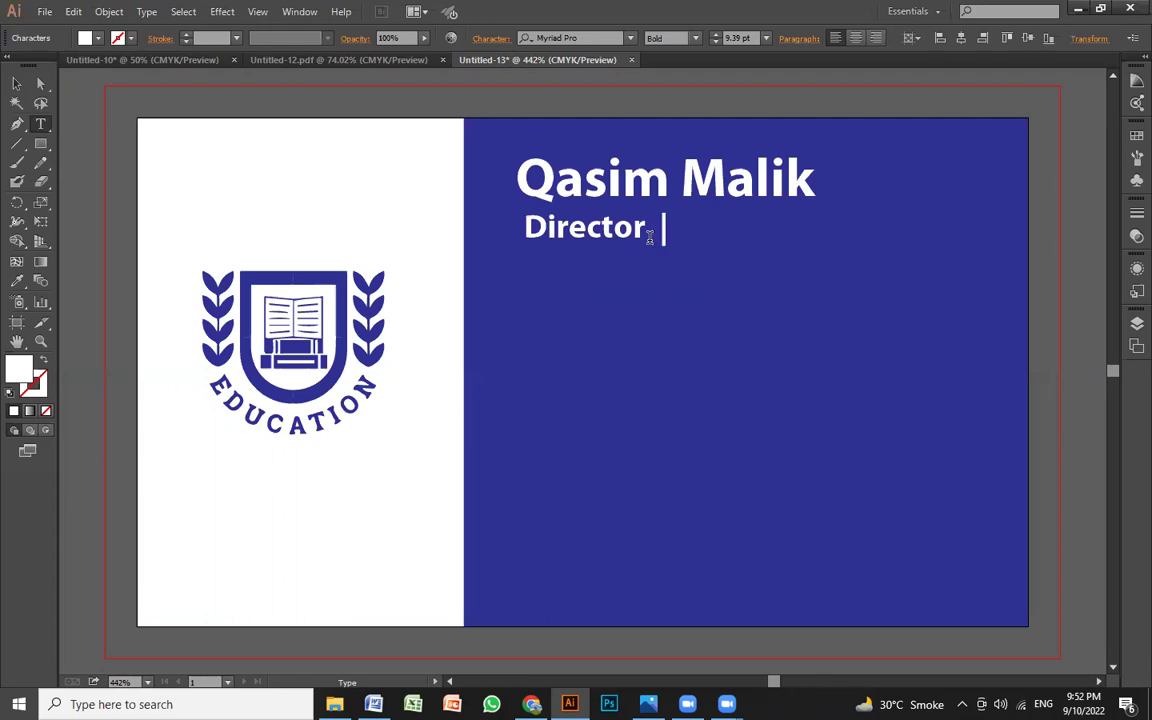
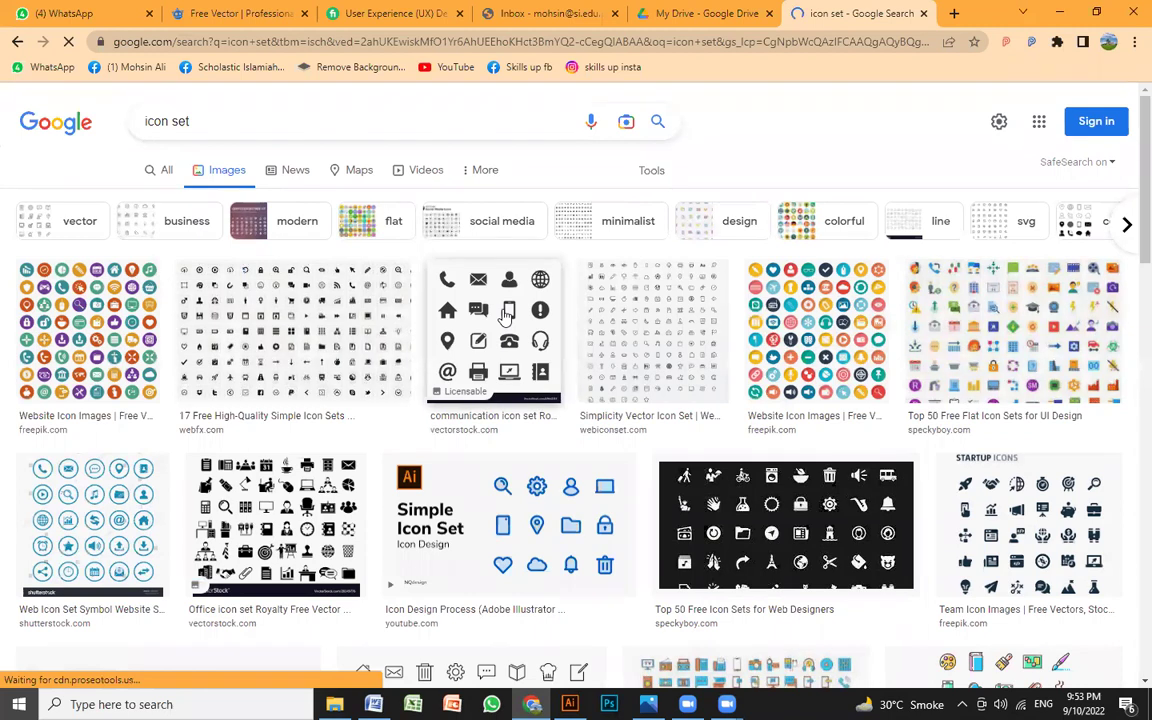
Step: Open the VectorStock contact and communication icon set preview and copy the image
{"action": "left_click", "coordinate": [507, 316]}
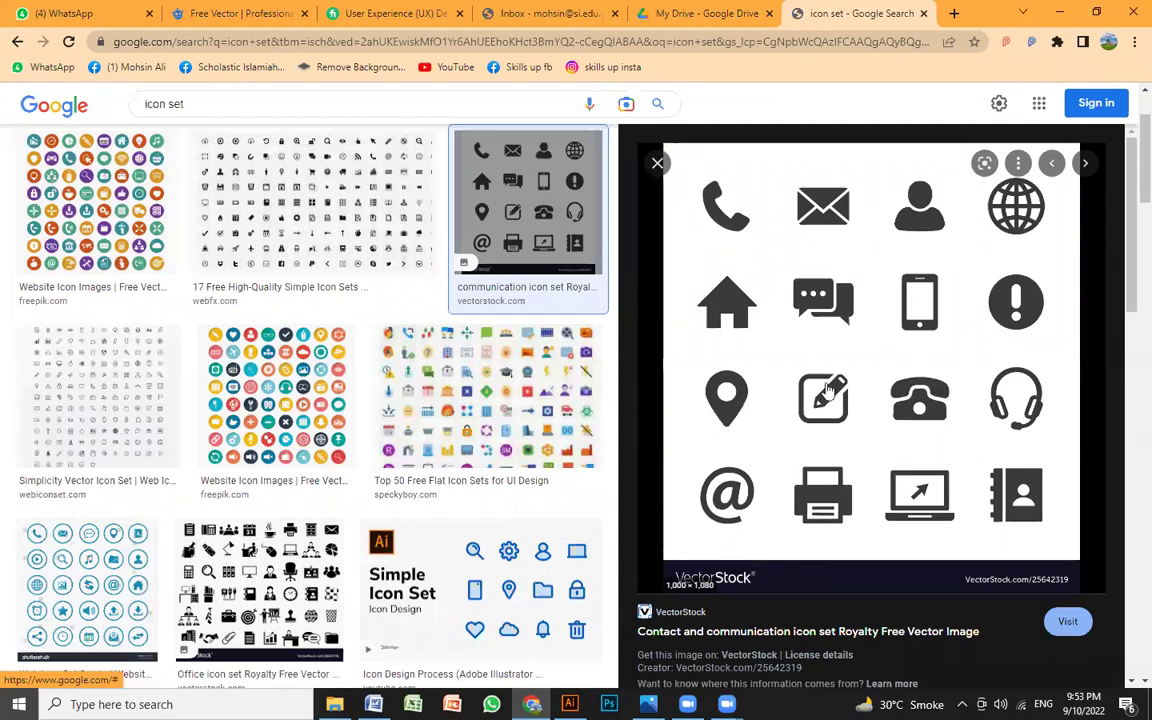
{"action": "right_click", "coordinate": [860, 302]}
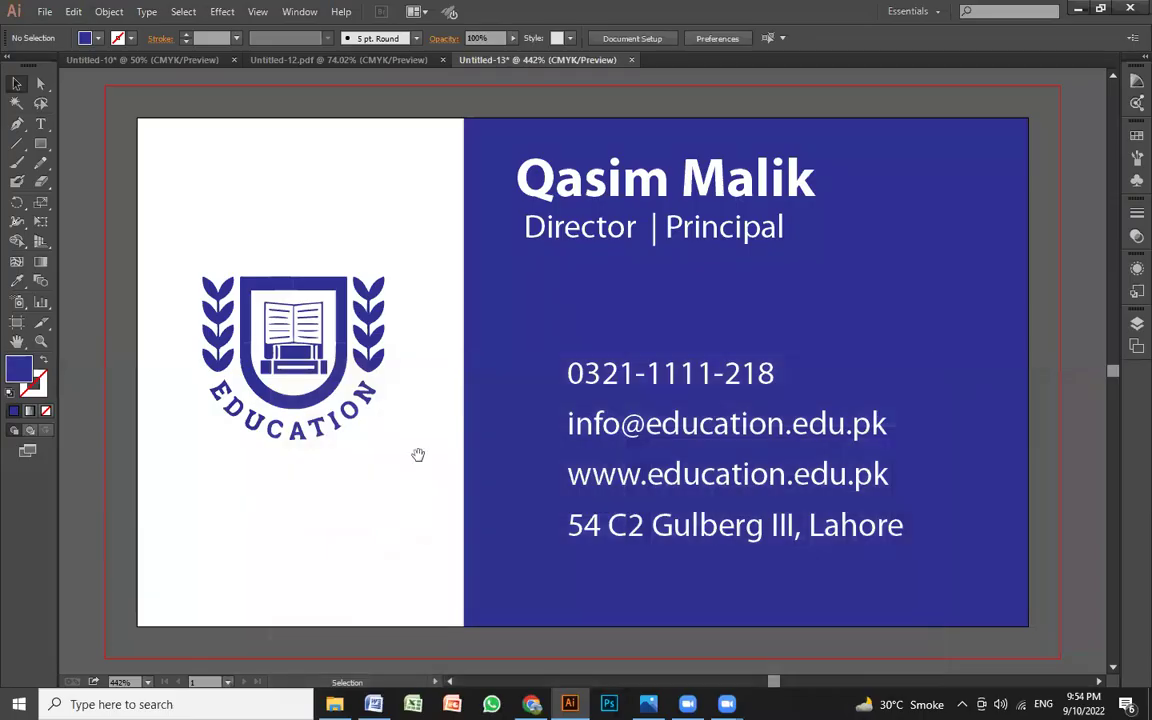
Step: Paste the icon sheet to the left of the card, then Image Trace and Expand it
{"action": "key", "text": "ctrl+v"}
{"action": "key", "text": "z"}
{"action": "left_click", "coordinate": [569, 347], "text": "alt"}
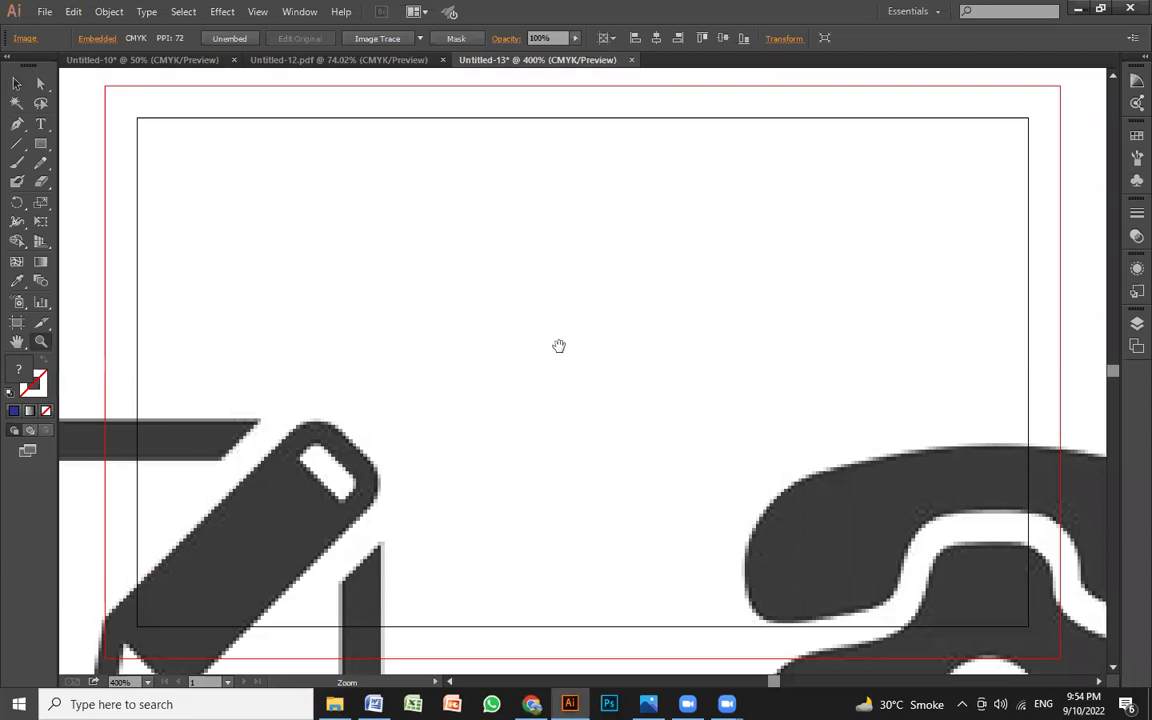
{"action": "key", "text": "ctrl+minus"}
{"action": "key", "text": "ctrl+minus"}
{"action": "key", "text": "ctrl+minus"}
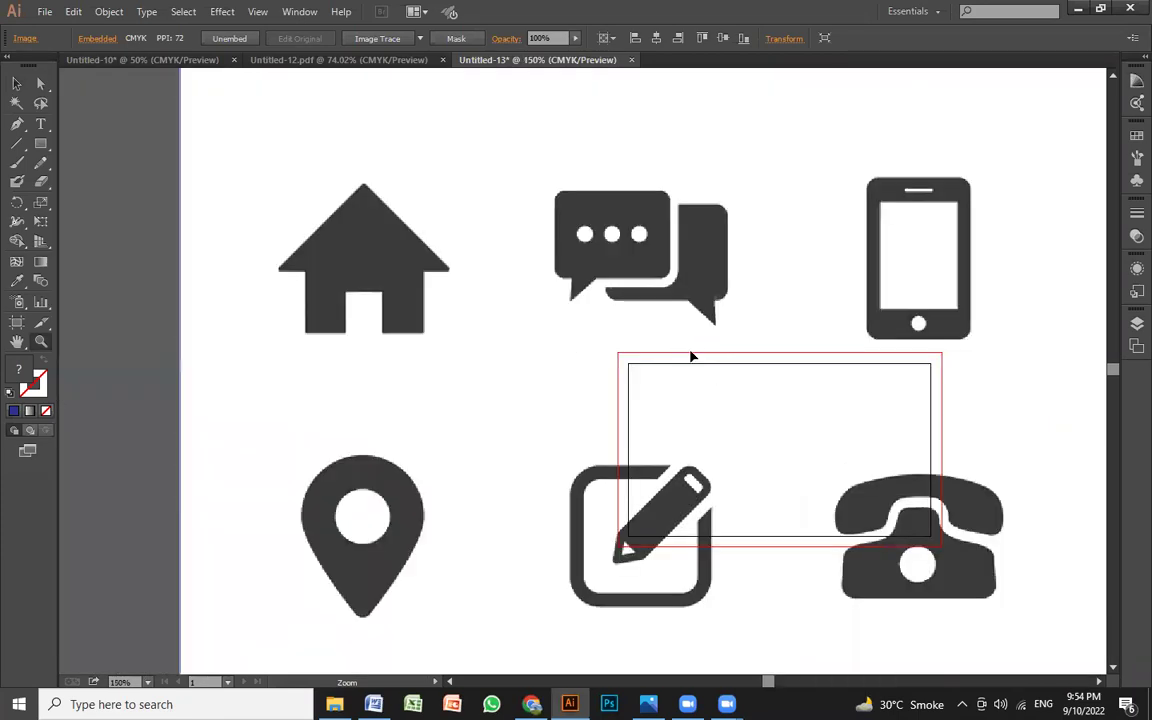
{"action": "key", "text": "ctrl+minus"}
{"action": "key", "text": "ctrl+minus"}
{"action": "key", "text": "ctrl+minus"}
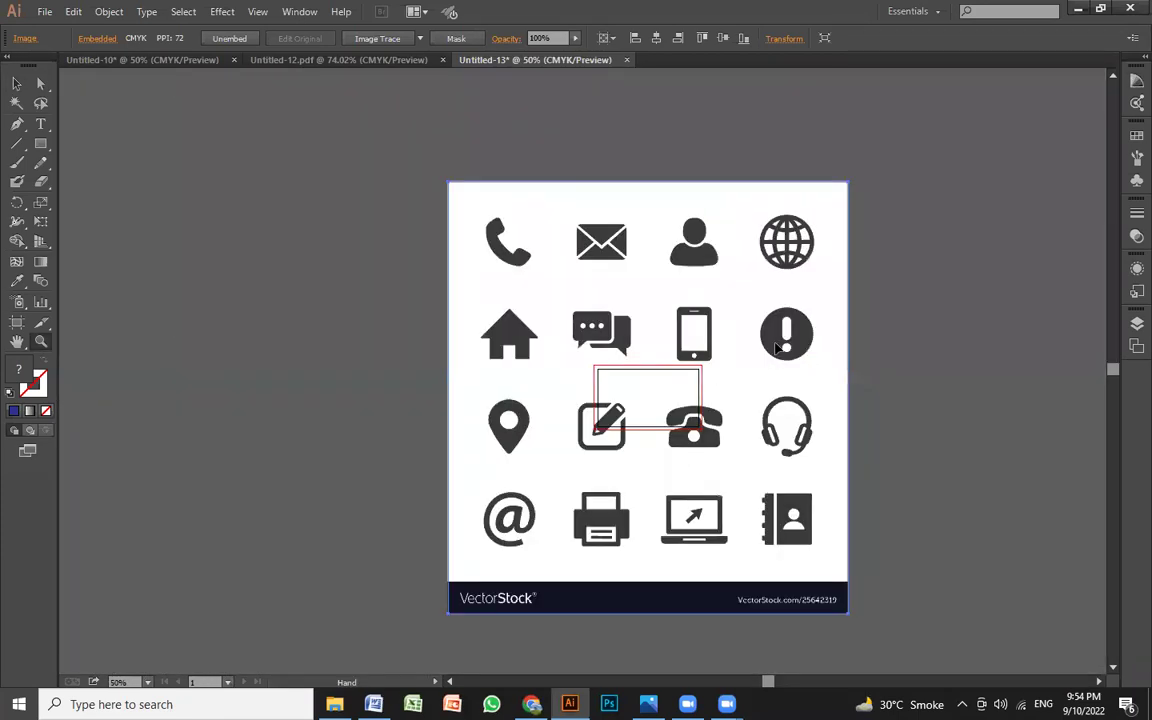
{"action": "left_click_drag", "start_coordinate": [781, 338], "coordinate": [372, 271]}
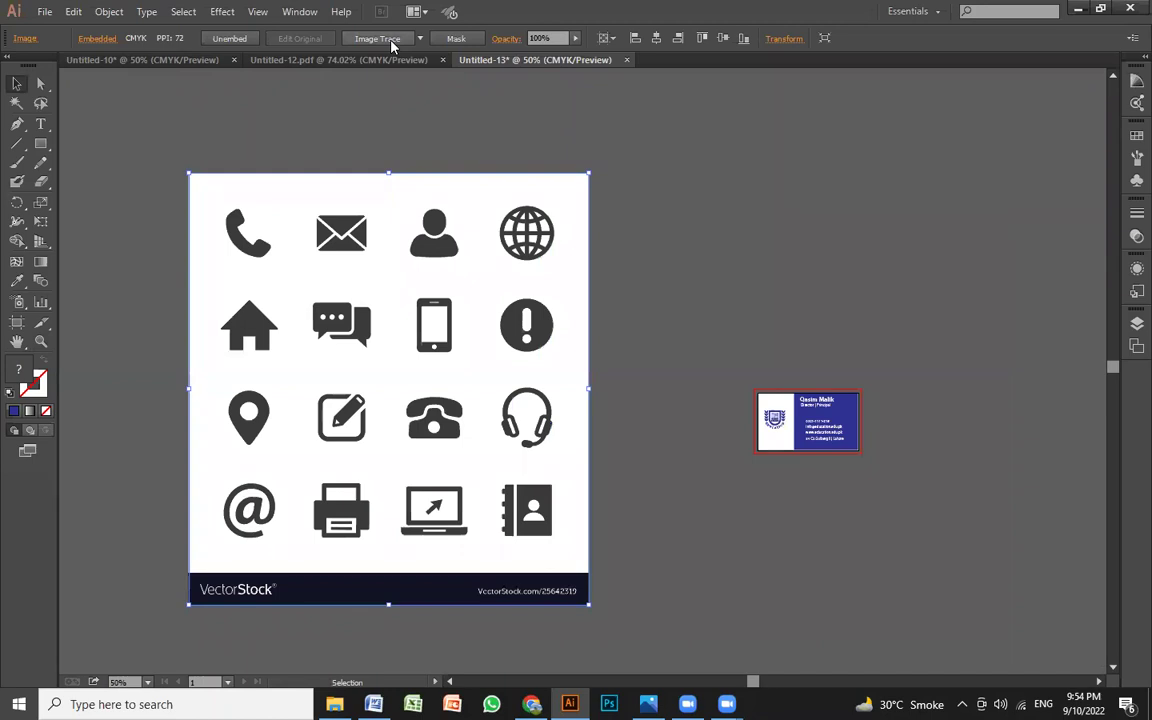
{"action": "left_click", "coordinate": [391, 41]}
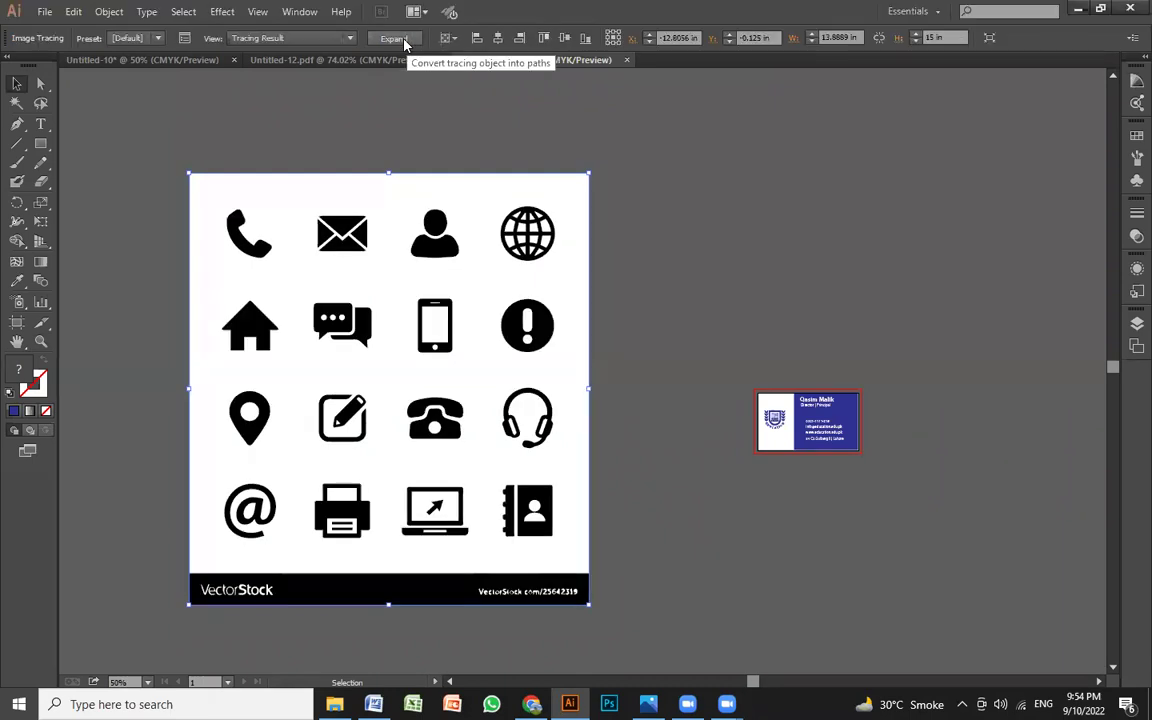
{"action": "left_click", "coordinate": [400, 39]}
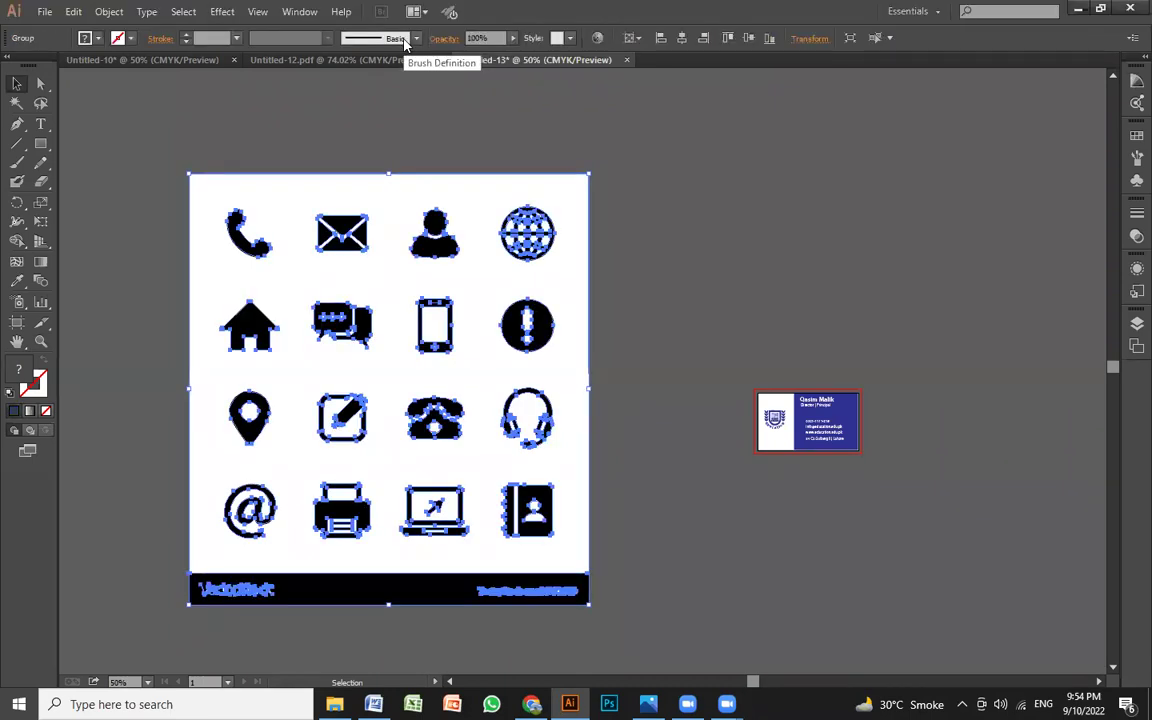
Step: Enter the traced icon group and delete its white background
{"action": "double_click", "coordinate": [471, 198]}
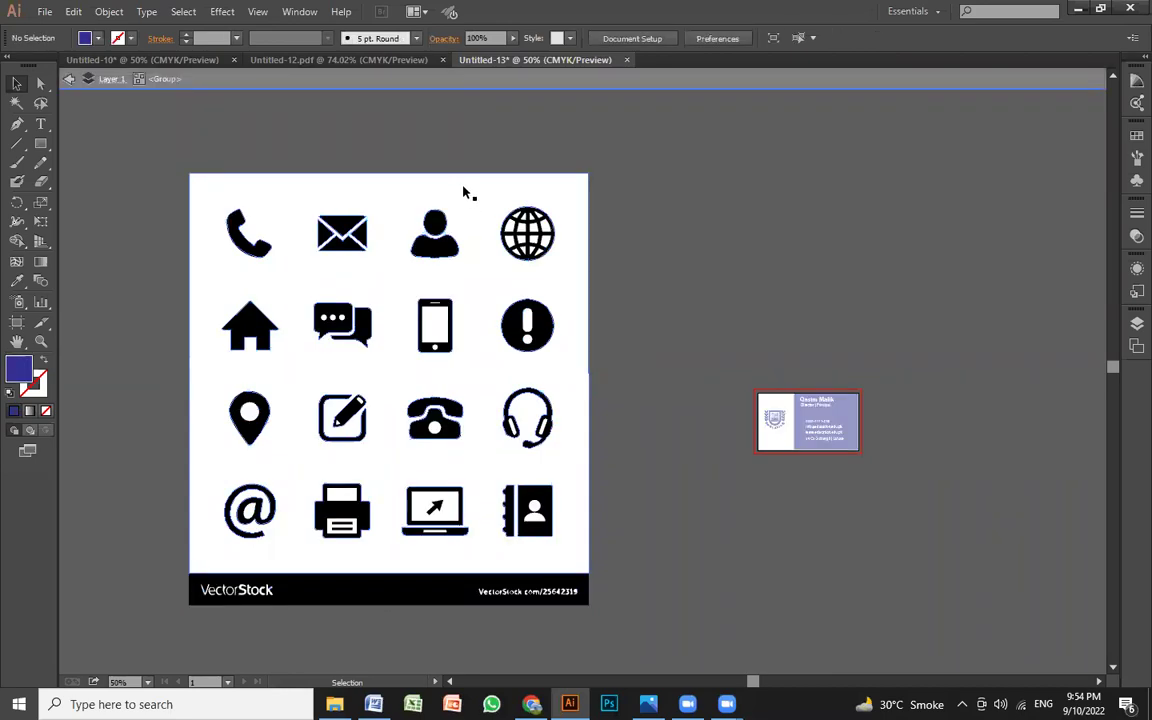
{"action": "left_click_drag", "start_coordinate": [556, 205], "coordinate": [627, 206]}
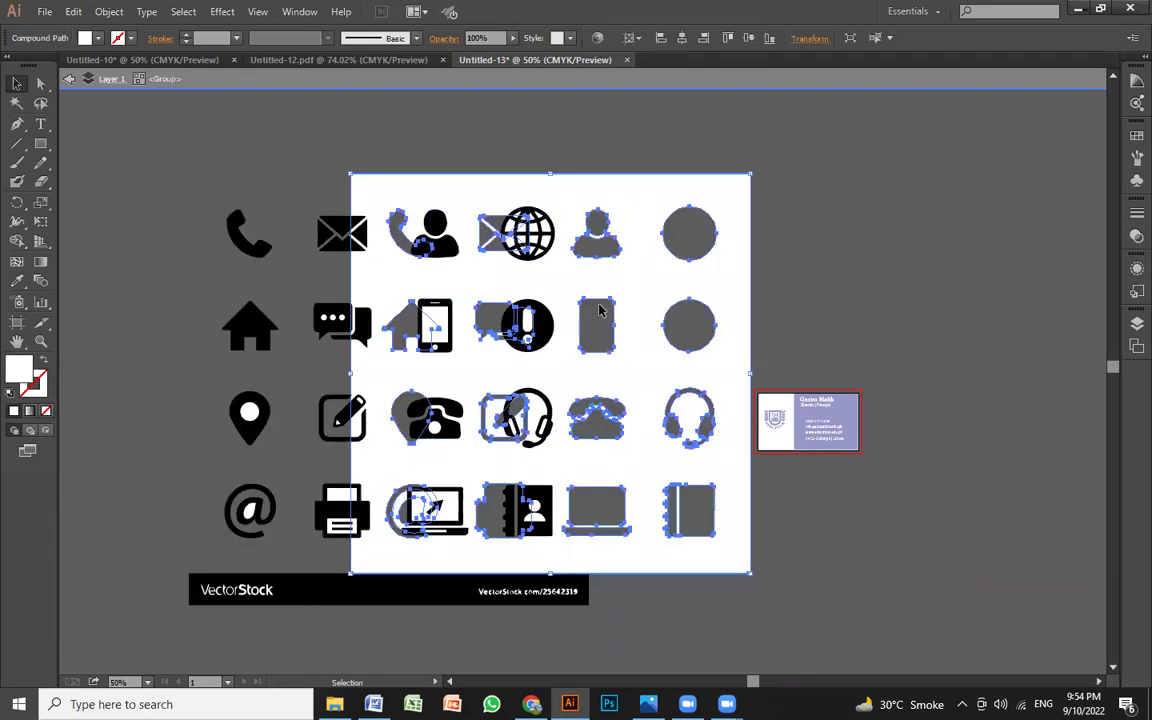
{"action": "key", "text": "Delete"}
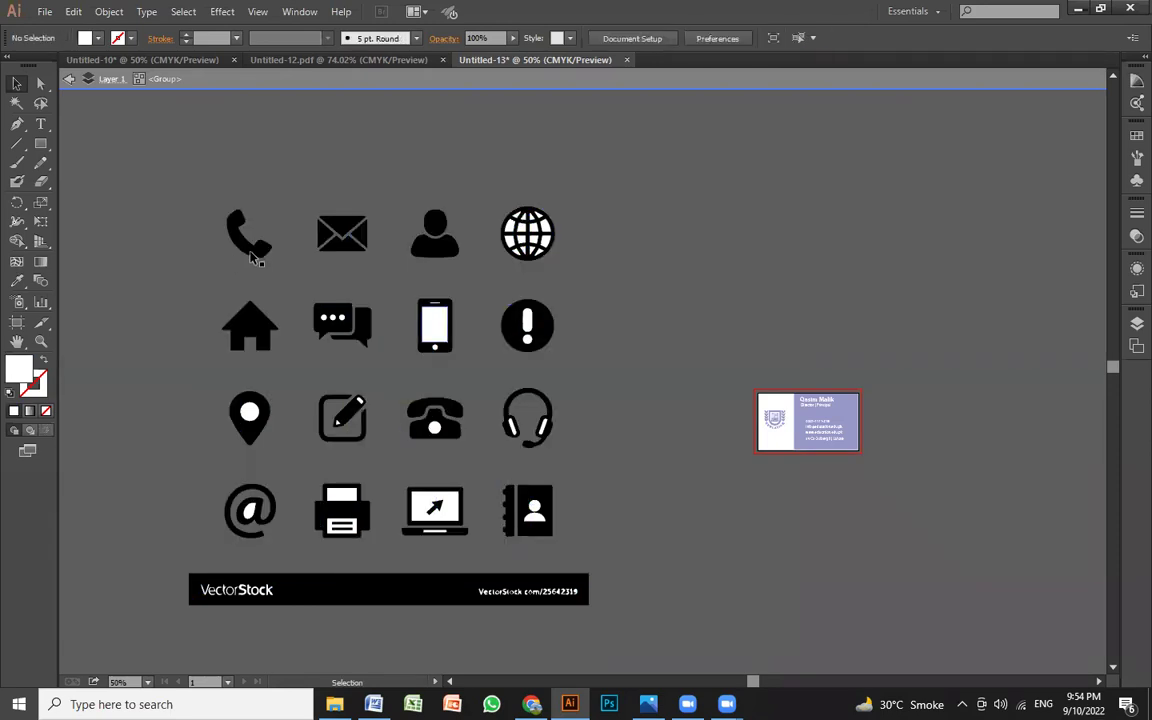
Step: Move the phone, envelope, location pin and globe icons into a column beside the sheet
{"action": "left_click", "coordinate": [262, 257]}
{"action": "mouse_move", "coordinate": [262, 257]}
{"action": "left_mouse_down"}
{"action": "mouse_move", "coordinate": [772, 236]}
{"action": "mouse_move", "coordinate": [708, 262]}
{"action": "mouse_move", "coordinate": [707, 290]}
{"action": "left_mouse_up"}
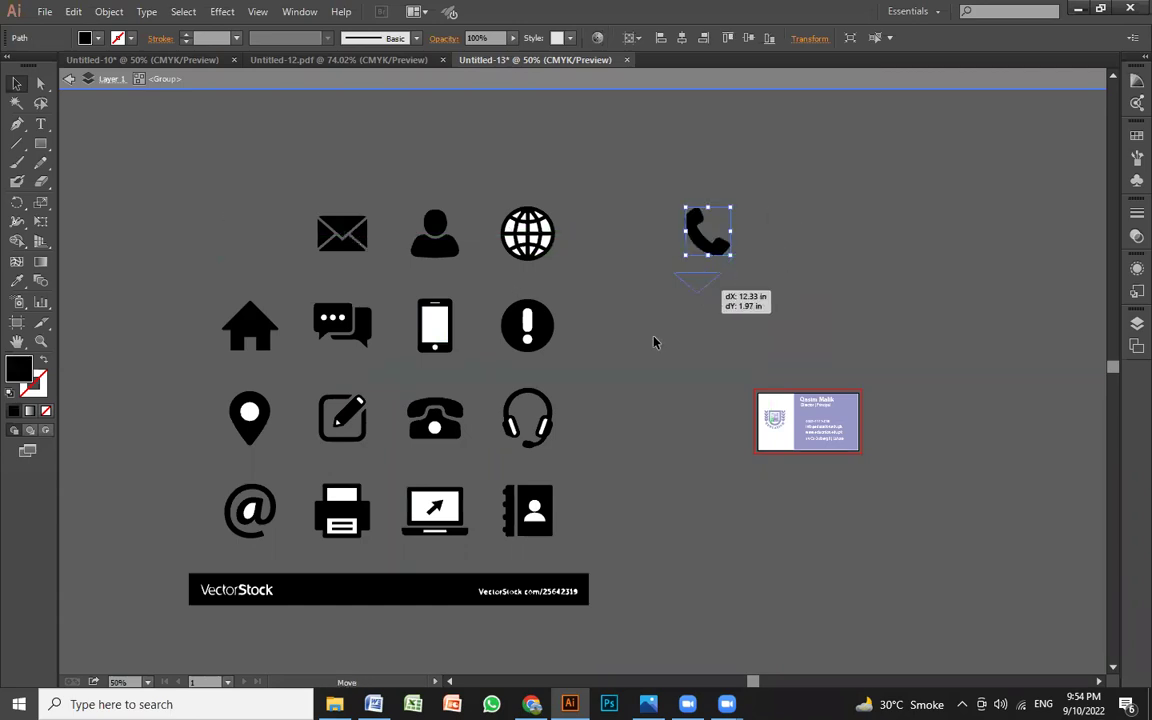
{"action": "key", "text": "ctrl+z"}
{"action": "left_click", "coordinate": [378, 268]}
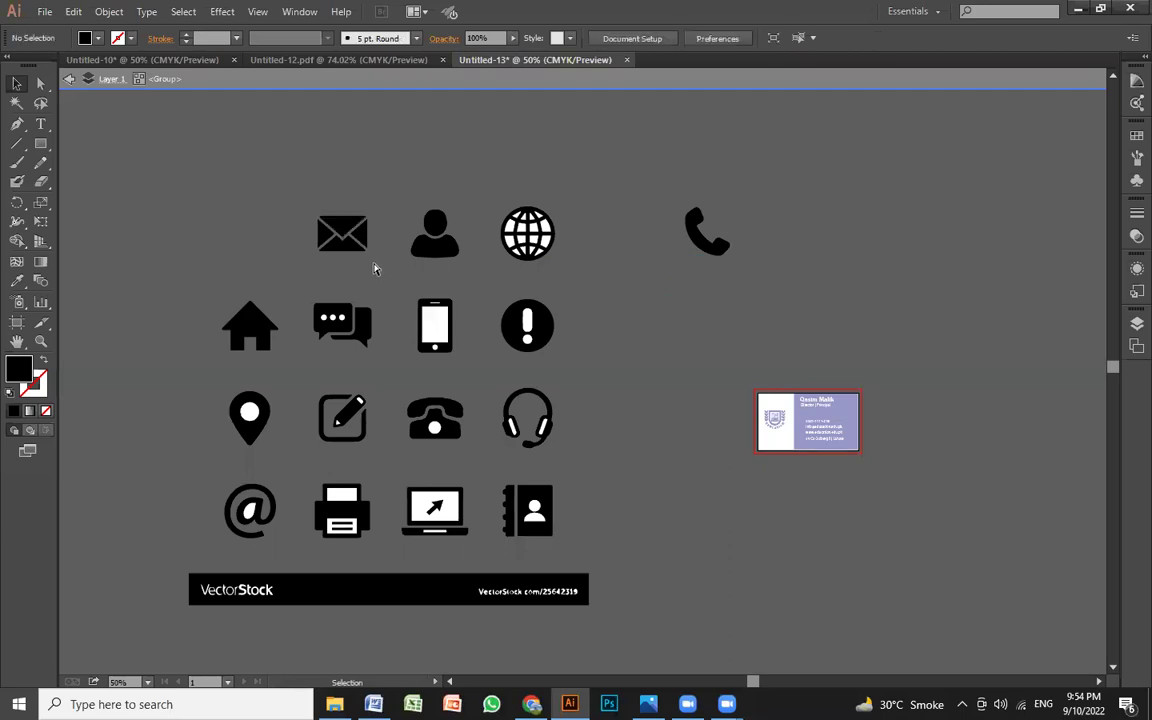
{"action": "left_click", "coordinate": [357, 229], "text": "ctrl"}
{"action": "left_click_drag", "start_coordinate": [355, 228], "coordinate": [722, 281]}
{"action": "left_click", "coordinate": [240, 372]}
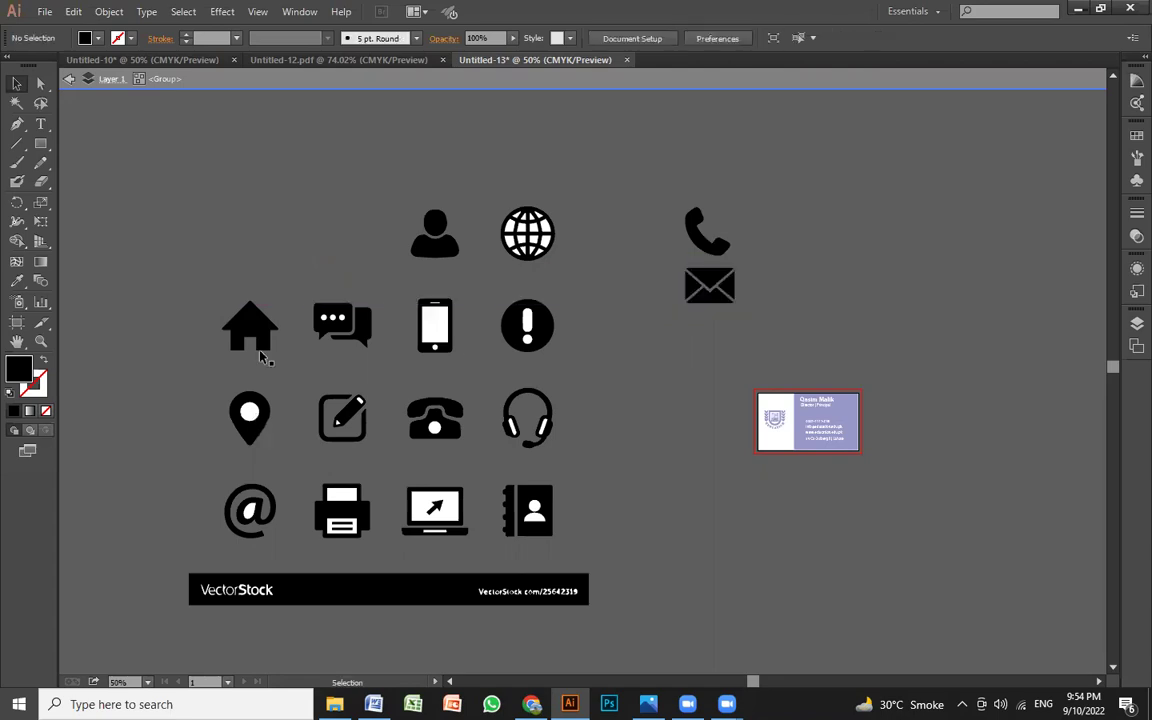
{"action": "left_click", "coordinate": [282, 421]}
{"action": "left_click_drag", "start_coordinate": [697, 361], "coordinate": [497, 200]}
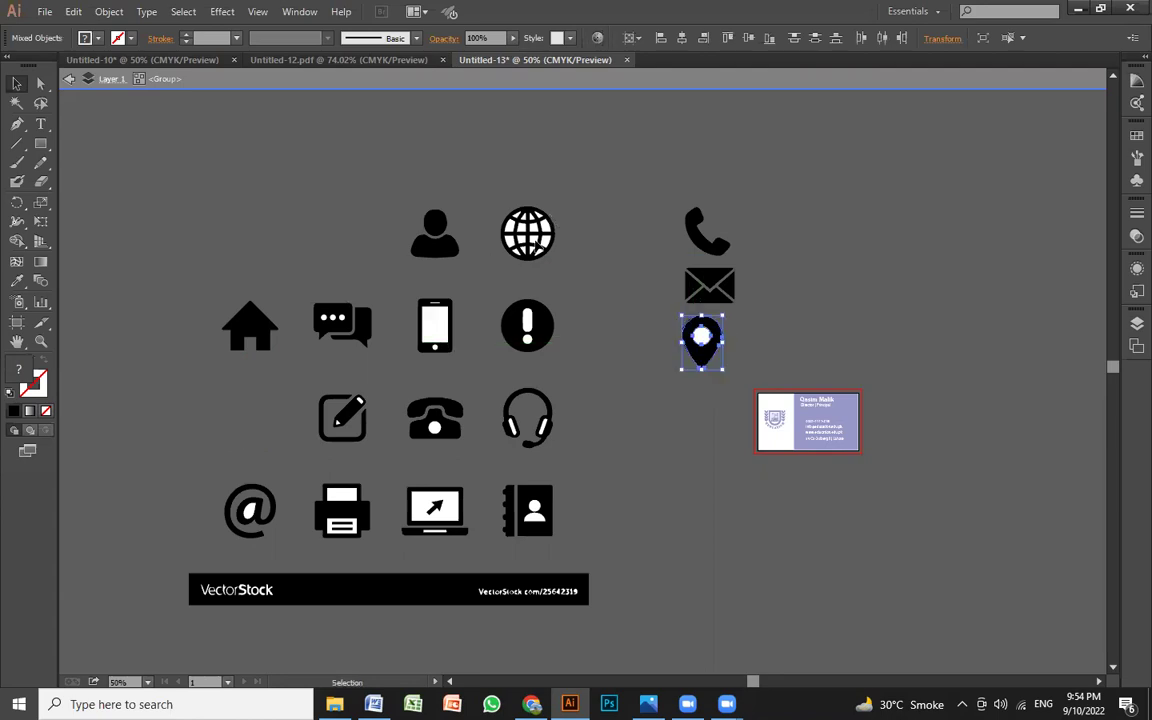
{"action": "left_click", "coordinate": [505, 225]}
{"action": "left_click_drag", "start_coordinate": [697, 417], "coordinate": [650, 366]}
{"action": "left_click", "coordinate": [283, 366]}
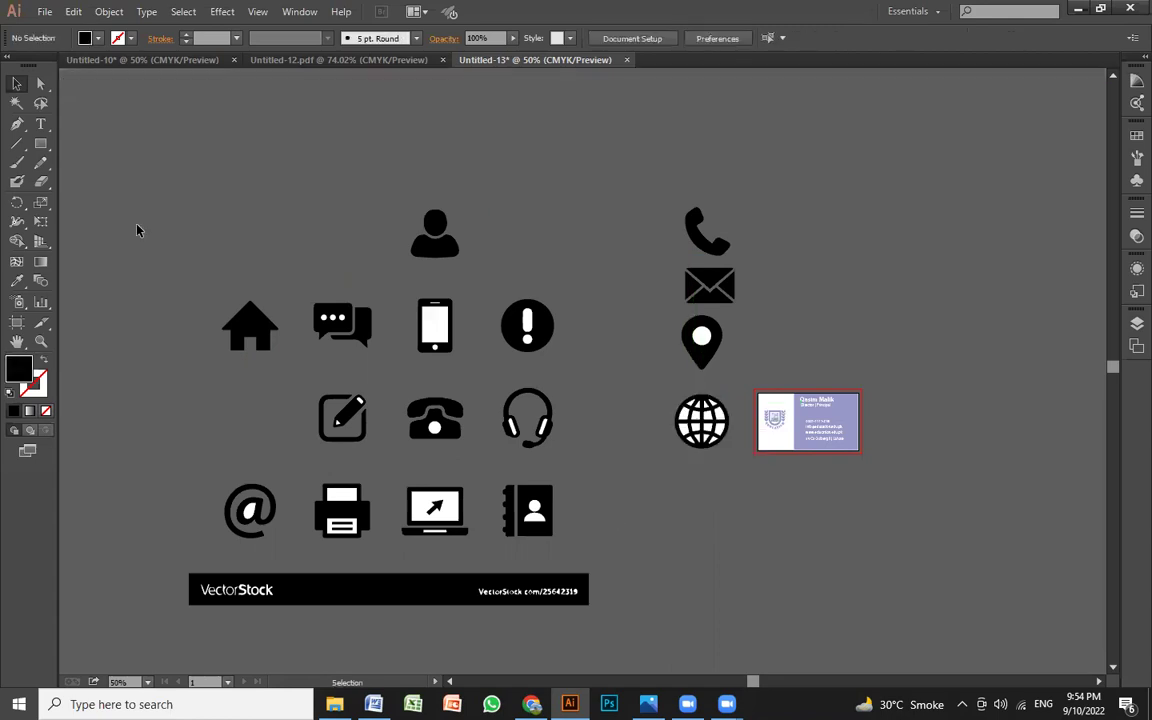
Step: Delete all the unused icons and the VectorStock bar
{"action": "left_click", "coordinate": [101, 186]}
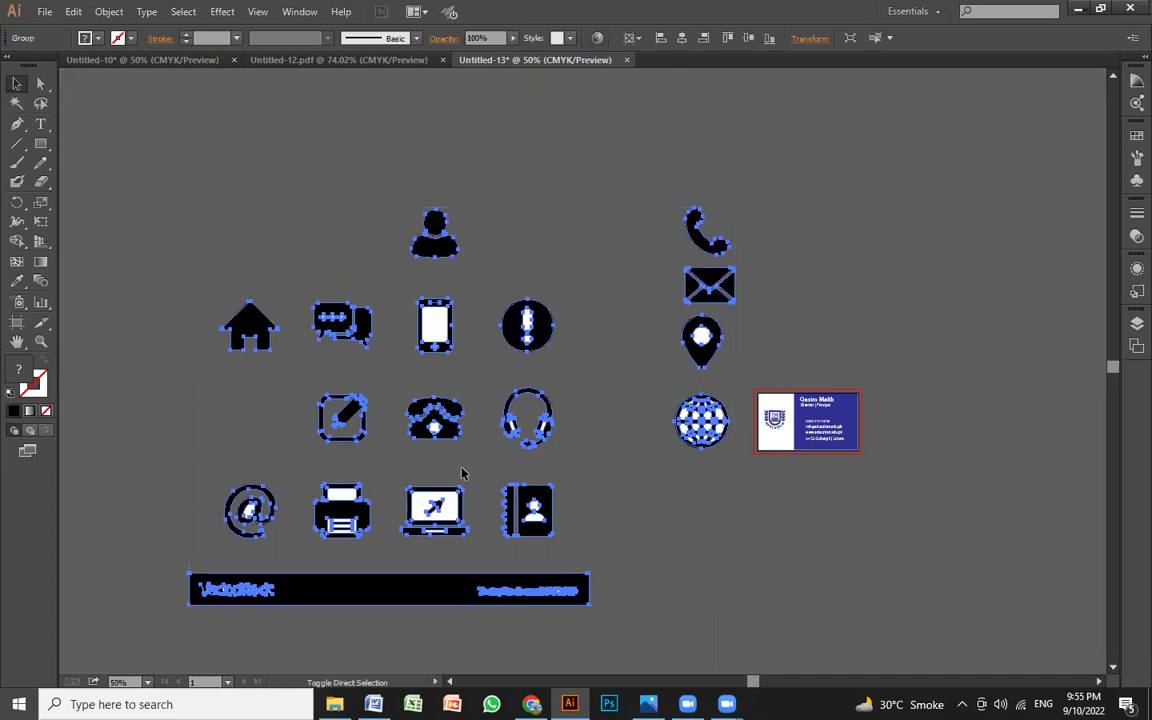
{"action": "left_click", "coordinate": [587, 592]}
{"action": "key", "text": "ctrl+a"}
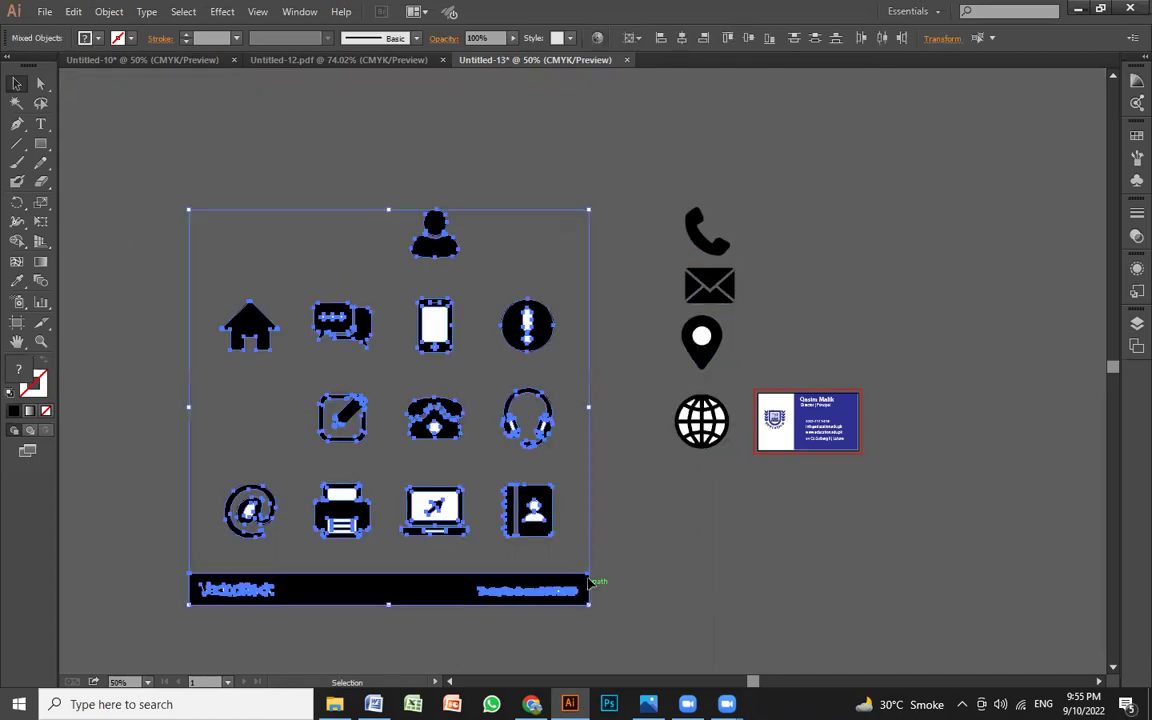
{"action": "key", "text": "Delete"}
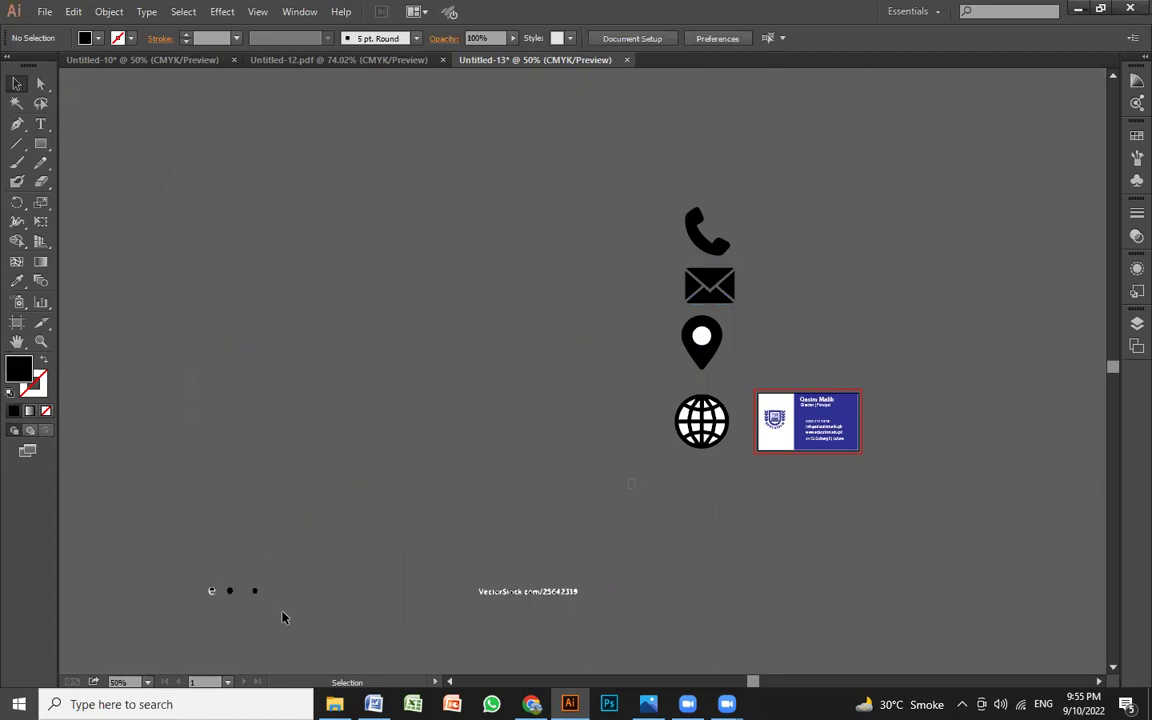
{"action": "left_click_drag", "start_coordinate": [165, 615], "coordinate": [473, 485]}
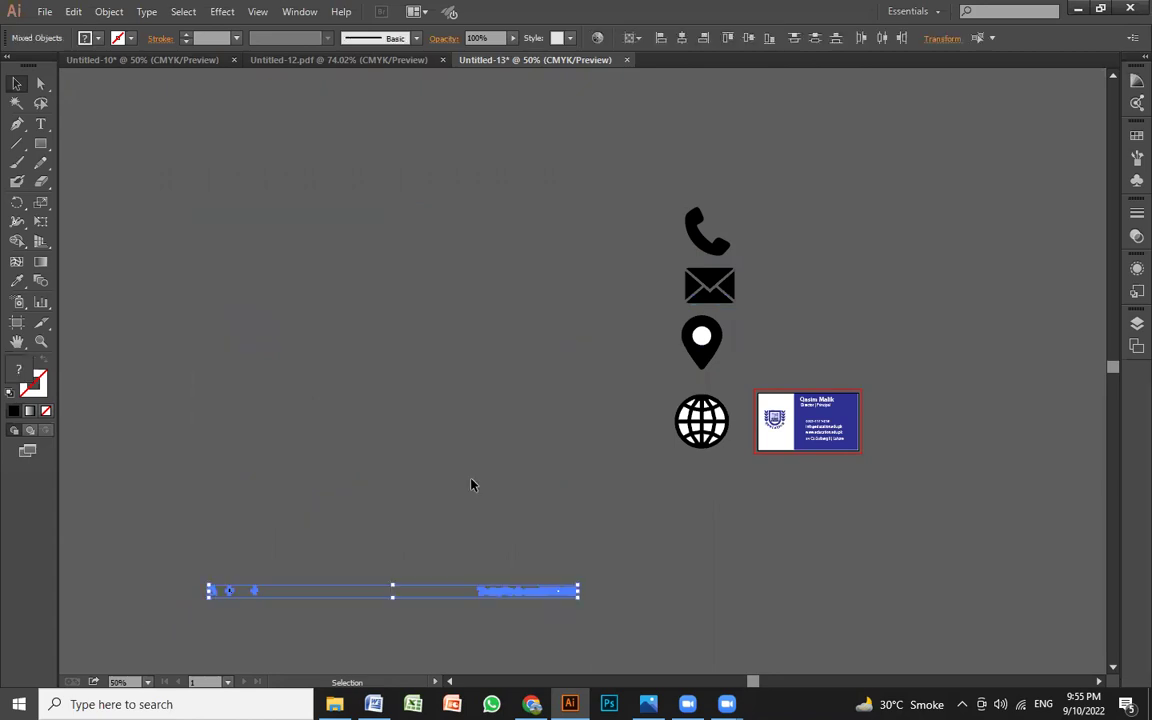
{"action": "left_click", "coordinate": [655, 484]}
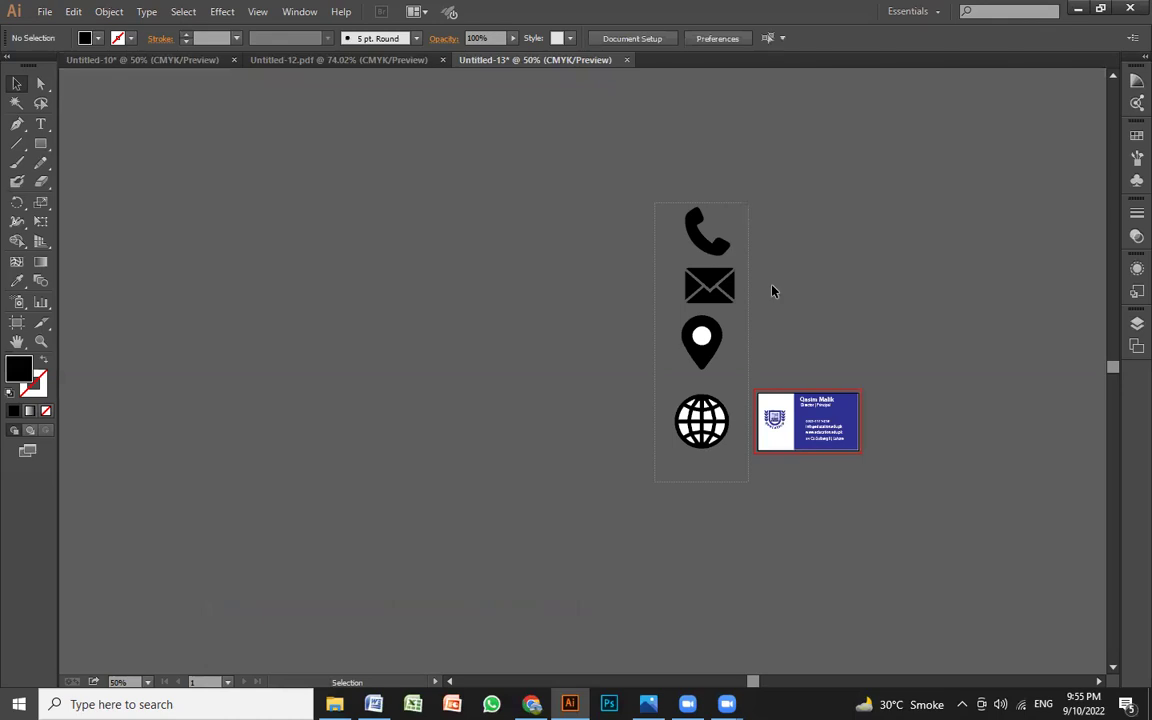
Step: Zoom in on the icon column and delete the white circle inside the location pin
{"action": "left_click", "coordinate": [710, 288]}
{"action": "left_click", "coordinate": [738, 495]}
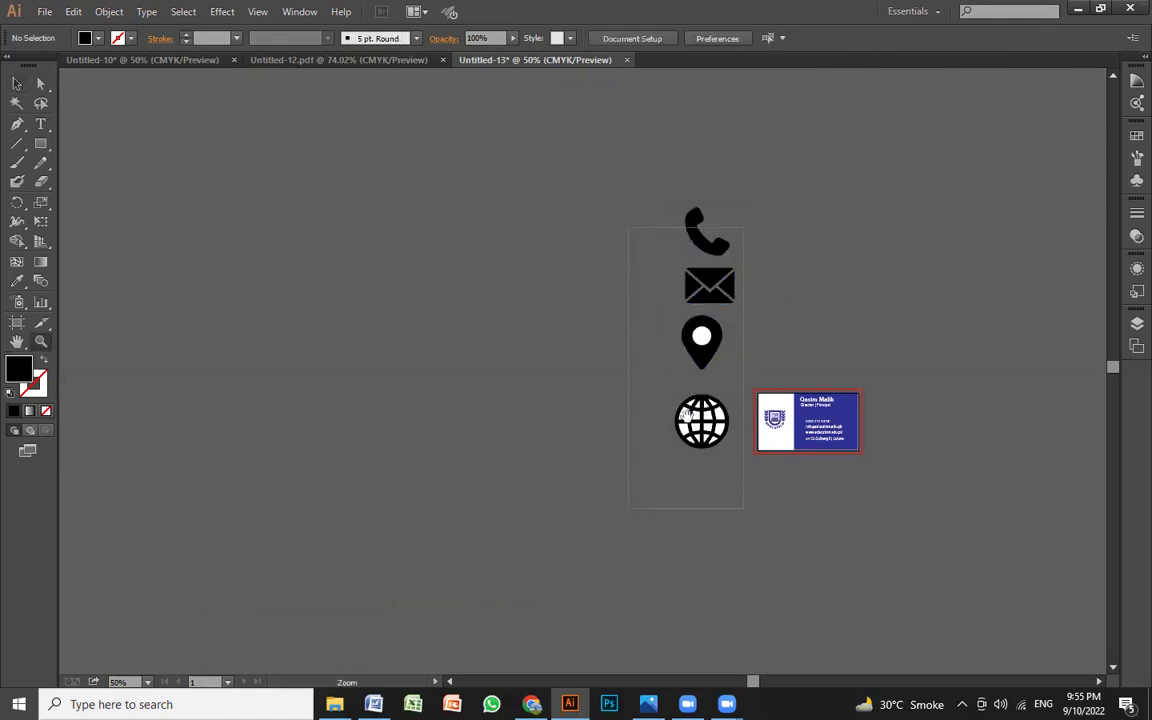
{"action": "left_click", "coordinate": [686, 415]}
{"action": "key", "text": "v"}
{"action": "left_click", "coordinate": [607, 308]}
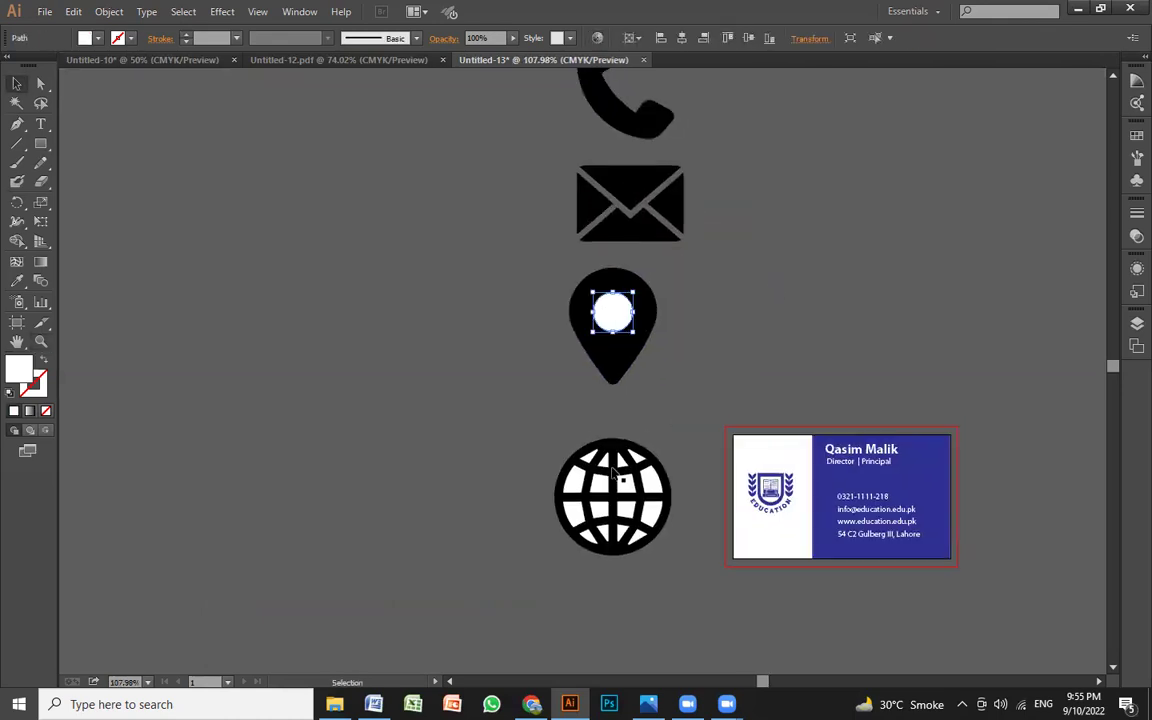
{"action": "key", "text": "Delete"}
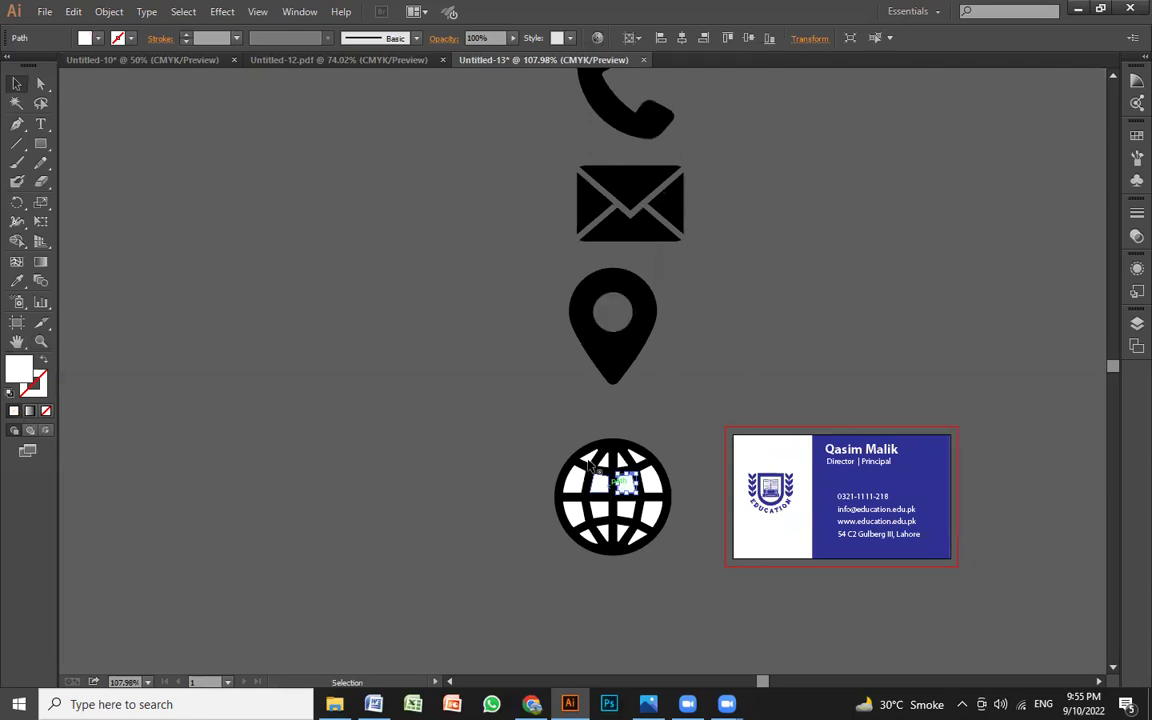
Step: Clean up the globe's white pieces, zoom out and select all four contact icons
{"action": "left_click", "coordinate": [638, 452]}
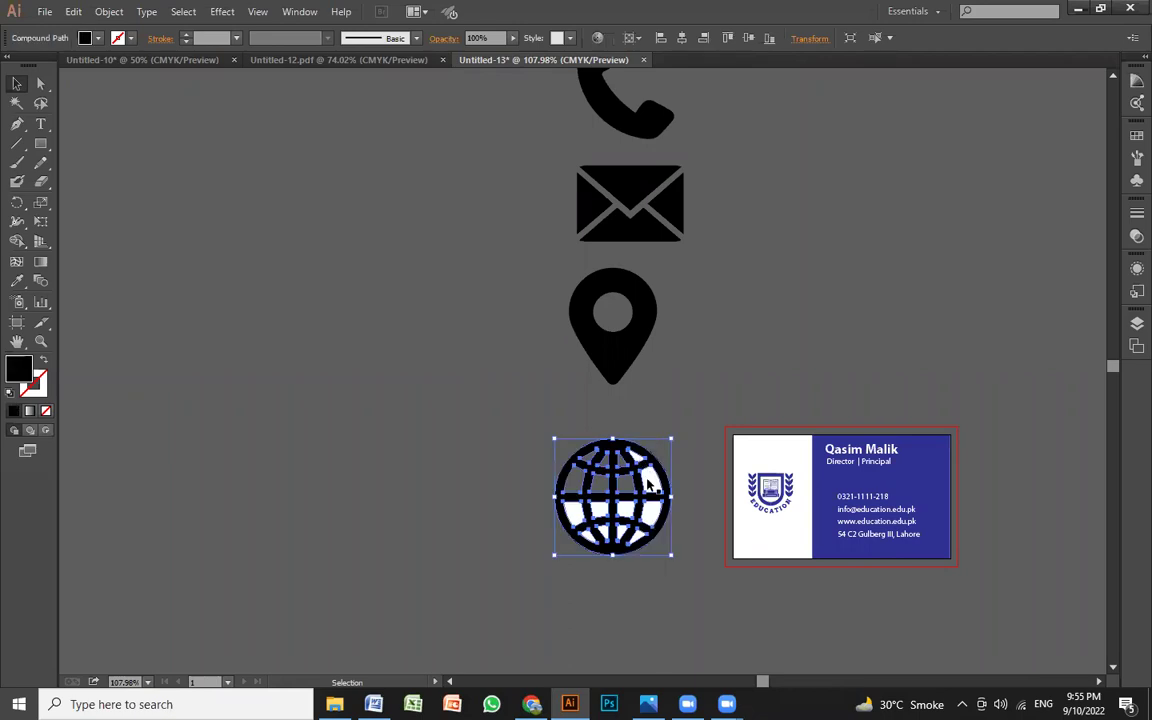
{"action": "left_click", "coordinate": [654, 518]}
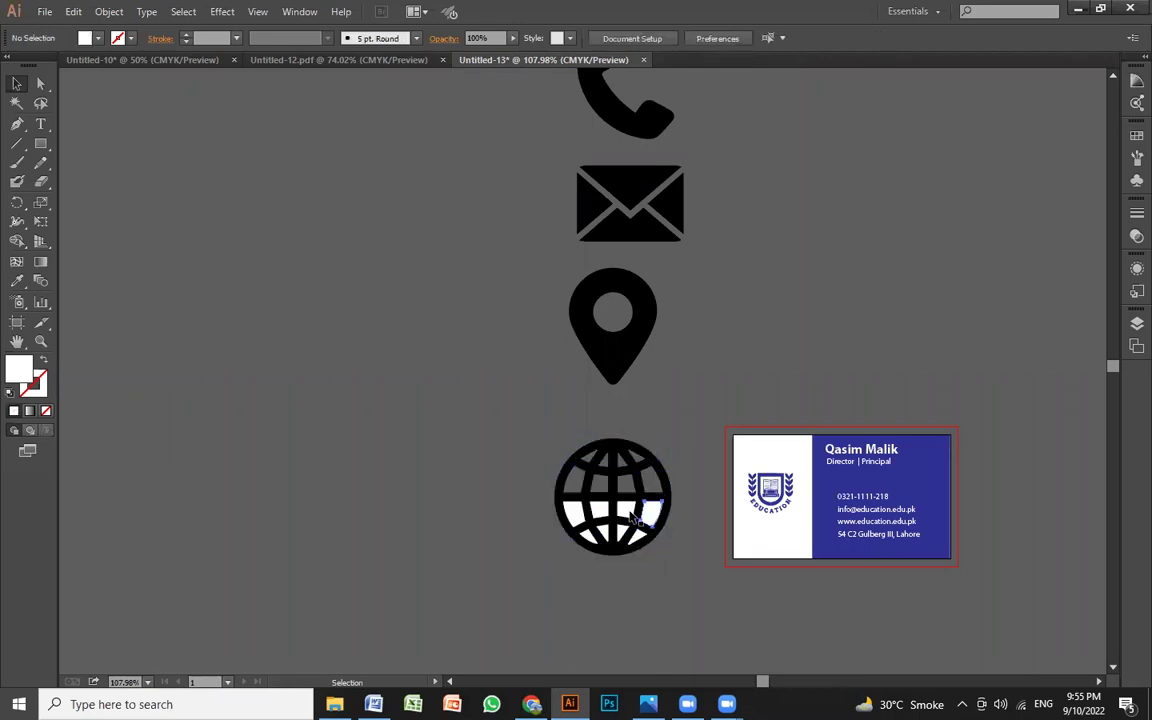
{"action": "left_click_drag", "start_coordinate": [625, 520], "coordinate": [550, 509]}
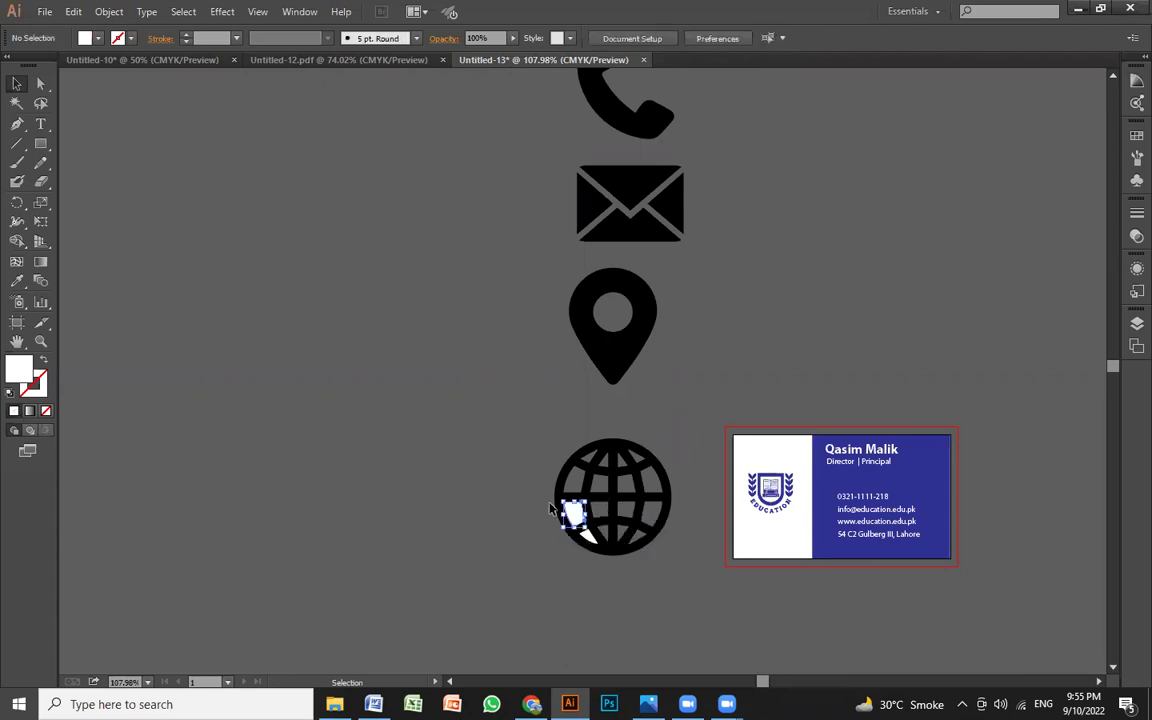
{"action": "key", "text": "ctrl+z"}
{"action": "key", "text": "z"}
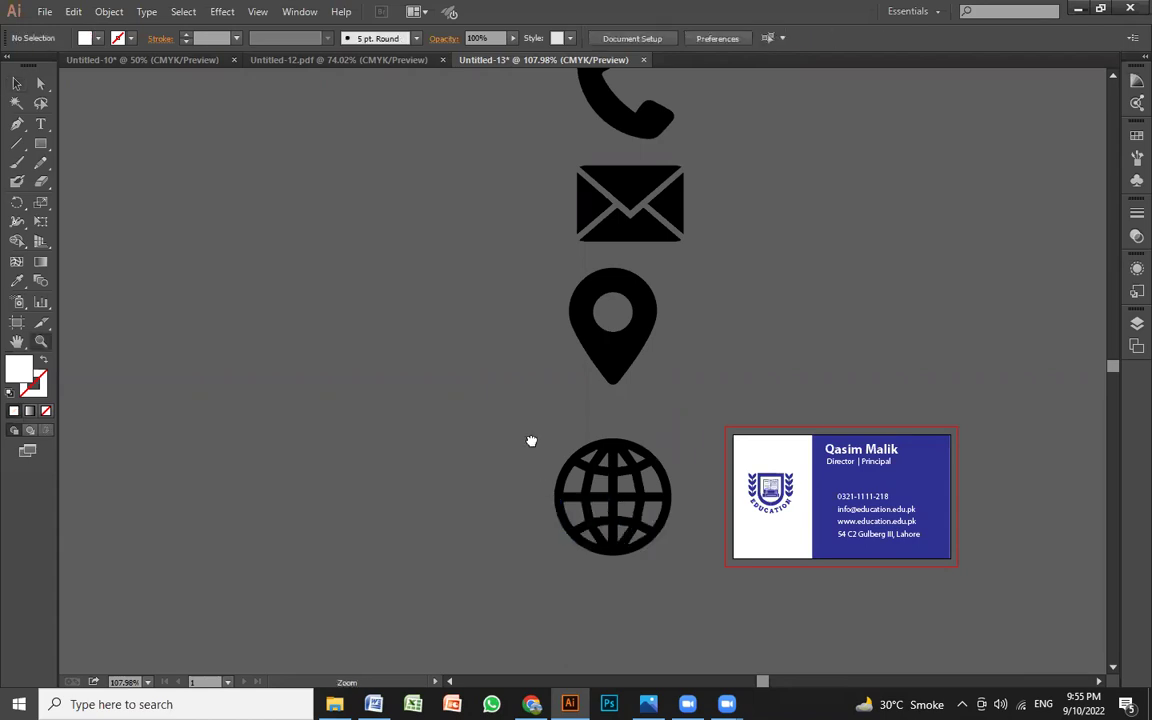
{"action": "key", "text": "ctrl+minus"}
{"action": "key", "text": "ctrl+minus"}
{"action": "key", "text": "v"}
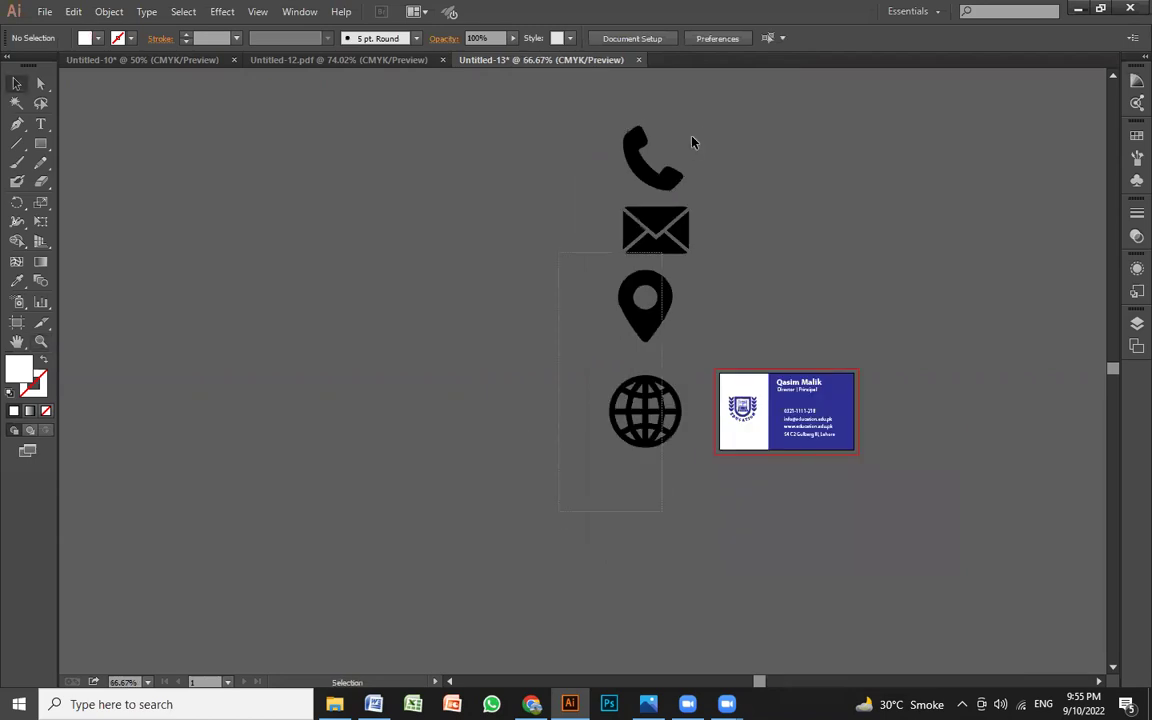
{"action": "key", "text": "ctrl+a"}
Step: Scale the icon column down and place it beside the card's contact lines
{"action": "left_click_drag", "start_coordinate": [622, 302], "coordinate": [768, 426]}
{"action": "key", "text": "z"}
{"action": "left_click_drag", "start_coordinate": [747, 392], "coordinate": [921, 478]}
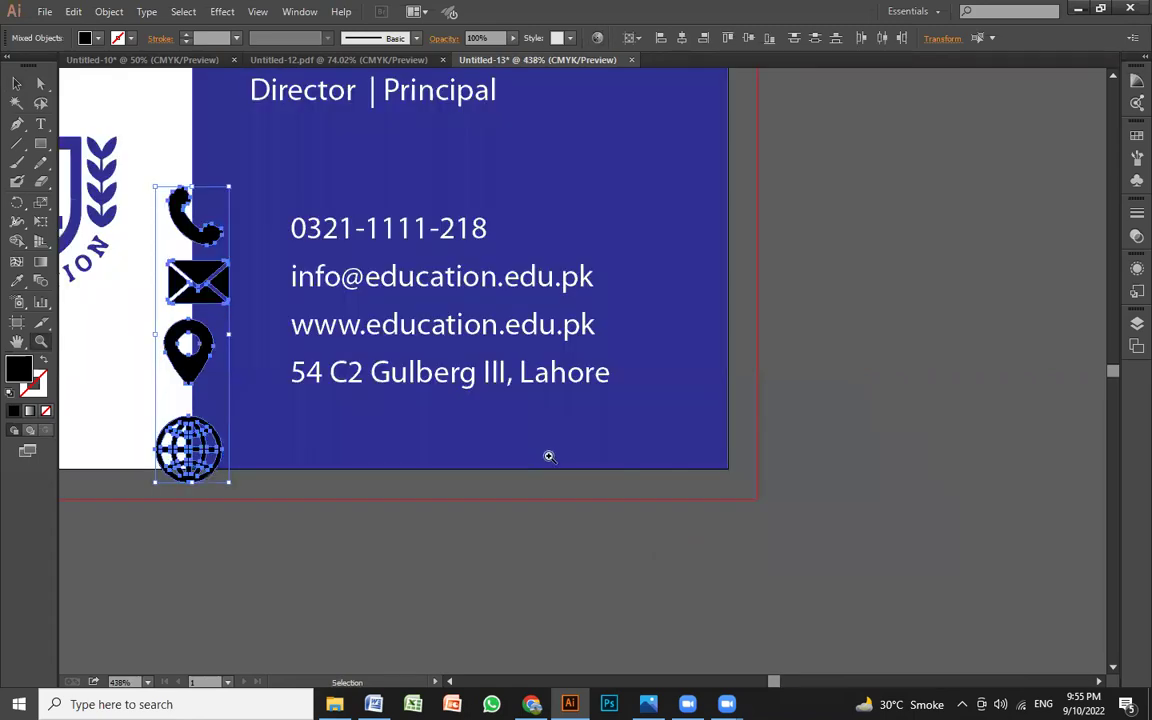
{"action": "key", "text": "ctrl+0"}
{"action": "key", "text": "v"}
{"action": "left_click_drag", "start_coordinate": [502, 330], "coordinate": [467, 470]}
{"action": "left_click_drag", "start_coordinate": [440, 560], "coordinate": [509, 470]}
{"action": "left_click", "coordinate": [489, 476]}
Step: Reorder the icons so the pin sits by the address and the globe by the website
{"action": "left_click_drag", "start_coordinate": [531, 523], "coordinate": [488, 468]}
{"action": "mouse_move", "coordinate": [525, 515]}
{"action": "left_mouse_down"}
{"action": "mouse_move", "coordinate": [535, 545]}
{"action": "mouse_move", "coordinate": [535, 530]}
{"action": "left_mouse_up"}
{"action": "left_click_drag", "start_coordinate": [489, 468], "coordinate": [600, 490]}
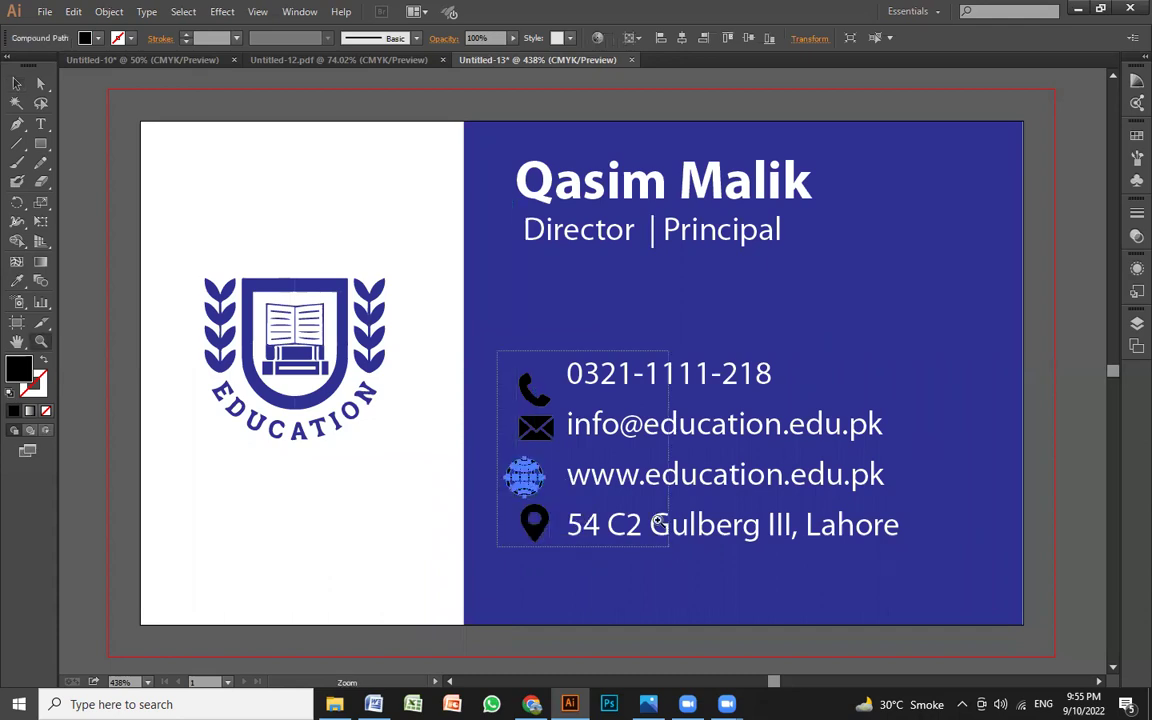
{"action": "scroll", "coordinate": [590, 488], "scroll_direction": "up", "scroll_amount": 3}
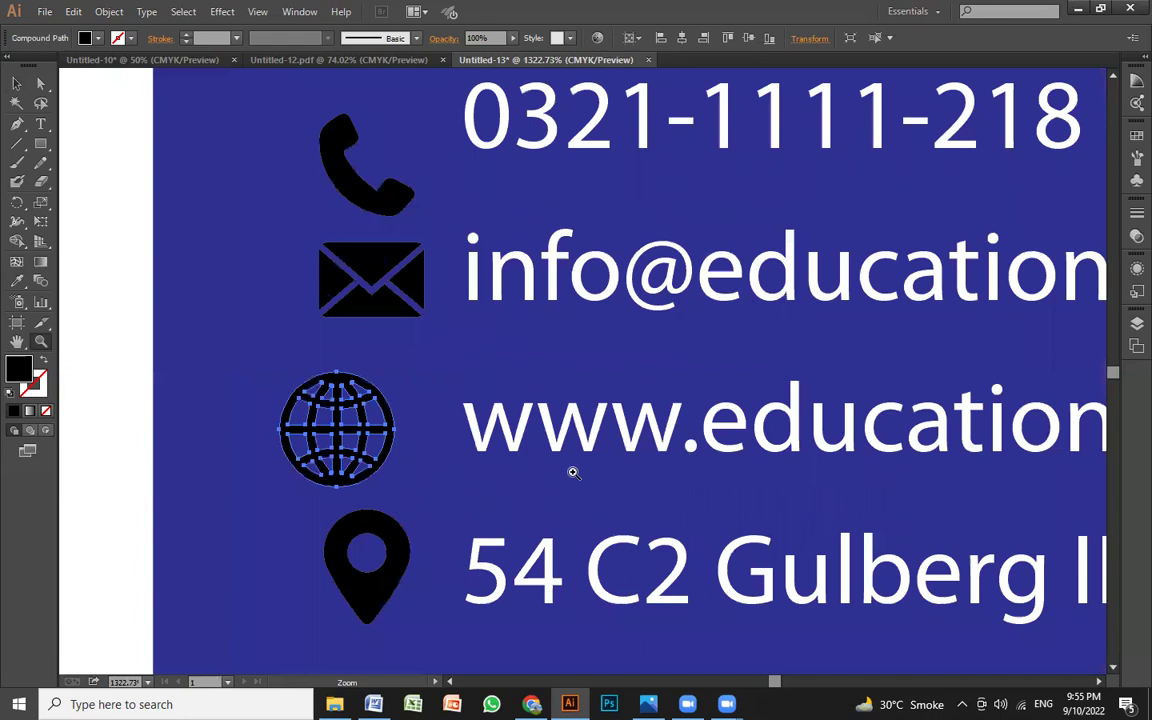
Step: Select the globe, pin and envelope icons and centre-align them horizontally
{"action": "key", "text": "v"}
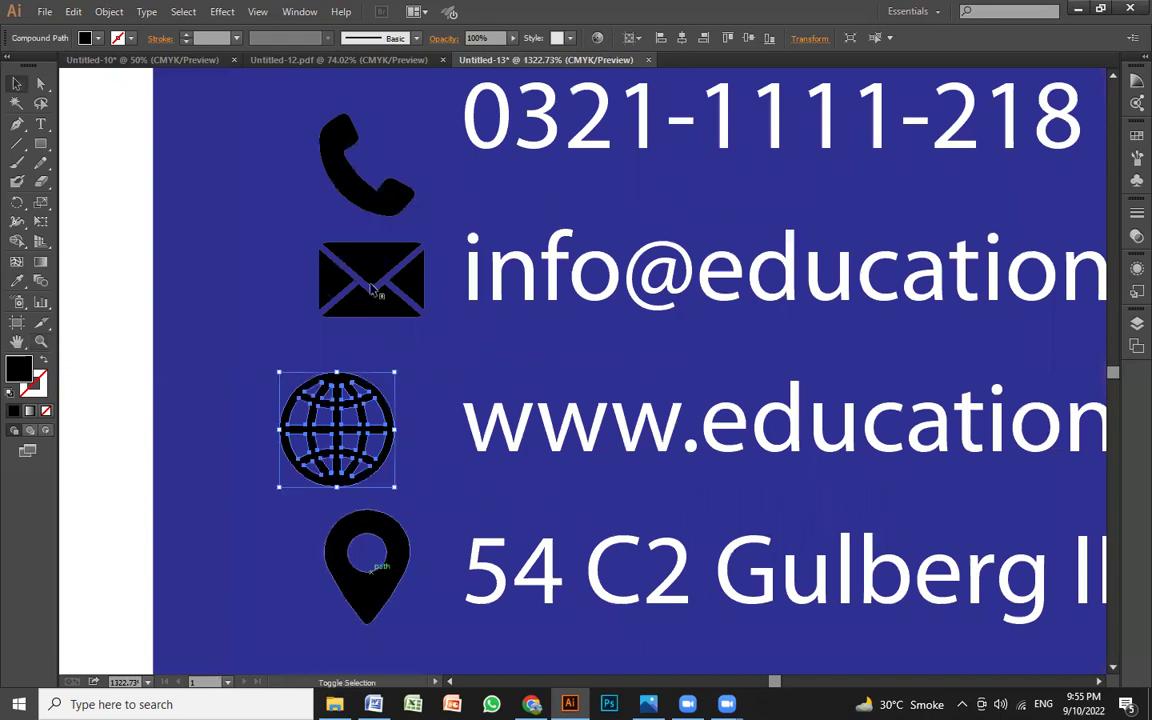
{"action": "left_click", "coordinate": [367, 565], "text": "shift"}
{"action": "left_click", "coordinate": [372, 280], "text": "shift"}
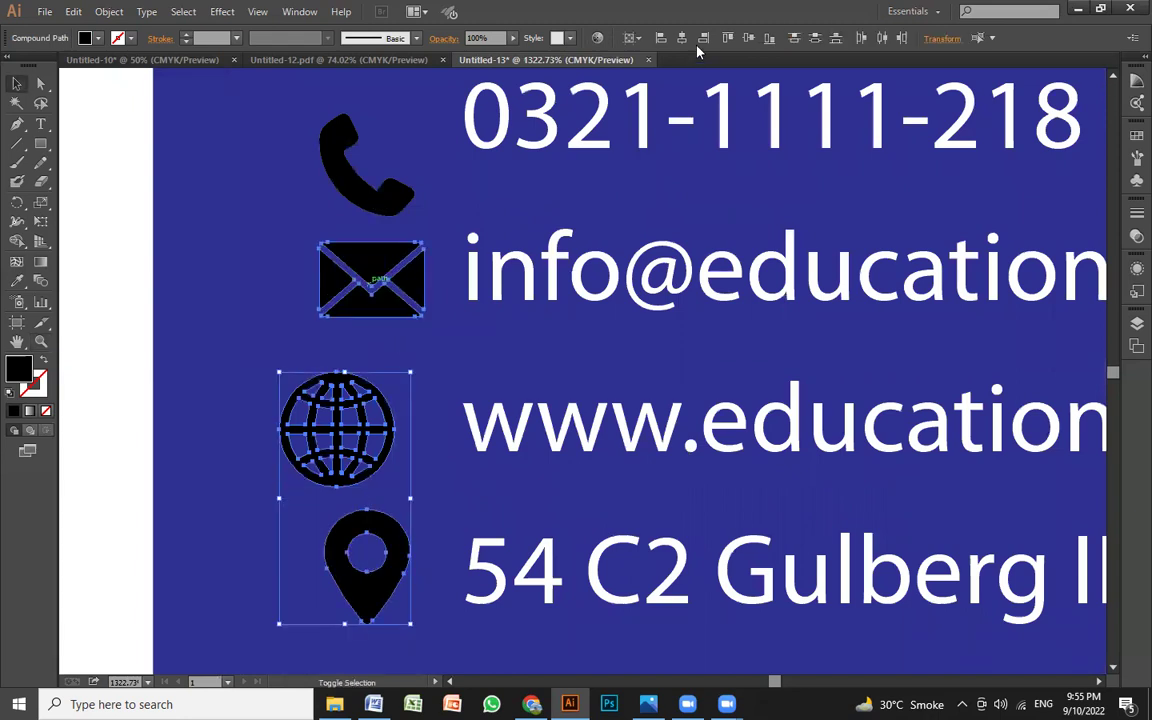
{"action": "left_click", "coordinate": [681, 39]}
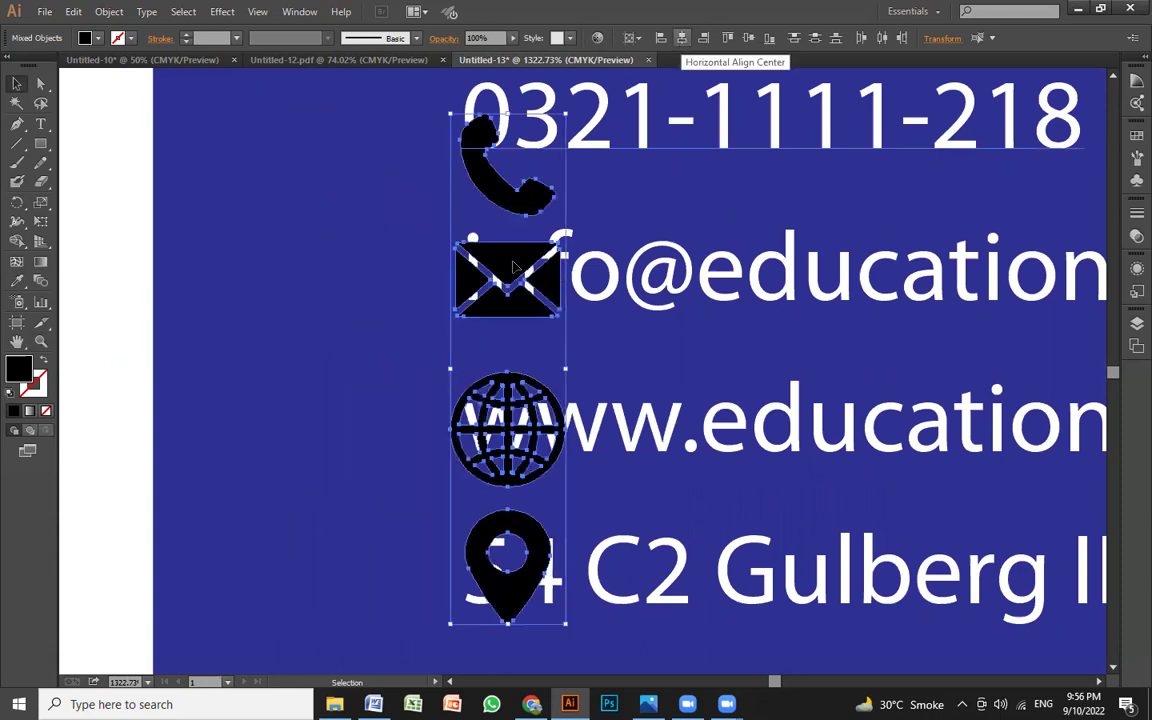
Step: Move the icon column left of the contact text and scale all four icons down
{"action": "left_click_drag", "start_coordinate": [515, 265], "coordinate": [373, 262]}
{"action": "left_click", "coordinate": [352, 187]}
{"action": "left_click_drag", "start_coordinate": [350, 143], "coordinate": [350, 105]}
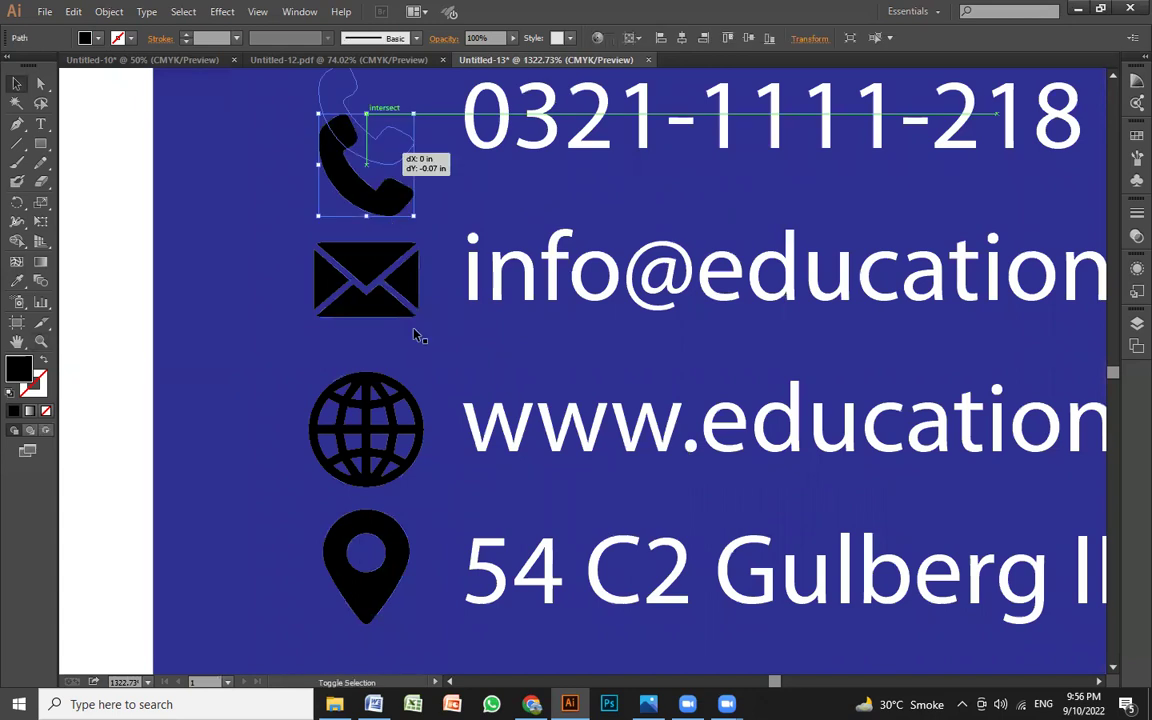
{"action": "left_click", "coordinate": [372, 294]}
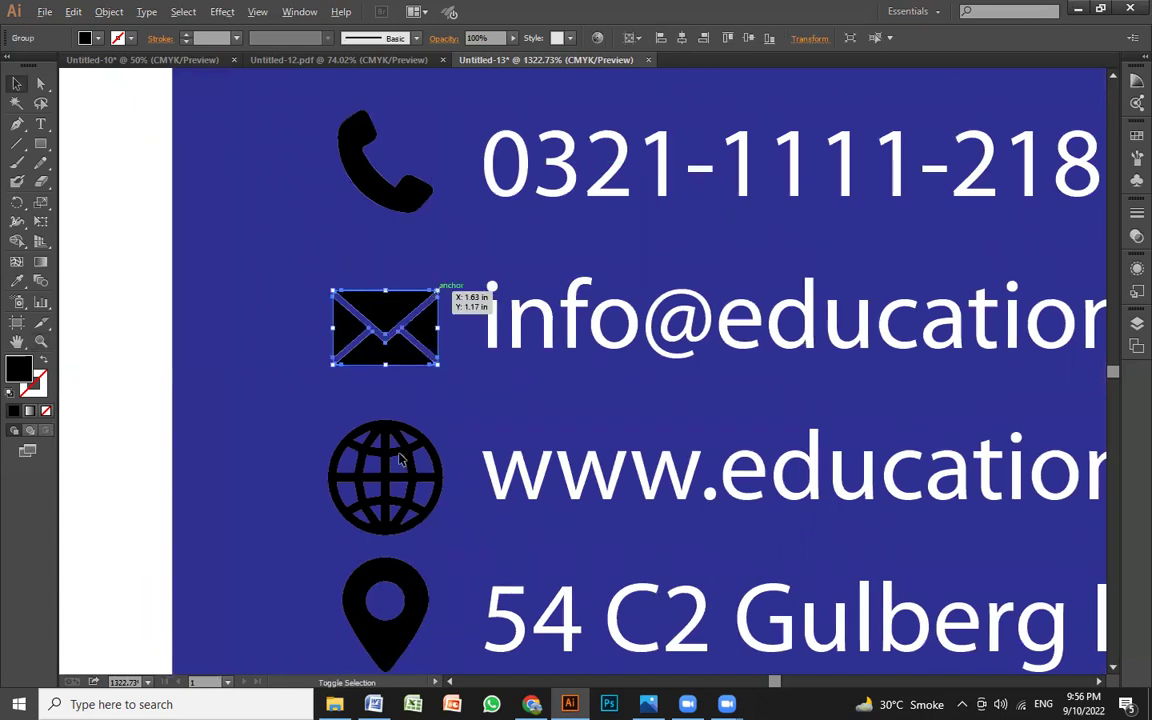
{"action": "left_click", "coordinate": [405, 600], "text": "shift"}
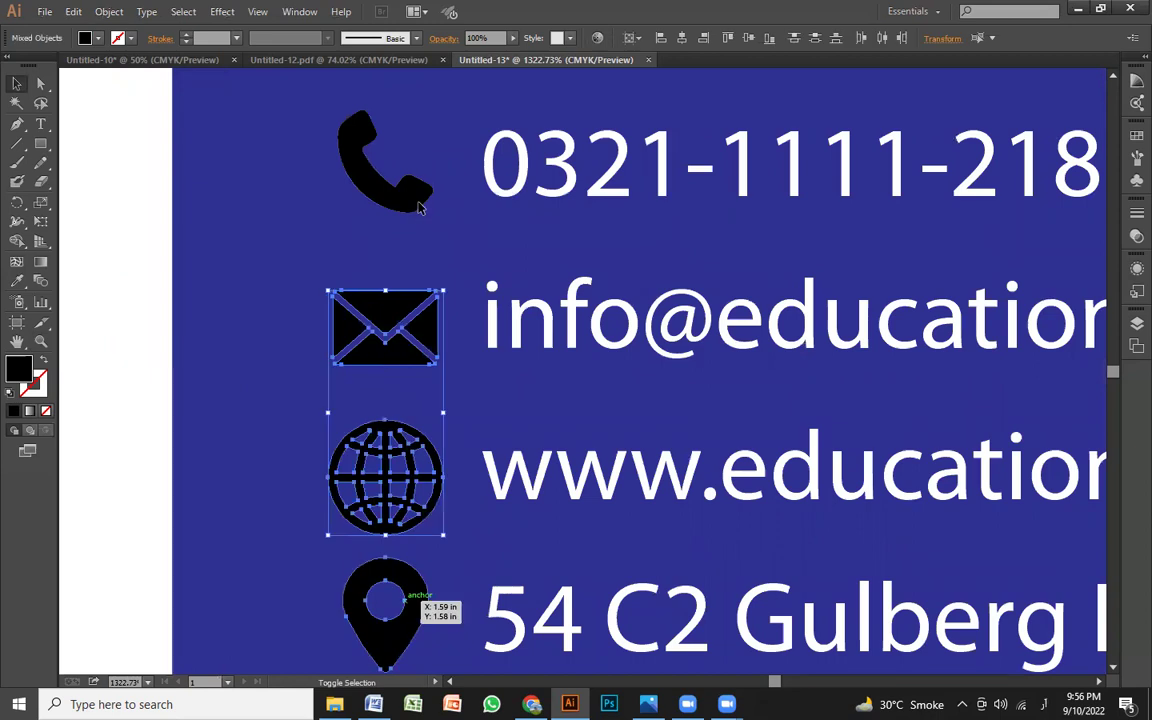
{"action": "left_click", "coordinate": [370, 130], "text": "shift"}
{"action": "left_click_drag", "start_coordinate": [444, 108], "coordinate": [425, 165]}
Step: Reposition the phone, envelope, globe and pin icons to line up with their text lines
{"action": "left_click_drag", "start_coordinate": [405, 262], "coordinate": [407, 189]}
{"action": "left_click", "coordinate": [380, 385]}
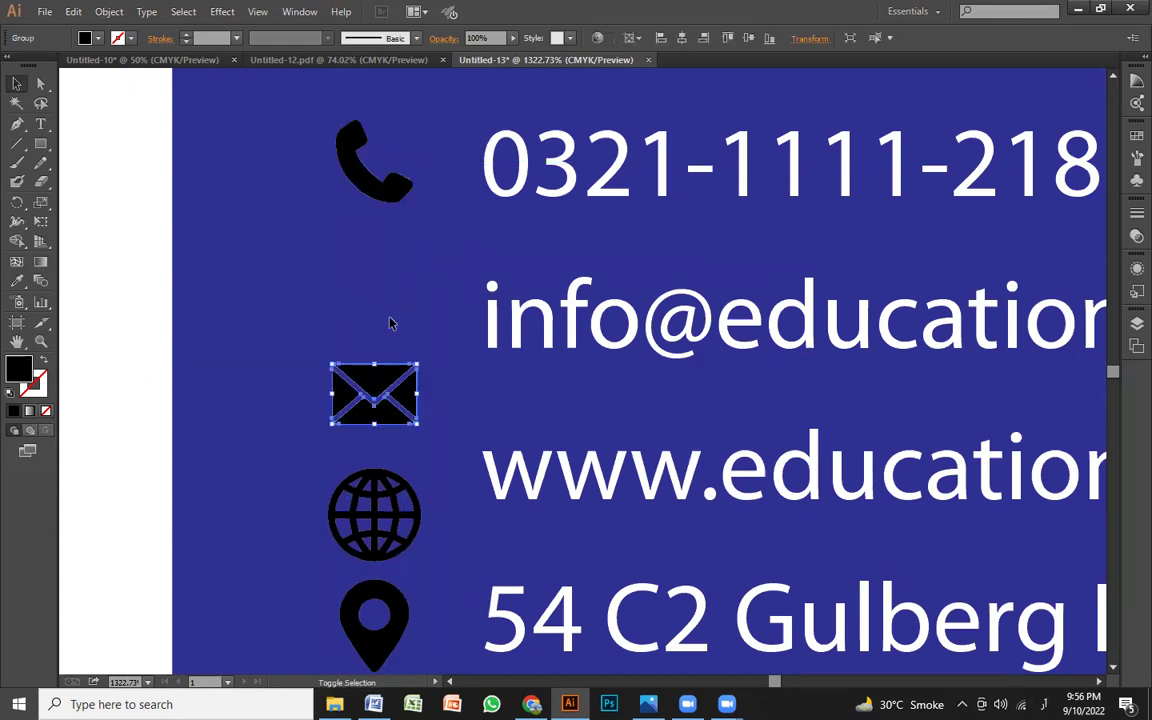
{"action": "left_click_drag", "start_coordinate": [380, 376], "coordinate": [383, 297]}
{"action": "left_click_drag", "start_coordinate": [378, 478], "coordinate": [470, 500]}
{"action": "scroll", "coordinate": [458, 463], "scroll_direction": "down", "scroll_amount": 1}
{"action": "scroll", "coordinate": [391, 496], "scroll_direction": "down", "scroll_amount": 4}
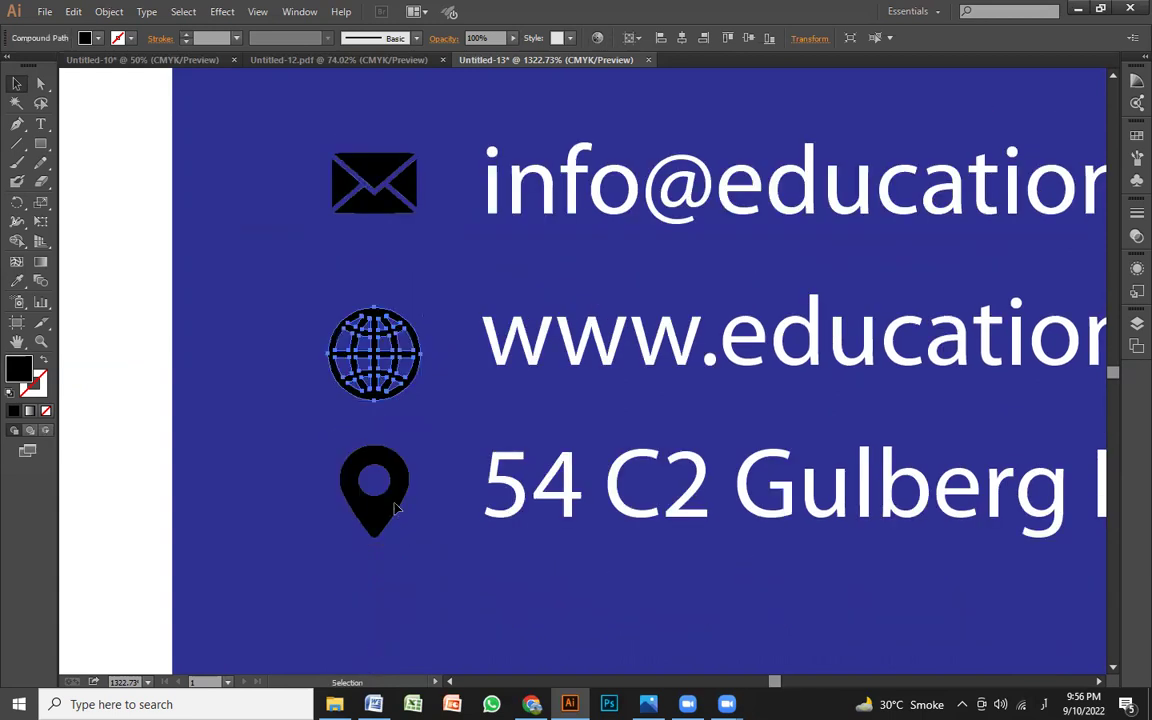
{"action": "left_click", "coordinate": [396, 509]}
{"action": "key", "text": "Left"}
{"action": "key", "text": "Up"}
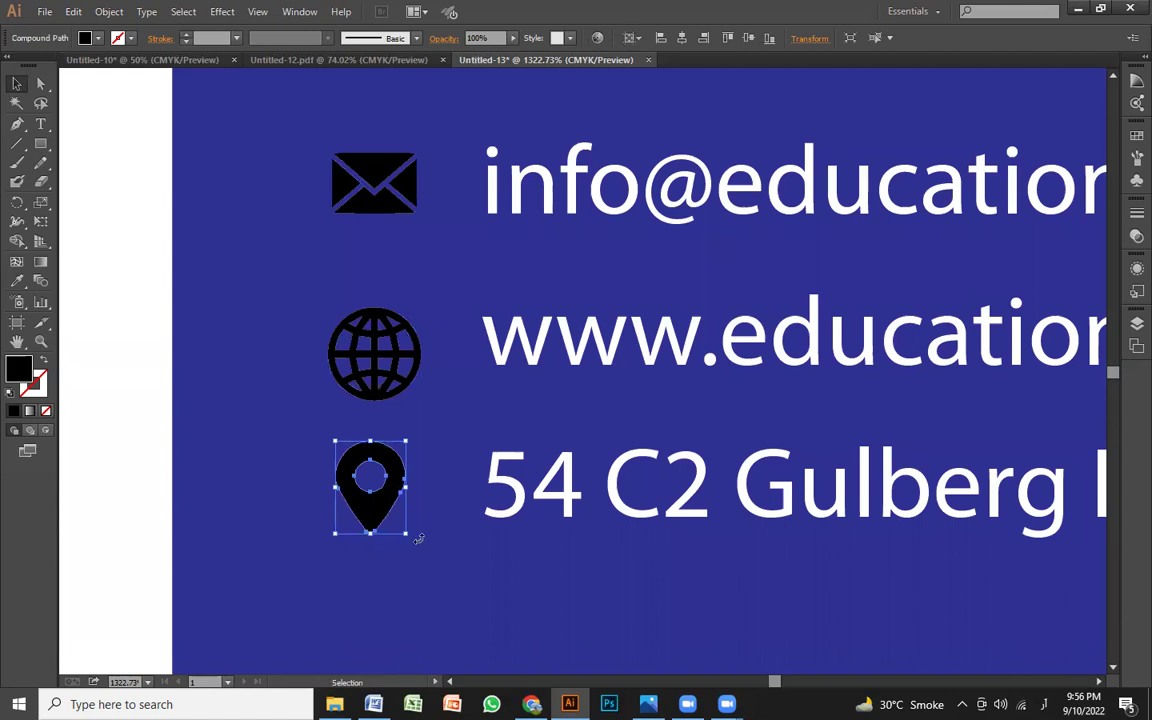
Step: Fine-tune the envelope icon's vertical position with arrow-key nudges
{"action": "key", "text": "z"}
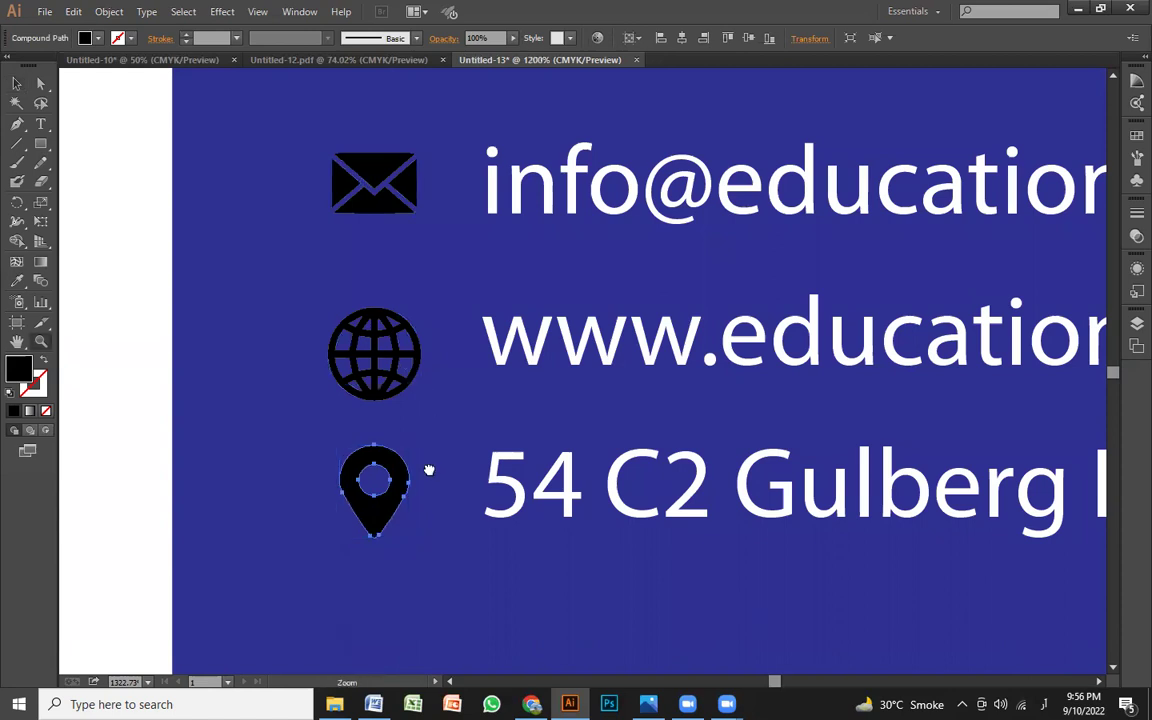
{"action": "left_click", "coordinate": [428, 469], "text": "alt"}
{"action": "key", "text": "v"}
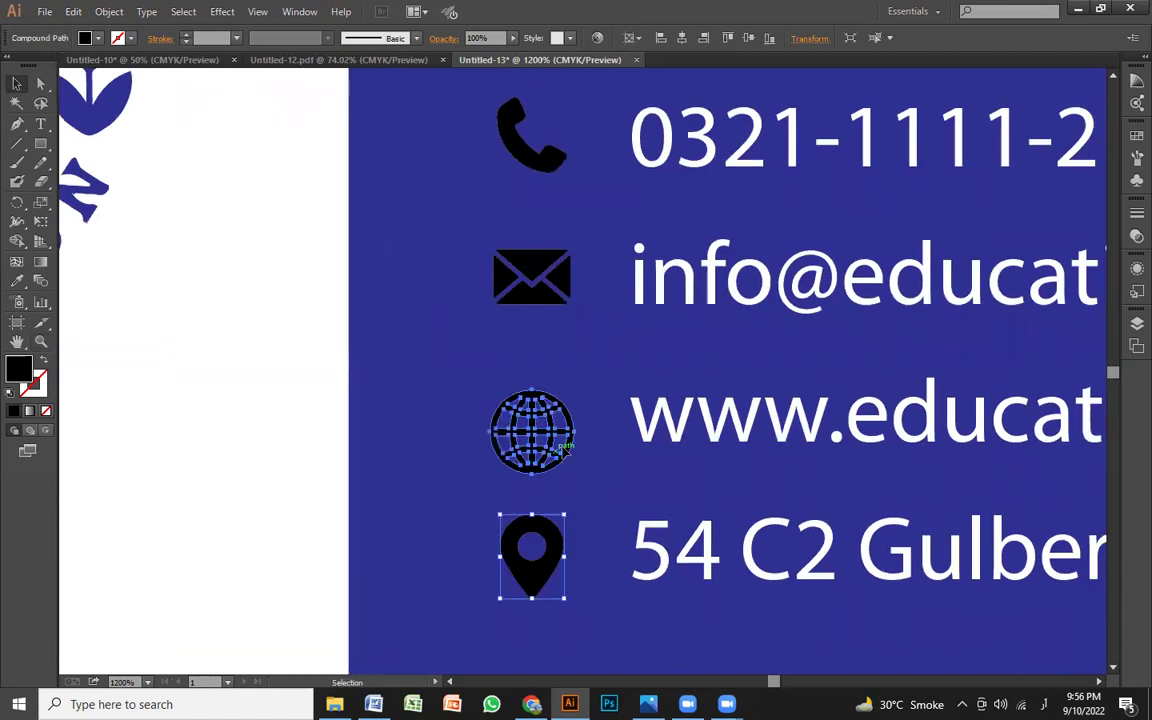
{"action": "left_click", "coordinate": [563, 451]}
{"action": "left_click", "coordinate": [540, 296]}
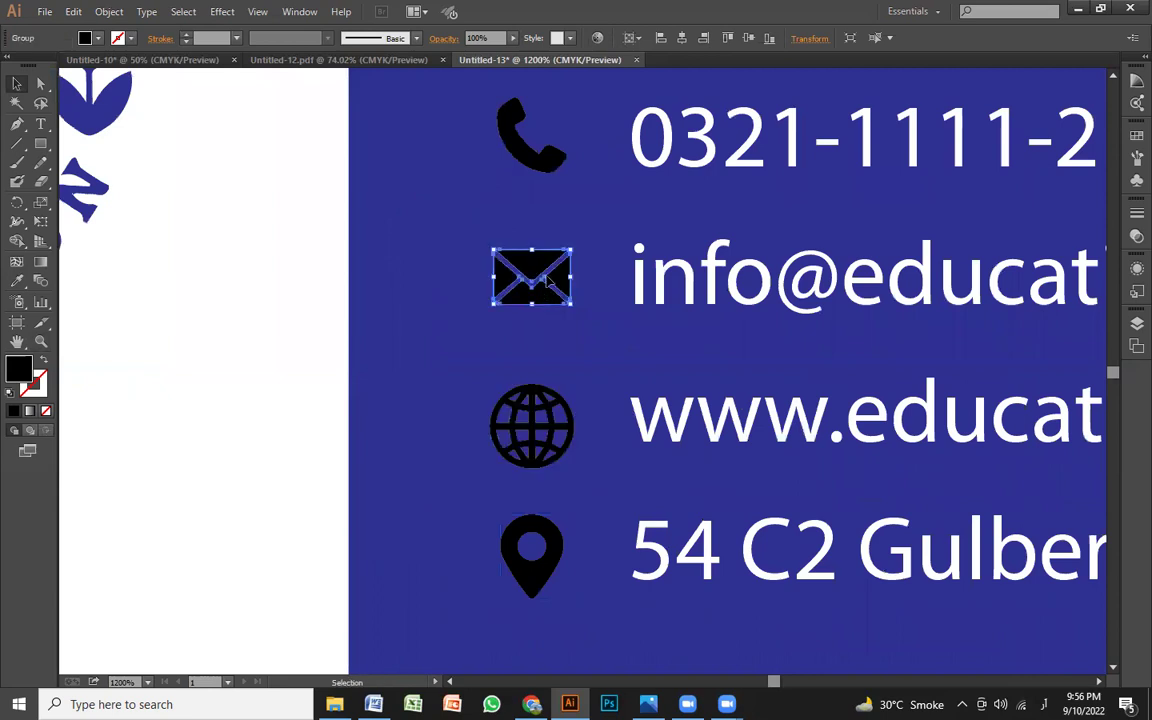
{"action": "key", "text": "Down"}
{"action": "key", "text": "Down"}
{"action": "key", "text": "Down"}
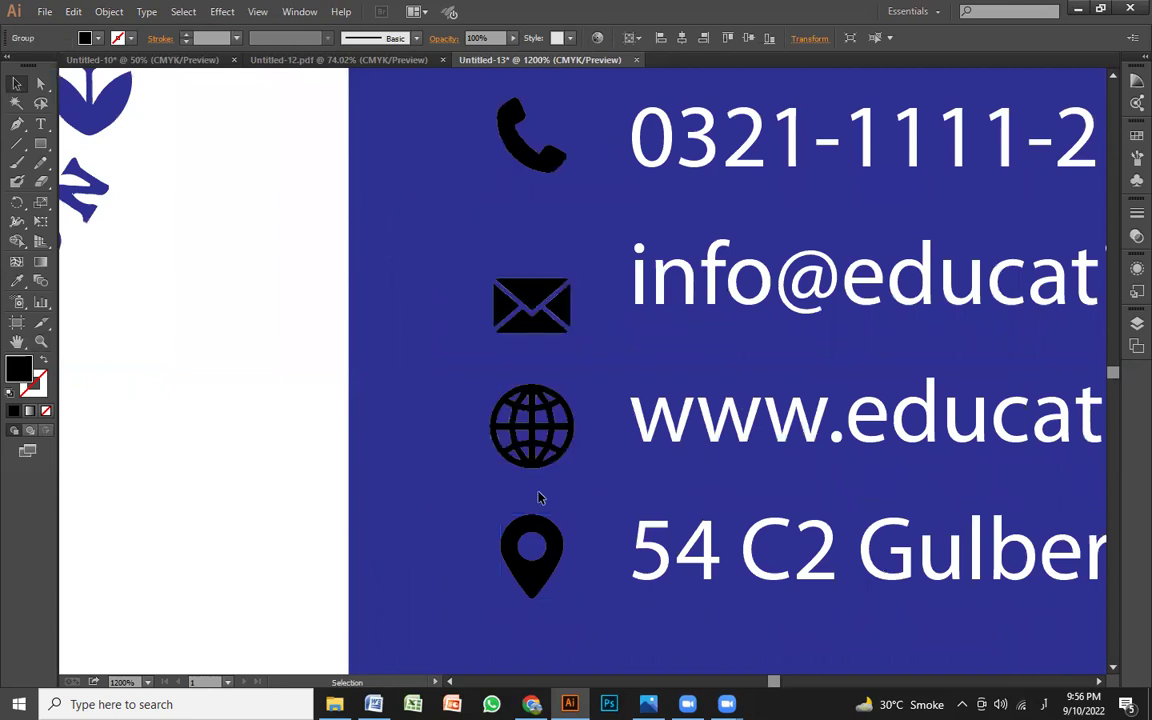
{"action": "key", "text": "Down"}
{"action": "key", "text": "Down"}
{"action": "key", "text": "ctrl+shift+a"}
{"action": "left_click", "coordinate": [551, 345]}
{"action": "key", "text": "Up"}
{"action": "key", "text": "Up"}
{"action": "key", "text": "Up"}
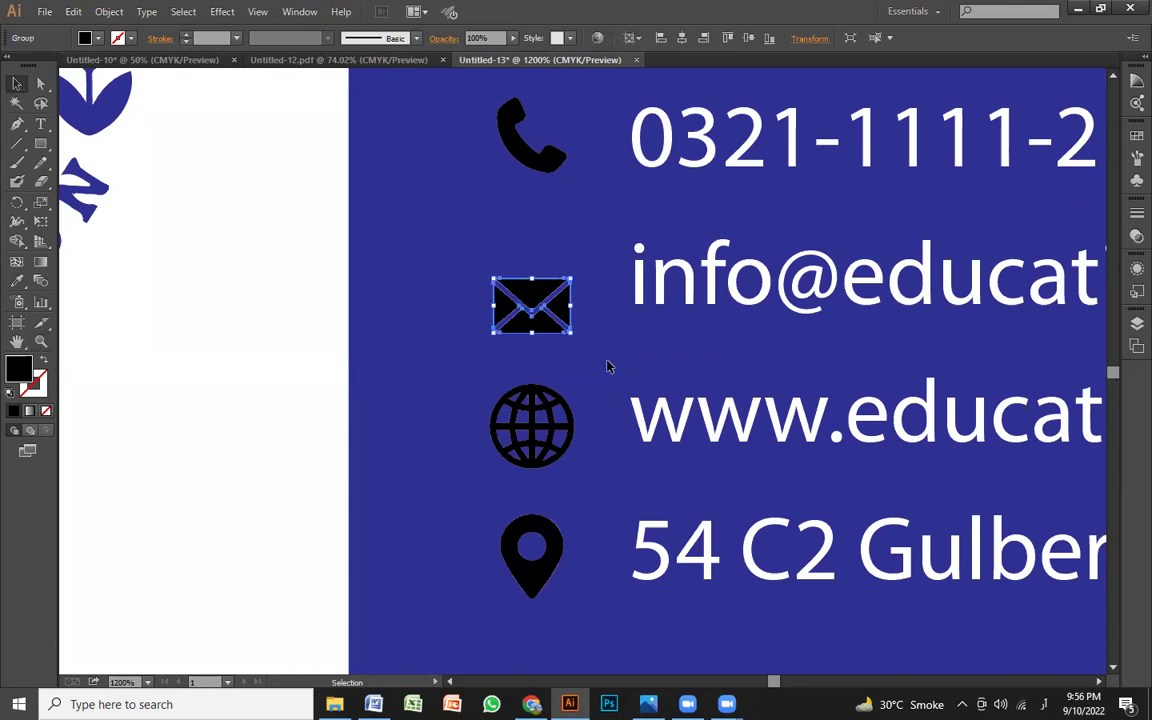
Step: Nudge the envelope up and the phone down to even out the icon spacing
{"action": "key", "text": "Up"}
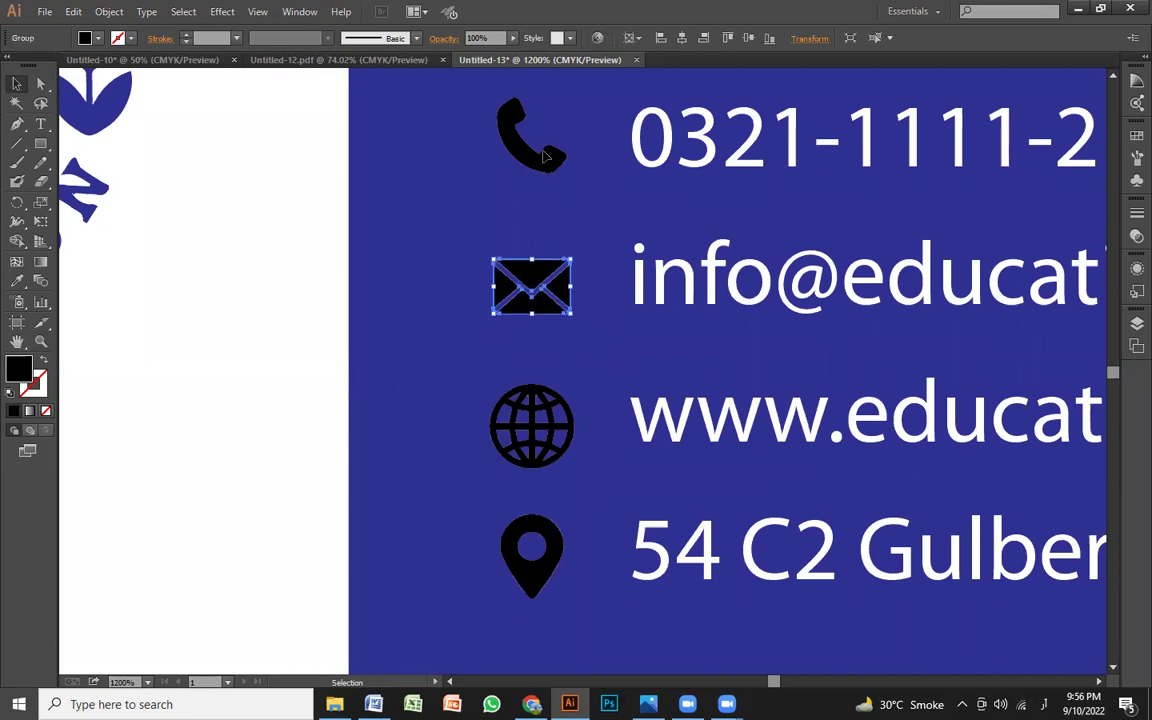
{"action": "left_click", "coordinate": [545, 156]}
{"action": "key", "text": "Down"}
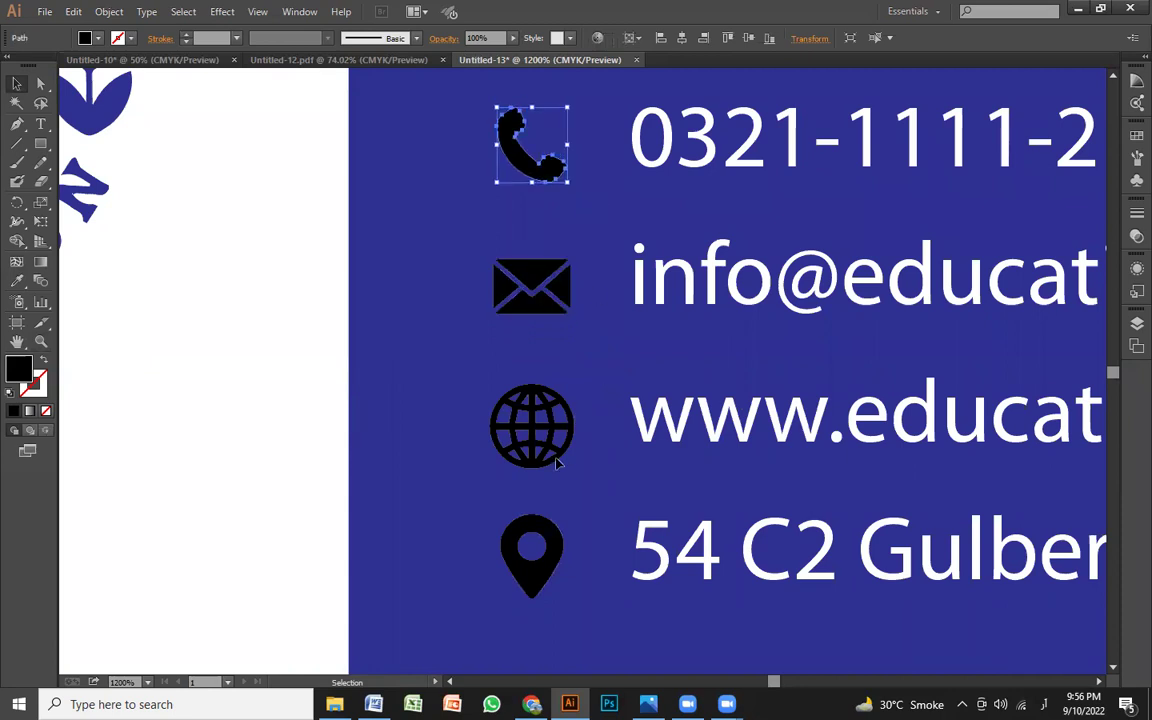
{"action": "left_click", "coordinate": [556, 461]}
{"action": "left_click", "coordinate": [505, 540]}
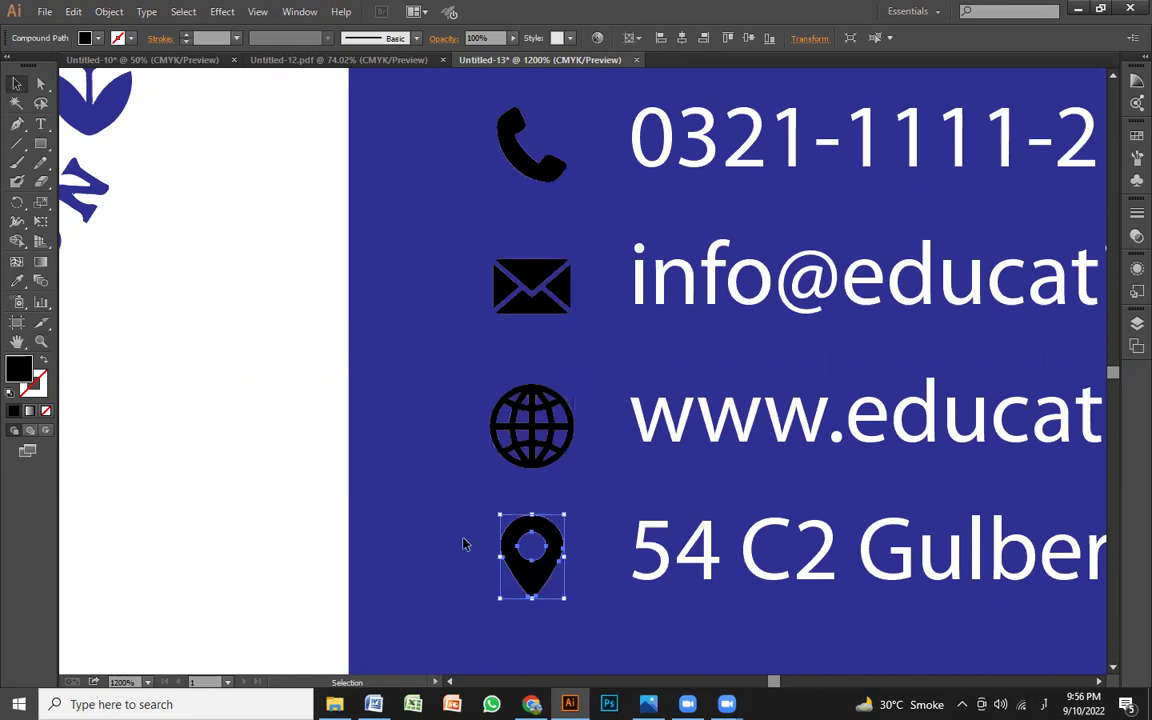
{"action": "left_click", "coordinate": [504, 490]}
Step: Colour all four contact icons white from the contact text and fit the card in view
{"action": "left_click_drag", "start_coordinate": [440, 96], "coordinate": [520, 540]}
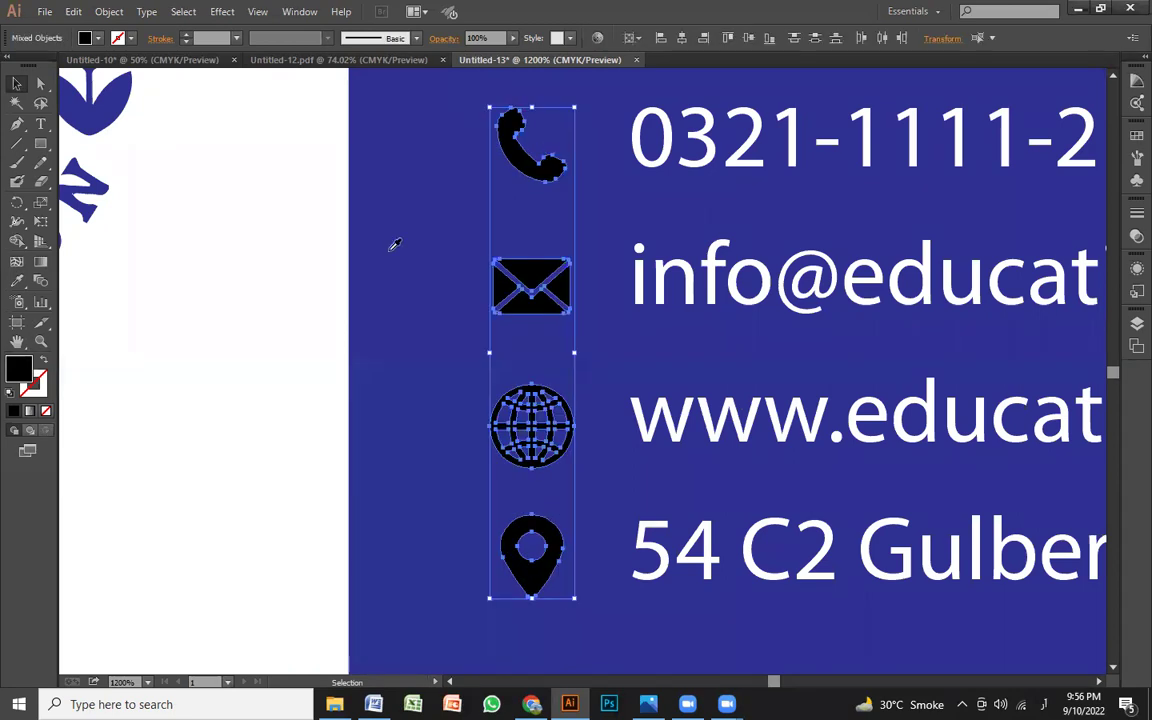
{"action": "left_click", "coordinate": [244, 342]}
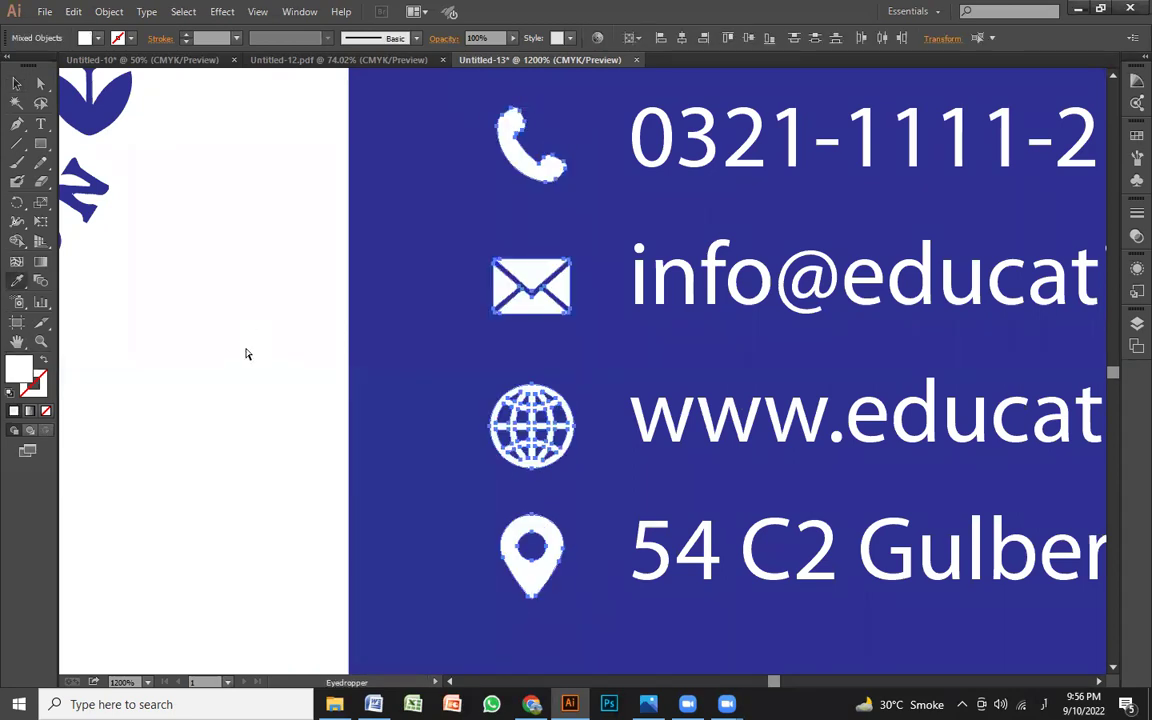
{"action": "key", "text": "v"}
{"action": "key", "text": "ctrl+shift+a"}
{"action": "key", "text": "ctrl+0"}
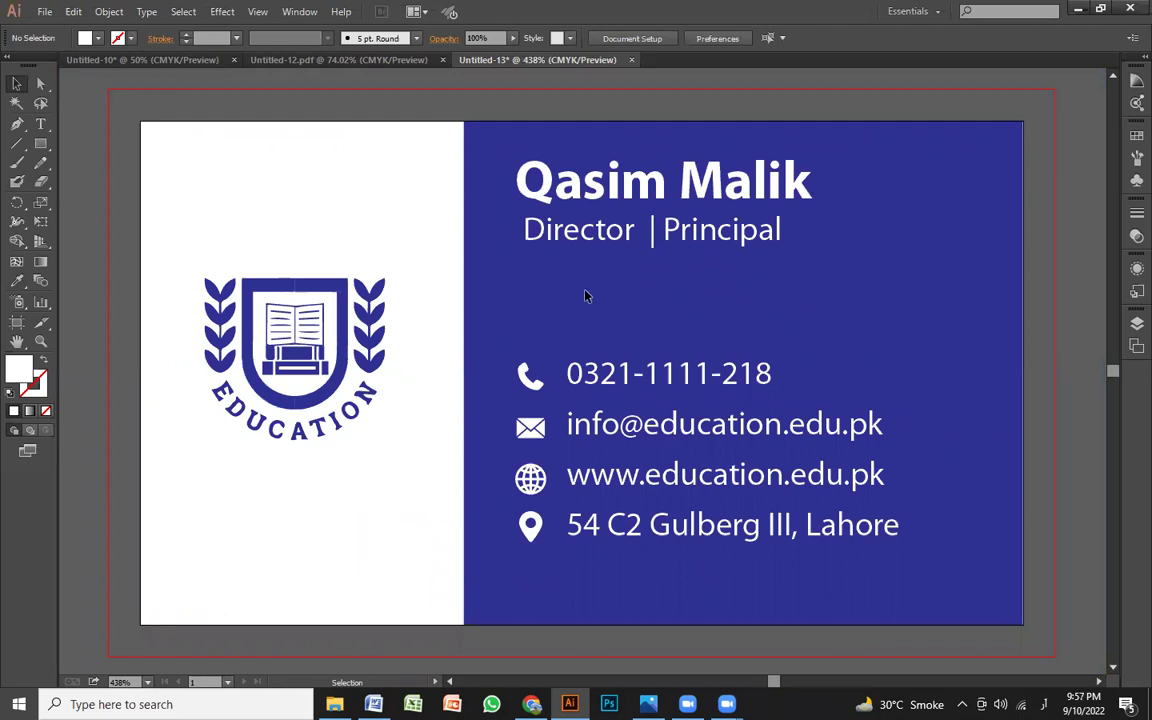
{"action": "key", "text": "a"}
{"action": "key", "text": "alt"}
{"action": "key", "text": "ctrl+alt+s"}
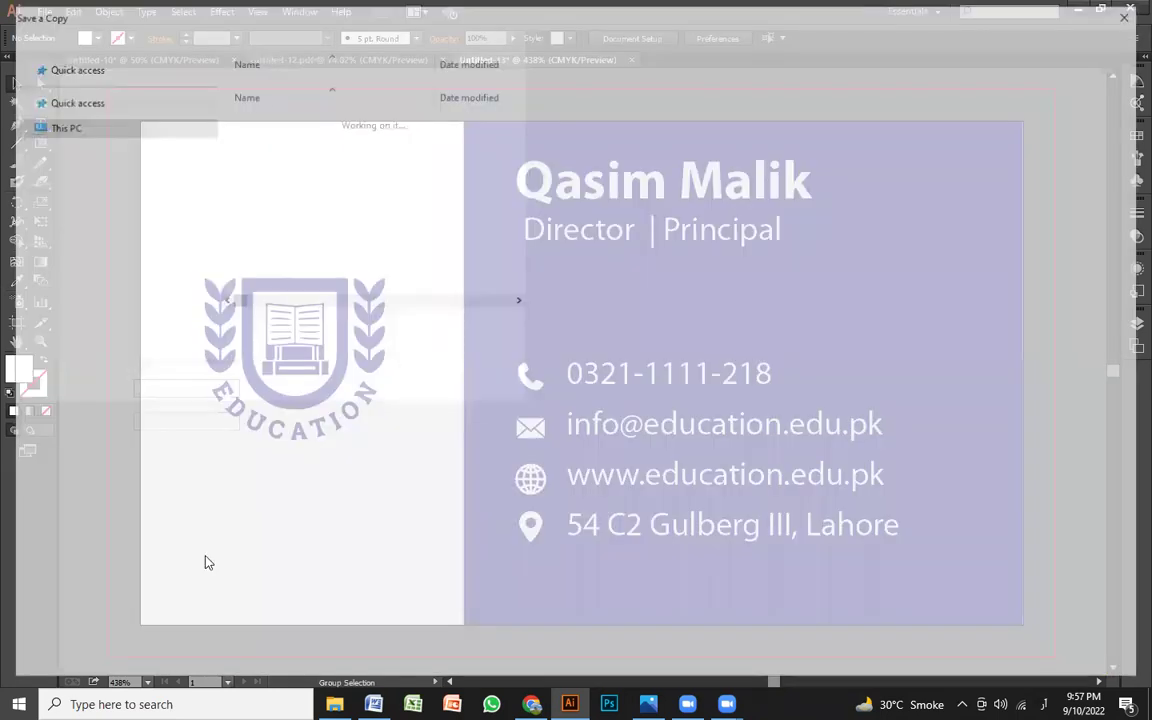
{"action": "left_click", "coordinate": [168, 550]}
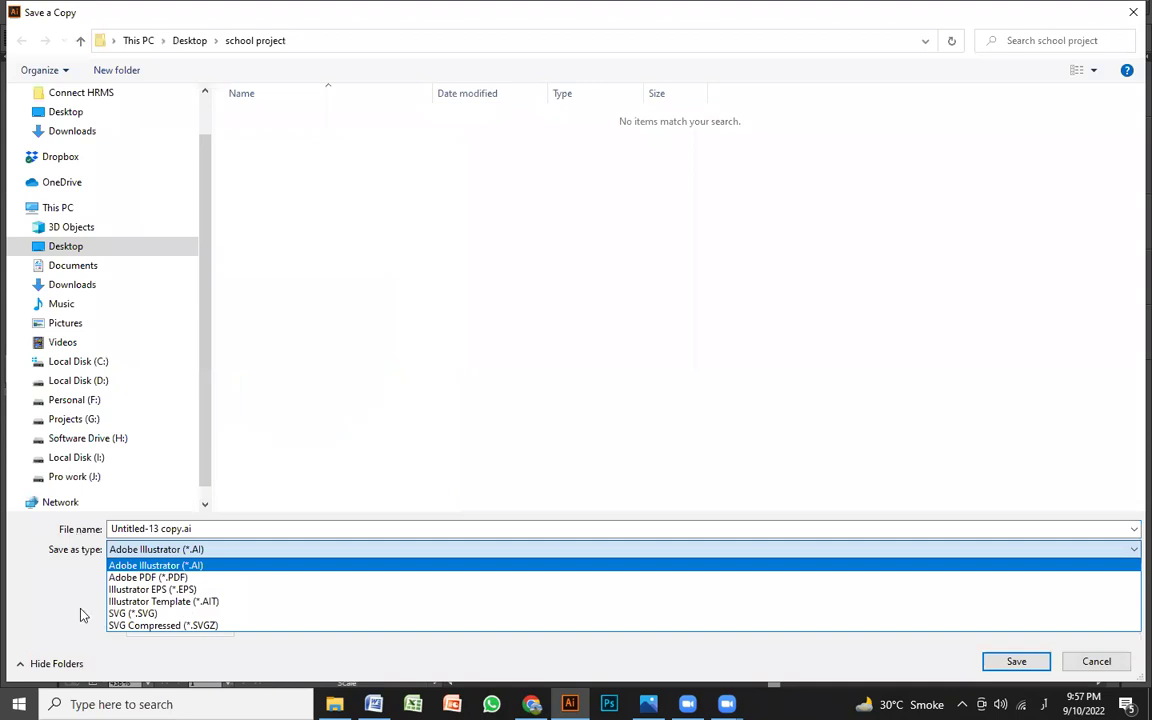
{"action": "key", "text": "s"}
{"action": "left_click", "coordinate": [1097, 665]}
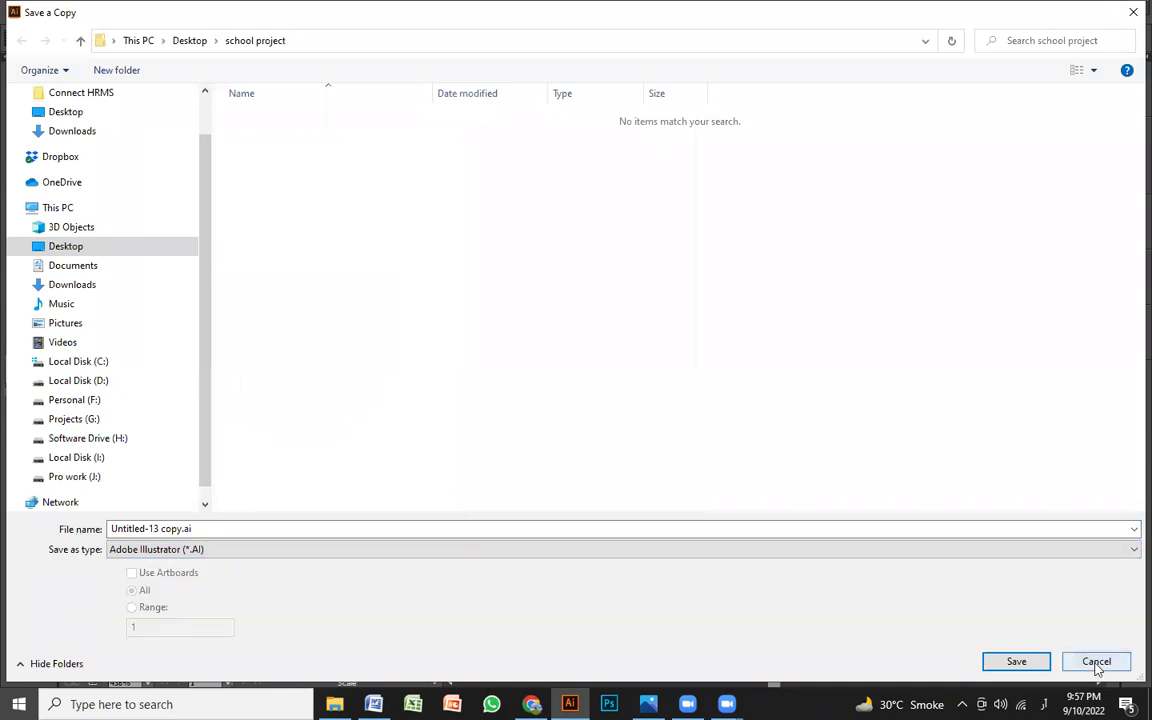
{"action": "left_click", "coordinate": [1096, 662]}
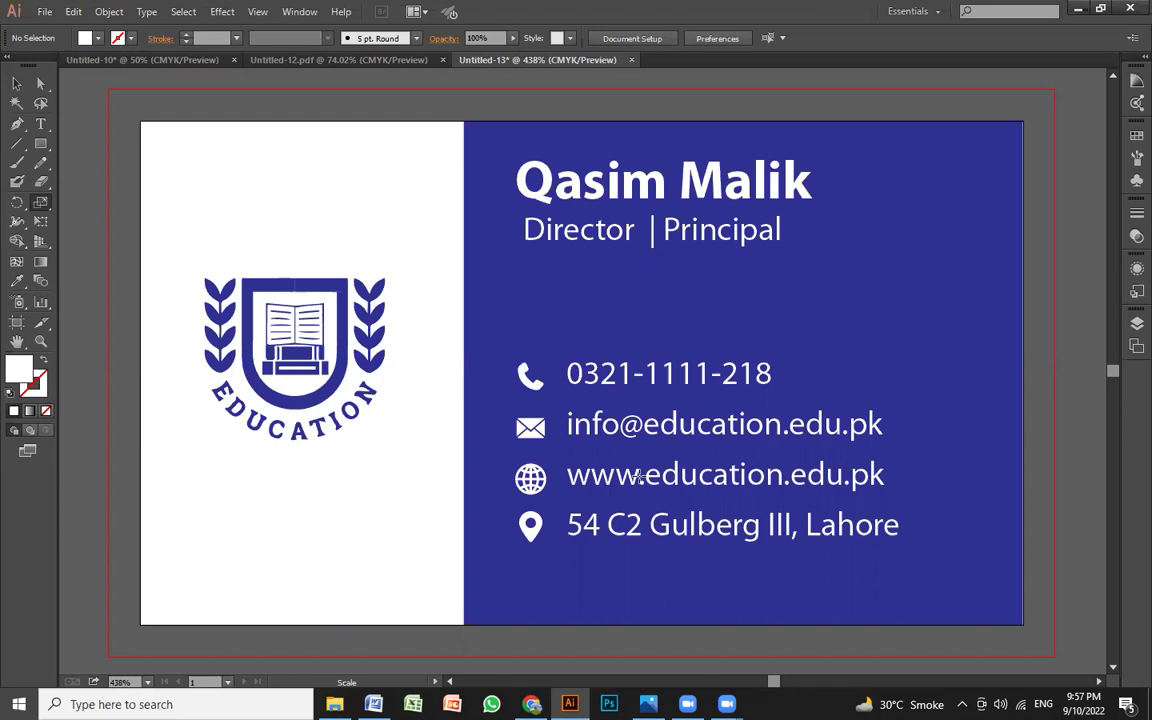
{"action": "key", "text": "z"}
{"action": "left_click", "coordinate": [684, 372], "text": "alt"}
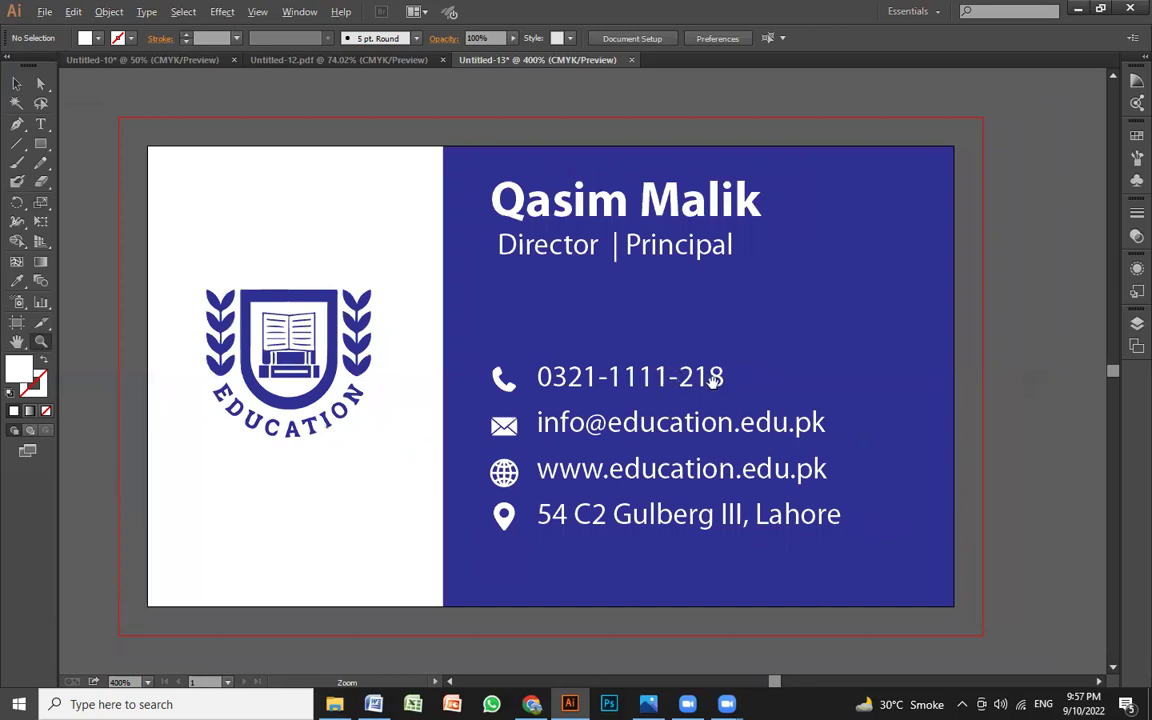
{"action": "left_click", "coordinate": [714, 382], "text": "alt"}
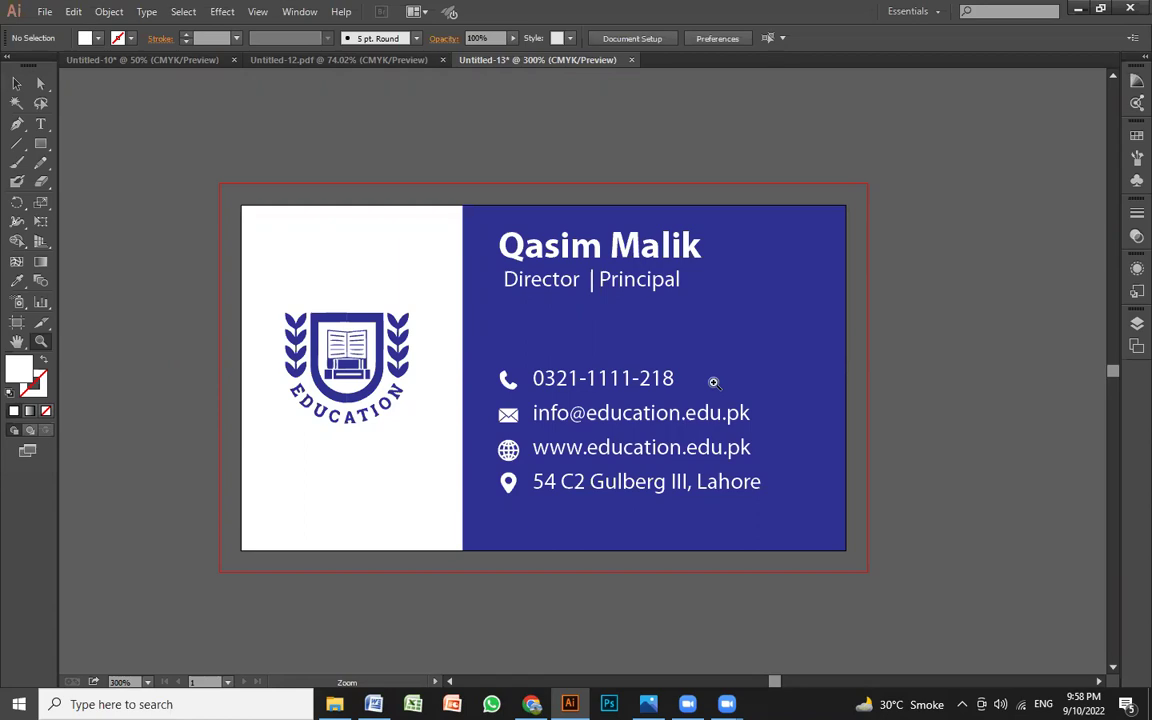
Step: Save a copy of the card as a PDF named 'Visiting card'
{"action": "key", "text": "ctrl+alt+s"}
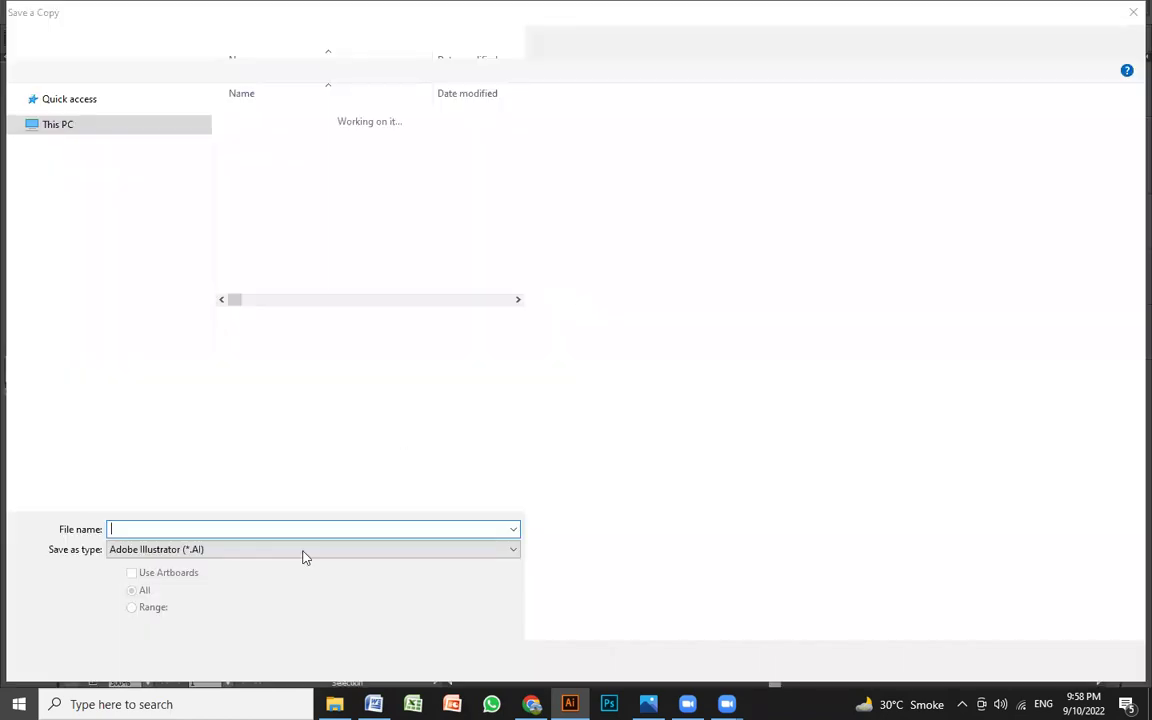
{"action": "left_click", "coordinate": [305, 551]}
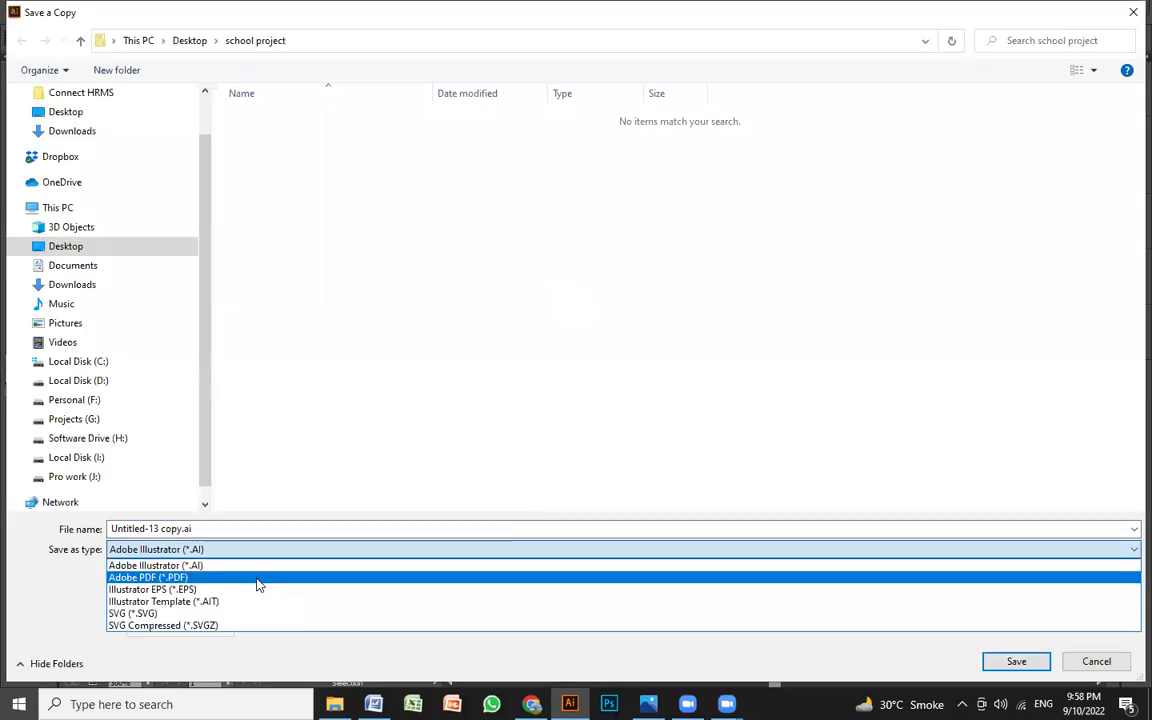
{"action": "key", "text": "Return"}
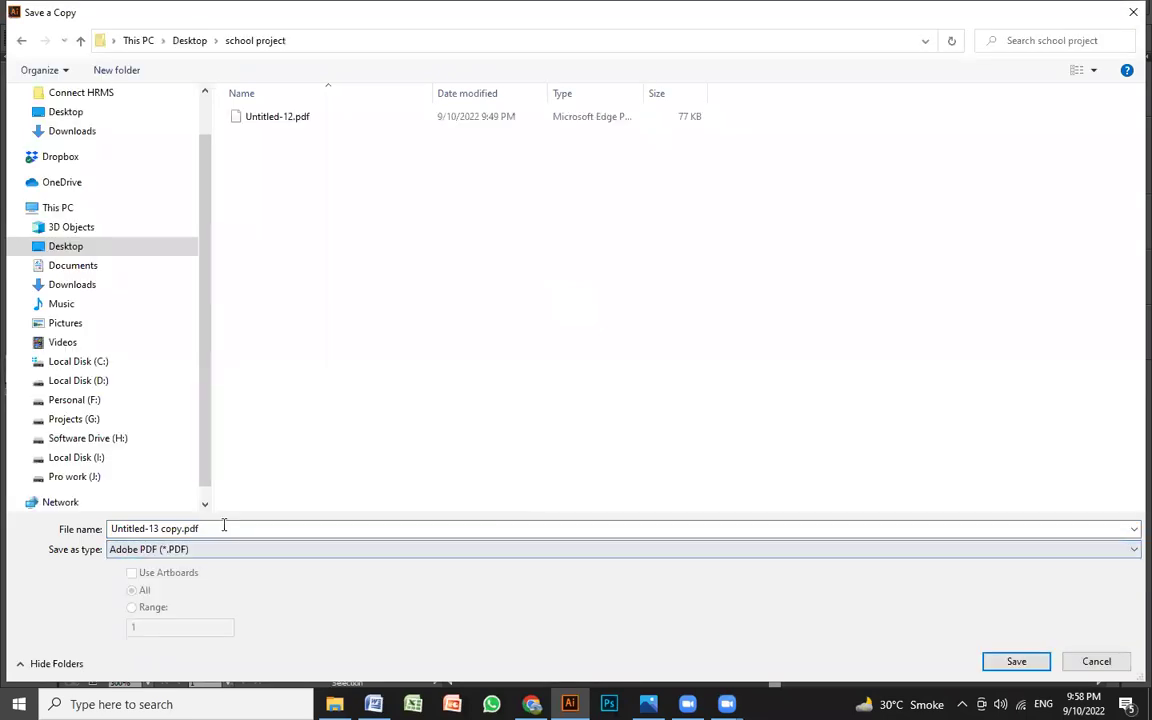
{"action": "key", "text": "shift+Tab"}
{"action": "type", "text": "Visiting card"}
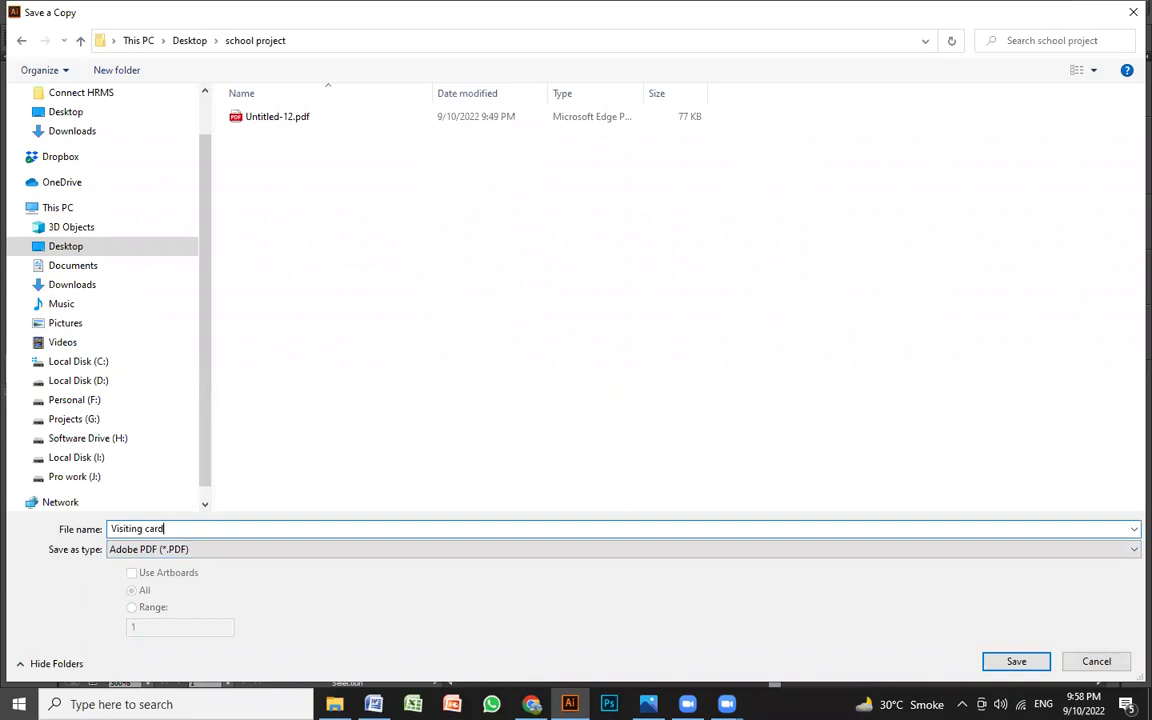
{"action": "key", "text": "Return"}
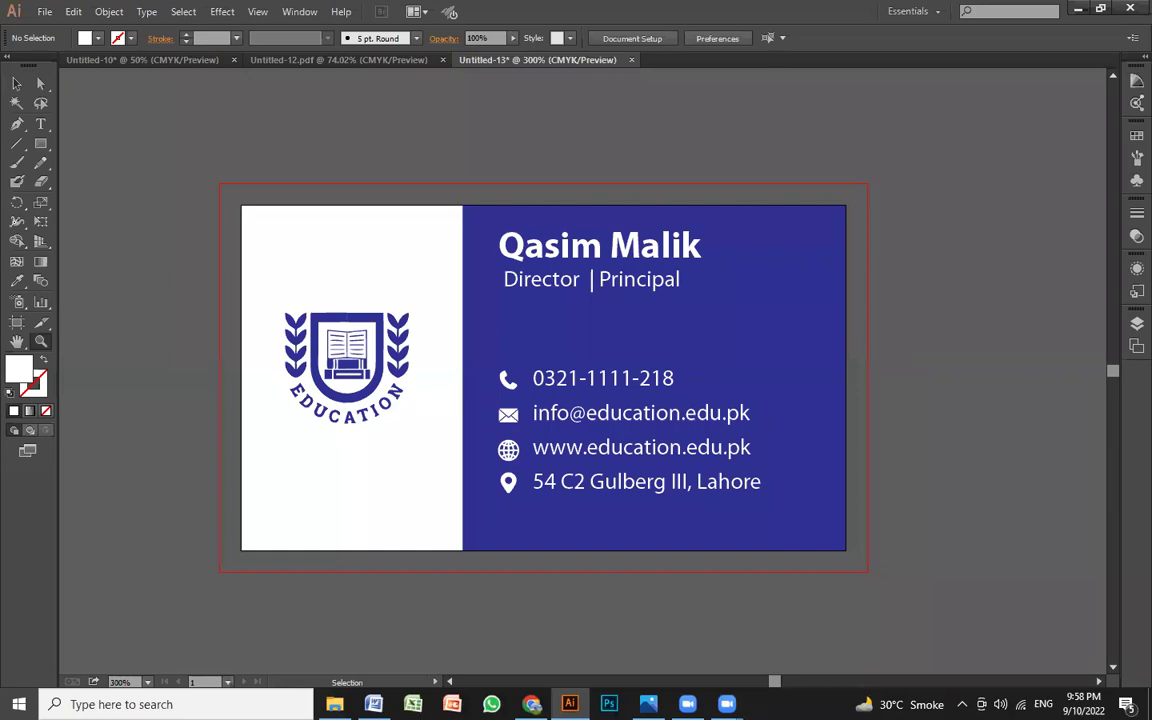
Step: Apply the [Smallest File Size] preset, save the PDF and accept the editing warning
{"action": "left_click", "coordinate": [318, 178]}
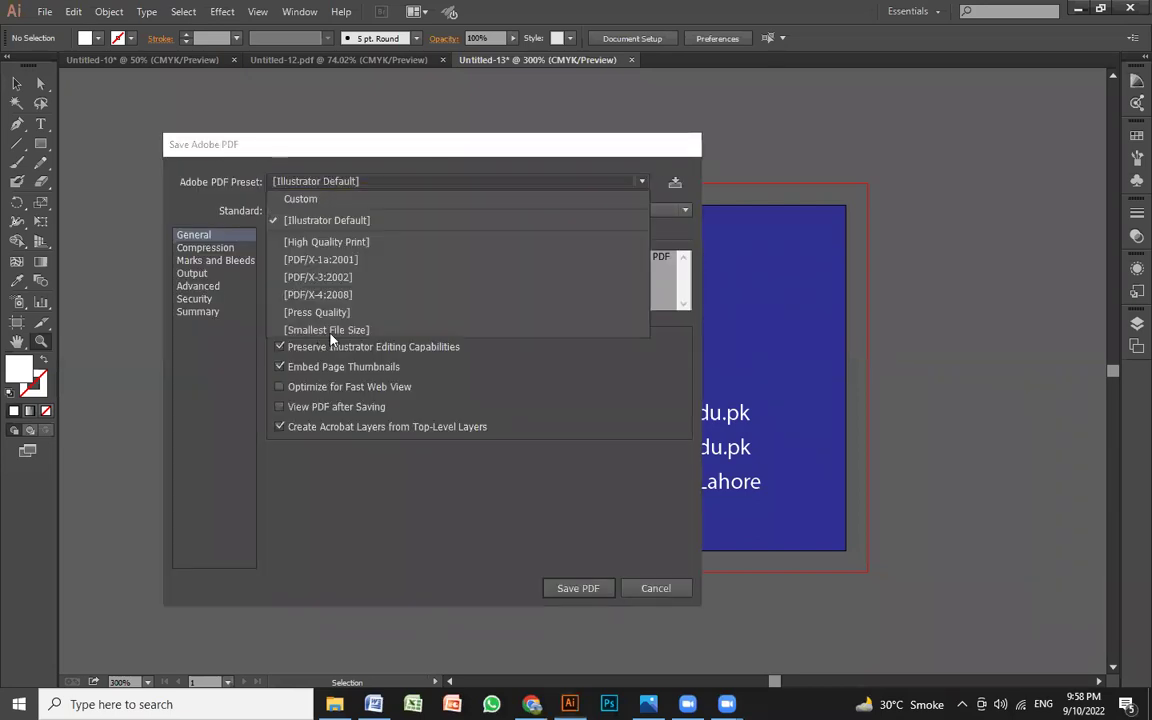
{"action": "left_click", "coordinate": [330, 331]}
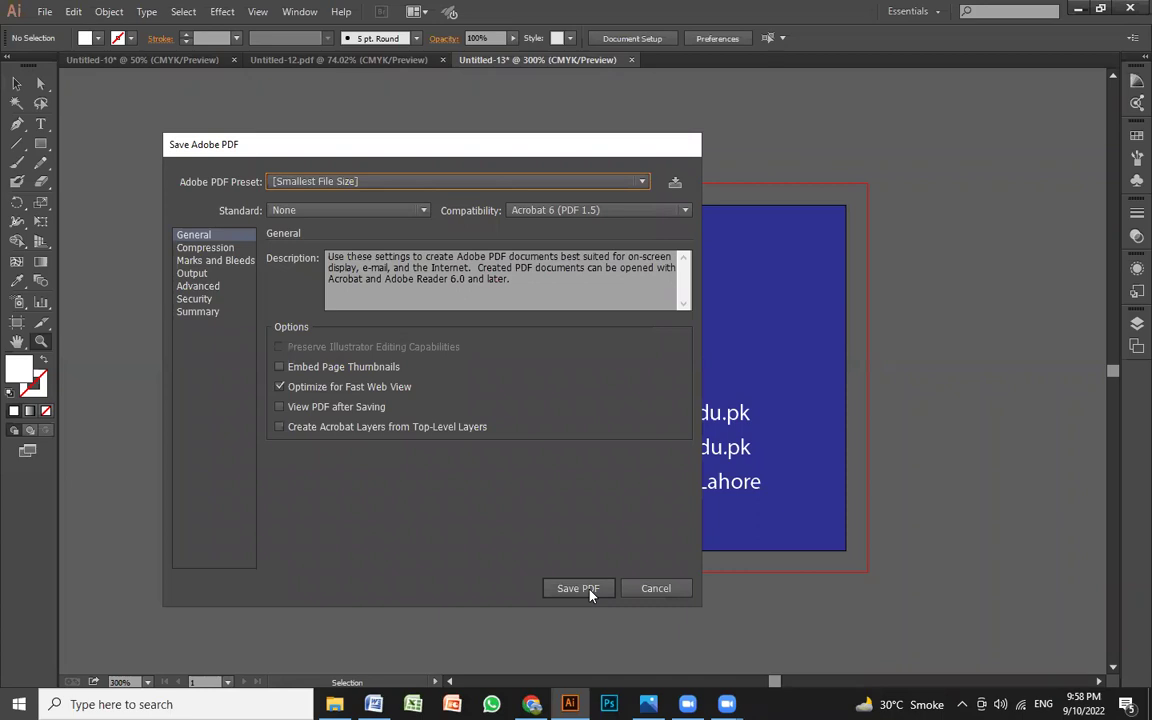
{"action": "left_click", "coordinate": [580, 590]}
{"action": "left_click", "coordinate": [535, 406]}
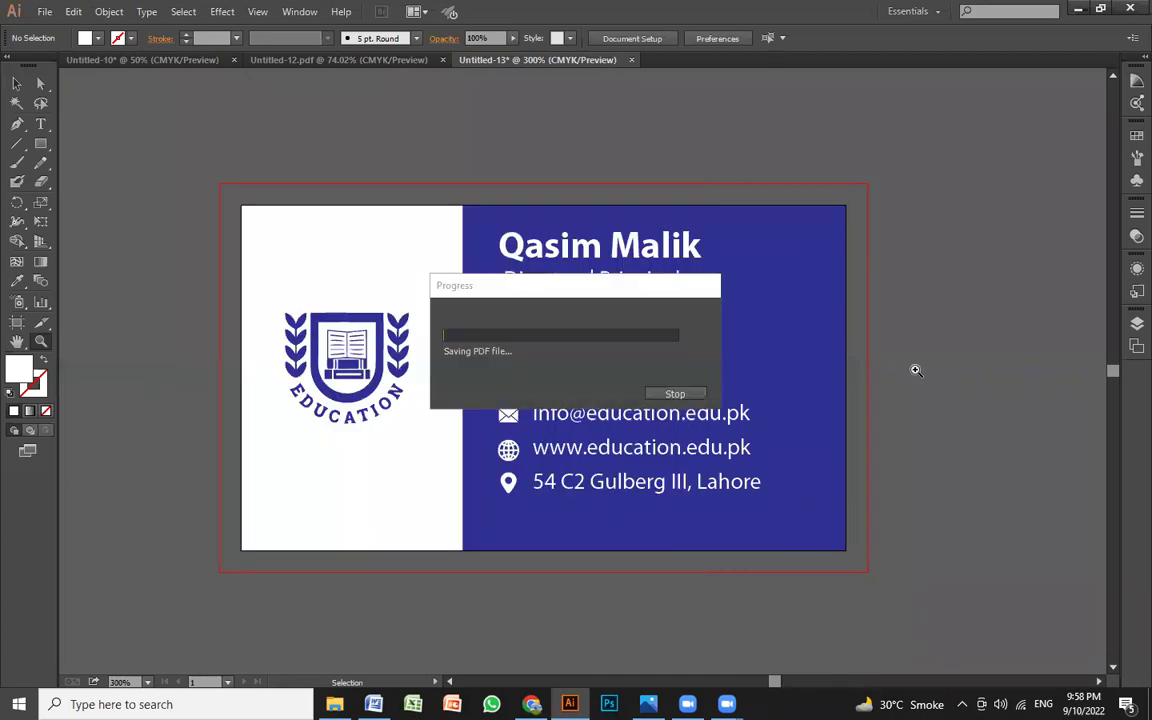
{"action": "left_click", "coordinate": [915, 370]}
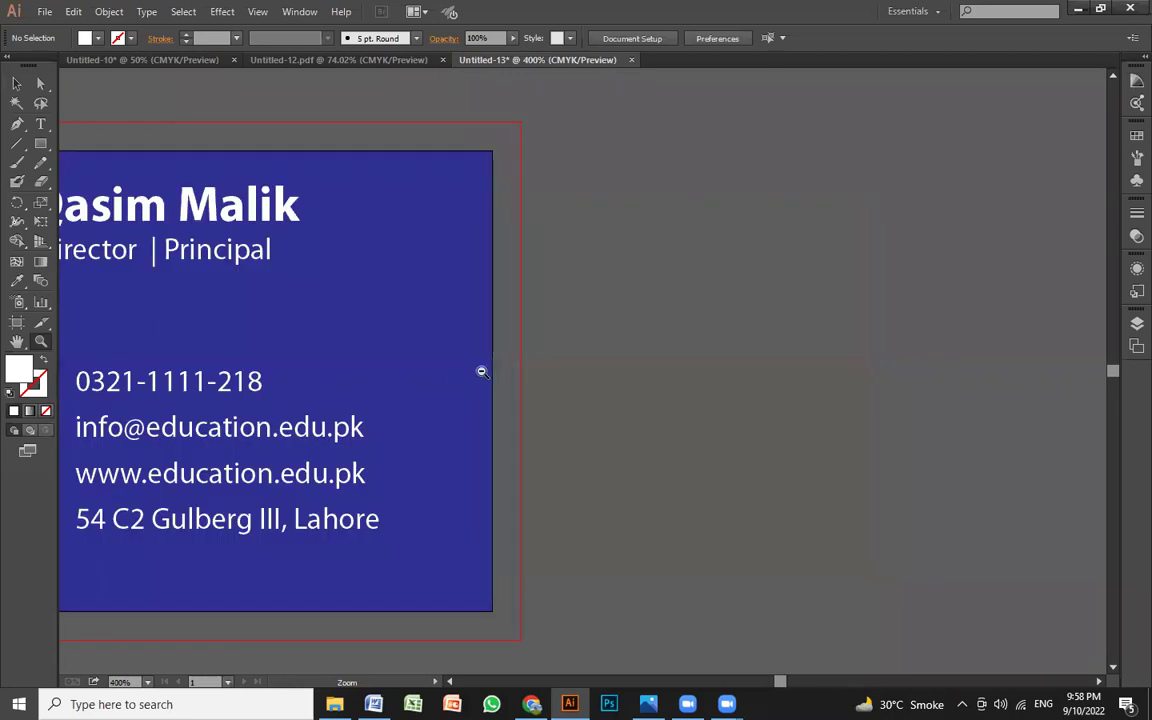
Step: Reframe the card view, close the extra File Explorer window and return to the browser search
{"action": "left_click", "coordinate": [417, 378], "text": "alt"}
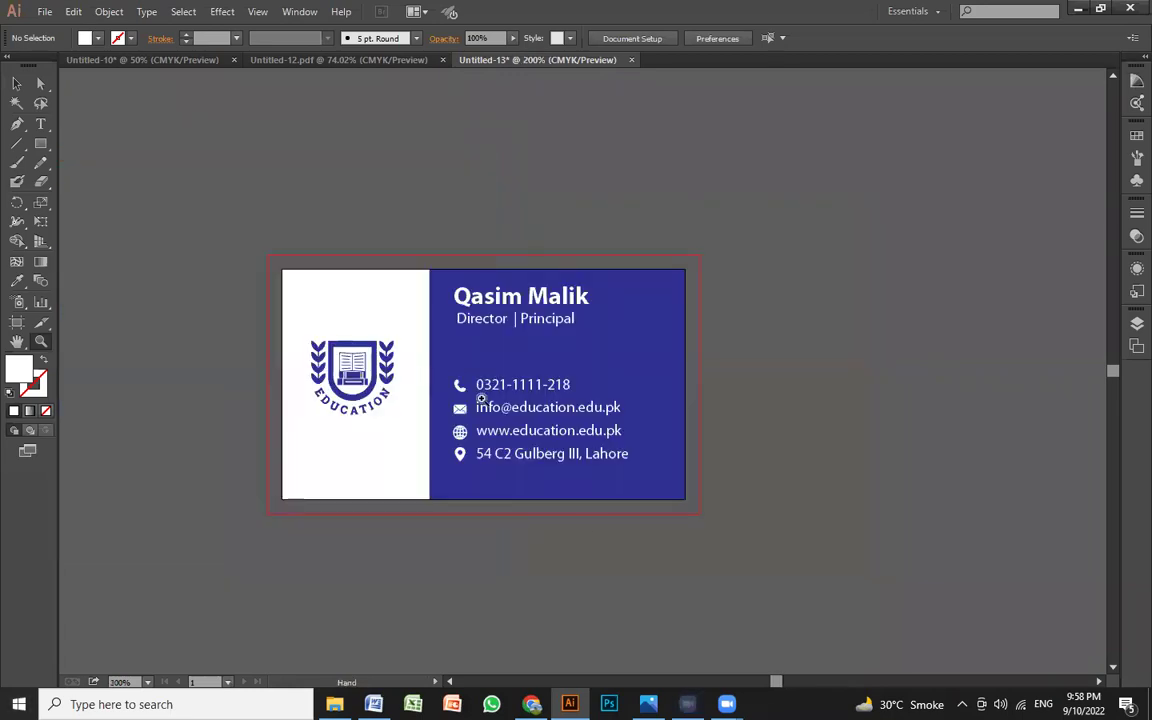
{"action": "left_click_drag", "start_coordinate": [481, 399], "coordinate": [319, 391]}
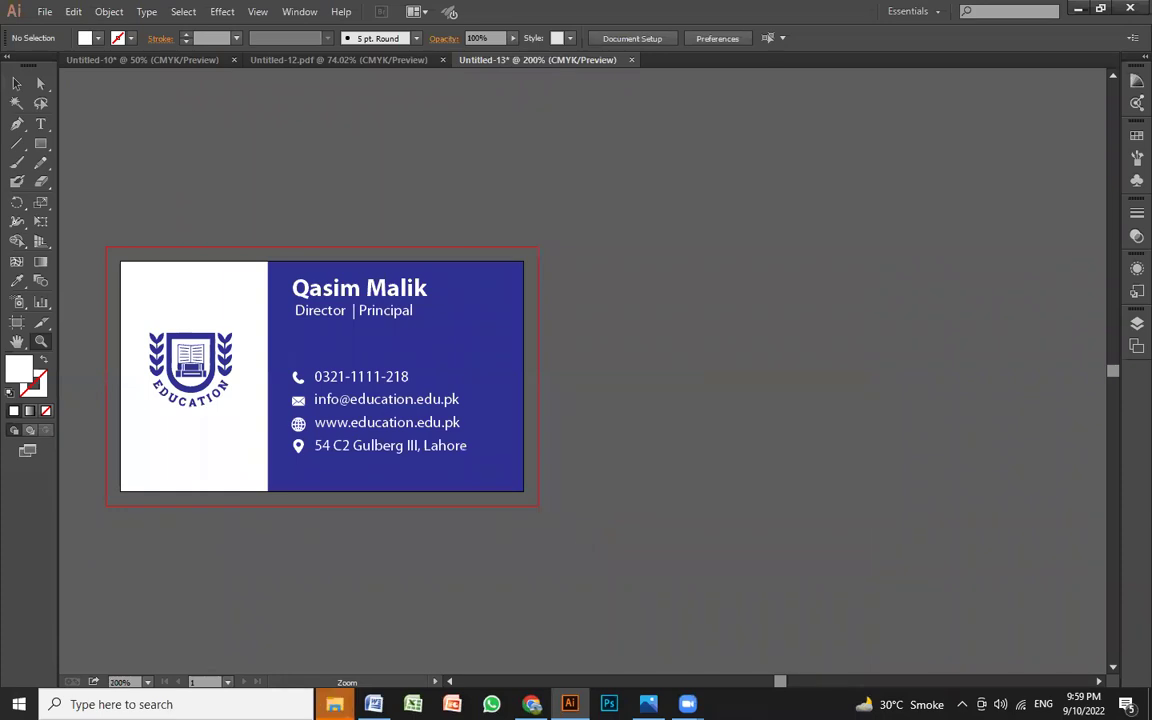
{"action": "left_click", "coordinate": [335, 704]}
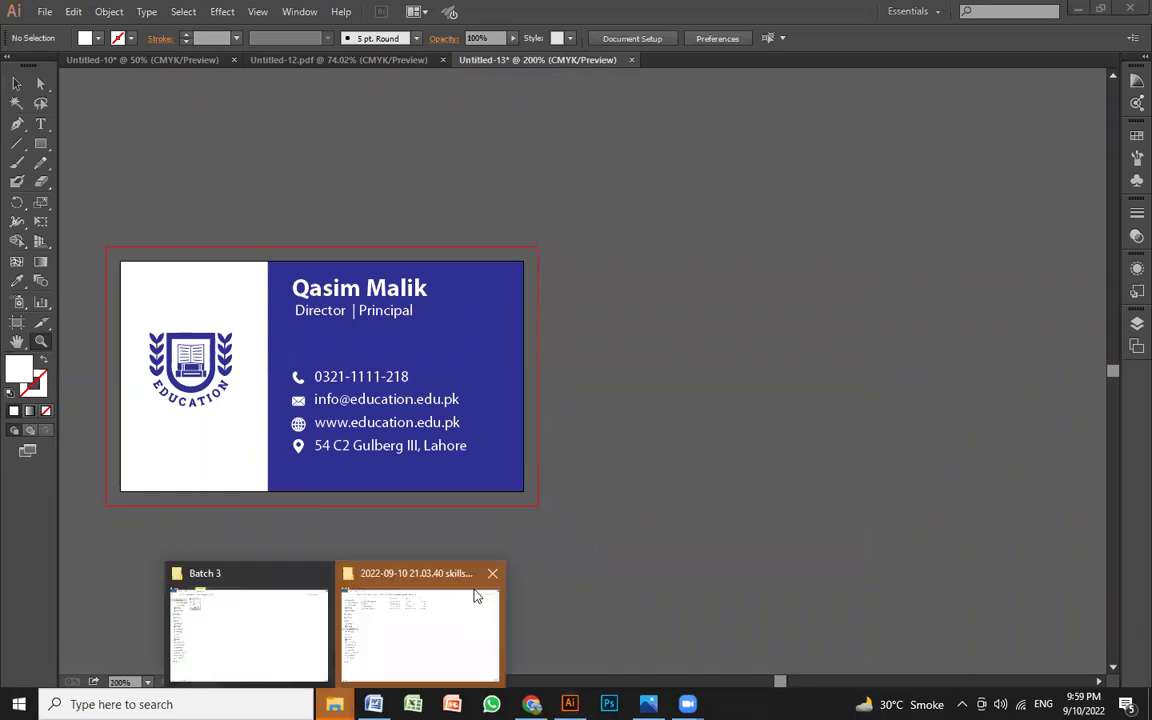
{"action": "left_click", "coordinate": [492, 573]}
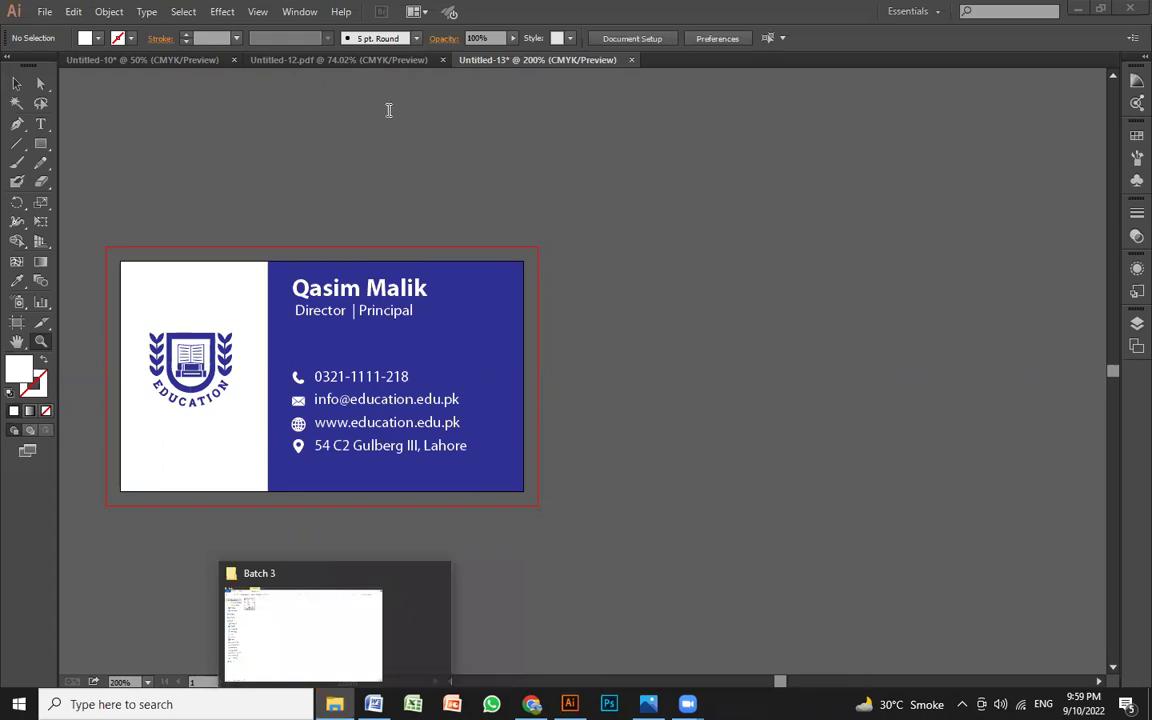
{"action": "key", "text": "alt+Tab"}
{"action": "left_click", "coordinate": [388, 110]}
Step: Search Google Images for 'student id card size in inches' and view the 2.125 × 3.375 inch preview
{"action": "type", "text": "student i"}
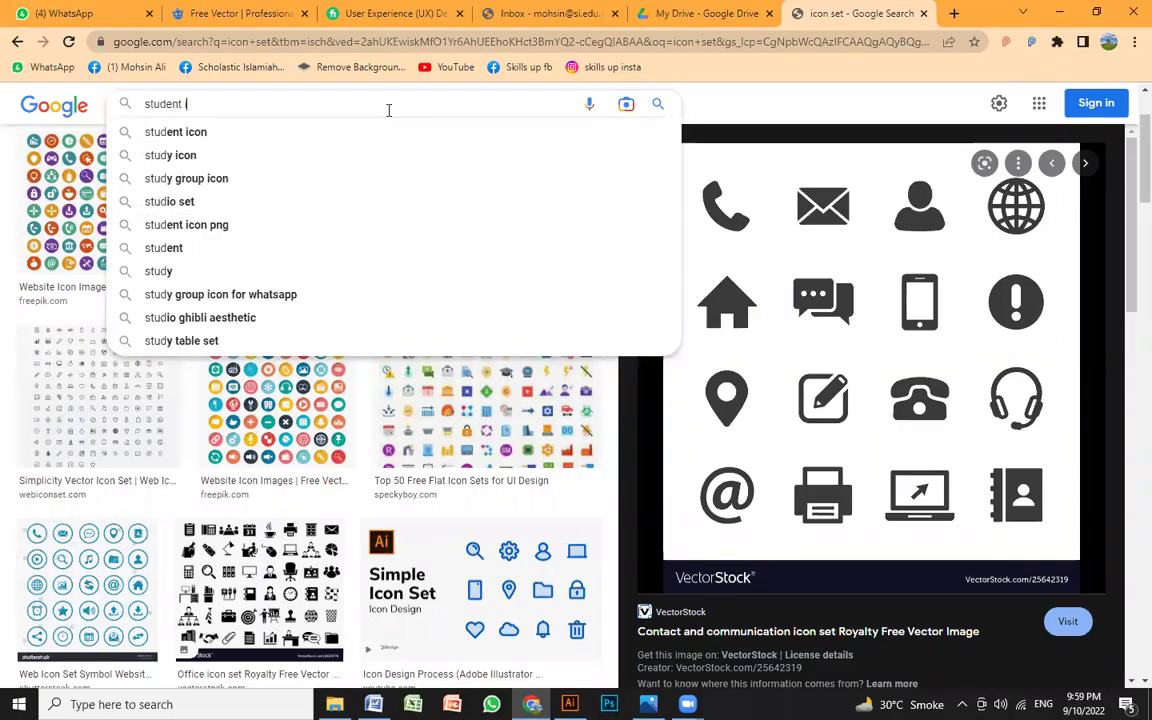
{"action": "type", "text": "d card size "}
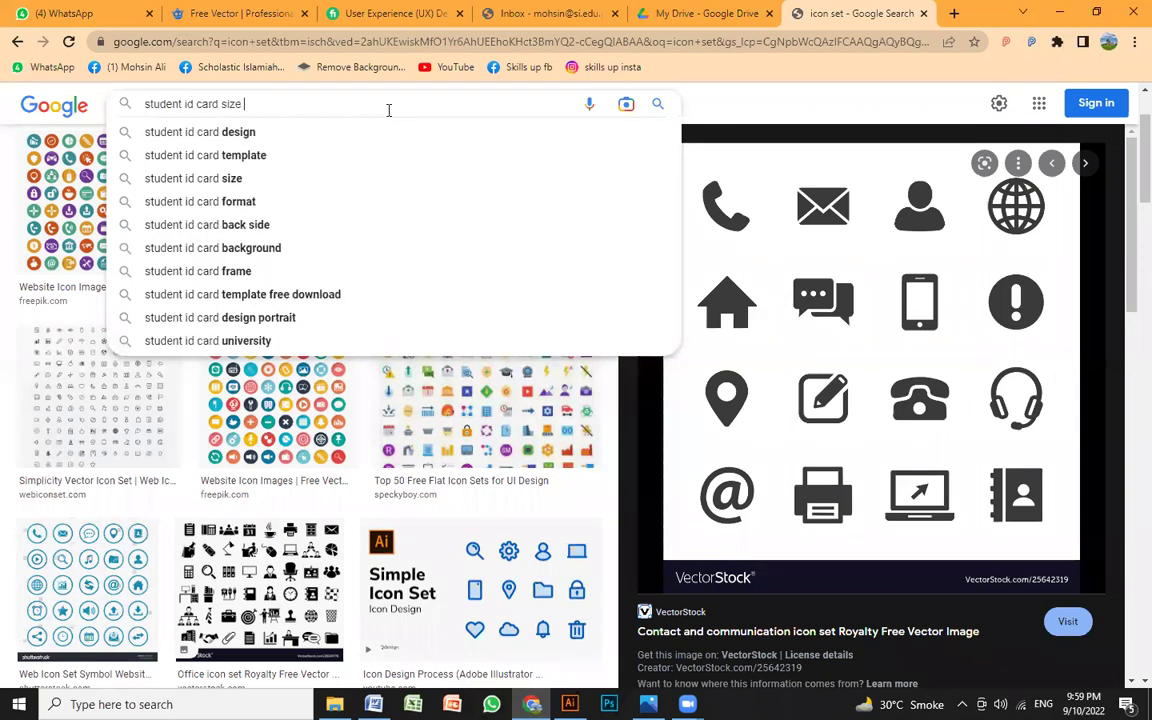
{"action": "type", "text": "in inches"}
{"action": "key", "text": "Return"}
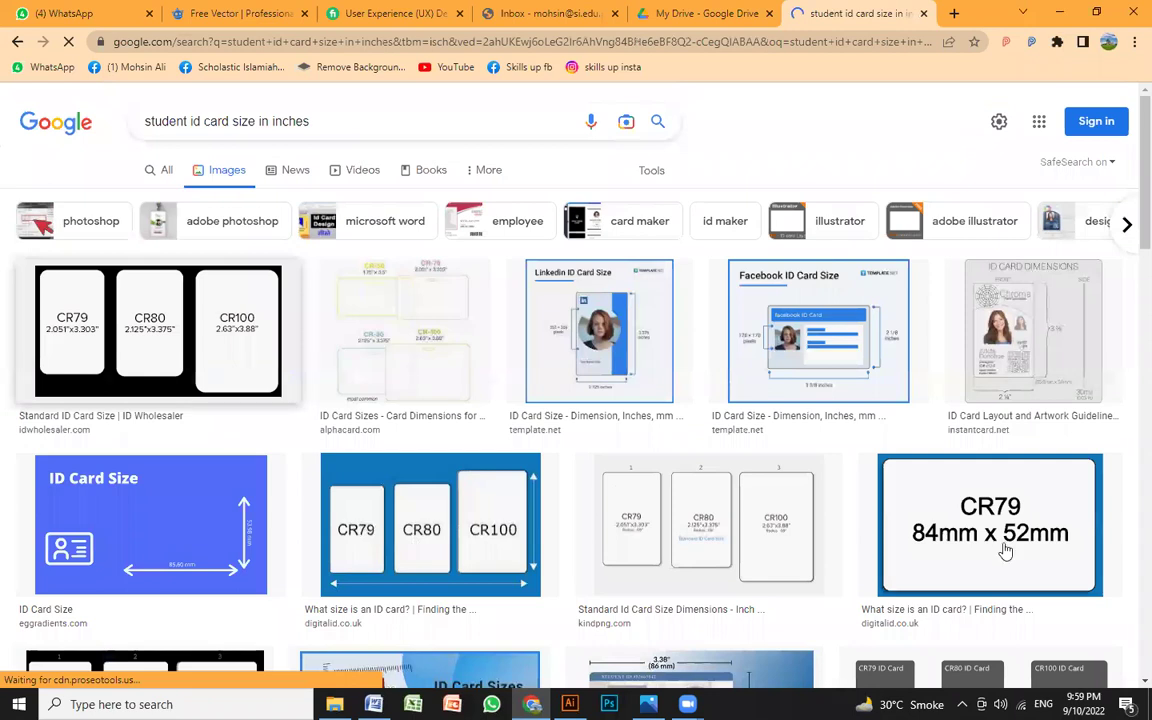
{"action": "left_click", "coordinate": [585, 305]}
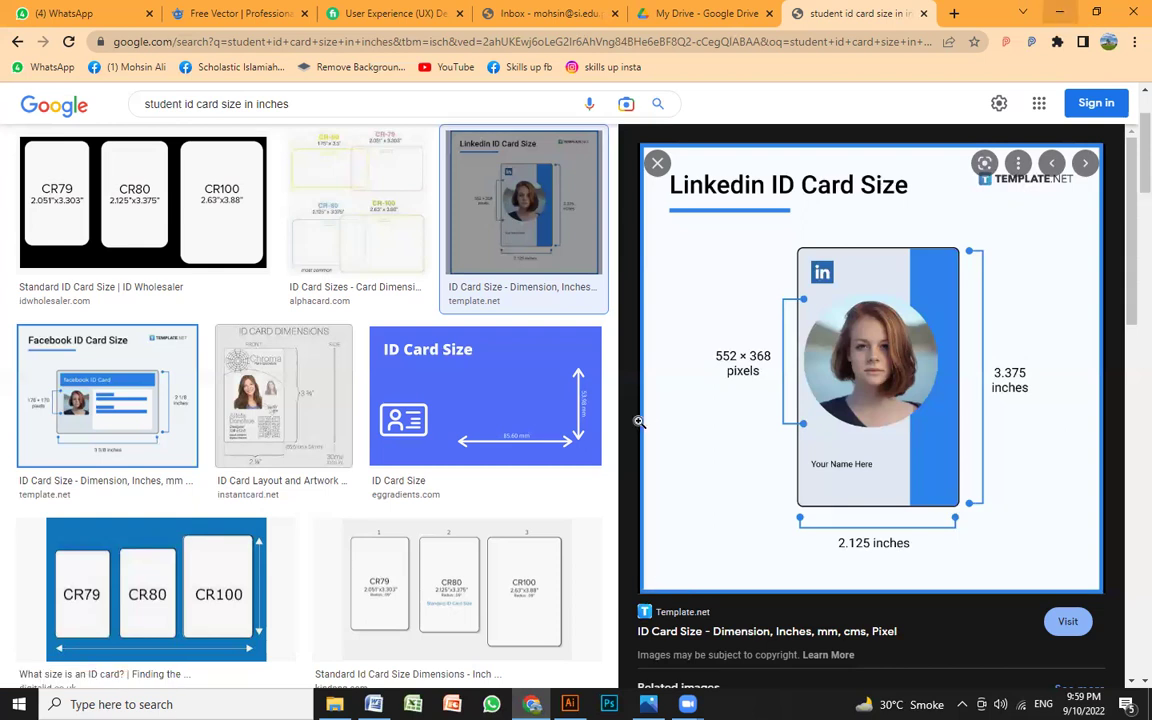
{"action": "key", "text": "alt+Tab"}
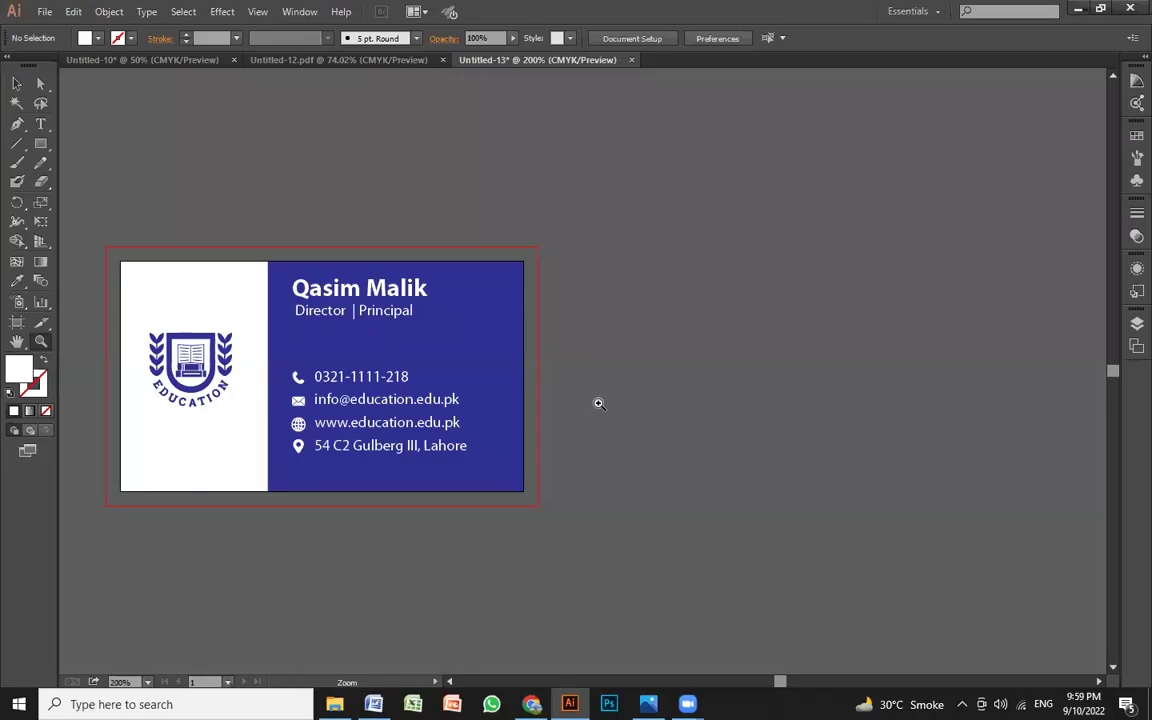
Step: Duplicate the card's artboard to its right and turn the copy to a portrait 2 × 3.5 in layout
{"action": "key", "text": "shift+o"}
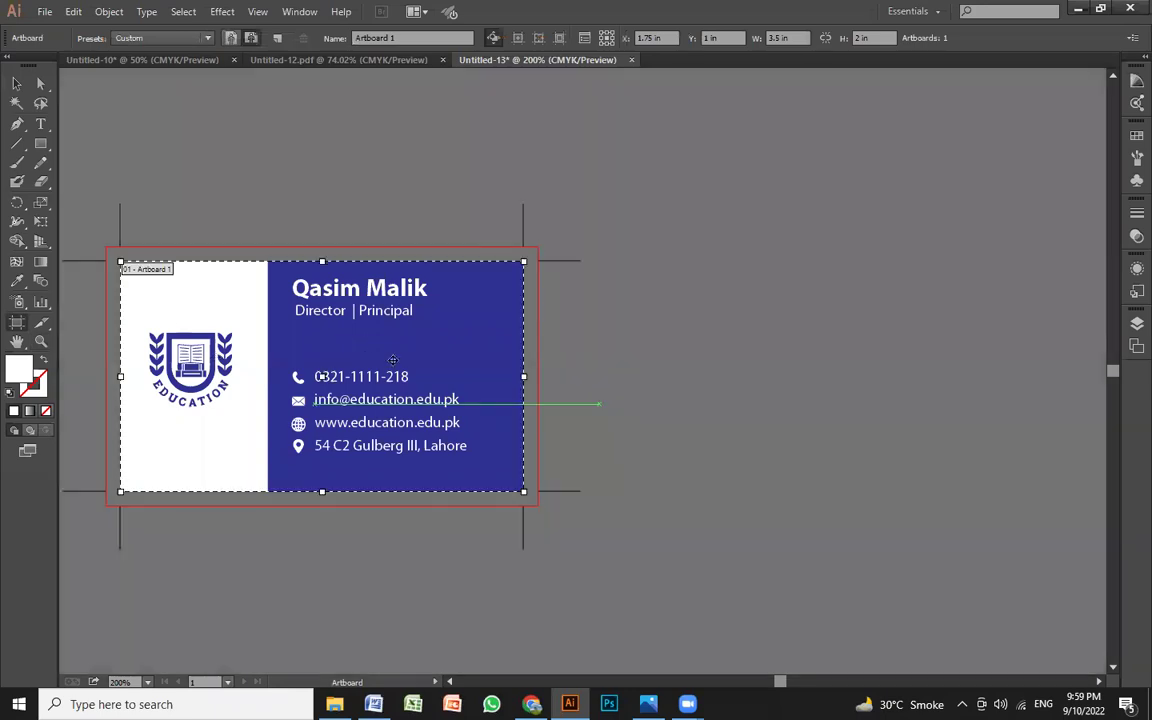
{"action": "left_click_drag", "start_coordinate": [393, 360], "coordinate": [850, 360]}
{"action": "left_click_drag", "start_coordinate": [913, 378], "coordinate": [913, 375]}
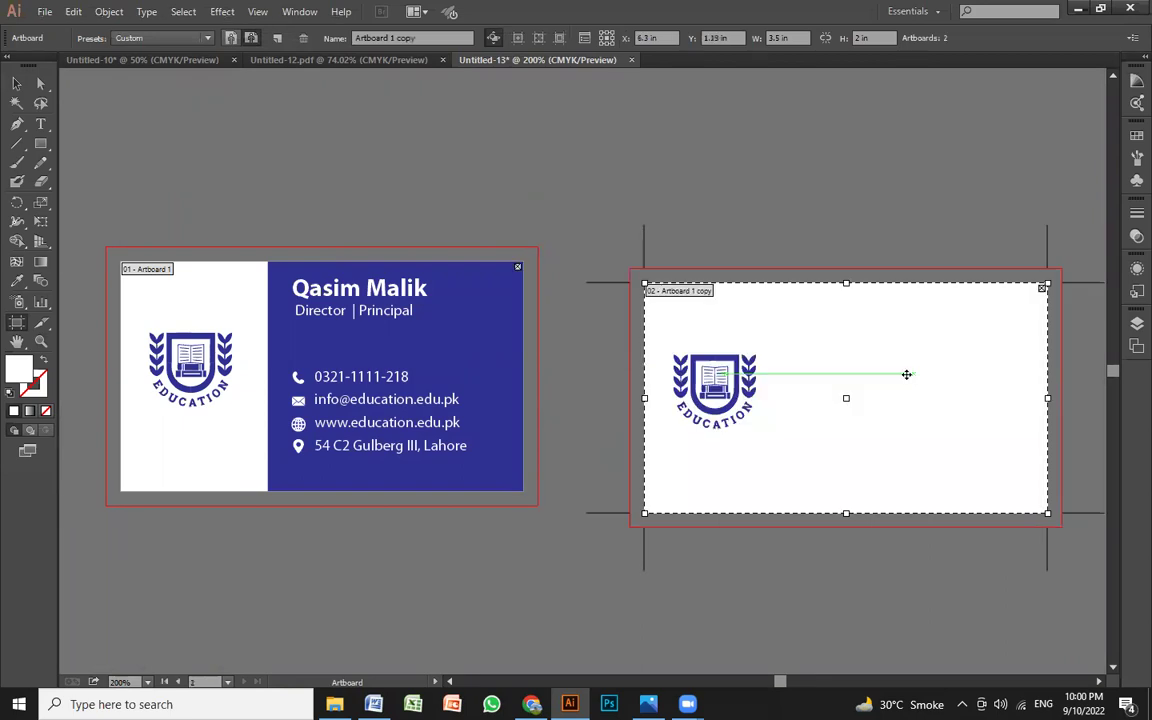
{"action": "left_click", "coordinate": [231, 38]}
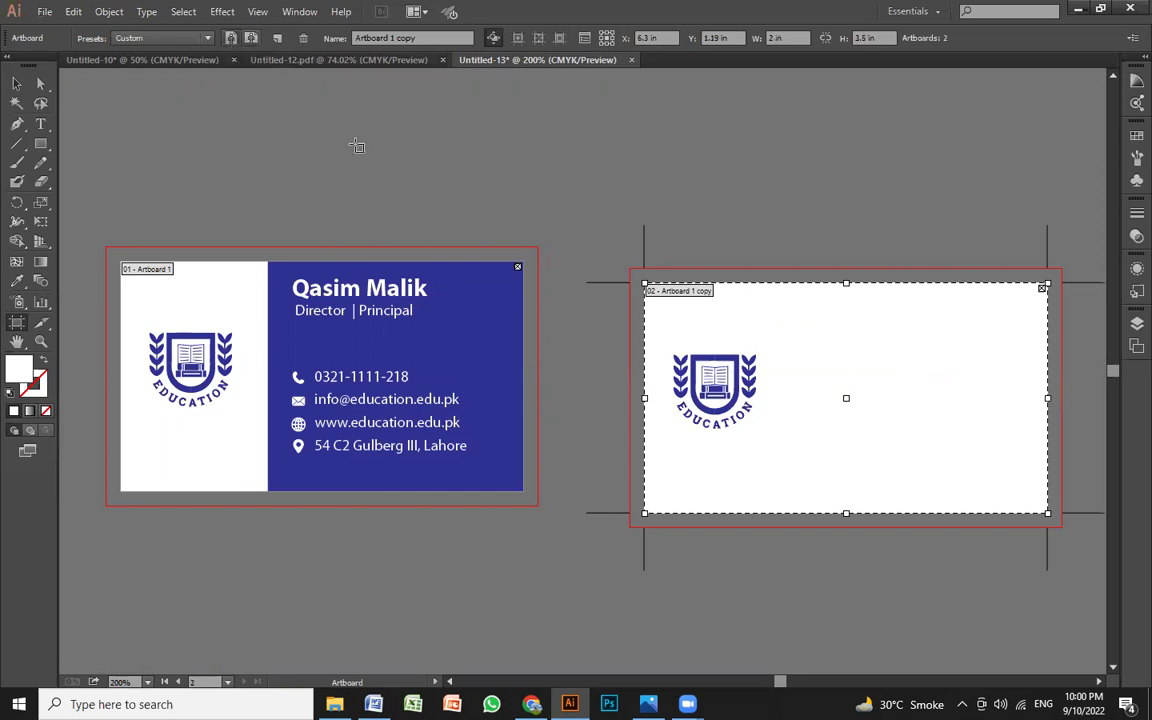
{"action": "key", "text": "Escape"}
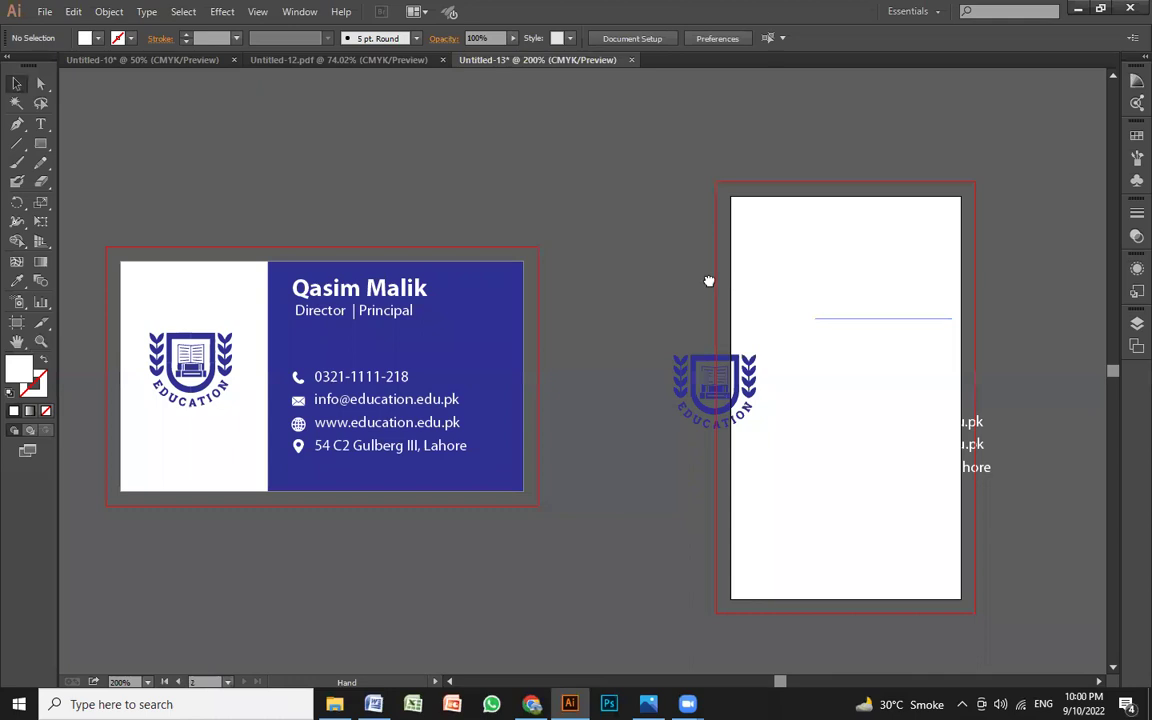
Step: Move the copied logo and contact text off the portrait artboard, then check the ID card size reference in the browser
{"action": "left_click_drag", "start_coordinate": [865, 338], "coordinate": [717, 293]}
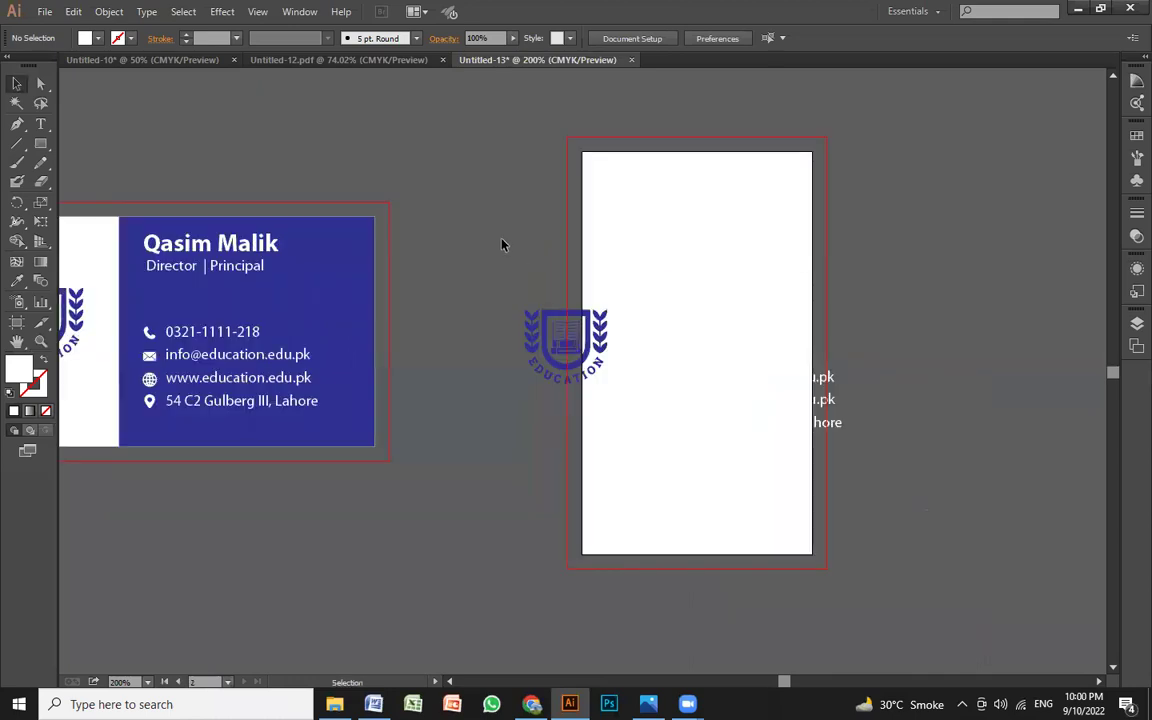
{"action": "key", "text": "ctrl+a"}
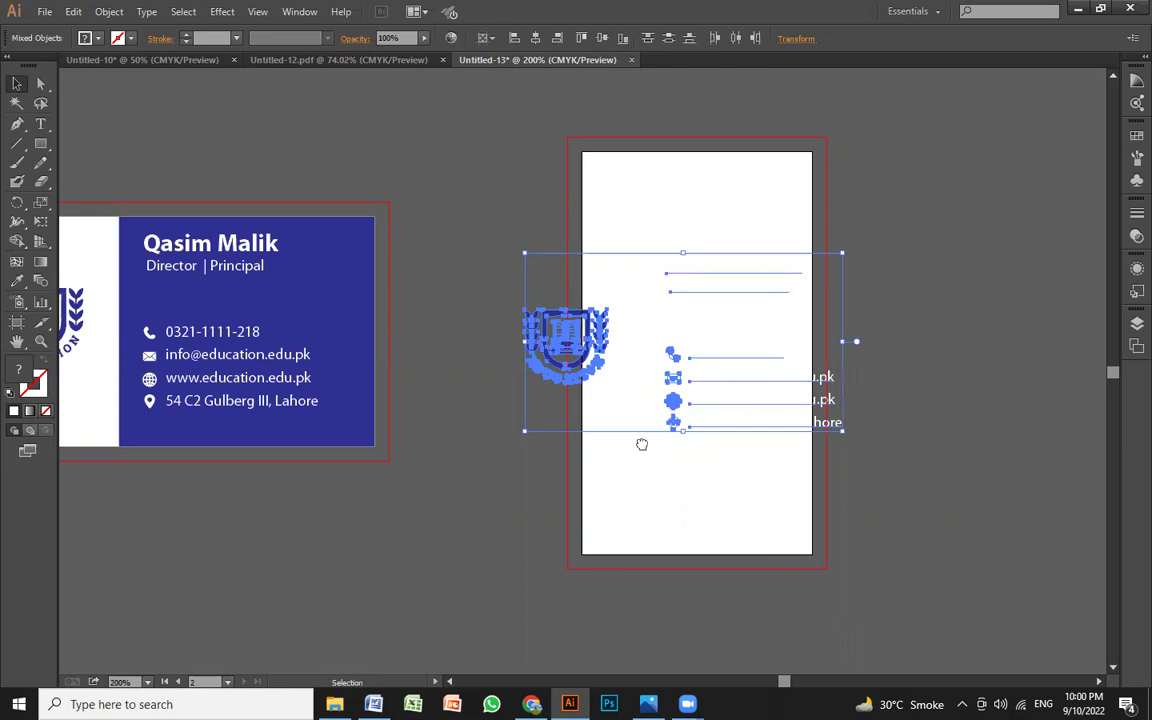
{"action": "left_click_drag", "start_coordinate": [642, 444], "coordinate": [533, 422]}
{"action": "left_click_drag", "start_coordinate": [649, 376], "coordinate": [650, 370]}
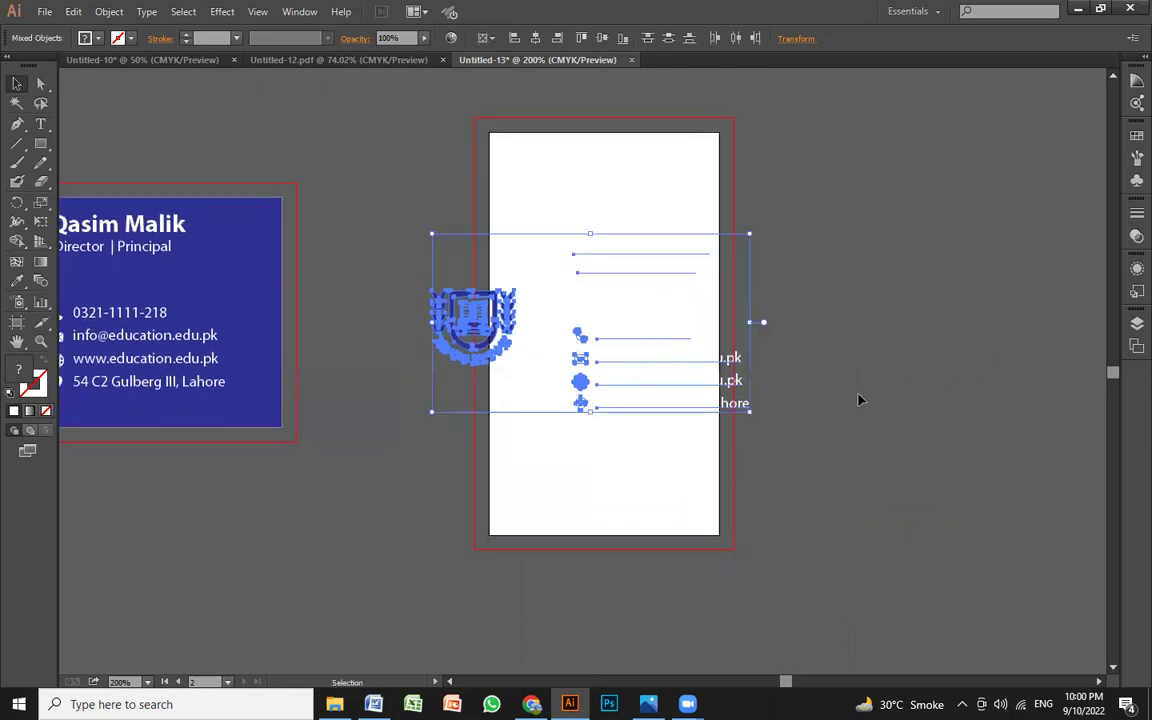
{"action": "left_click_drag", "start_coordinate": [985, 420], "coordinate": [990, 426]}
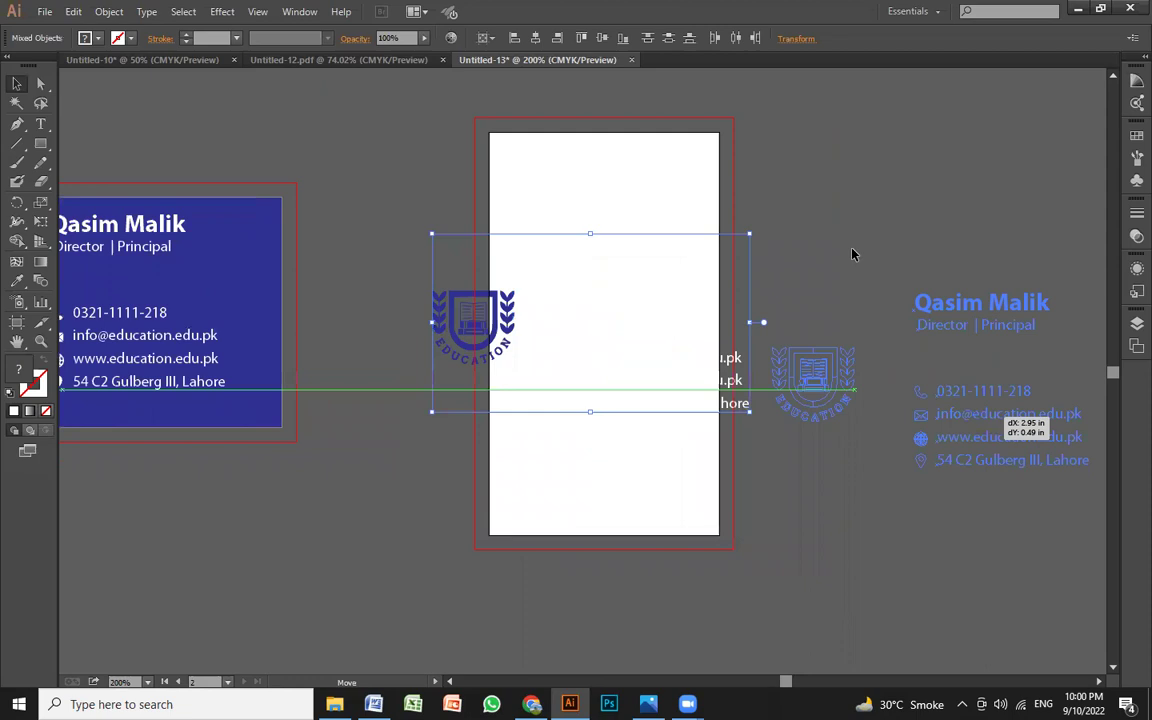
{"action": "left_click", "coordinate": [542, 220]}
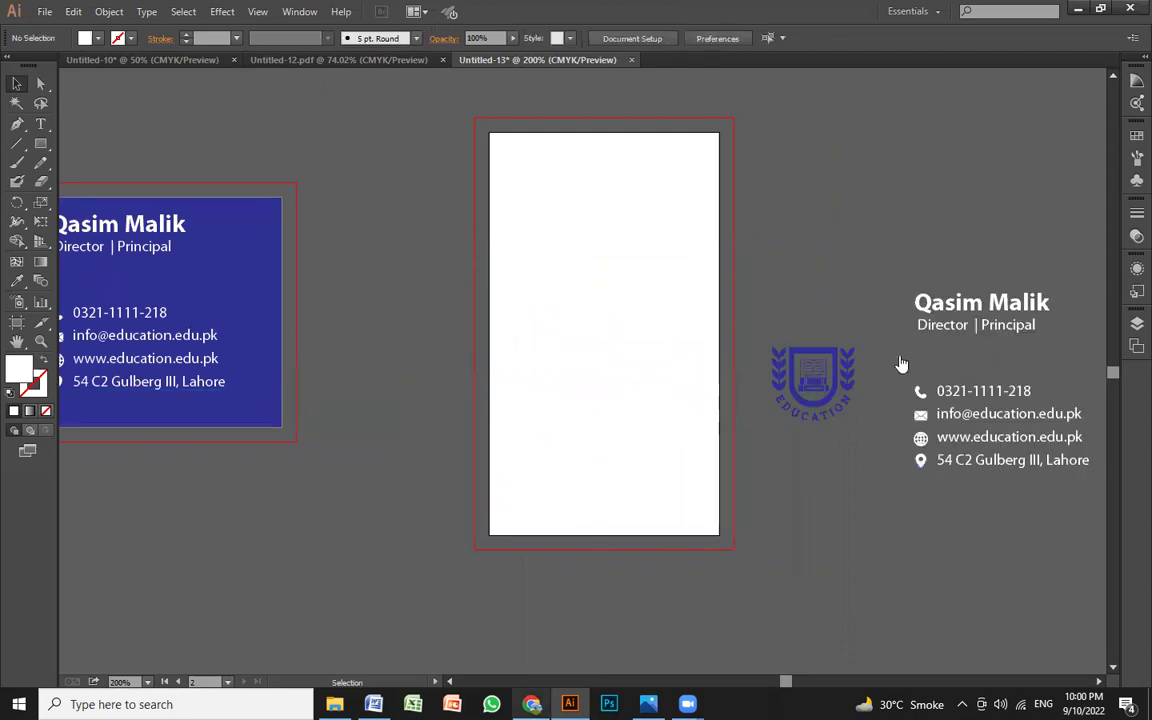
{"action": "key", "text": "alt+Tab"}
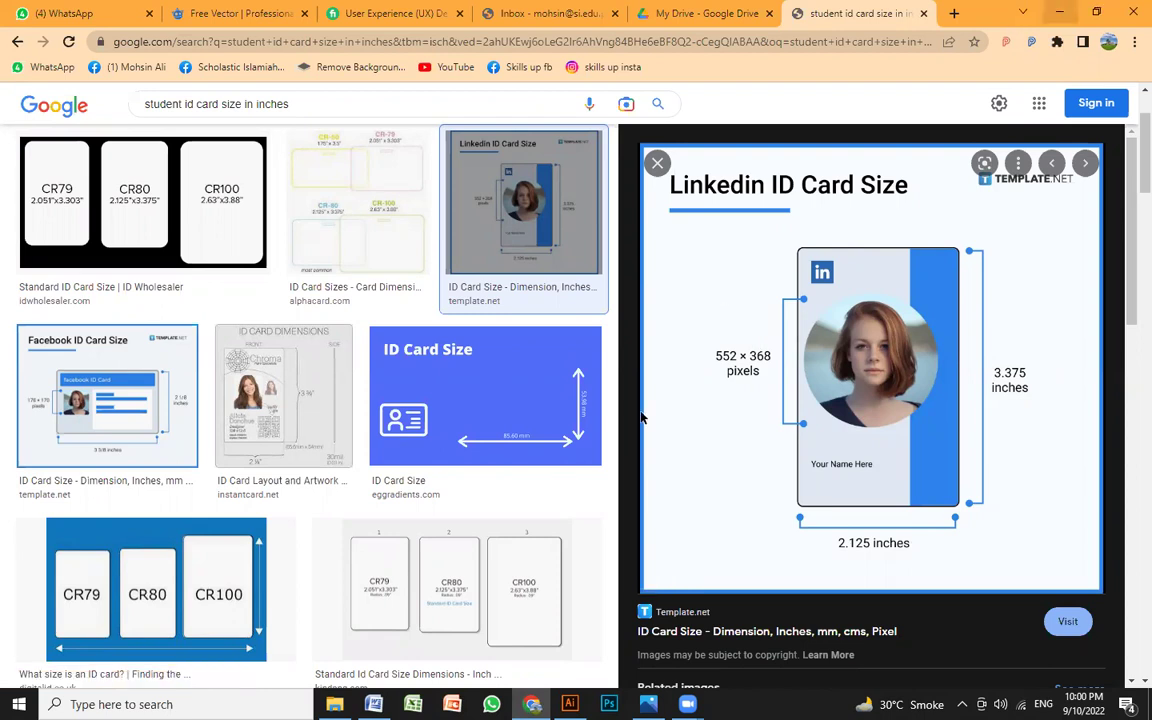
{"action": "key", "text": "alt+Tab"}
Step: Draw a tall rectangle down the portrait card's right side and fill it with the card's blue
{"action": "key", "text": "m"}
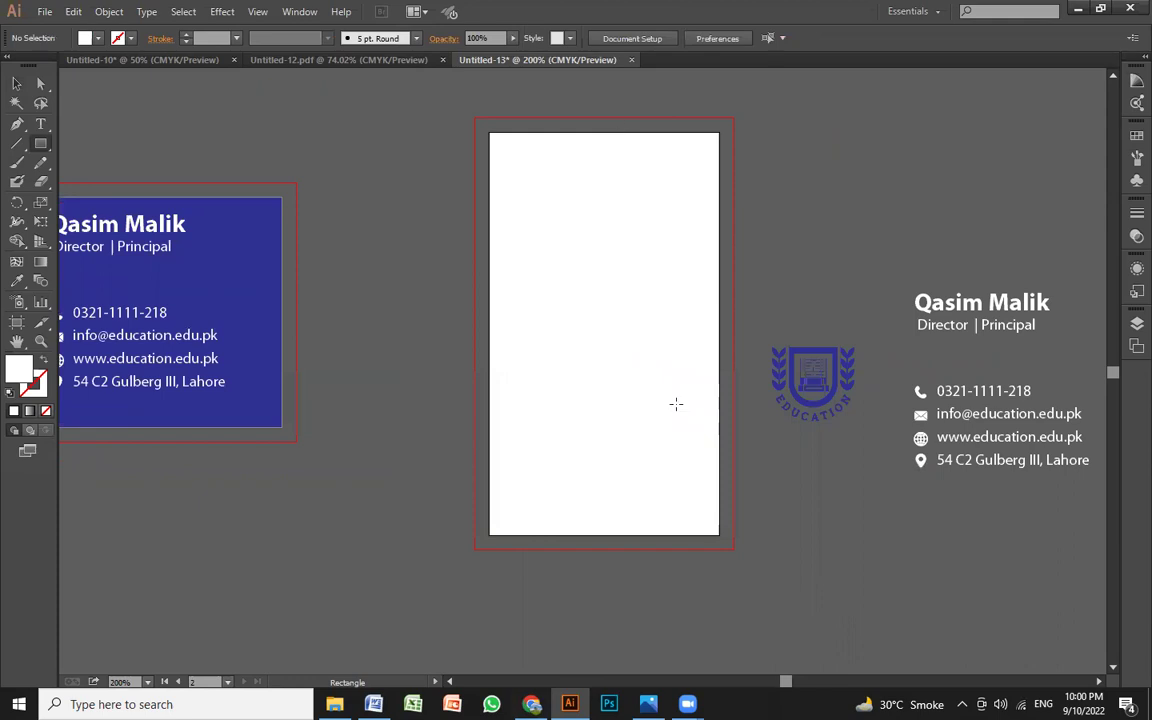
{"action": "left_click_drag", "start_coordinate": [627, 132], "coordinate": [658, 251]}
{"action": "left_click_drag", "start_coordinate": [714, 543], "coordinate": [719, 537]}
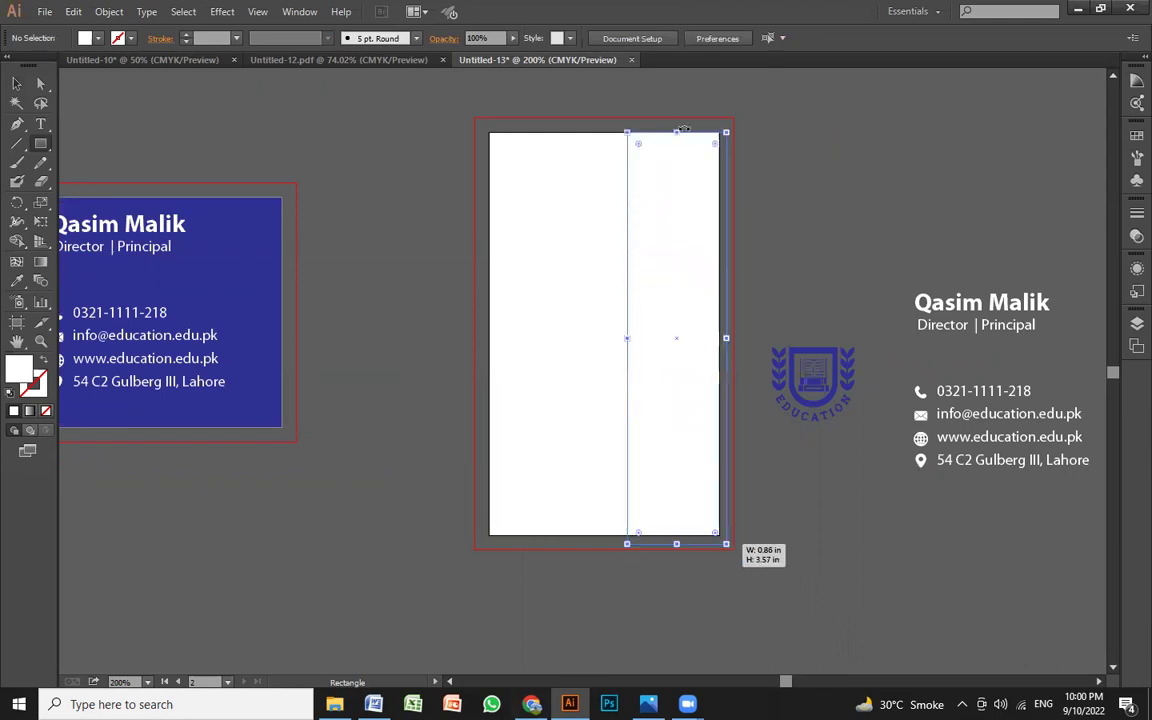
{"action": "key", "text": "v"}
{"action": "left_click_drag", "start_coordinate": [679, 125], "coordinate": [679, 127]}
{"action": "key", "text": "i"}
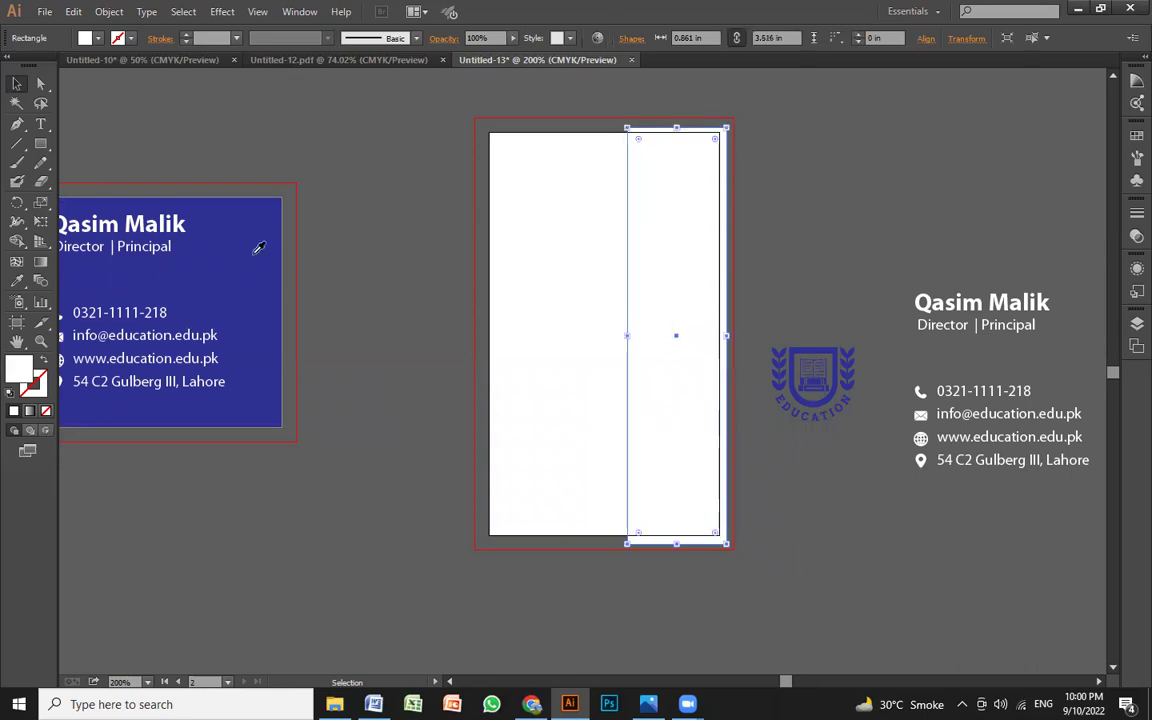
{"action": "left_click", "coordinate": [226, 309]}
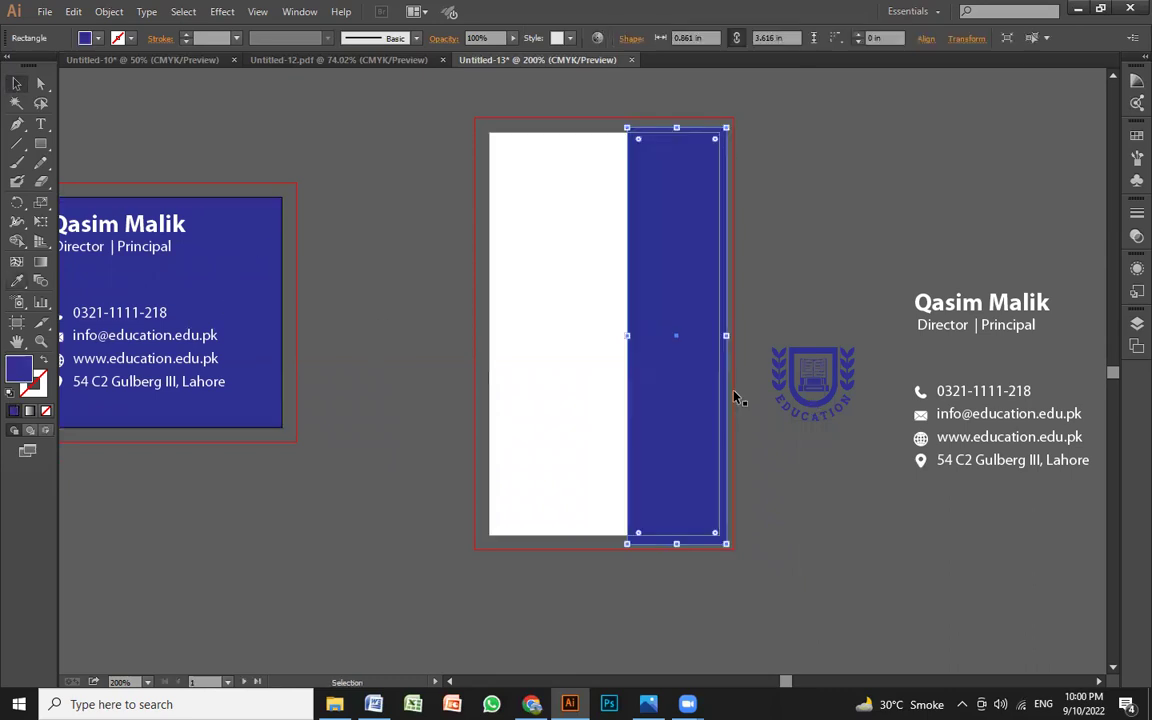
Step: Place the EDUCATION logo in the portrait card's top-left corner
{"action": "left_click", "coordinate": [826, 382]}
{"action": "mouse_move", "coordinate": [568, 198]}
{"action": "left_mouse_down"}
{"action": "mouse_move", "coordinate": [547, 184]}
{"action": "mouse_move", "coordinate": [567, 201]}
{"action": "left_mouse_up"}
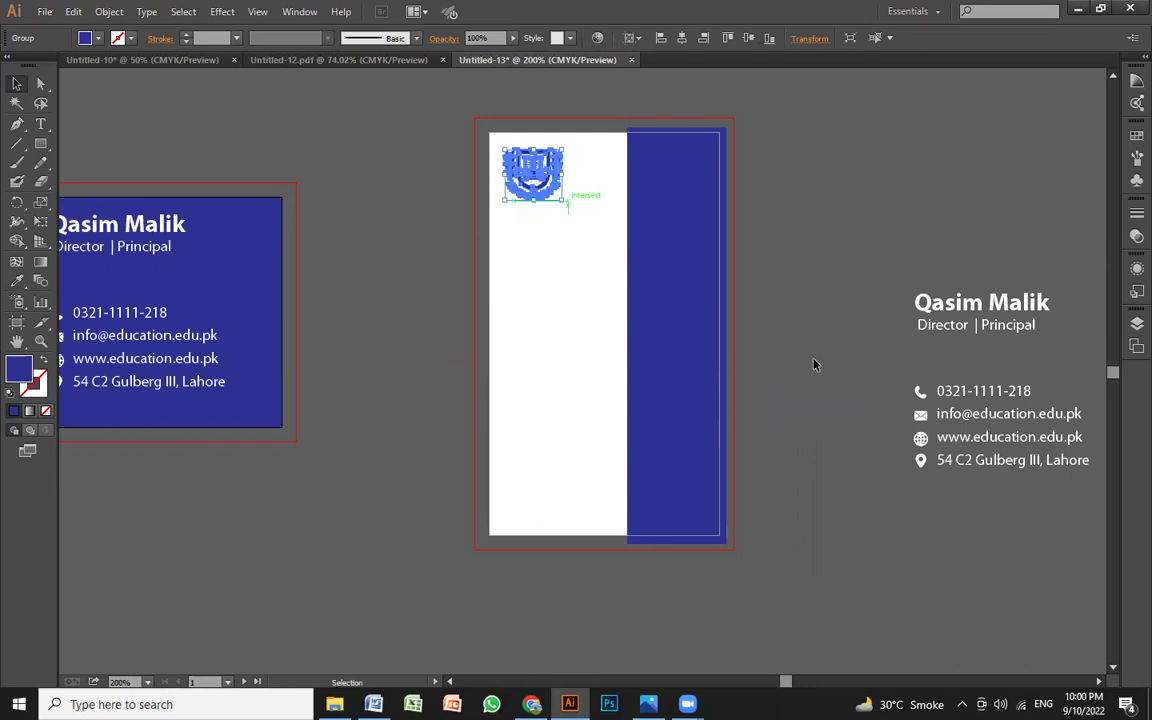
{"action": "left_click", "coordinate": [877, 384]}
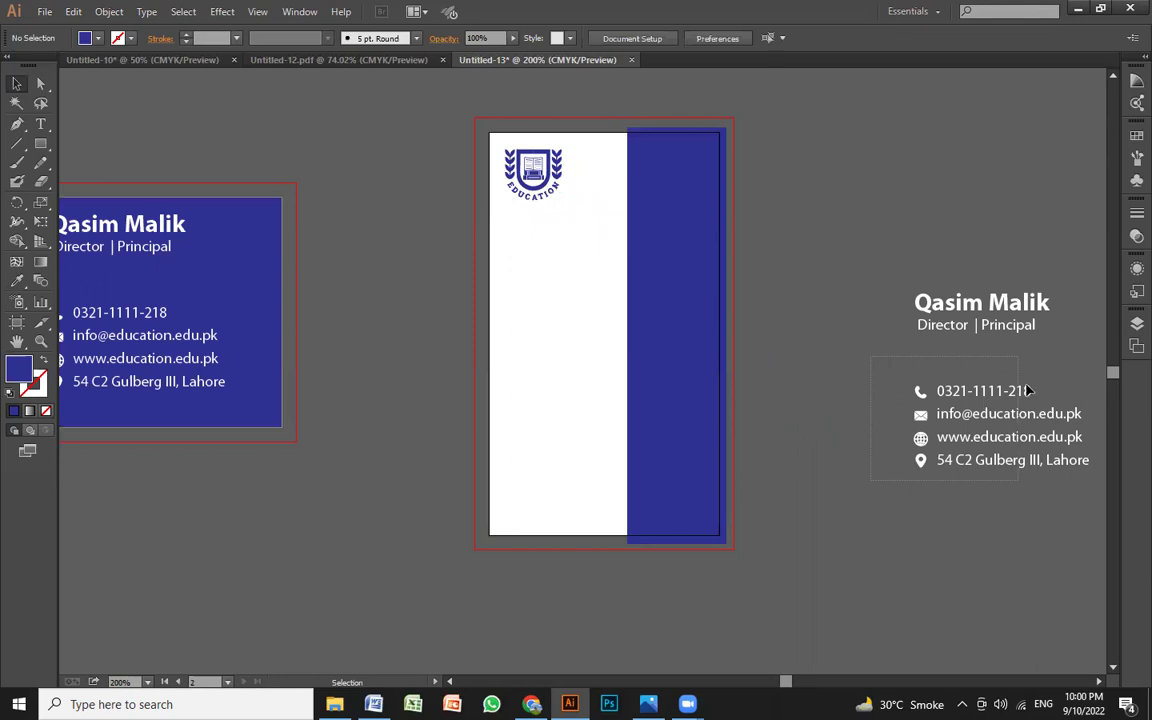
Step: Recolour the contact details with the blue panel's colour
{"action": "left_click_drag", "start_coordinate": [1090, 385], "coordinate": [573, 491]}
{"action": "key", "text": "i"}
{"action": "left_click", "coordinate": [650, 450]}
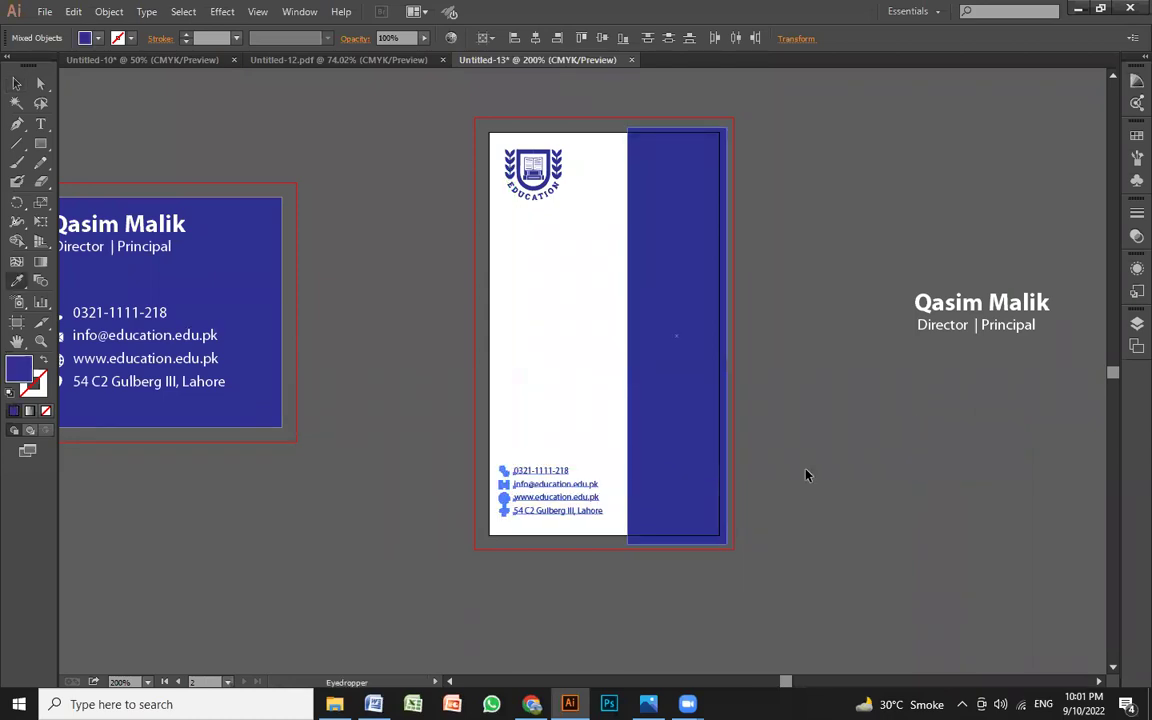
{"action": "key", "text": "v"}
{"action": "left_click", "coordinate": [855, 289]}
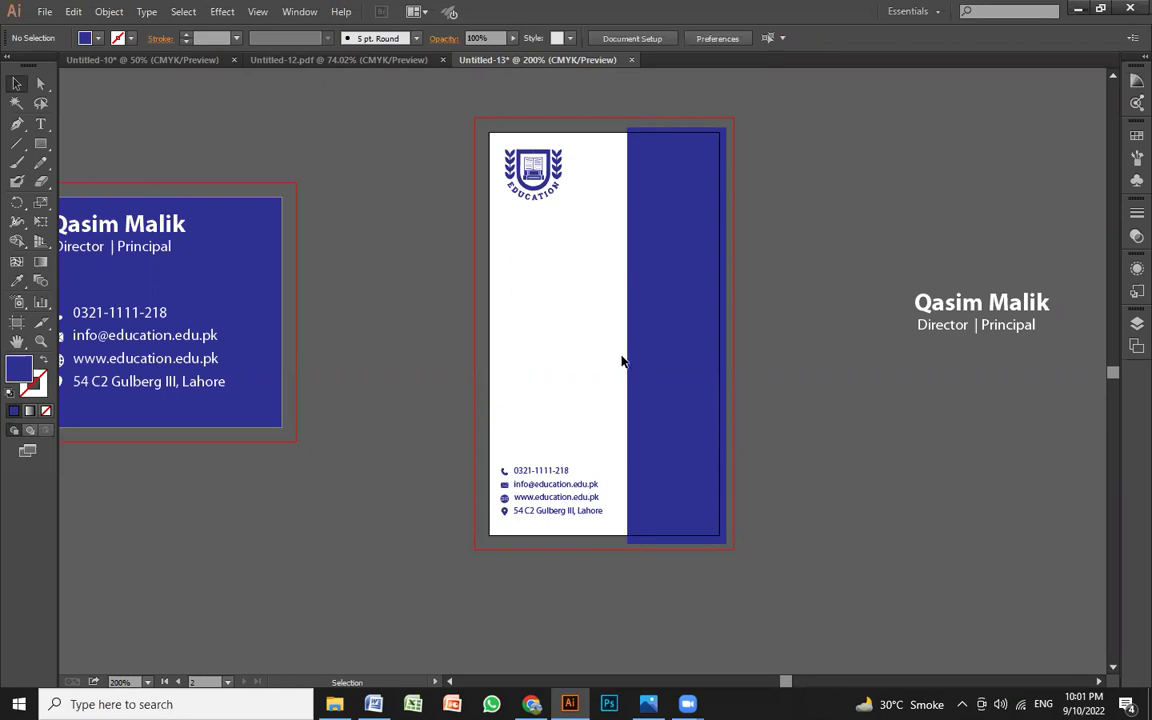
Step: Draw a large circle, move it onto the card's middle, and send it behind the blue panel
{"action": "key", "text": "l"}
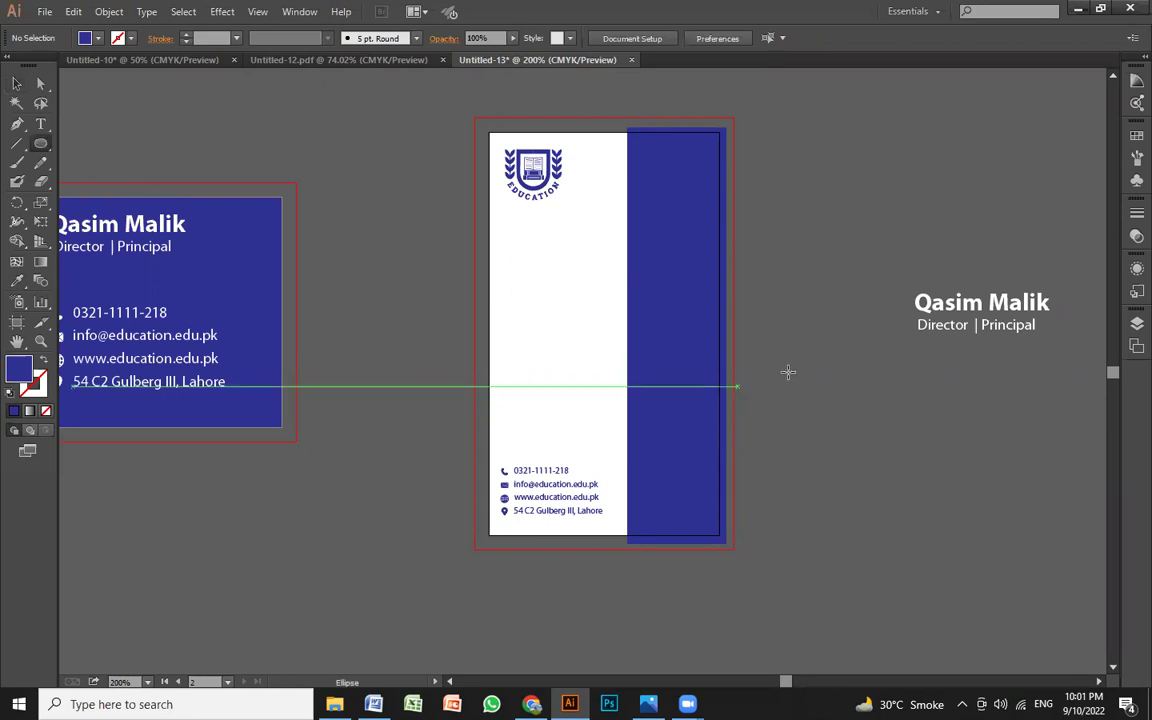
{"action": "mouse_move", "coordinate": [687, 261]}
{"action": "left_mouse_down"}
{"action": "mouse_move", "coordinate": [800, 375]}
{"action": "mouse_move", "coordinate": [760, 390]}
{"action": "left_mouse_up"}
{"action": "key", "text": "v"}
{"action": "left_click_drag", "start_coordinate": [631, 372], "coordinate": [657, 375]}
{"action": "key", "text": "ctrl+bracketleft"}
{"action": "key", "text": "ctrl+shift+a"}
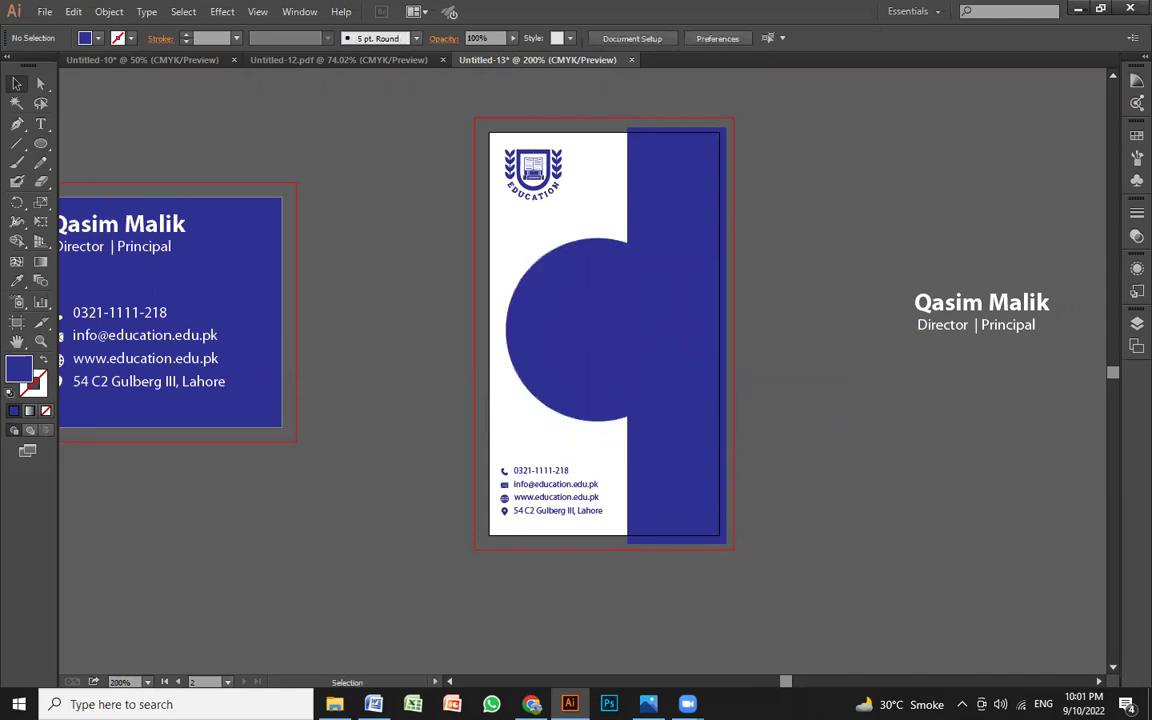
Step: Search Google Images for 'student' and copy the photo of the smiling college student
{"action": "key", "text": "alt+Tab"}
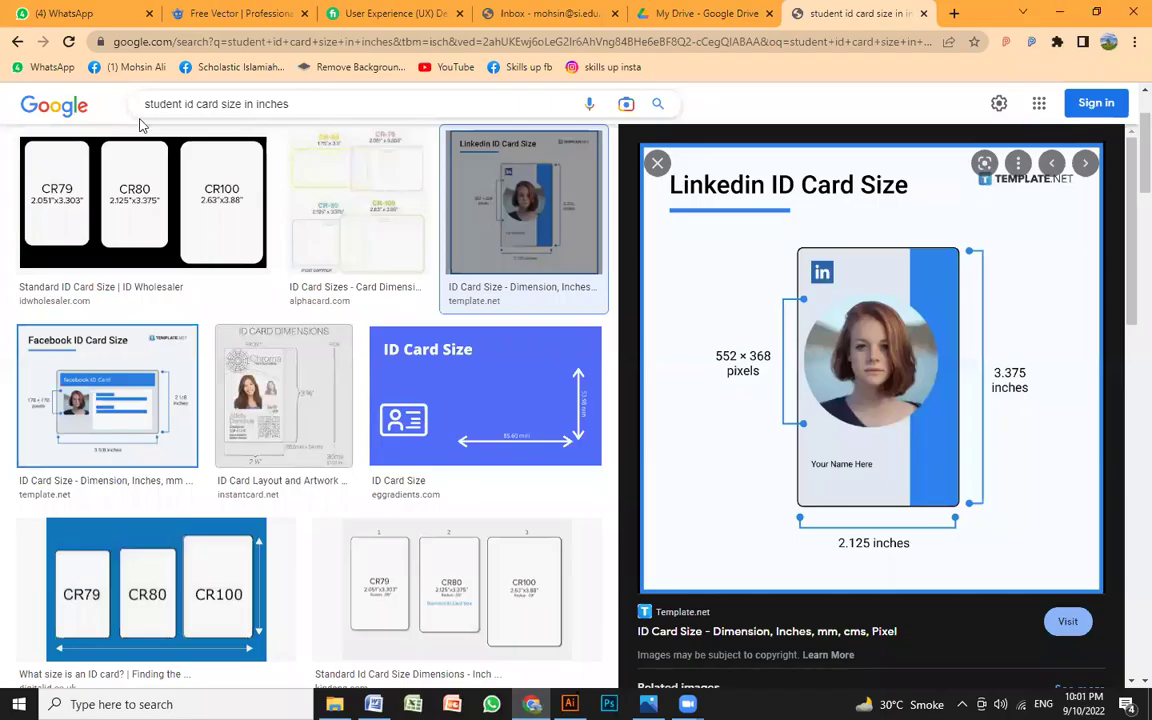
{"action": "type", "text": "stud"}
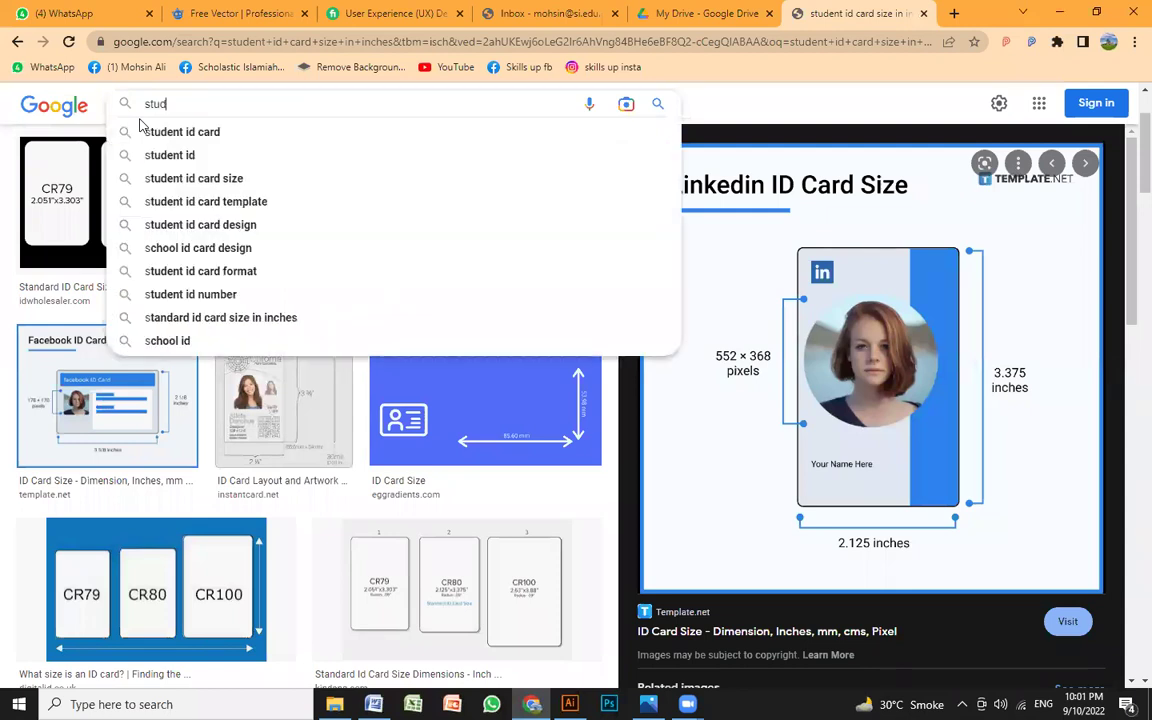
{"action": "type", "text": "ent"}
{"action": "key", "text": "Return"}
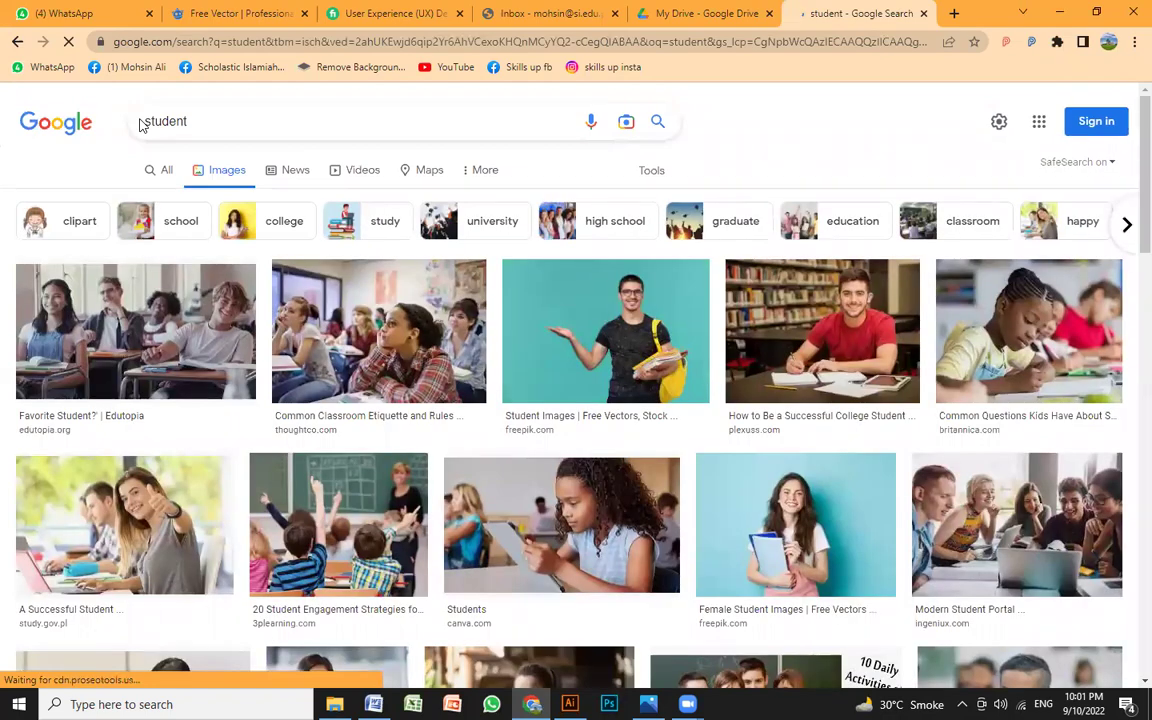
{"action": "left_click", "coordinate": [882, 335]}
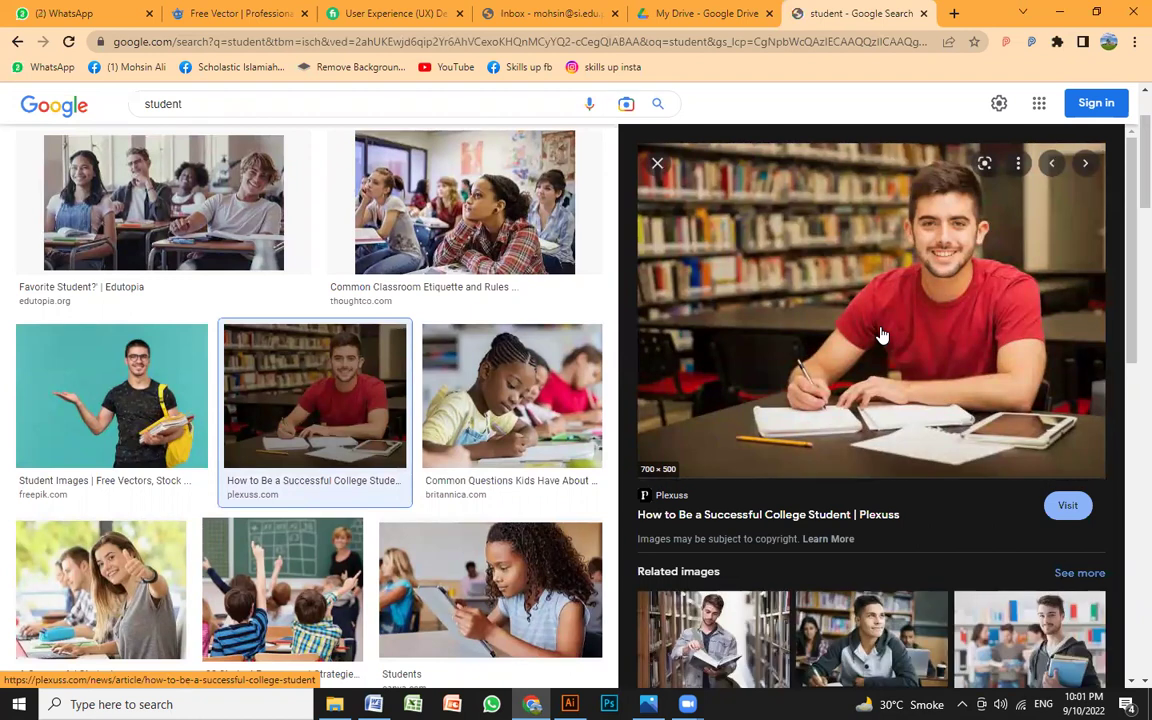
{"action": "right_click", "coordinate": [889, 288]}
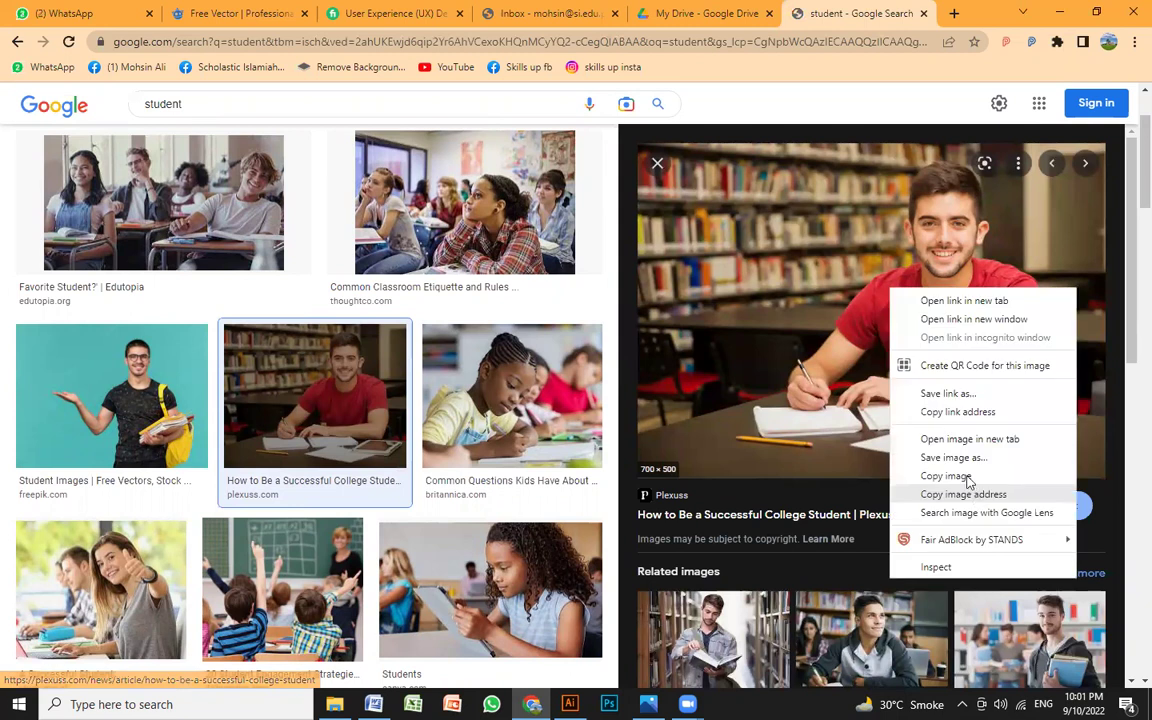
{"action": "left_click", "coordinate": [959, 408]}
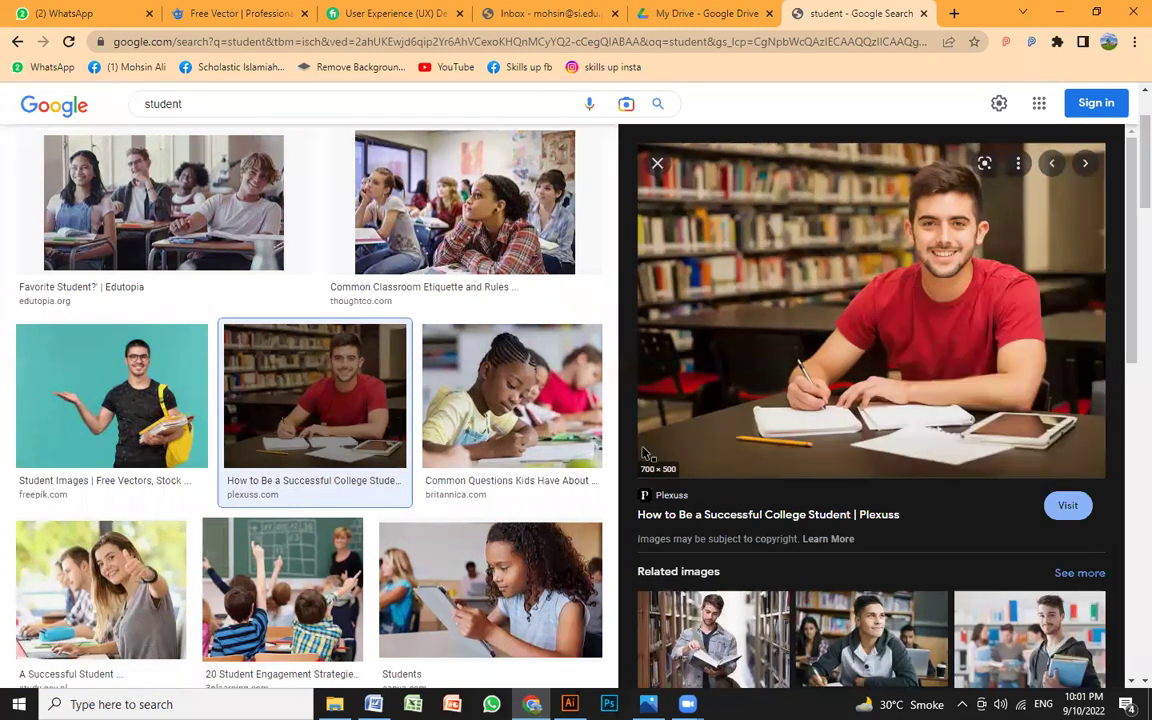
{"action": "key", "text": "alt+Tab"}
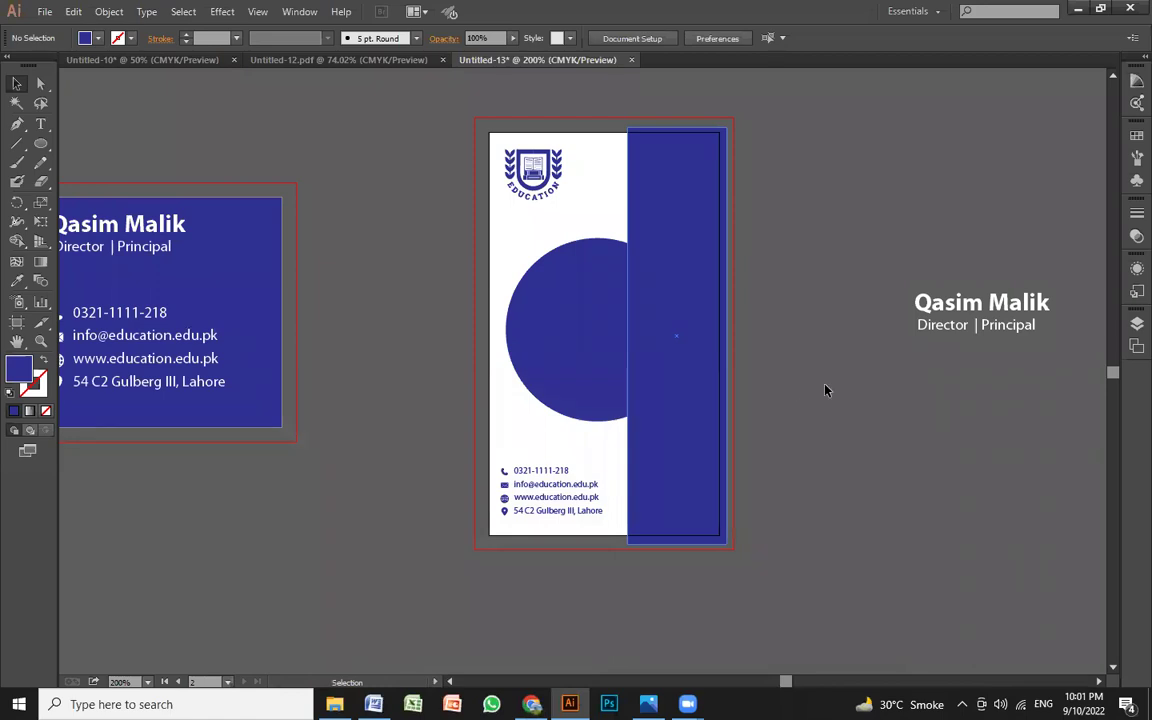
Step: Paste the student photo, shrink it to about 2.72 × 1.95 in beside the card, and move the blue circle onto it
{"action": "key", "text": "a"}
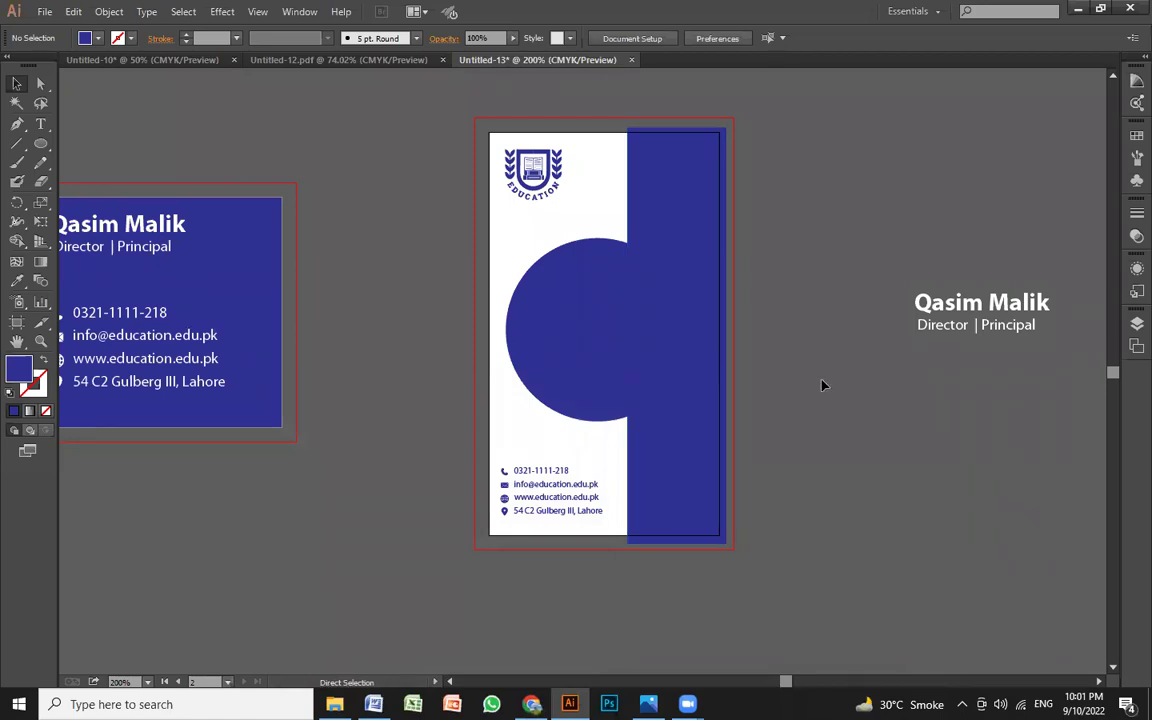
{"action": "key", "text": "ctrl+v"}
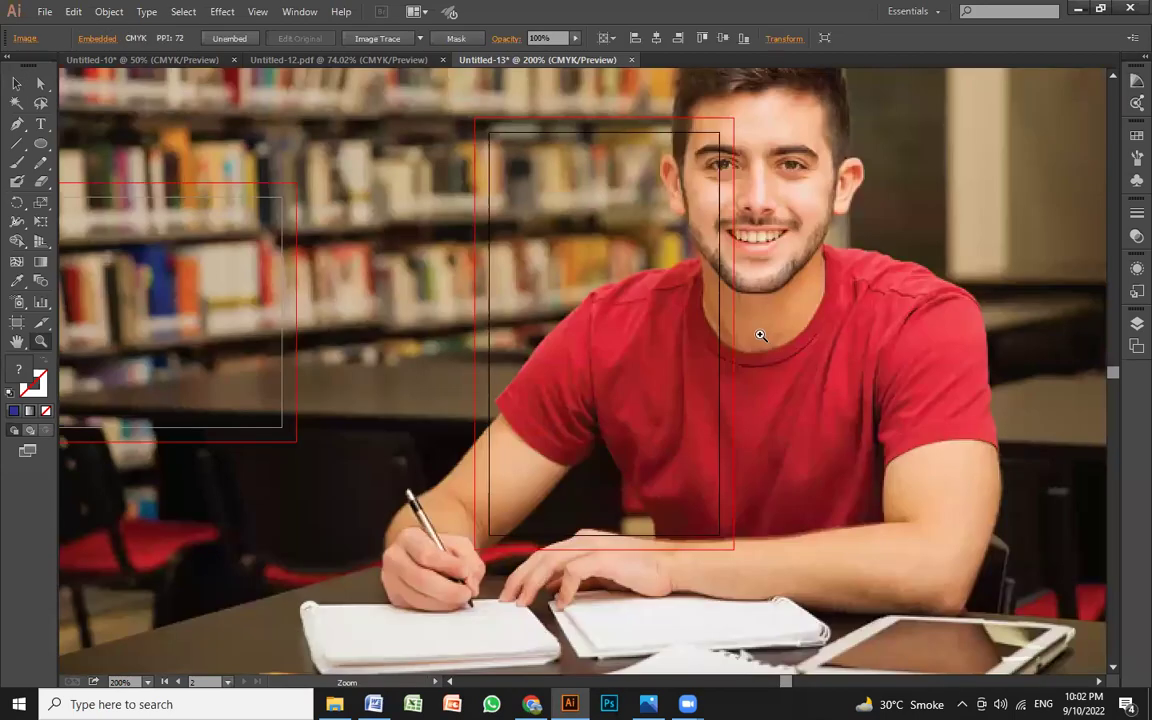
{"action": "key", "text": "ctrl+minus"}
{"action": "key", "text": "ctrl+minus"}
{"action": "key", "text": "ctrl+minus"}
{"action": "key", "text": "v"}
{"action": "left_click_drag", "start_coordinate": [395, 333], "coordinate": [703, 331]}
{"action": "left_click_drag", "start_coordinate": [790, 289], "coordinate": [573, 545]}
{"action": "left_click_drag", "start_coordinate": [257, 327], "coordinate": [543, 517]}
{"action": "left_click_drag", "start_coordinate": [619, 458], "coordinate": [672, 462]}
{"action": "left_click", "coordinate": [280, 316]}
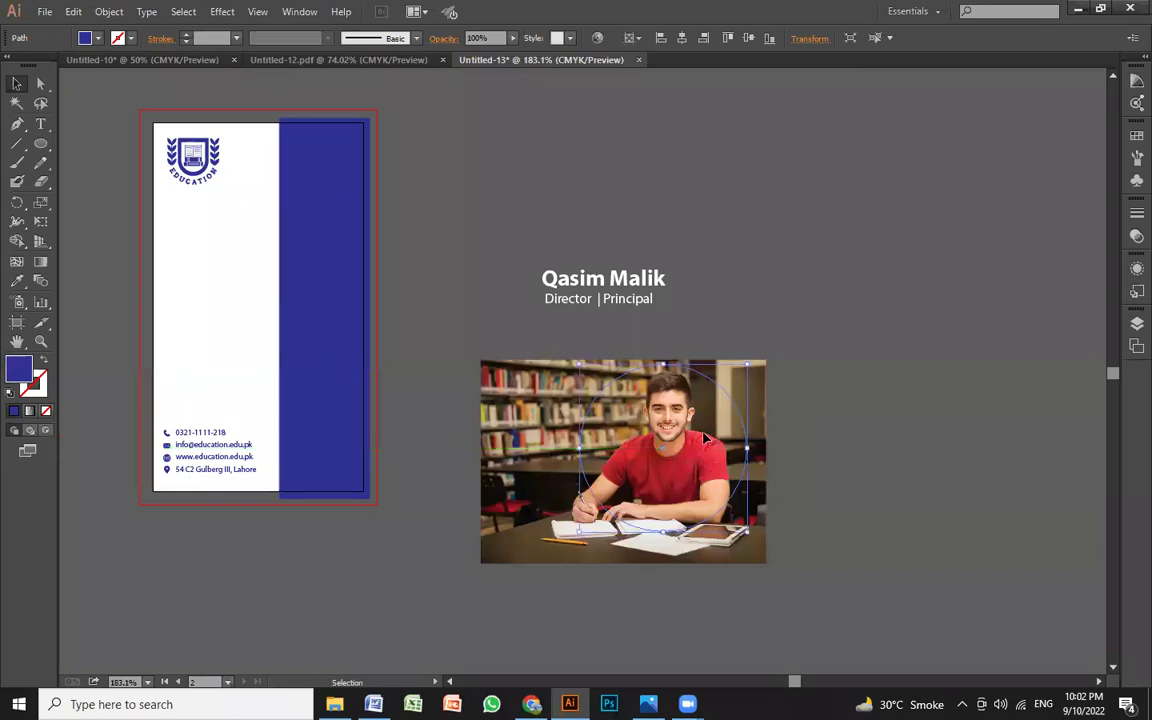
Step: Bring the blue circle in front of the photo and place a spare copy to the right
{"action": "left_click", "coordinate": [706, 437]}
{"action": "key", "text": "ctrl+shift+bracketleft"}
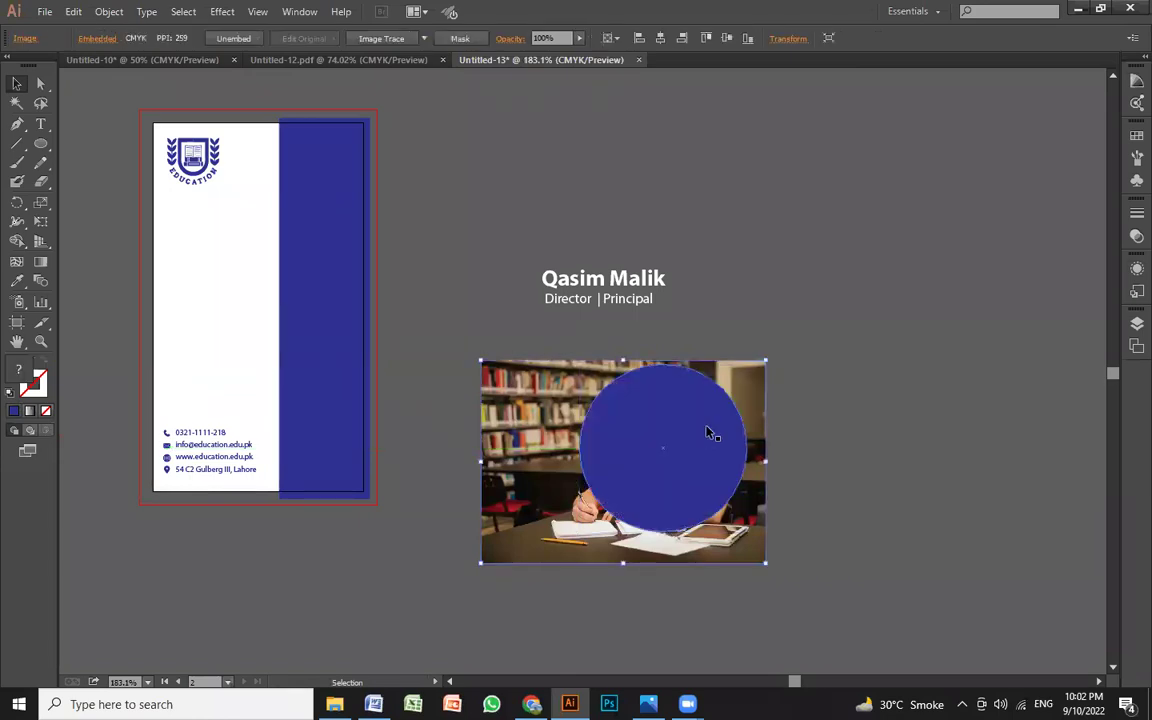
{"action": "left_click", "coordinate": [706, 433]}
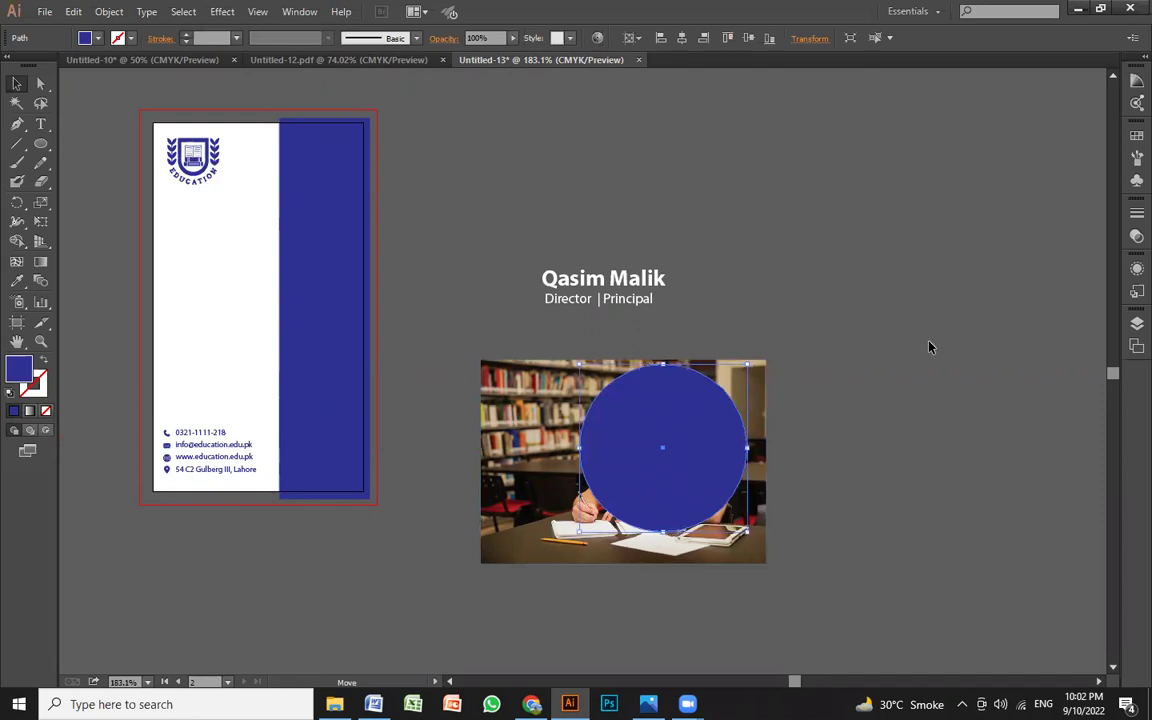
{"action": "left_click_drag", "start_coordinate": [662, 447], "coordinate": [911, 486]}
{"action": "left_click_drag", "start_coordinate": [911, 398], "coordinate": [911, 398]}
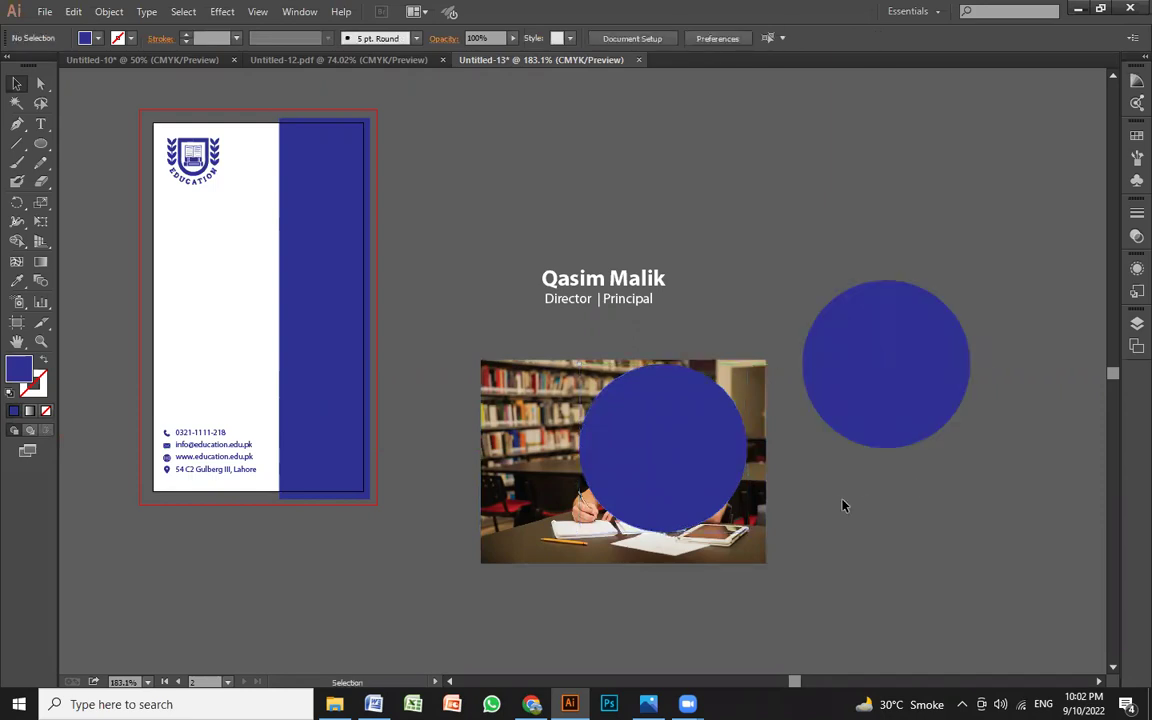
Step: Clip the photo to the circle, then enlarge and shift the image so his face fills it
{"action": "left_click", "coordinate": [703, 491]}
{"action": "left_click_drag", "start_coordinate": [795, 560], "coordinate": [676, 463]}
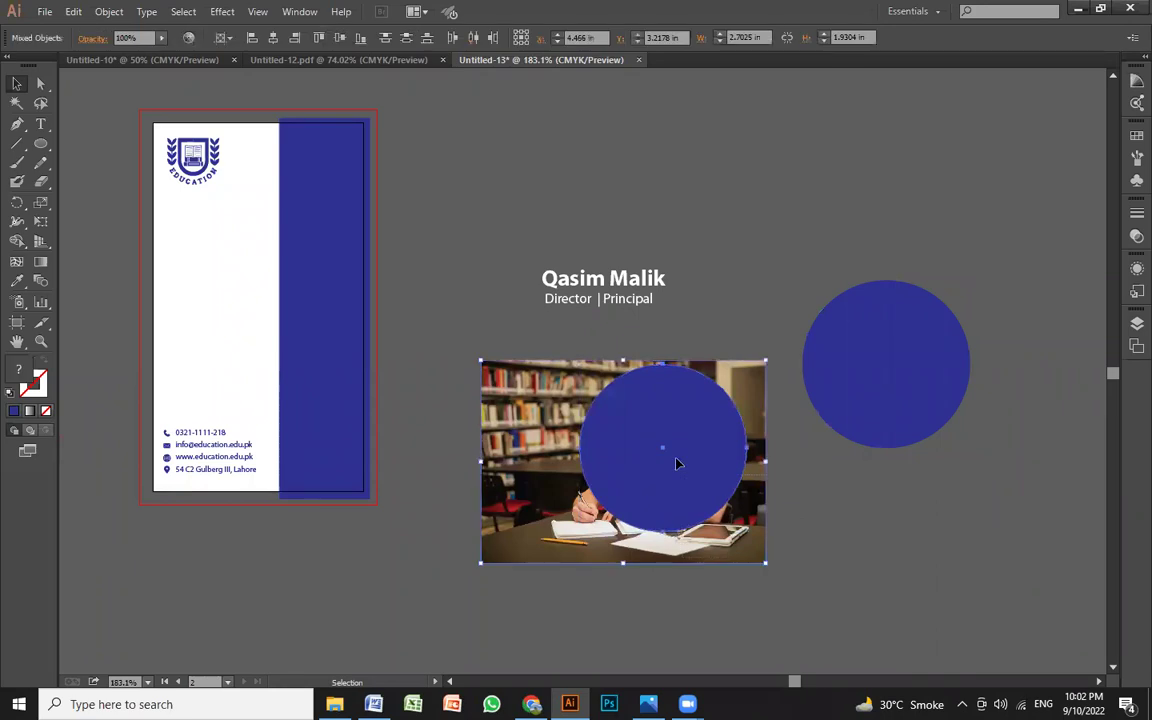
{"action": "right_click", "coordinate": [677, 460]}
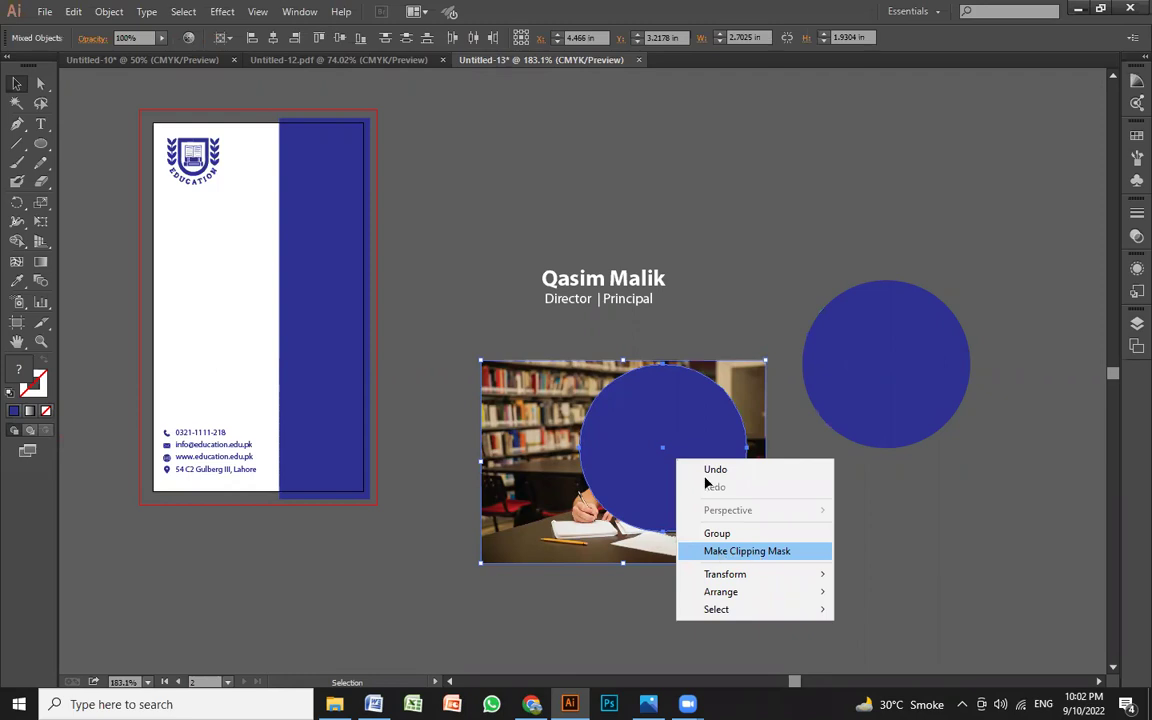
{"action": "left_click", "coordinate": [754, 556]}
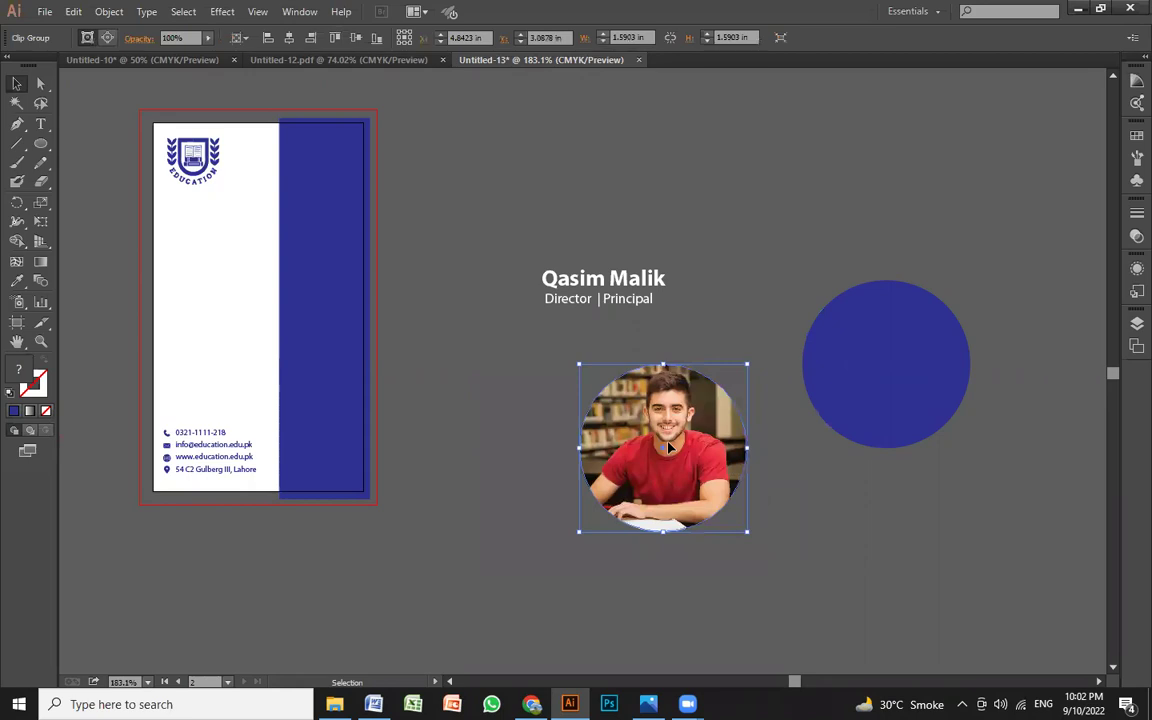
{"action": "double_click", "coordinate": [664, 444]}
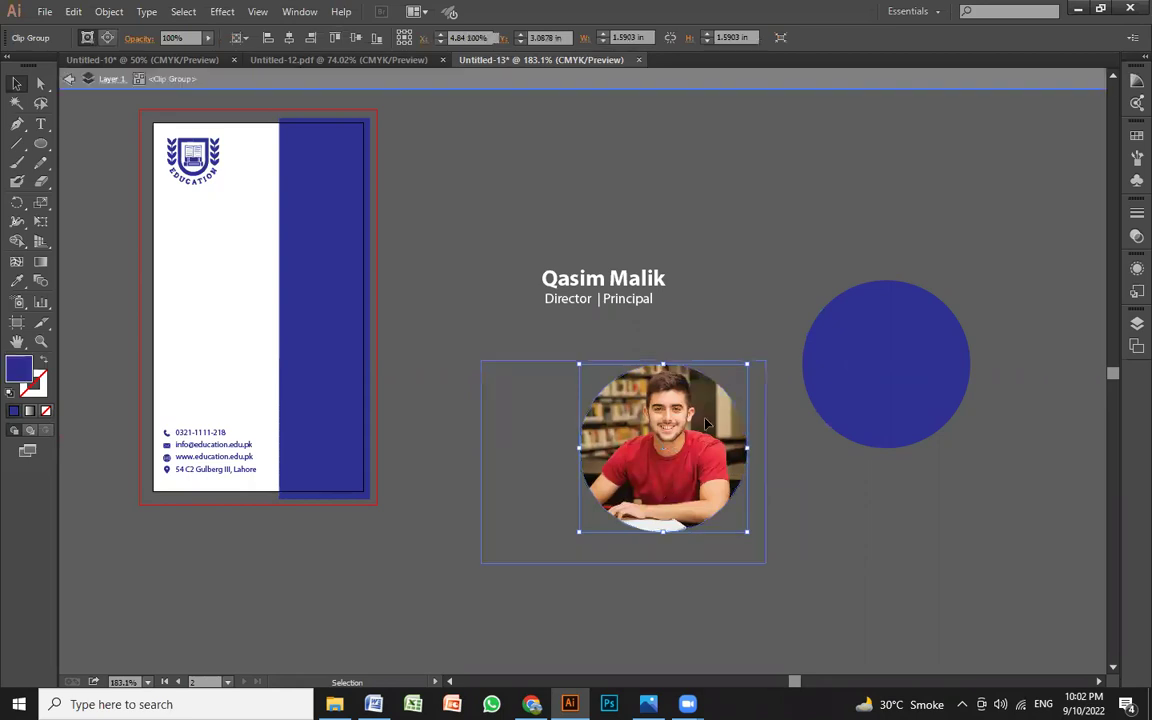
{"action": "left_click_drag", "start_coordinate": [766, 359], "coordinate": [849, 267]}
{"action": "left_click_drag", "start_coordinate": [784, 521], "coordinate": [734, 558]}
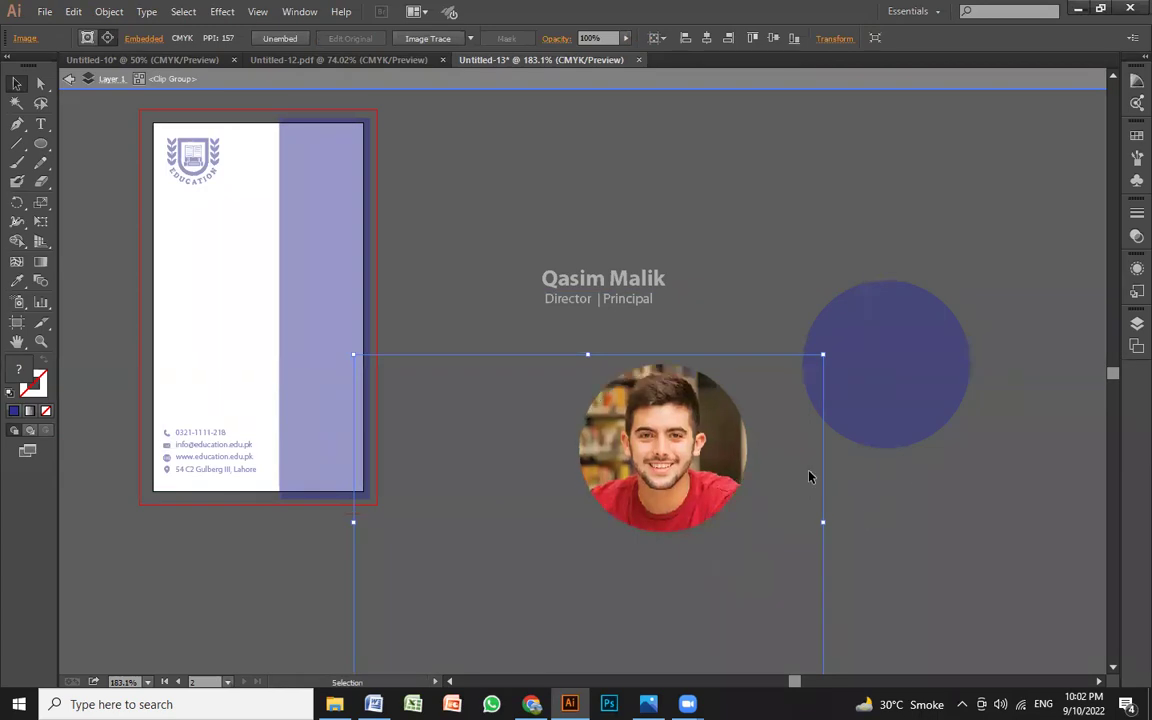
{"action": "double_click", "coordinate": [689, 543]}
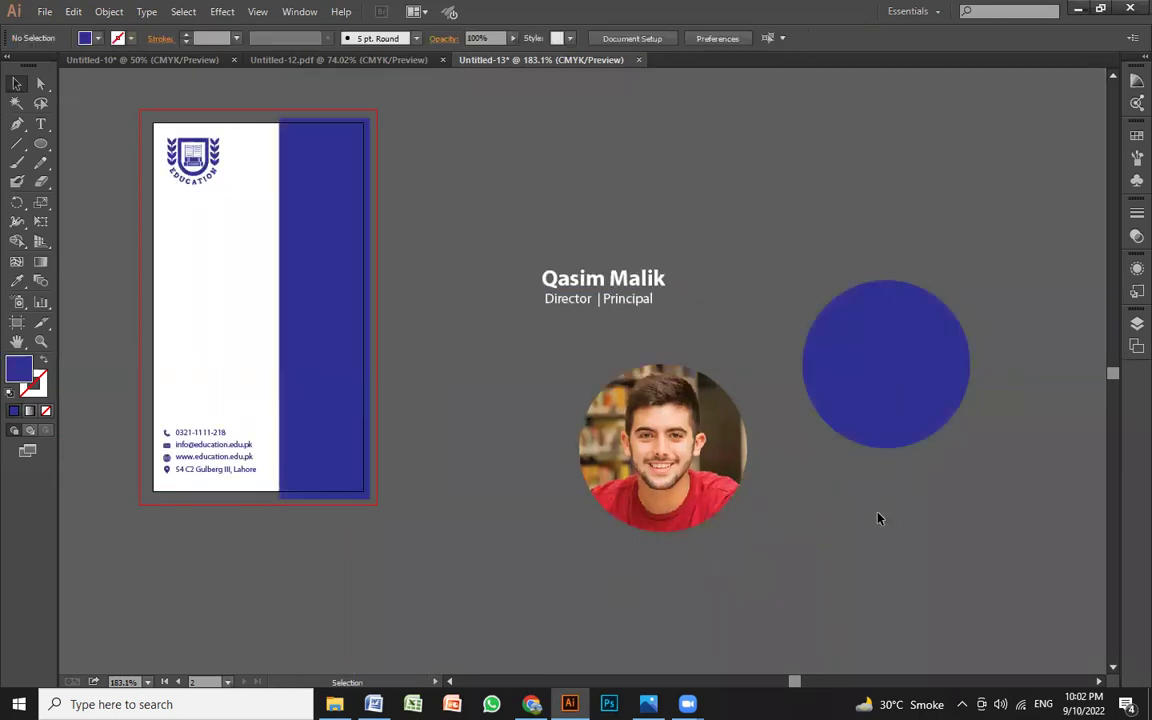
Step: Turn the spare circle into a ring with no fill and a 2 pt blue outline
{"action": "key", "text": "ctrl+a"}
{"action": "left_click", "coordinate": [896, 392]}
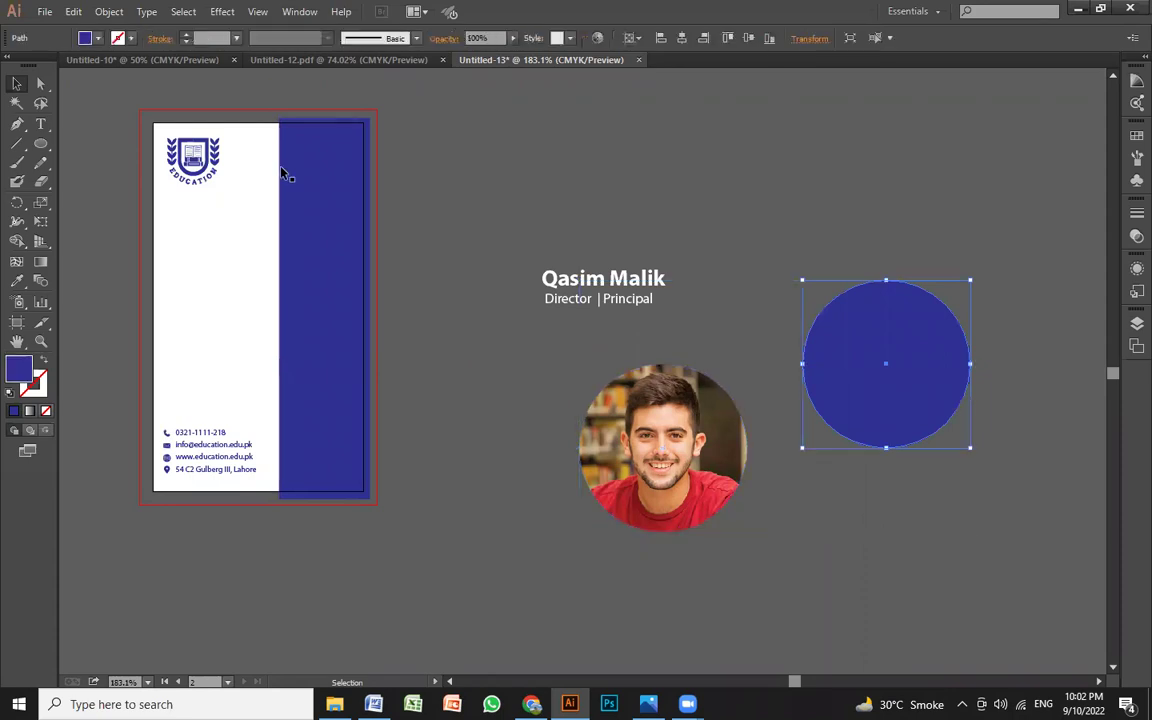
{"action": "left_click", "coordinate": [97, 38]}
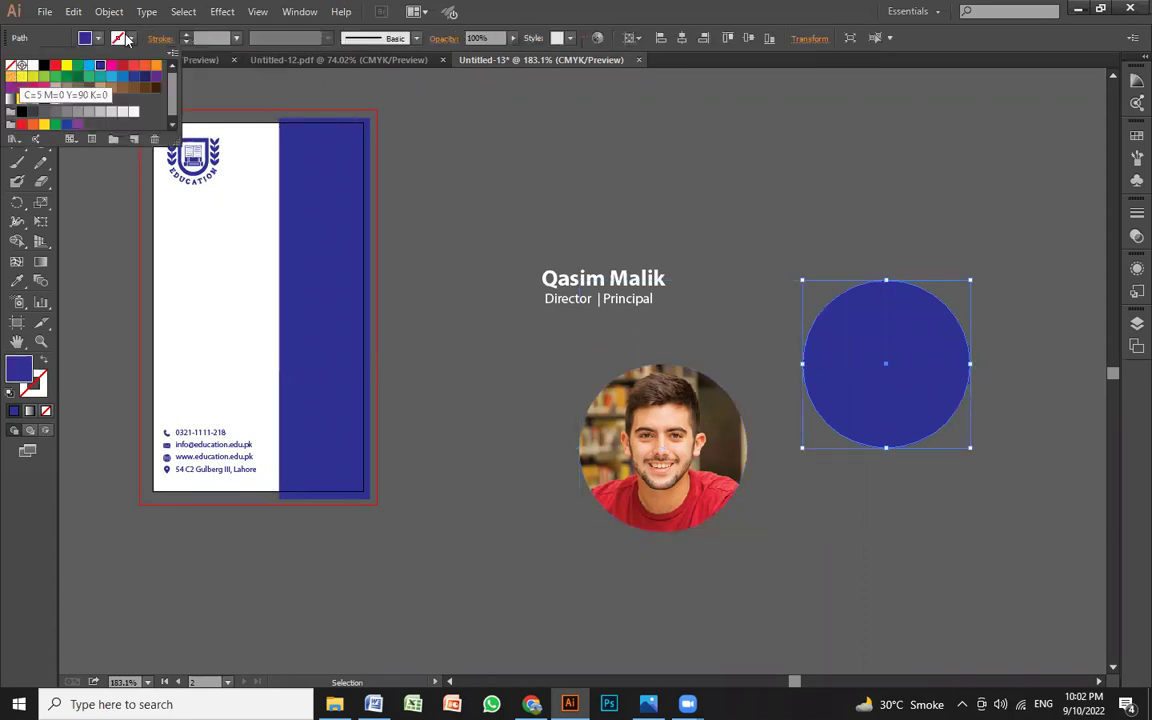
{"action": "left_click", "coordinate": [10, 66]}
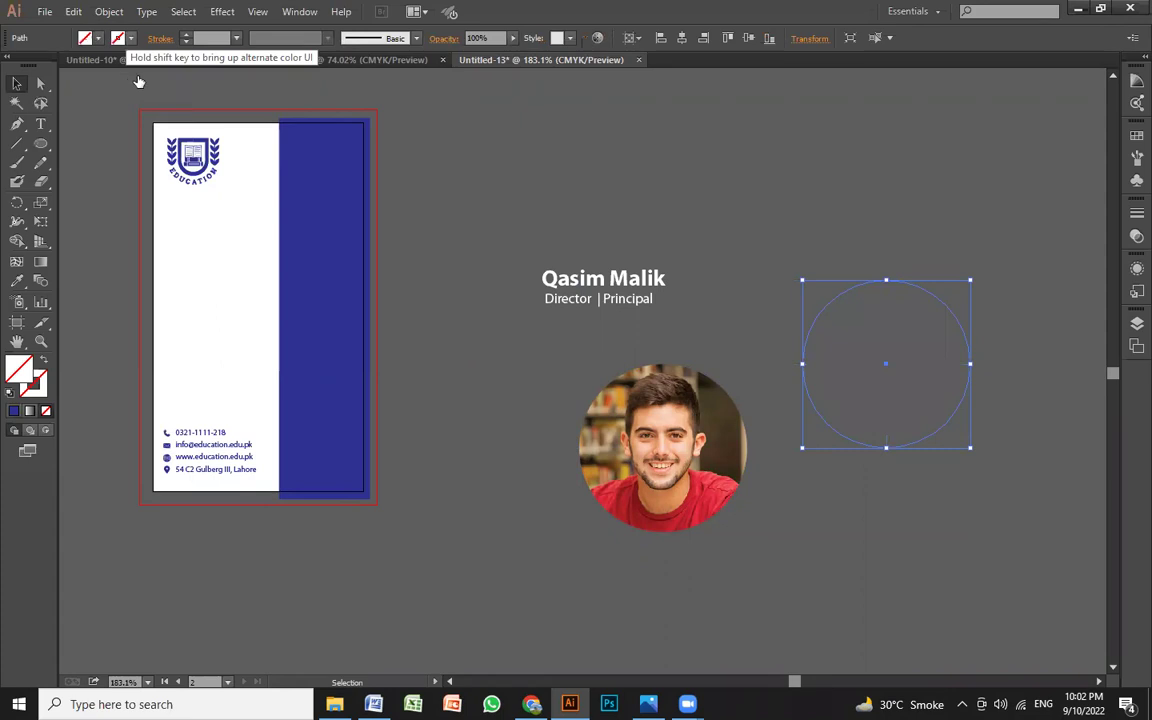
{"action": "left_click", "coordinate": [129, 40]}
{"action": "left_click", "coordinate": [133, 76]}
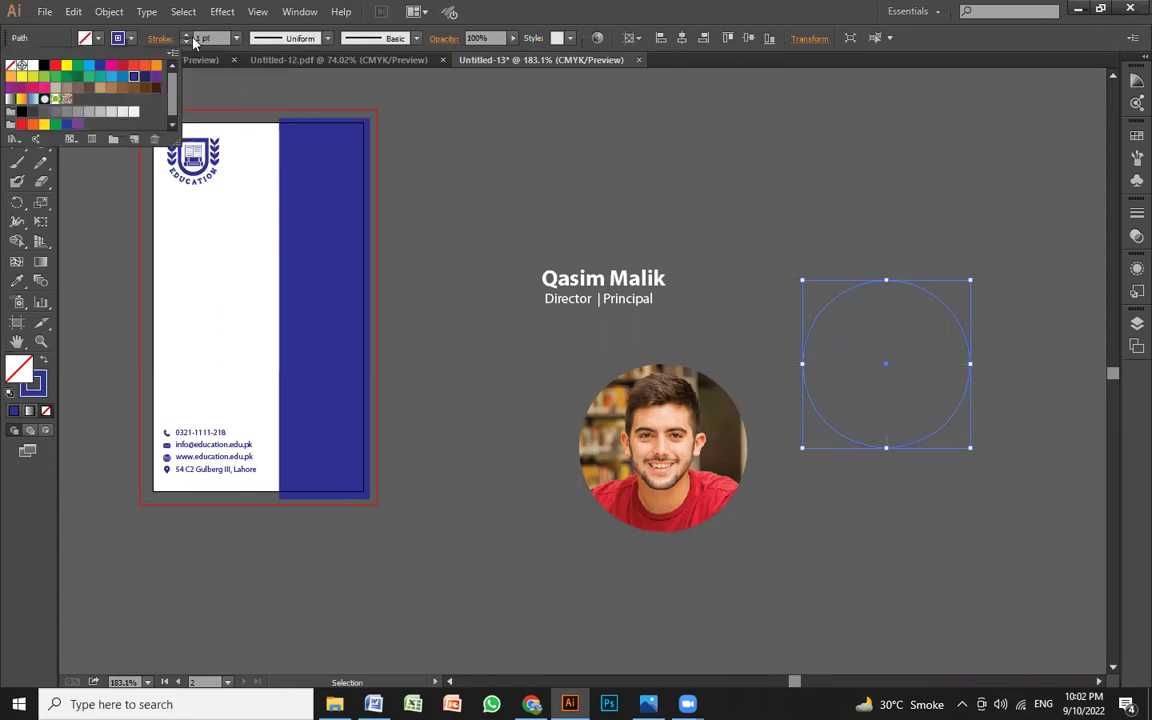
{"action": "left_click", "coordinate": [185, 35]}
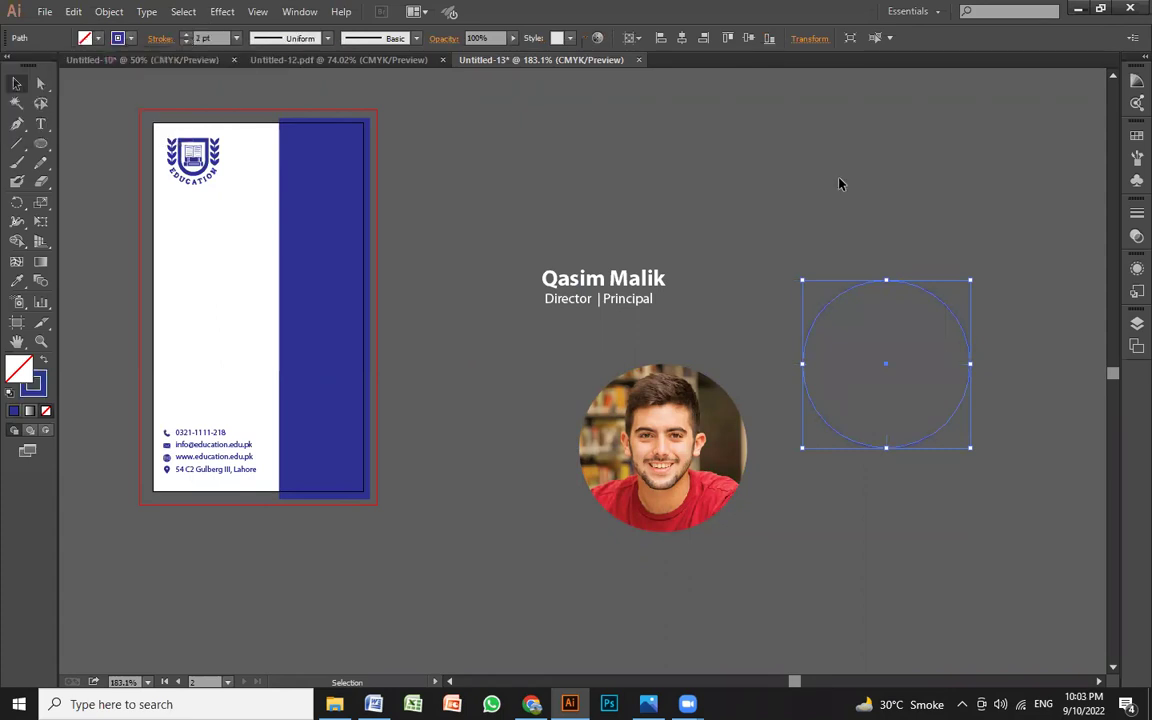
{"action": "left_click", "coordinate": [579, 545]}
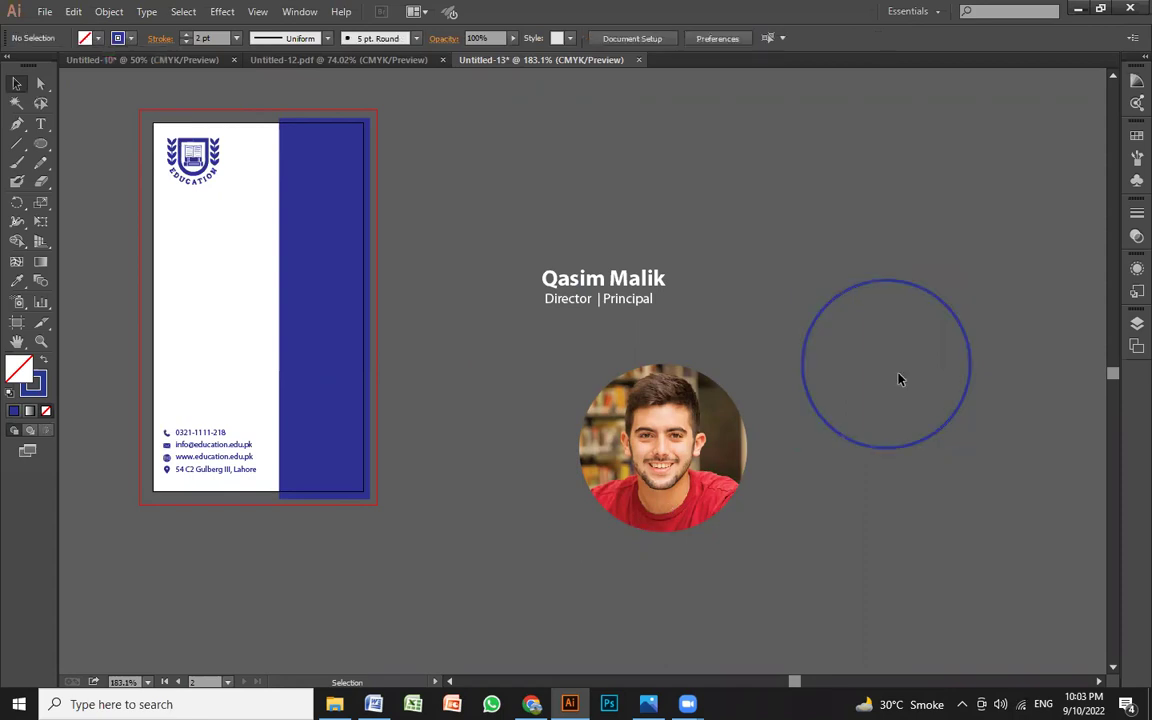
Step: Centre the blue ring around the circular student photo
{"action": "left_click_drag", "start_coordinate": [899, 379], "coordinate": [615, 132]}
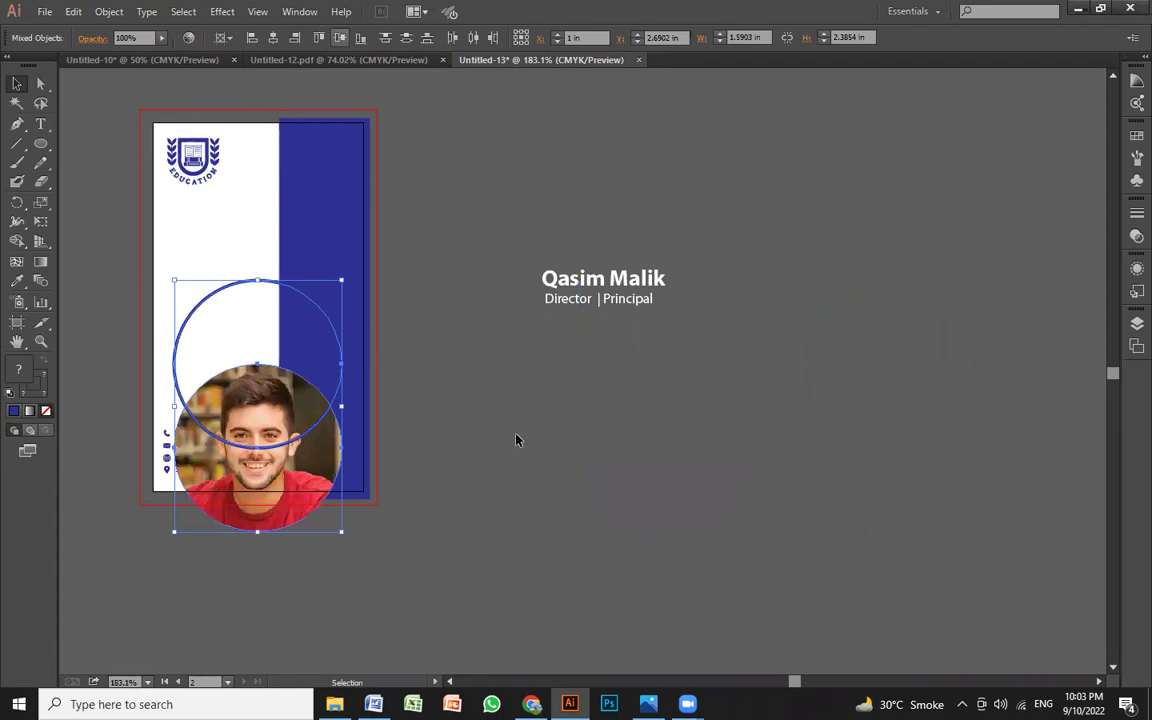
{"action": "key", "text": "ctrl+7"}
{"action": "left_click", "coordinate": [537, 416]}
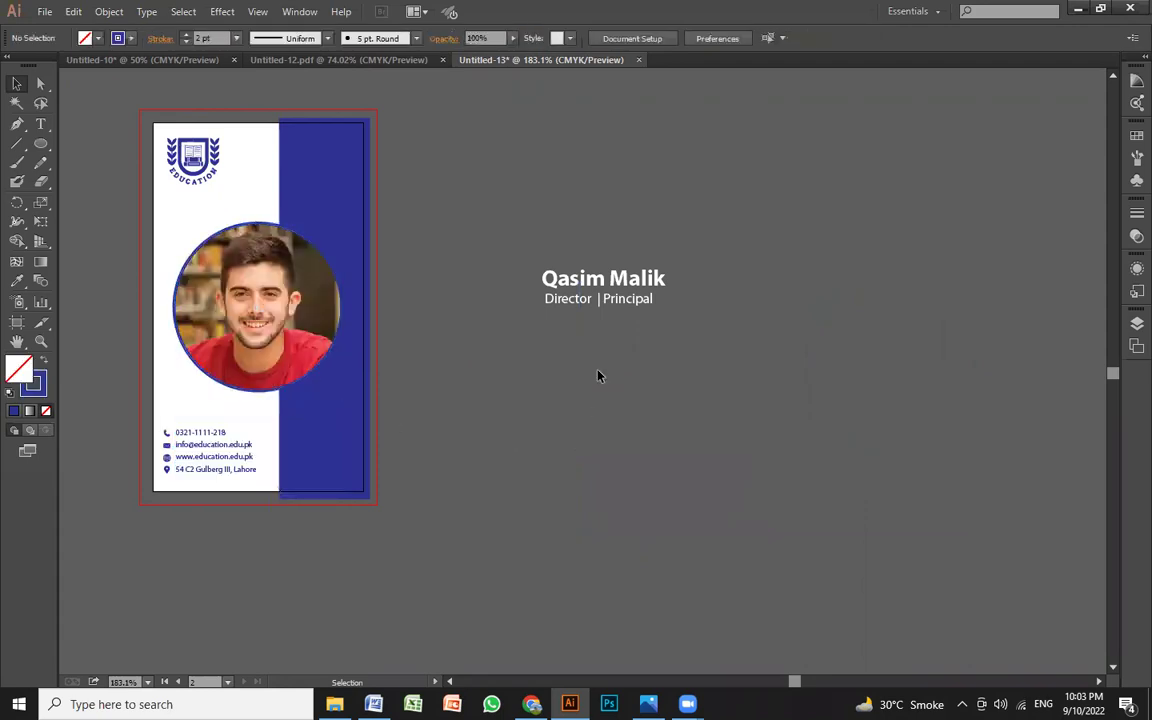
{"action": "scroll", "coordinate": [597, 375], "scroll_direction": "left", "scroll_amount": 2}
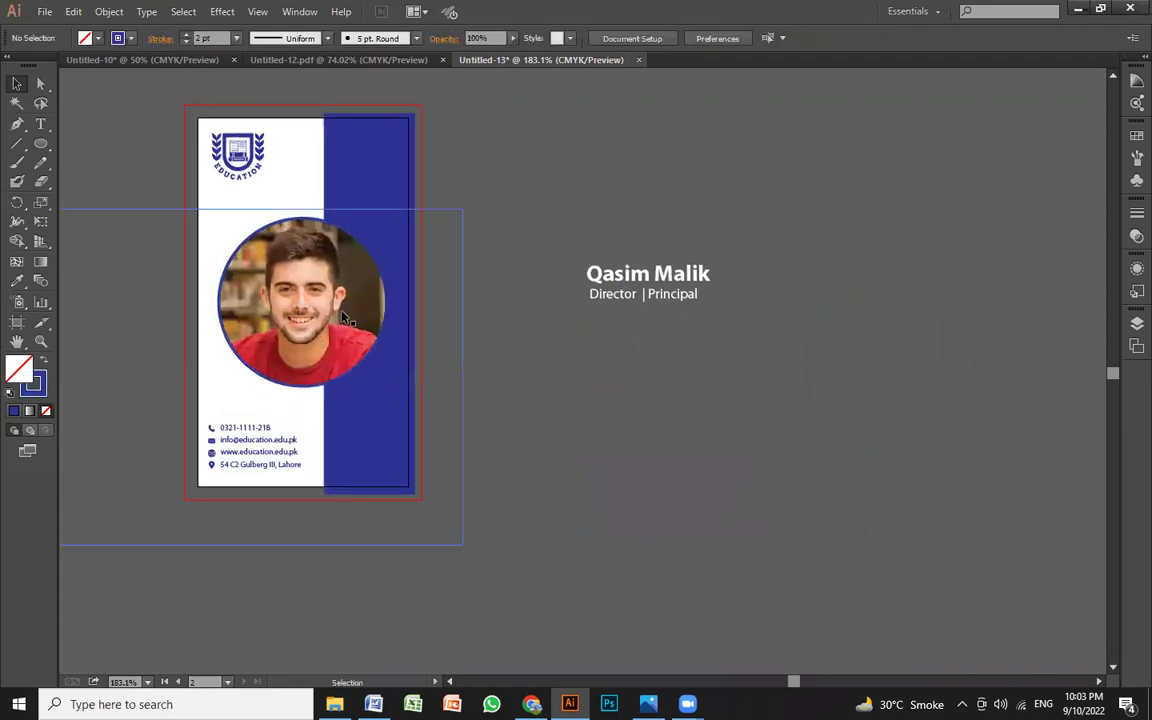
Step: Move the name text onto the card below the photo and zoom in on it
{"action": "left_click", "coordinate": [266, 378]}
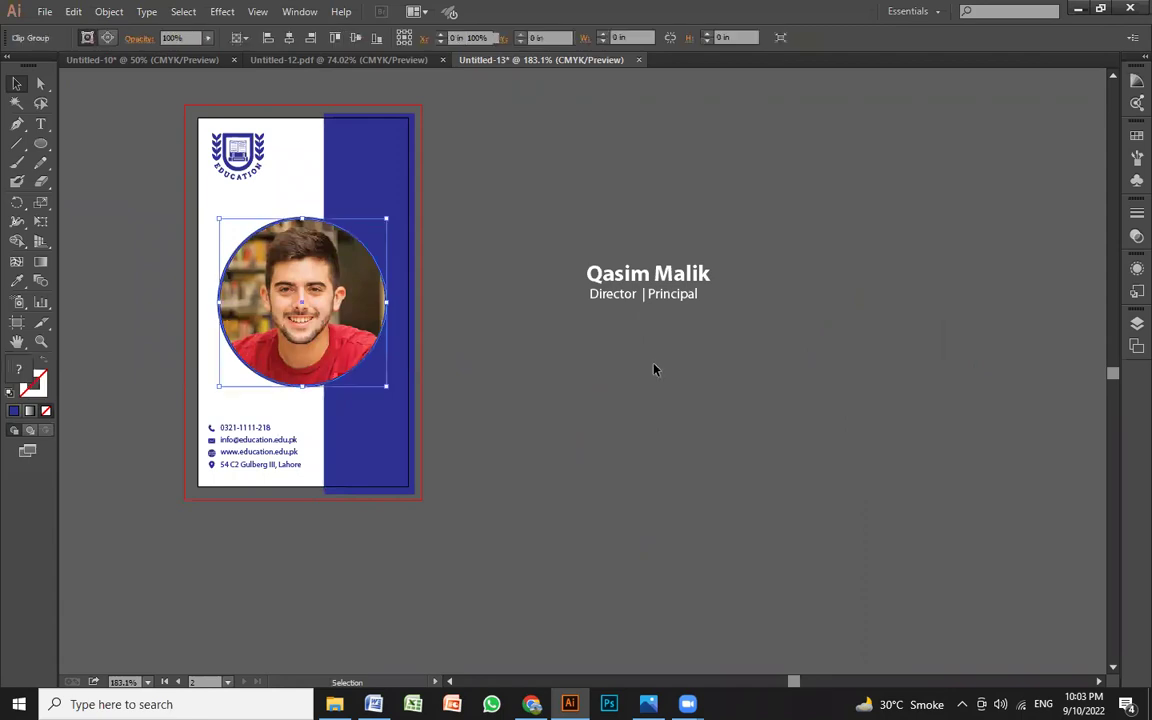
{"action": "left_click", "coordinate": [593, 257]}
{"action": "left_click", "coordinate": [618, 268]}
{"action": "mouse_move", "coordinate": [323, 417]}
{"action": "left_mouse_down"}
{"action": "mouse_move", "coordinate": [368, 406]}
{"action": "mouse_move", "coordinate": [343, 410]}
{"action": "left_mouse_up"}
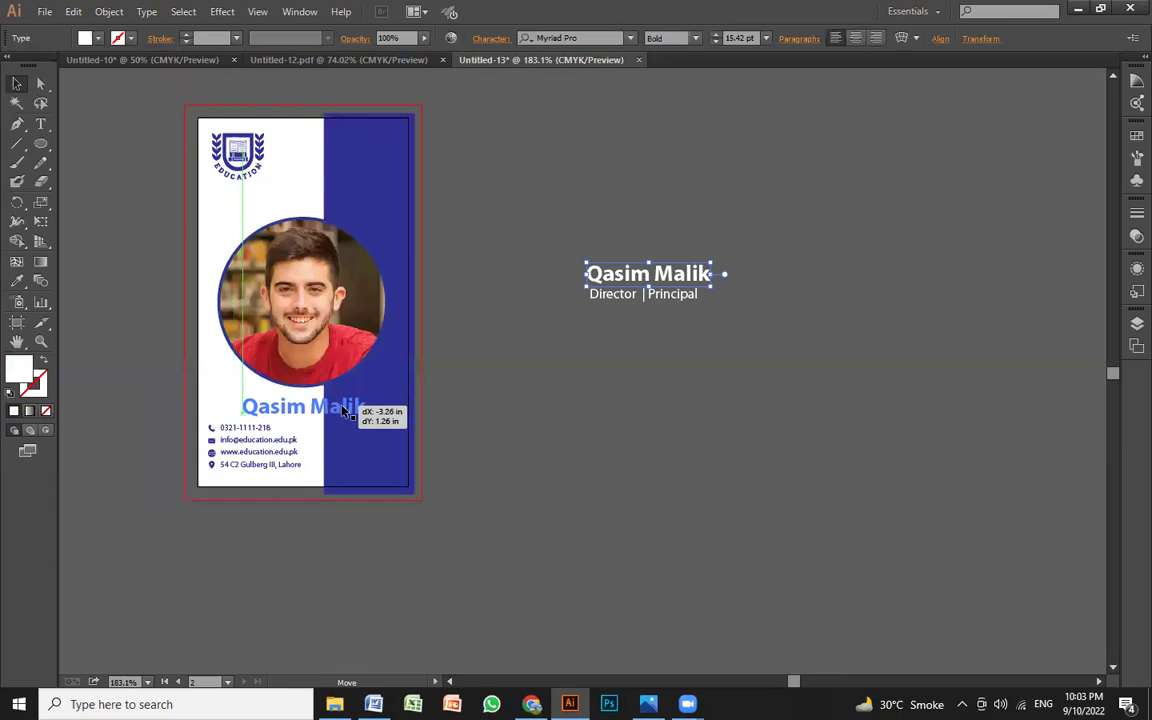
{"action": "left_click_drag", "start_coordinate": [474, 419], "coordinate": [474, 419]}
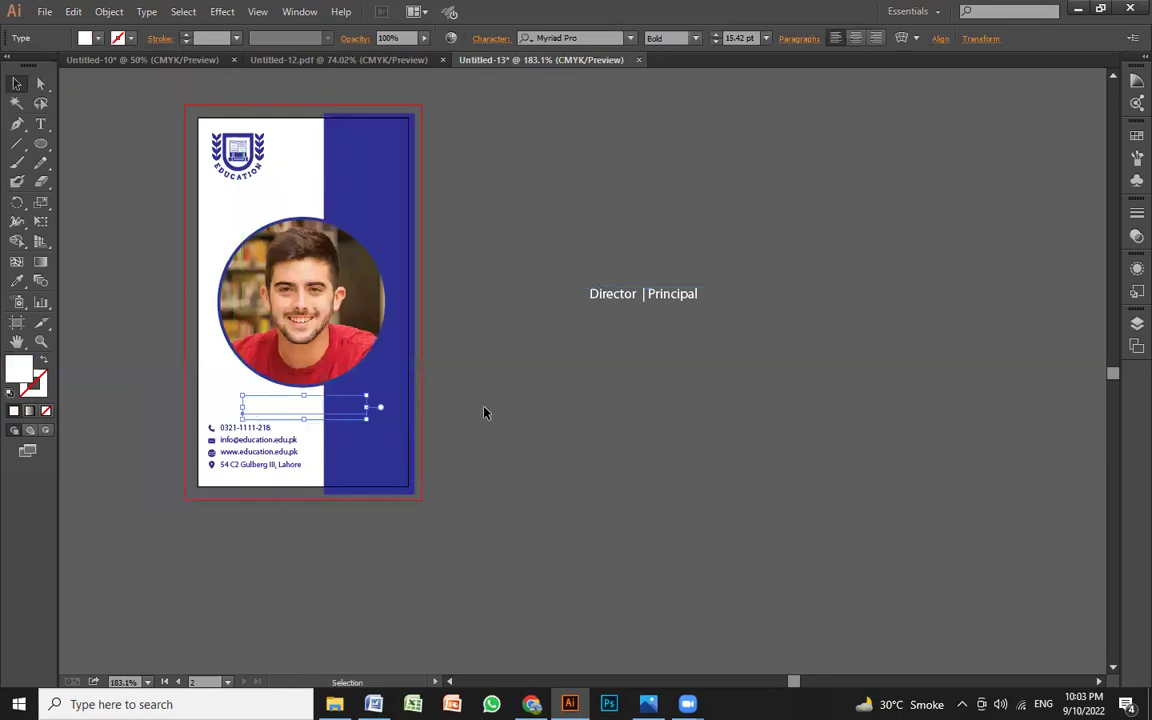
{"action": "key", "text": "z"}
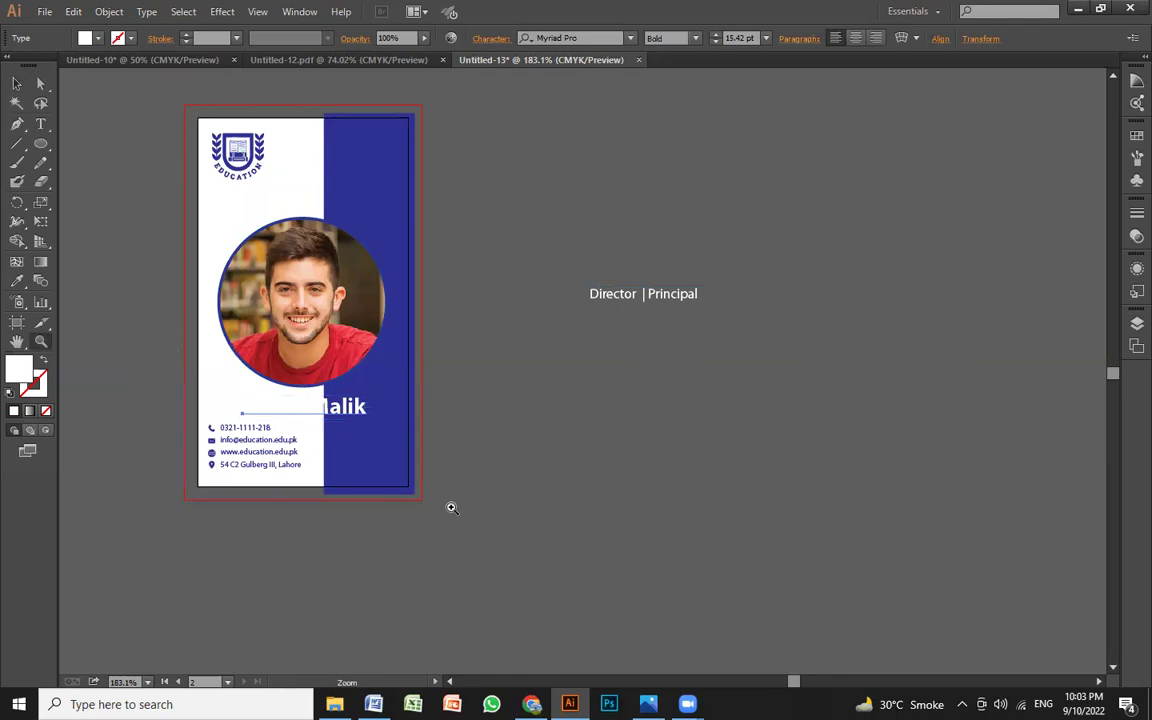
{"action": "left_click", "coordinate": [598, 372]}
Step: Try editing the name text, then park it to the right of the card
{"action": "key", "text": "v"}
{"action": "key", "text": "t"}
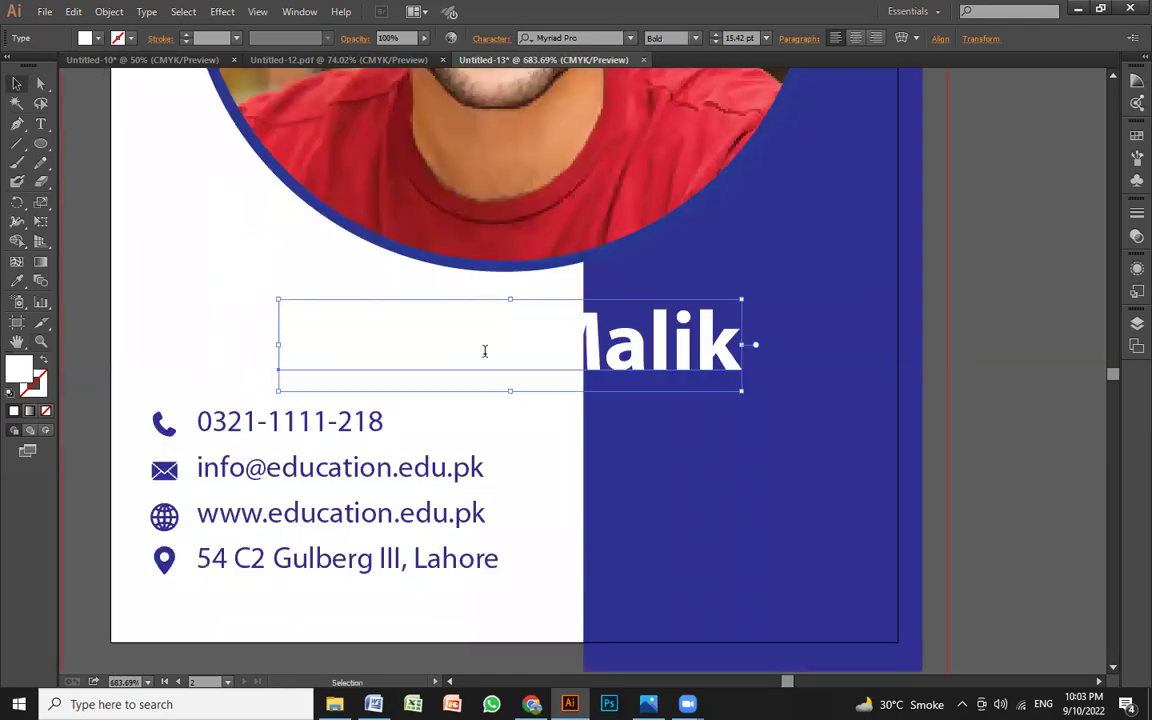
{"action": "left_click", "coordinate": [561, 354]}
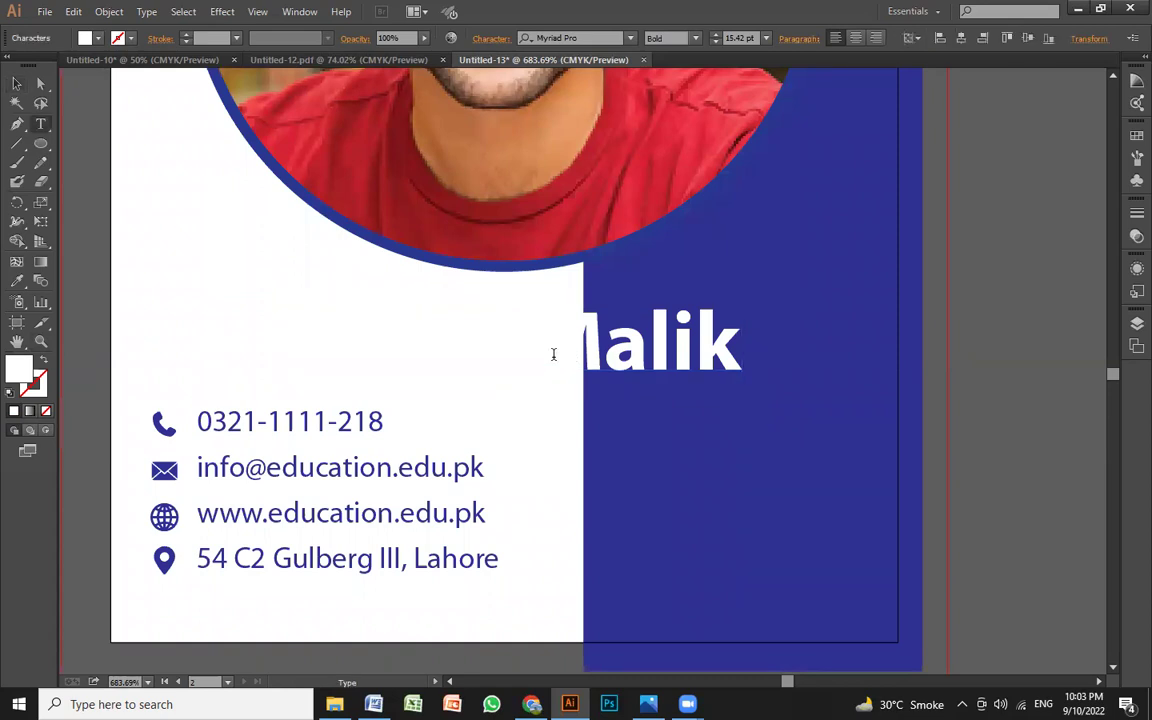
{"action": "key", "text": "Escape"}
{"action": "left_click_drag", "start_coordinate": [479, 357], "coordinate": [478, 360]}
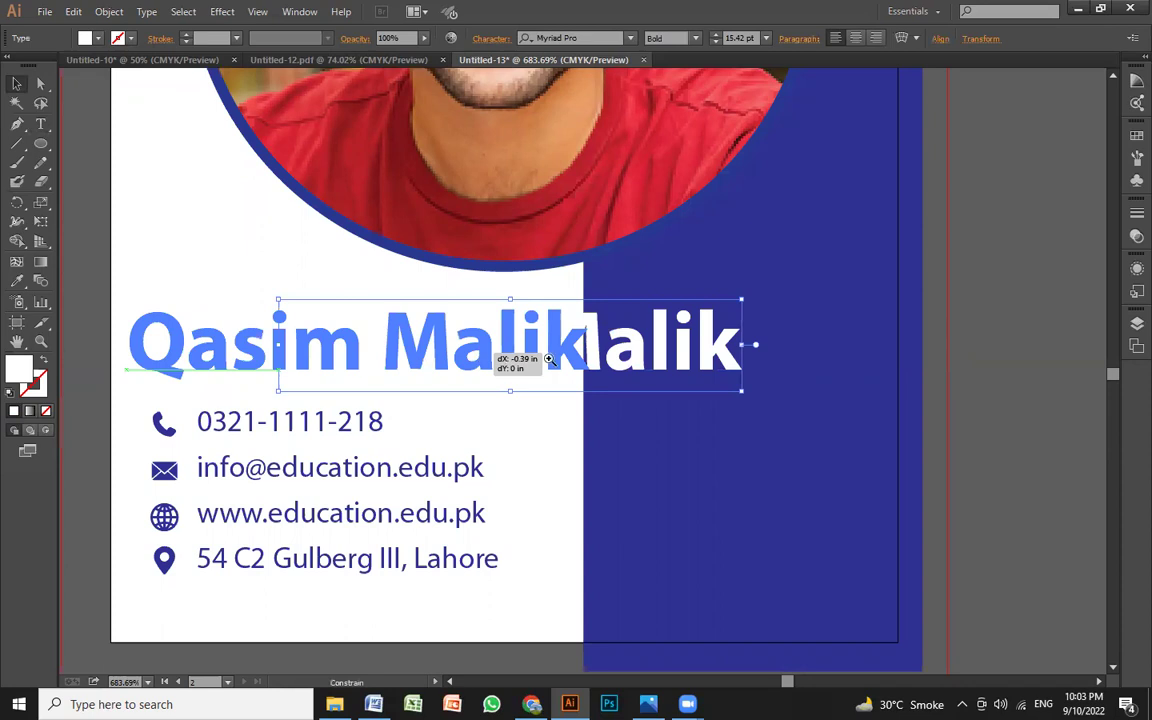
{"action": "key", "text": "Escape"}
{"action": "left_click", "coordinate": [543, 359], "text": "alt"}
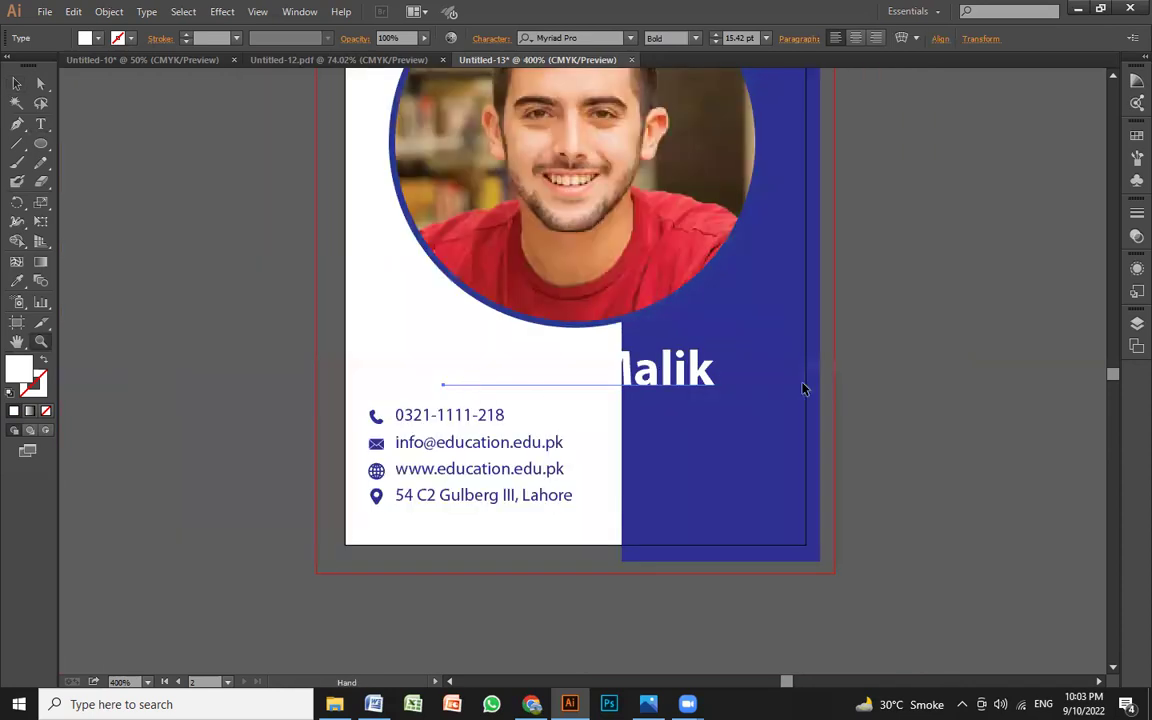
{"action": "key", "text": "v"}
{"action": "left_click_drag", "start_coordinate": [461, 415], "coordinate": [882, 488]}
{"action": "left_click_drag", "start_coordinate": [815, 462], "coordinate": [815, 462]}
Step: Draw a 2 × 0.243 in strip across the card below the photo
{"action": "key", "text": "m"}
{"action": "left_click_drag", "start_coordinate": [279, 357], "coordinate": [739, 413]}
{"action": "key", "text": "v"}
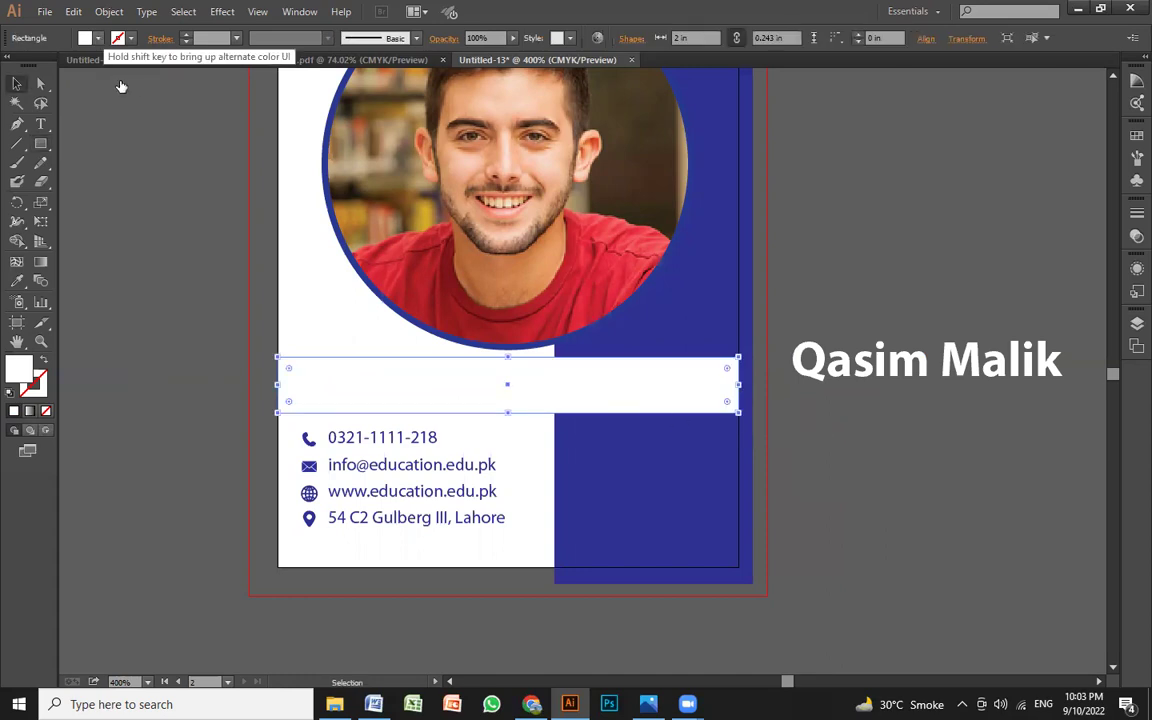
Step: Fill the strip blue, centre the white name on it, and zoom out to the whole card
{"action": "left_click", "coordinate": [99, 38]}
{"action": "left_click", "coordinate": [871, 393]}
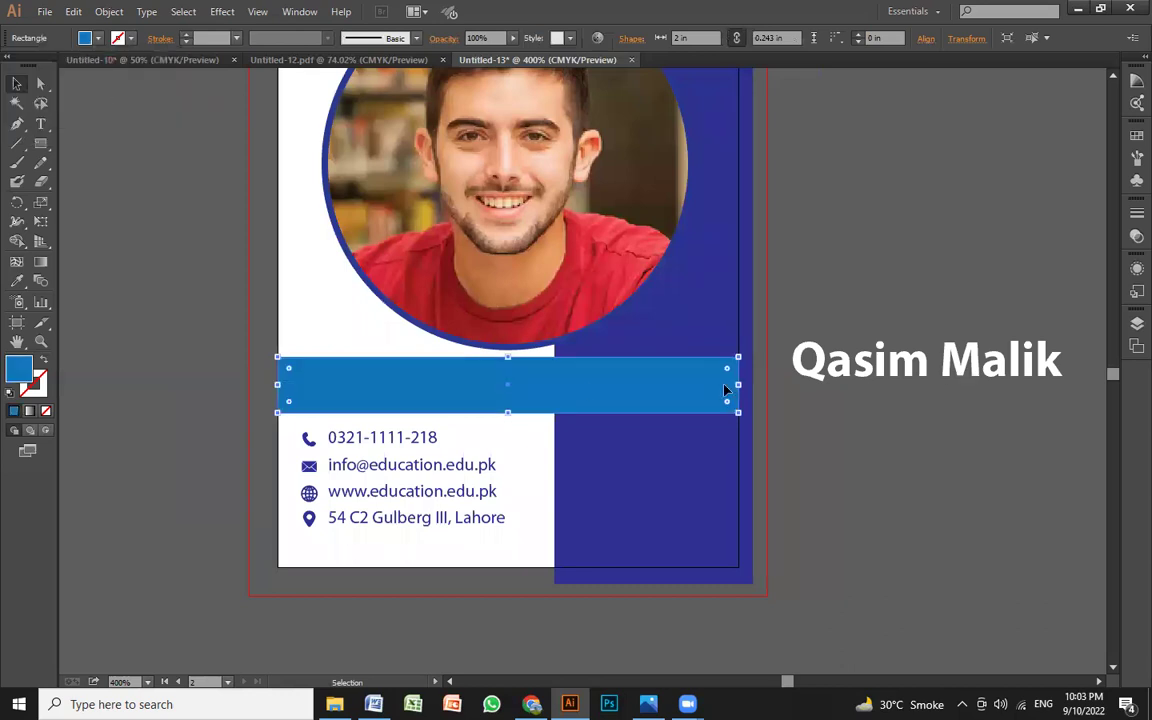
{"action": "left_click_drag", "start_coordinate": [956, 377], "coordinate": [580, 393]}
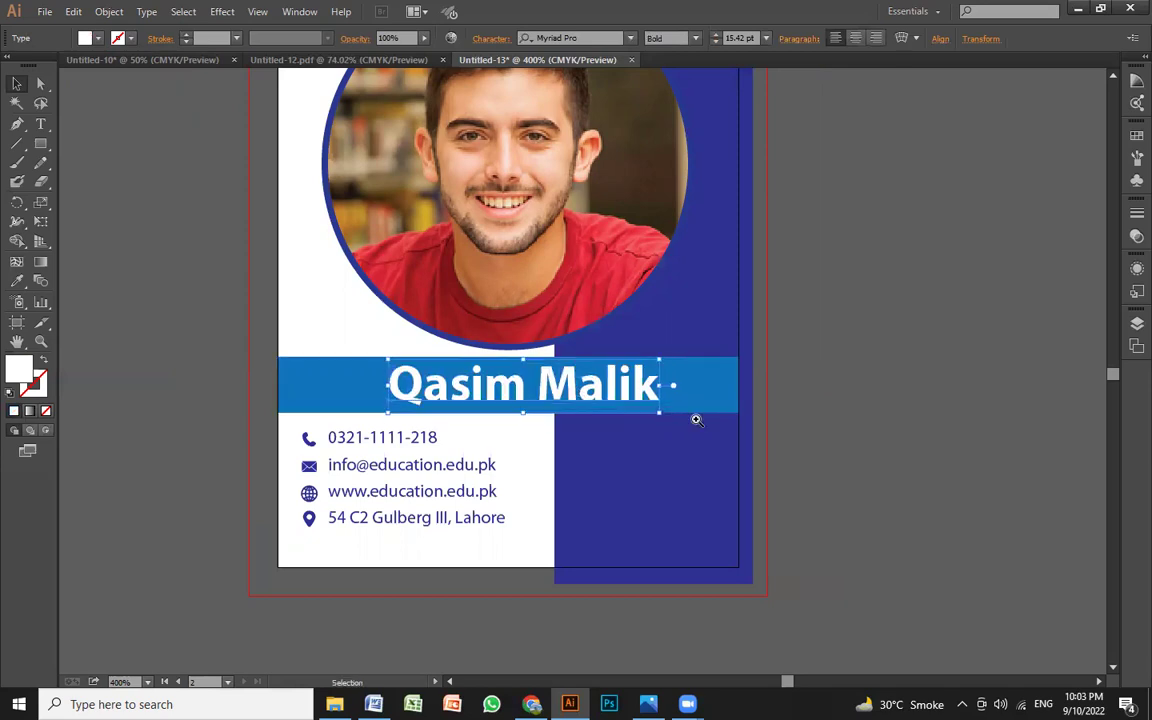
{"action": "key", "text": "ctrl+shift+a"}
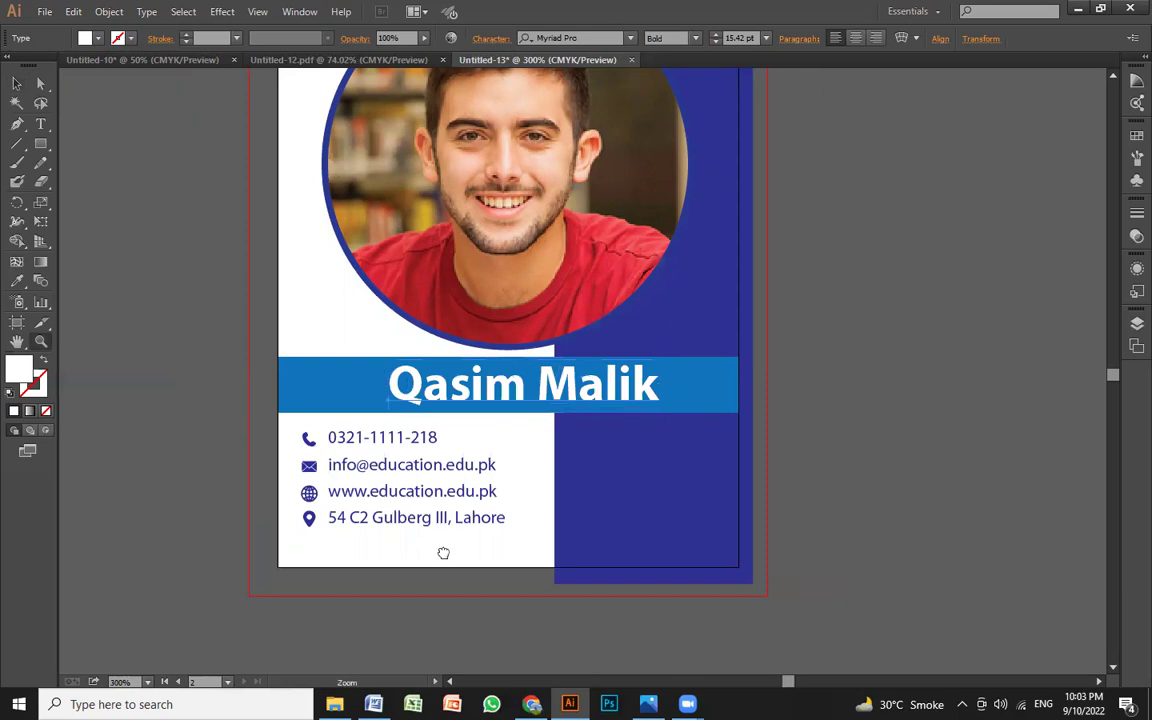
{"action": "key", "text": "ctrl+minus"}
{"action": "key", "text": "ctrl+minus"}
{"action": "key", "text": "ctrl+z"}
{"action": "key", "text": "ctrl+z"}
{"action": "key", "text": "ctrl+z"}
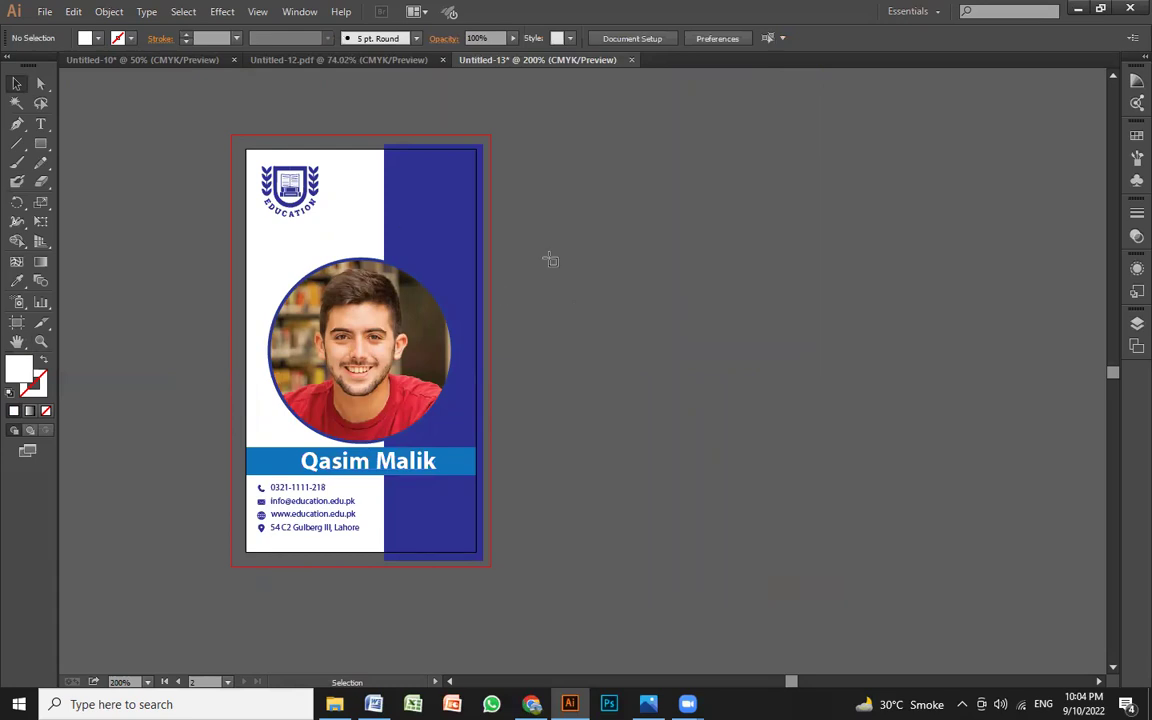
{"action": "key", "text": "shift+o"}
Step: Alt-drag the ID card's artboard to place a duplicate card to the right
{"action": "left_click_drag", "start_coordinate": [440, 235], "coordinate": [785, 252]}
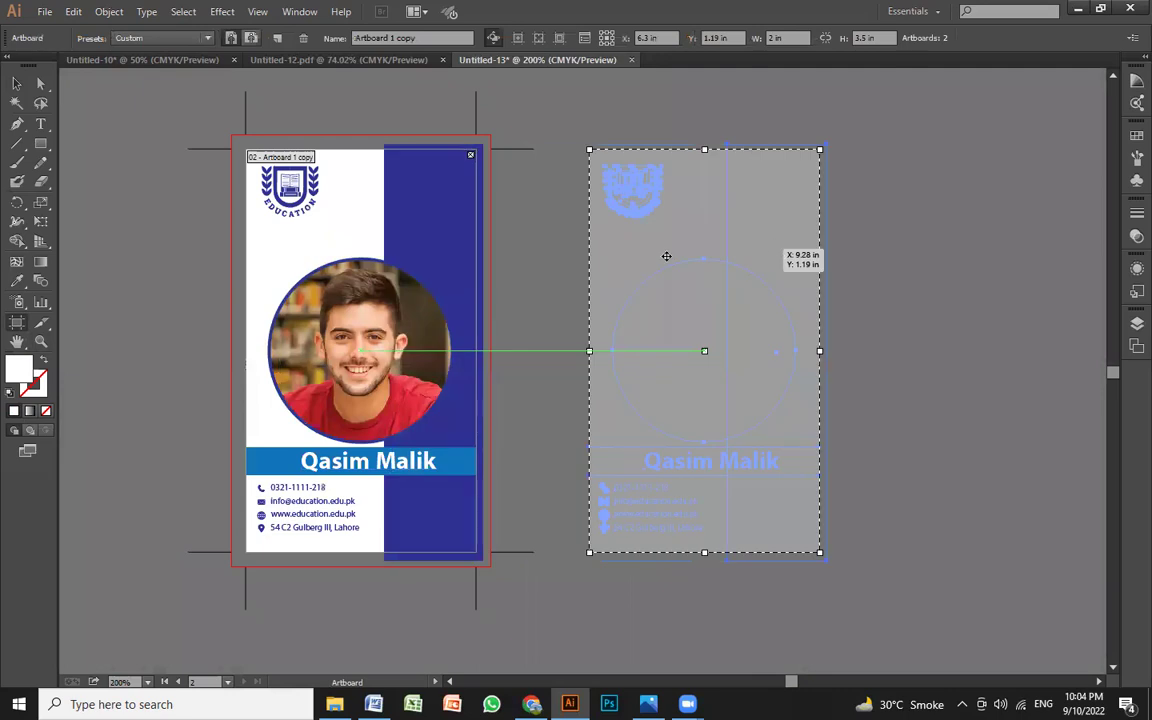
{"action": "left_click_drag", "start_coordinate": [399, 235], "coordinate": [873, 340]}
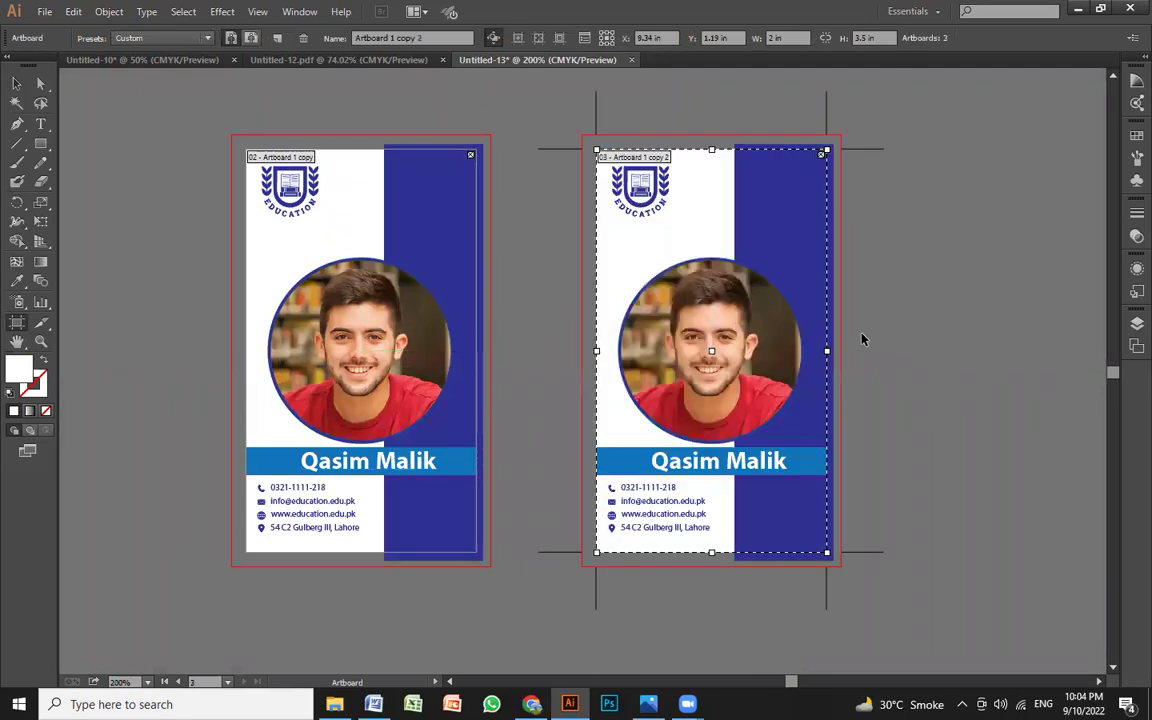
{"action": "key", "text": "v"}
Step: Delete the contact lines and icons from the copied card
{"action": "left_click", "coordinate": [790, 257]}
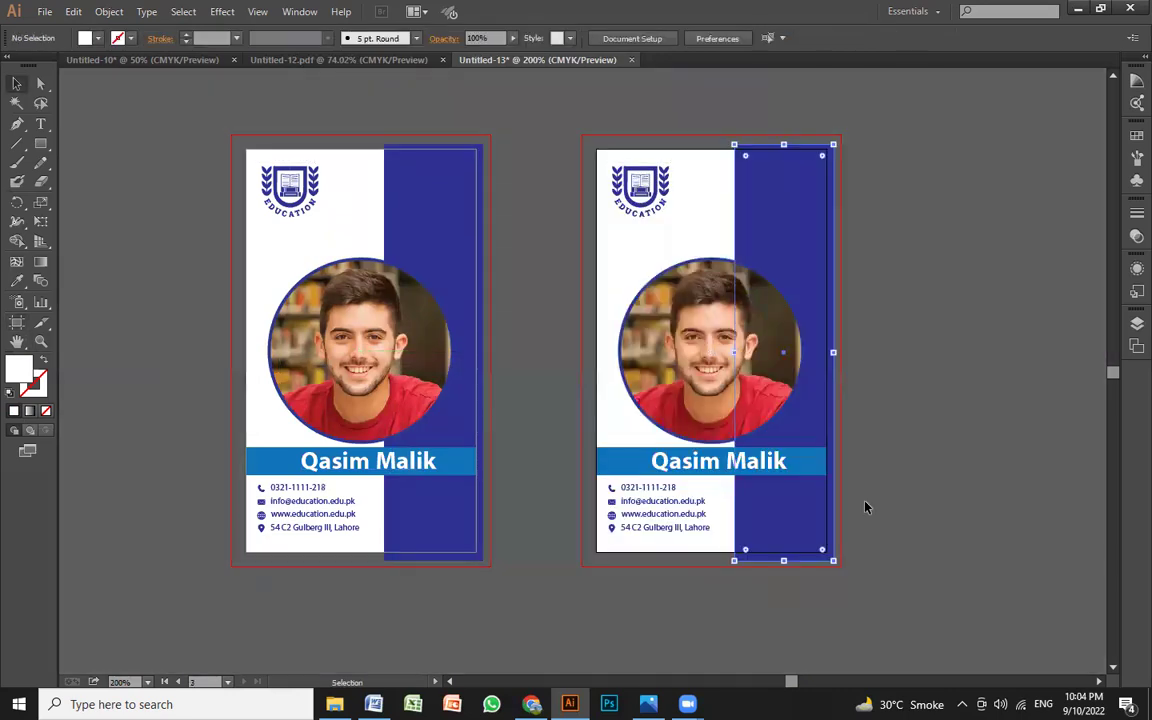
{"action": "left_click", "coordinate": [655, 535]}
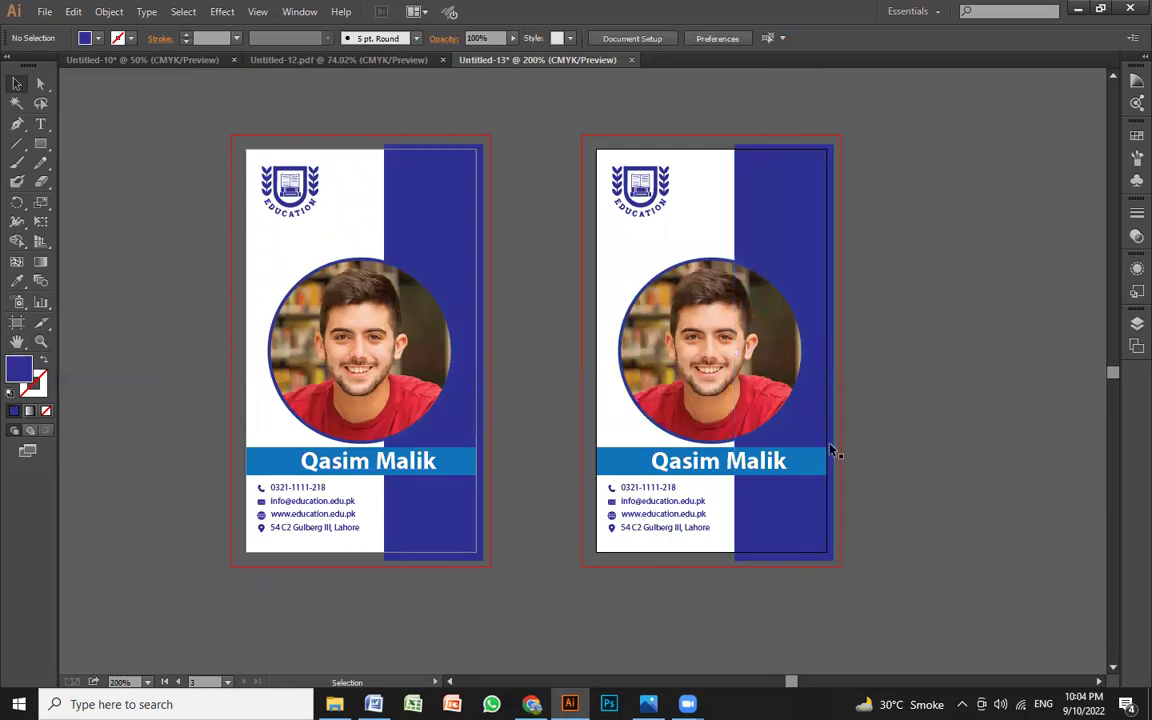
{"action": "left_click", "coordinate": [655, 516]}
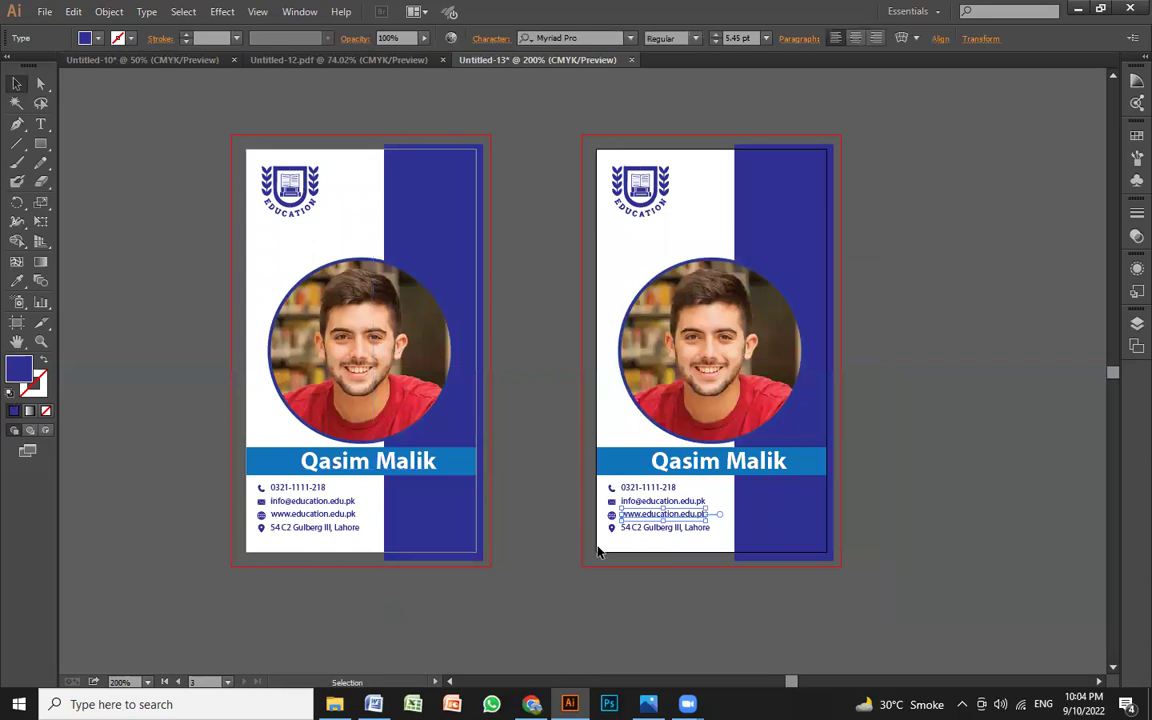
{"action": "left_click", "coordinate": [700, 490]}
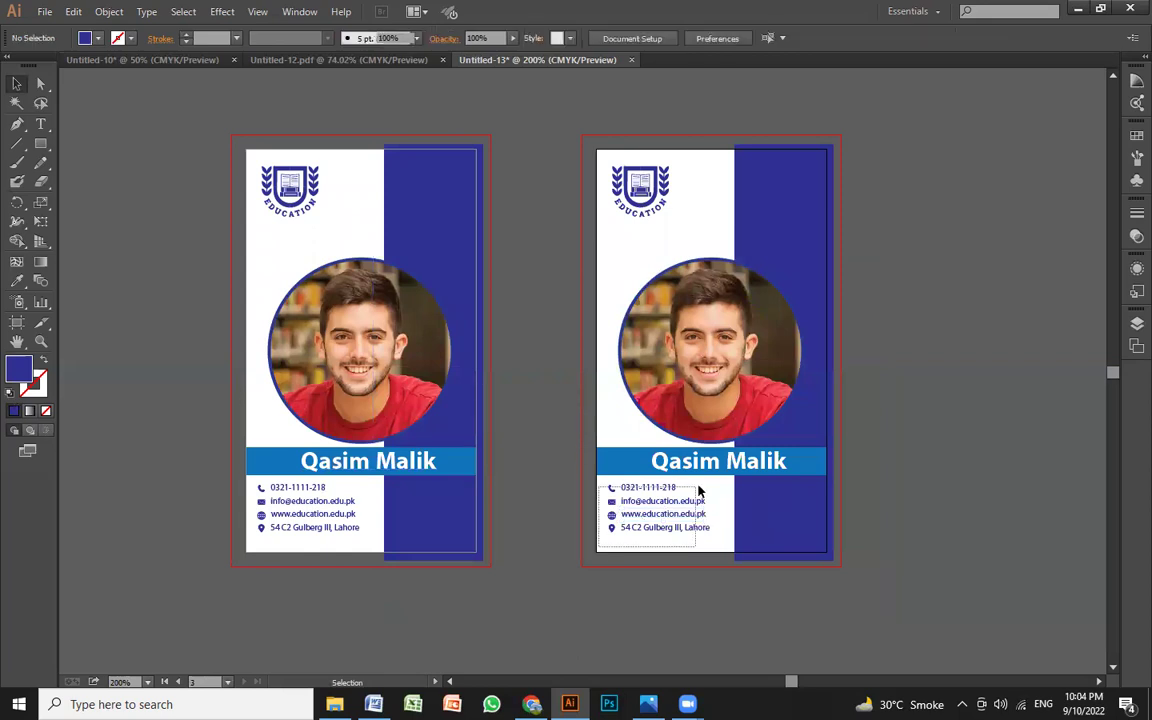
{"action": "left_click", "coordinate": [700, 490]}
{"action": "key", "text": "Delete"}
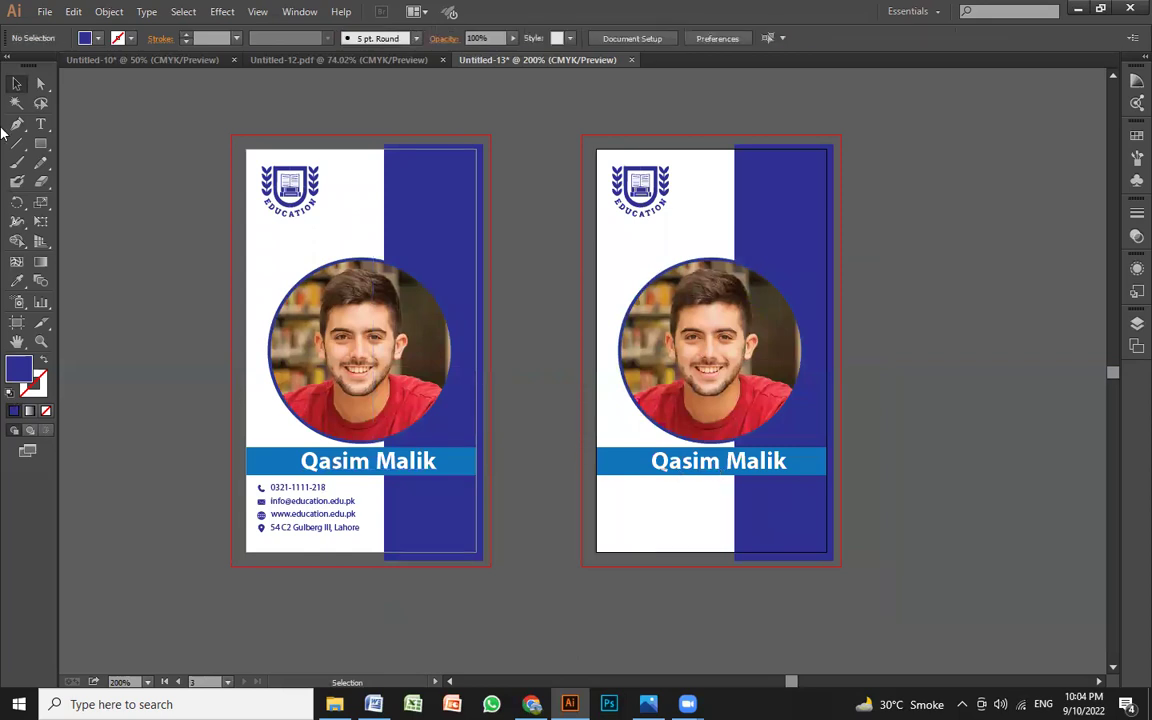
{"action": "left_click", "coordinate": [44, 12]}
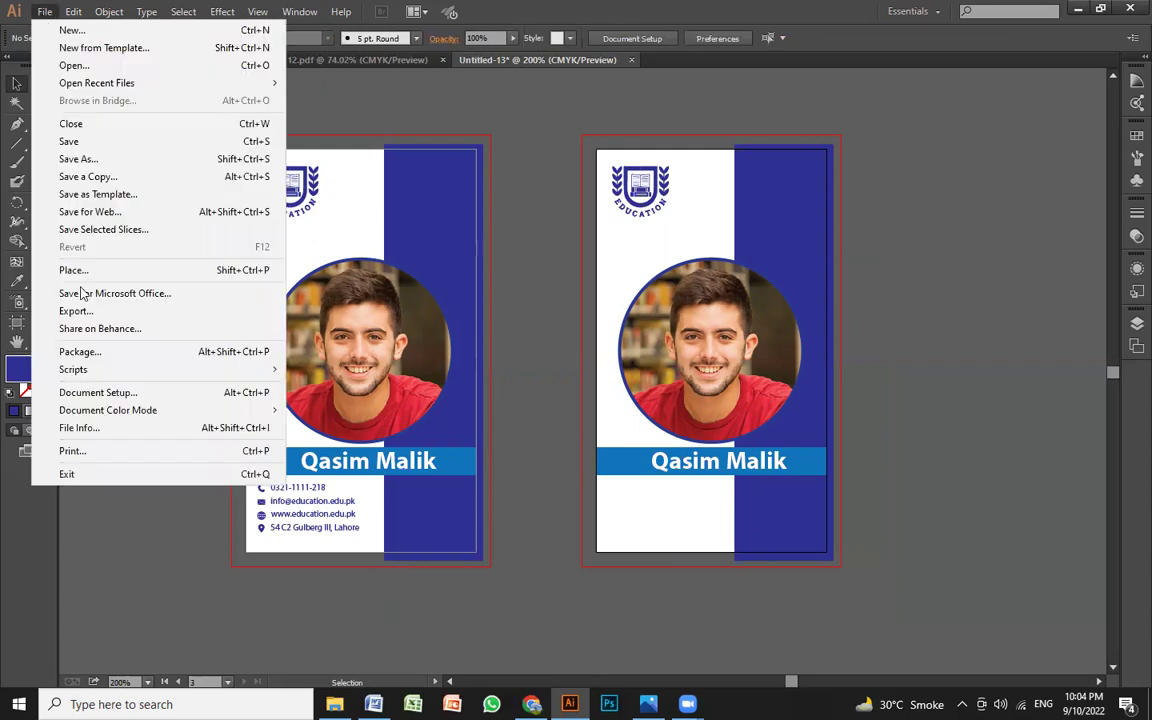
{"action": "mouse_move", "coordinate": [93, 368]}
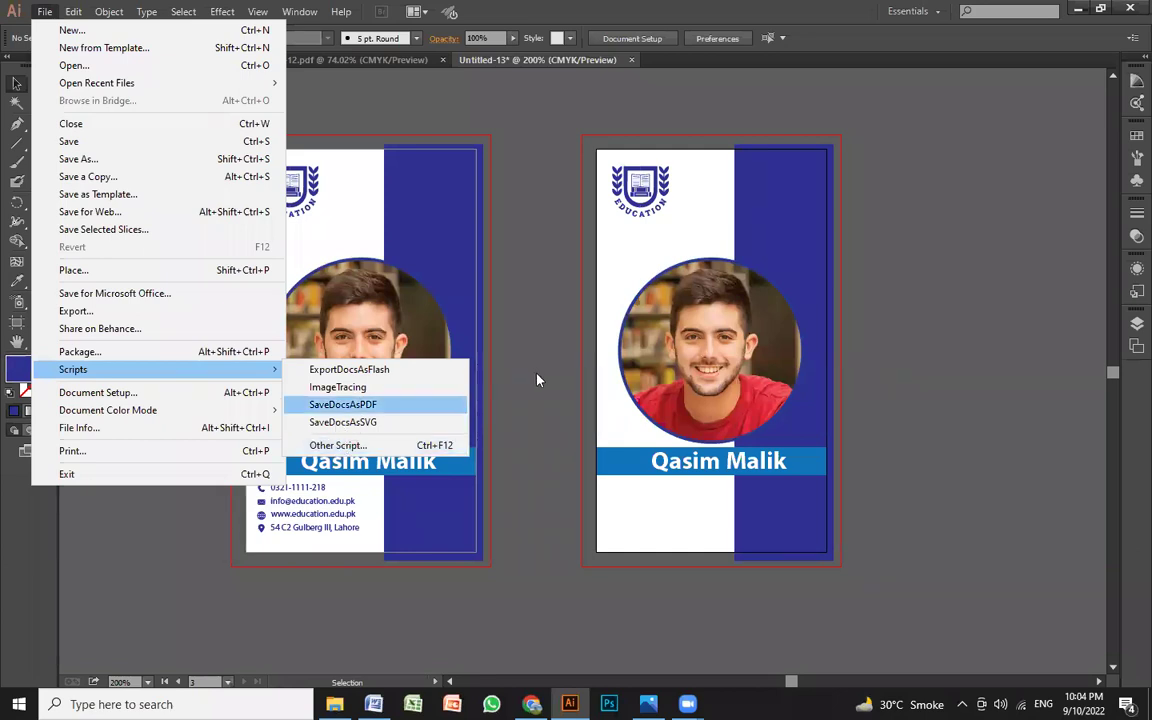
{"action": "left_click", "coordinate": [762, 470]}
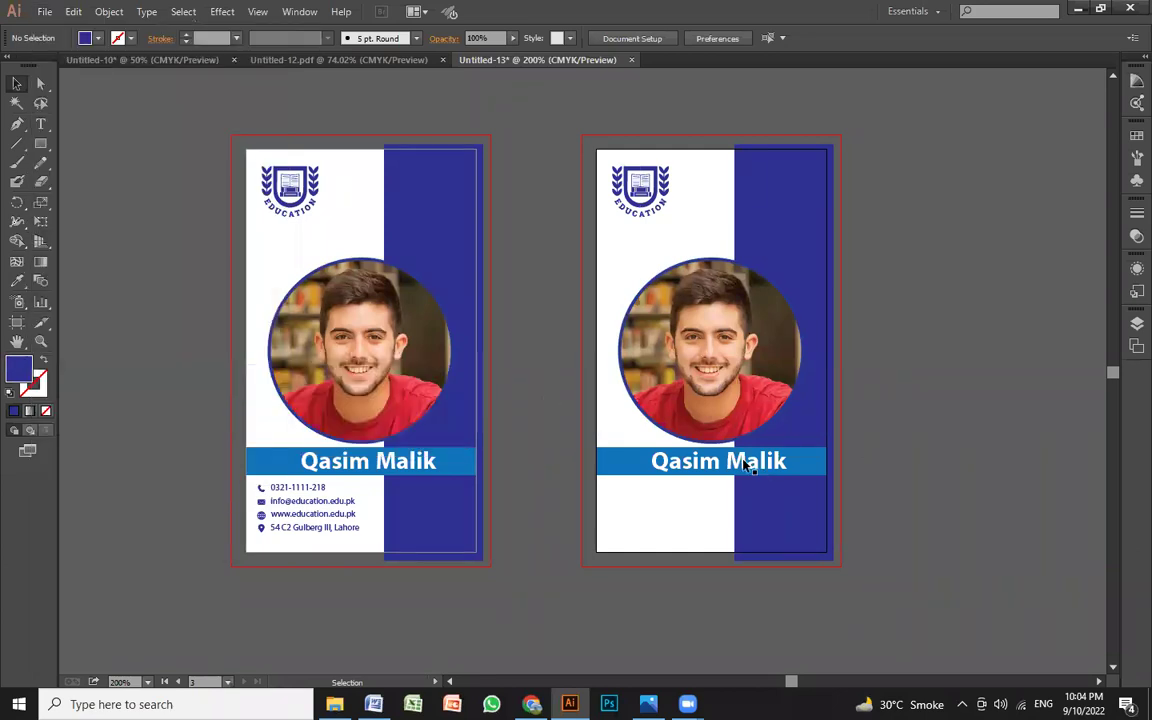
Step: Zoom in on the copied card, zoom out to review all cards, then switch to Word
{"action": "left_click_drag", "start_coordinate": [541, 268], "coordinate": [913, 578]}
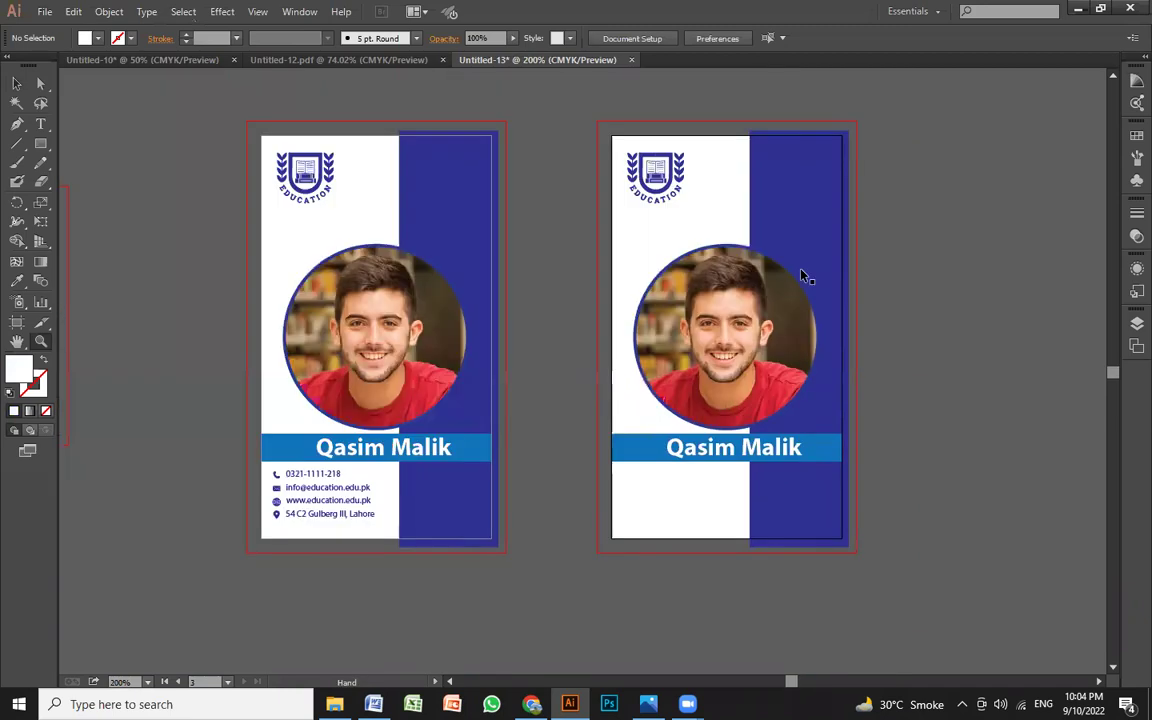
{"action": "key", "text": "v"}
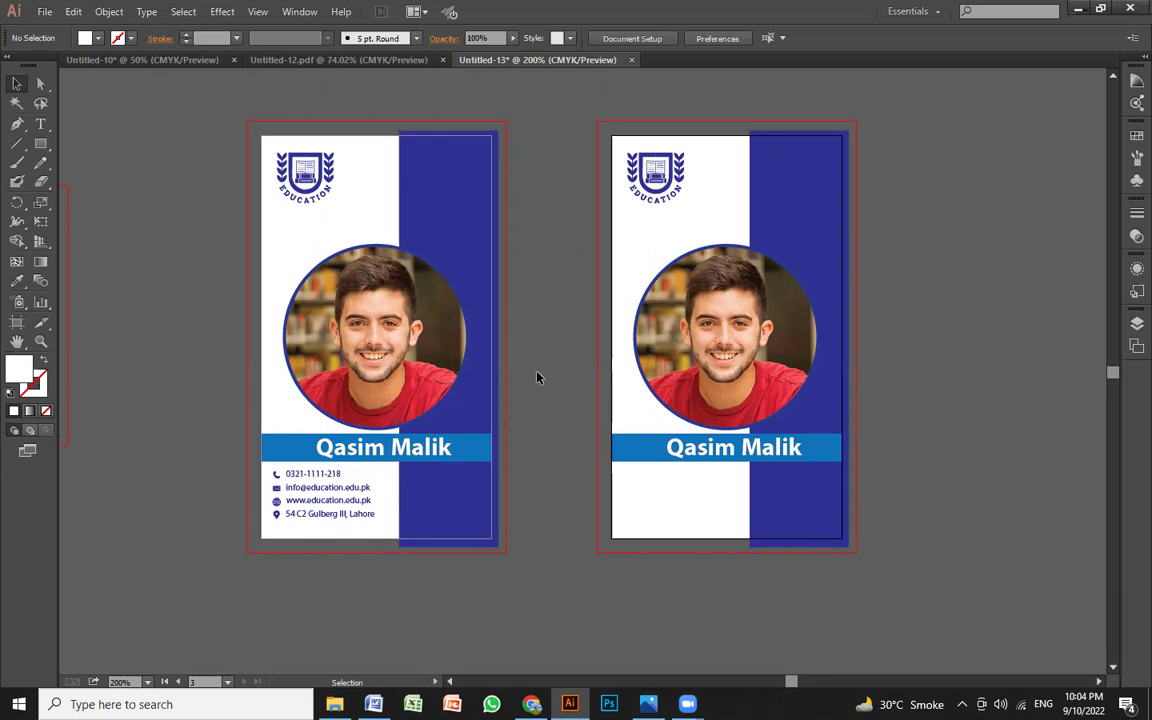
{"action": "key", "text": "z"}
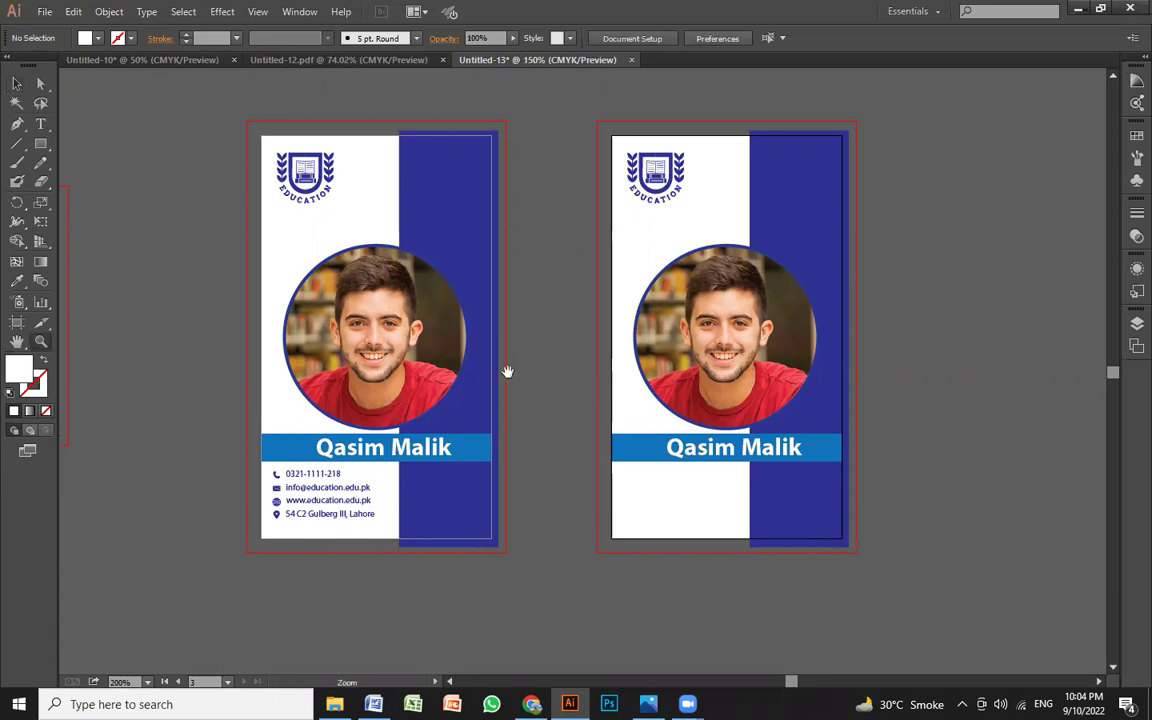
{"action": "left_click", "coordinate": [590, 340], "text": "alt"}
{"action": "left_click", "coordinate": [405, 396]}
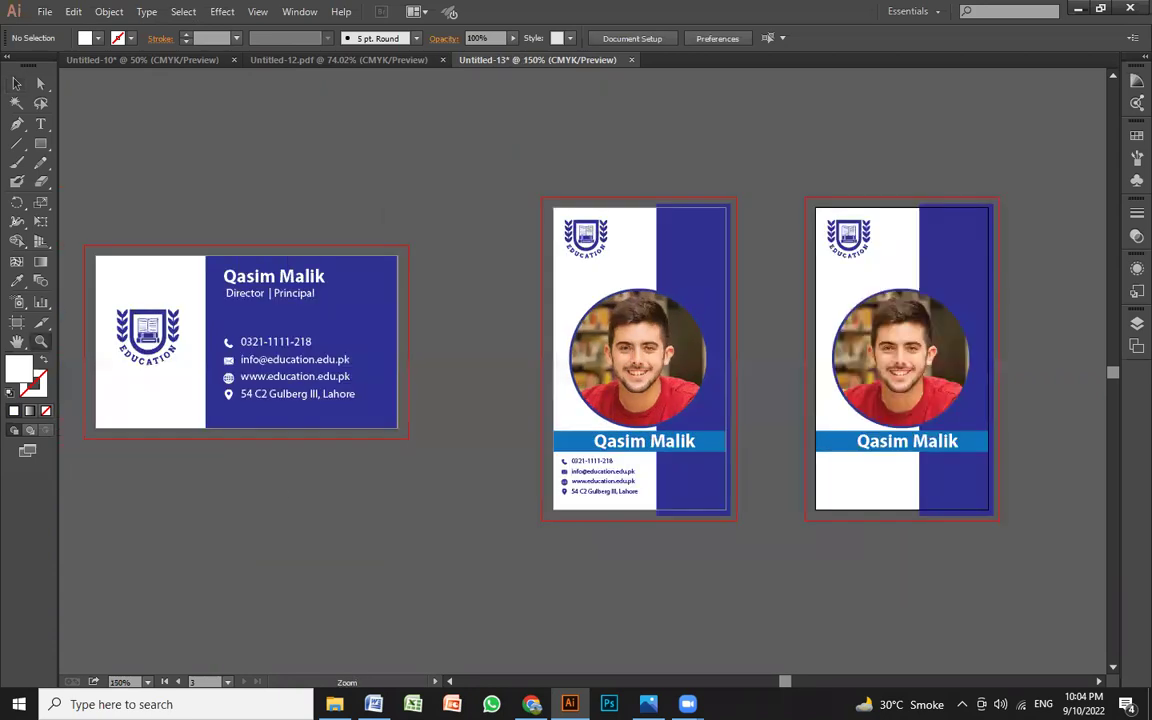
{"action": "key", "text": "alt+Tab"}
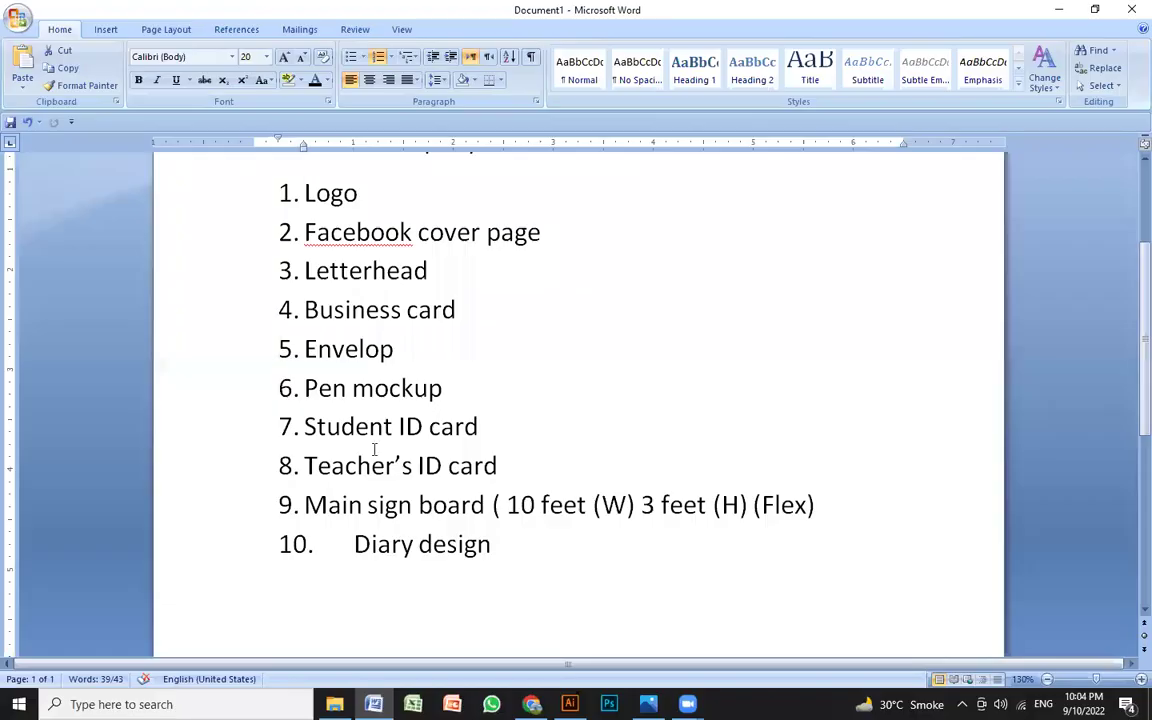
Step: Blank out the width figure on item 9's main sign board line, then return to Illustrator
{"action": "left_click", "coordinate": [306, 507]}
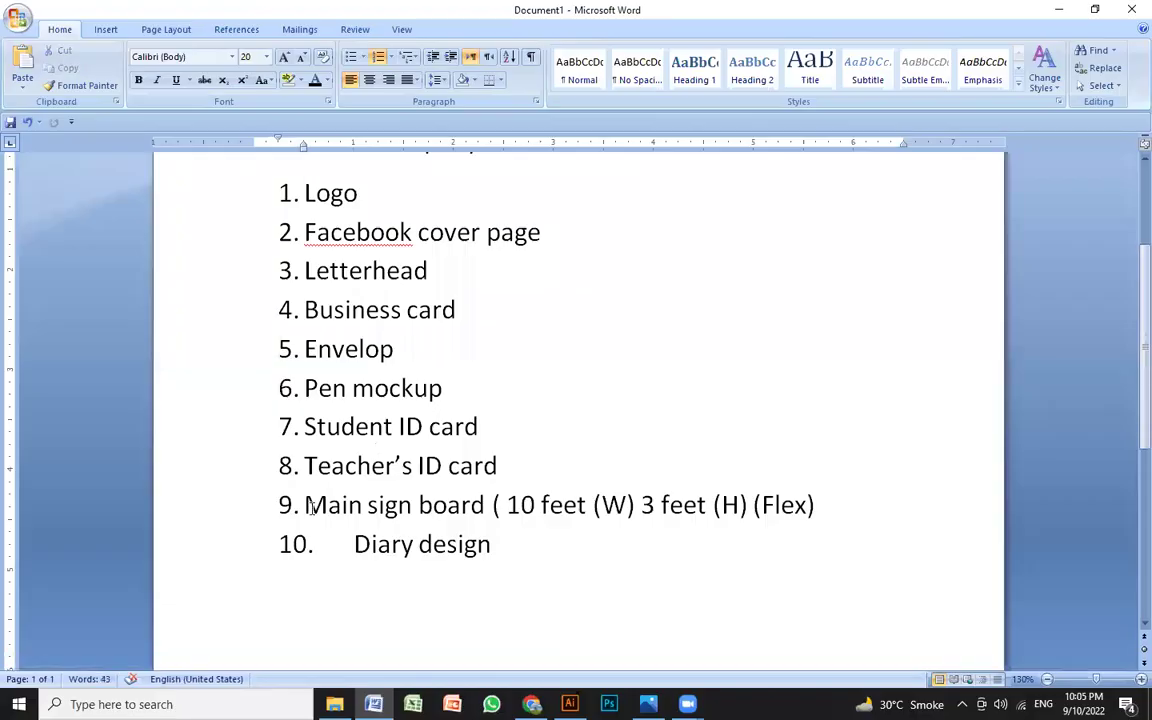
{"action": "left_click", "coordinate": [824, 514], "text": "shift"}
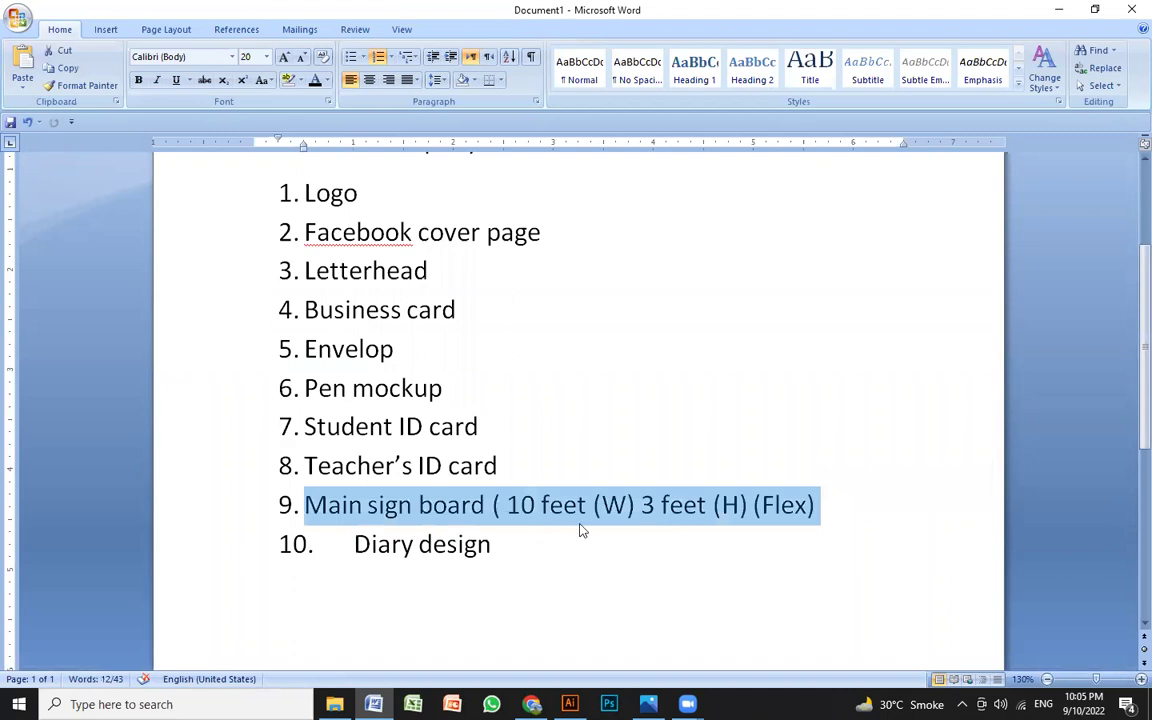
{"action": "left_click", "coordinate": [530, 510]}
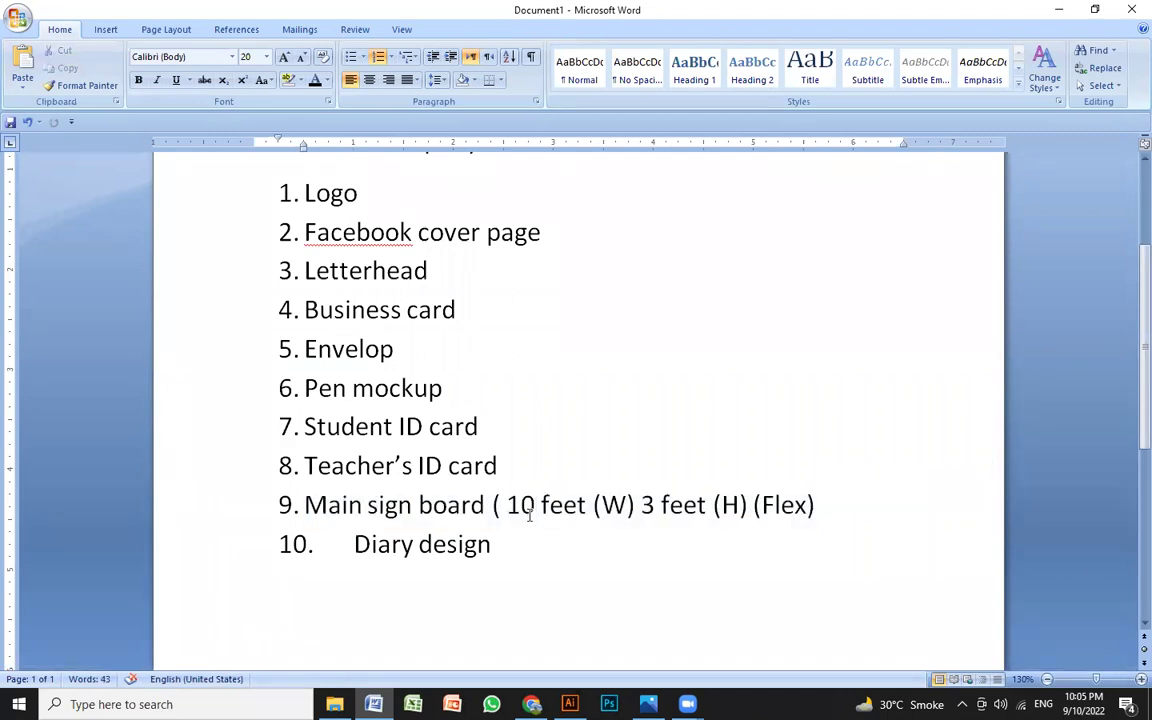
{"action": "key", "text": "BackSpace"}
{"action": "key", "text": "BackSpace"}
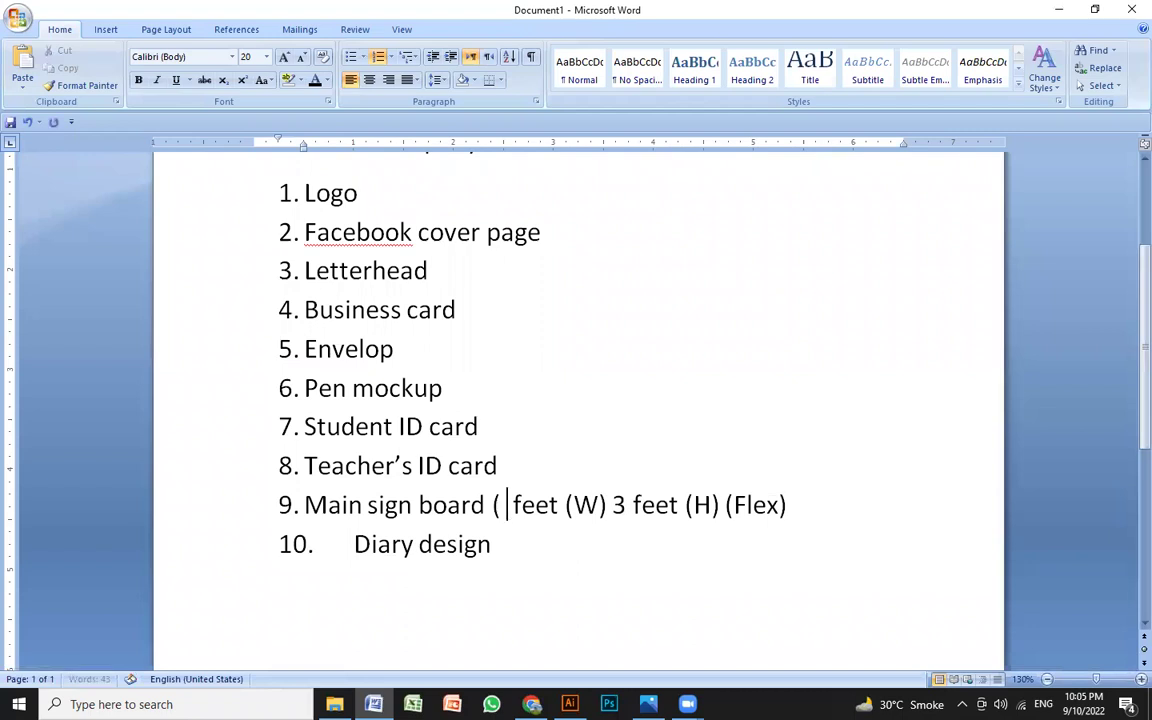
{"action": "type", "text": "120 in ches"}
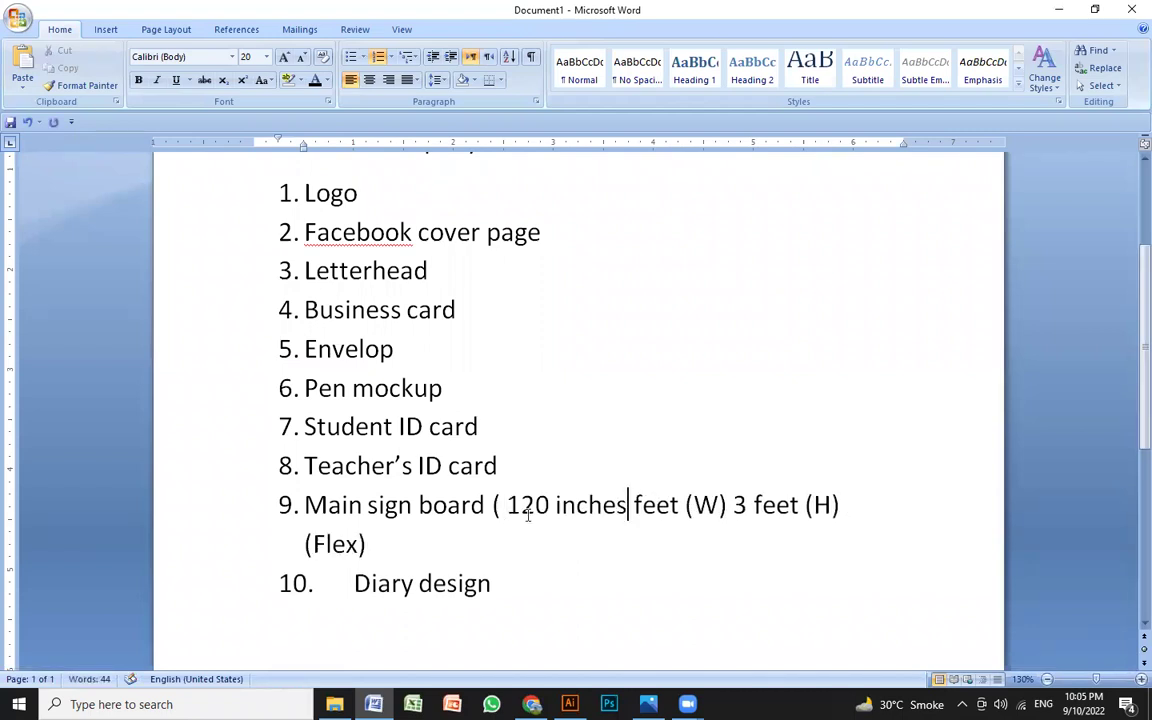
{"action": "key", "text": "ctrl+BackSpace"}
{"action": "key", "text": "ctrl+BackSpace"}
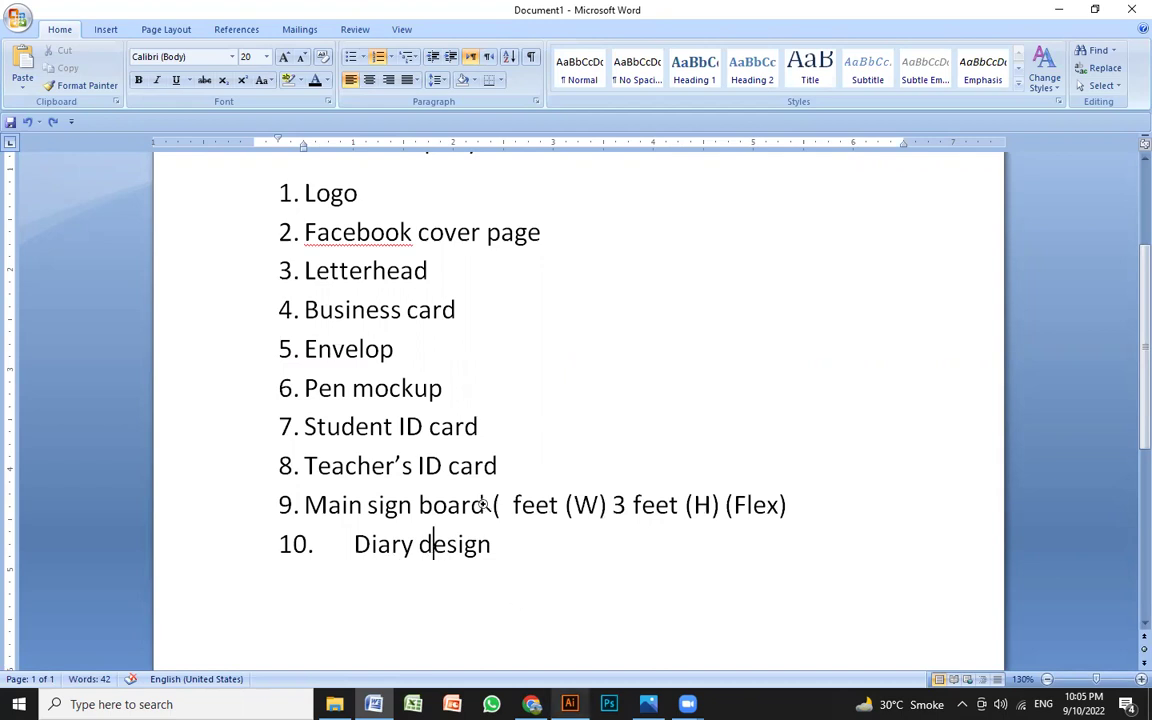
{"action": "key", "text": "alt+Tab"}
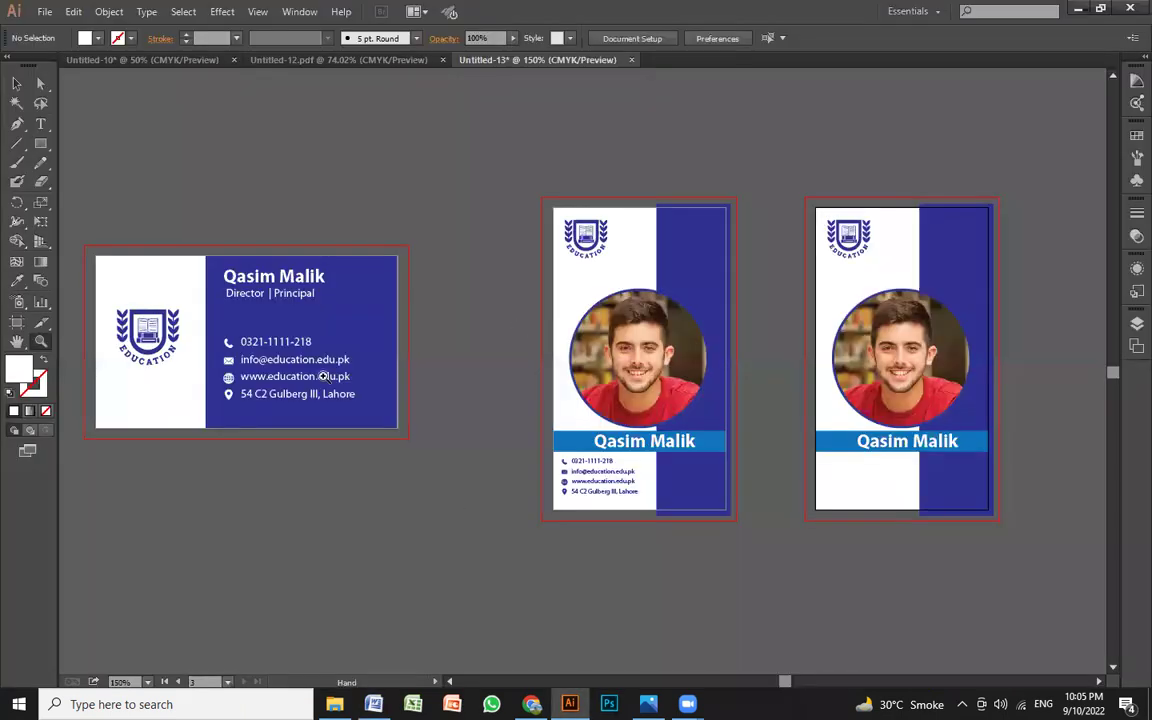
Step: Draw a new blank portrait artboard below the business card
{"action": "scroll", "coordinate": [292, 338], "scroll_direction": "down", "scroll_amount": 3}
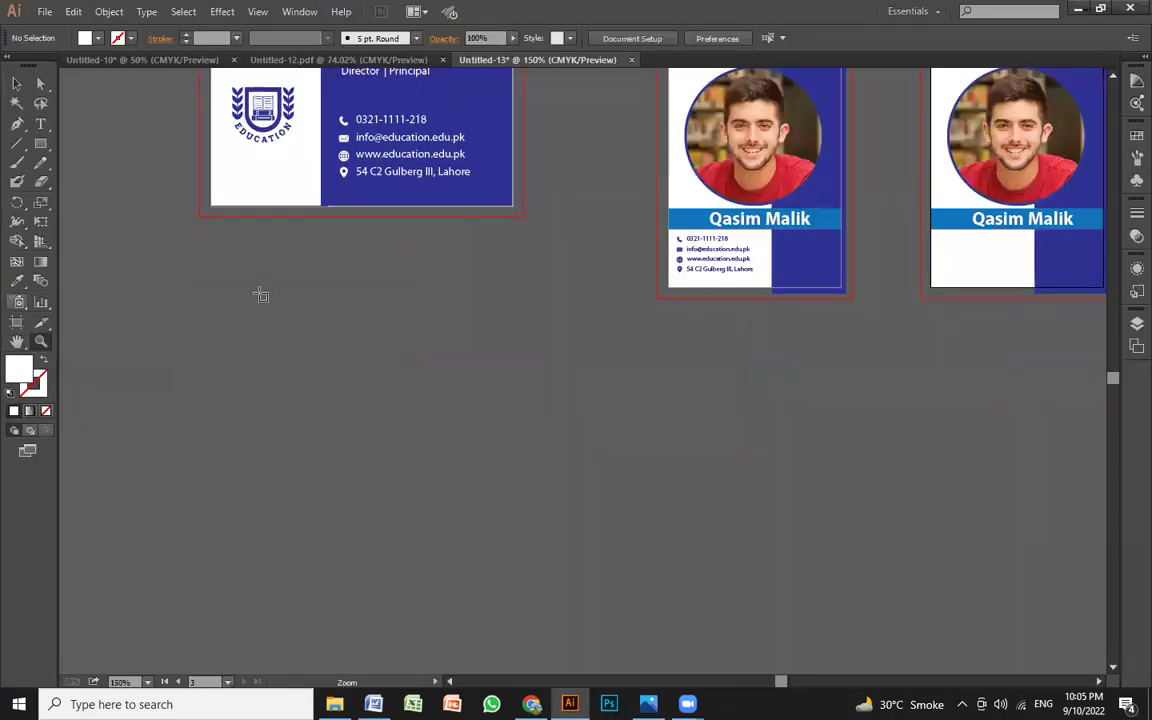
{"action": "key", "text": "shift+o"}
{"action": "left_click_drag", "start_coordinate": [259, 294], "coordinate": [536, 622]}
Step: Zoom in on the new artboard and draw a horizontal line across its top
{"action": "key", "text": "z"}
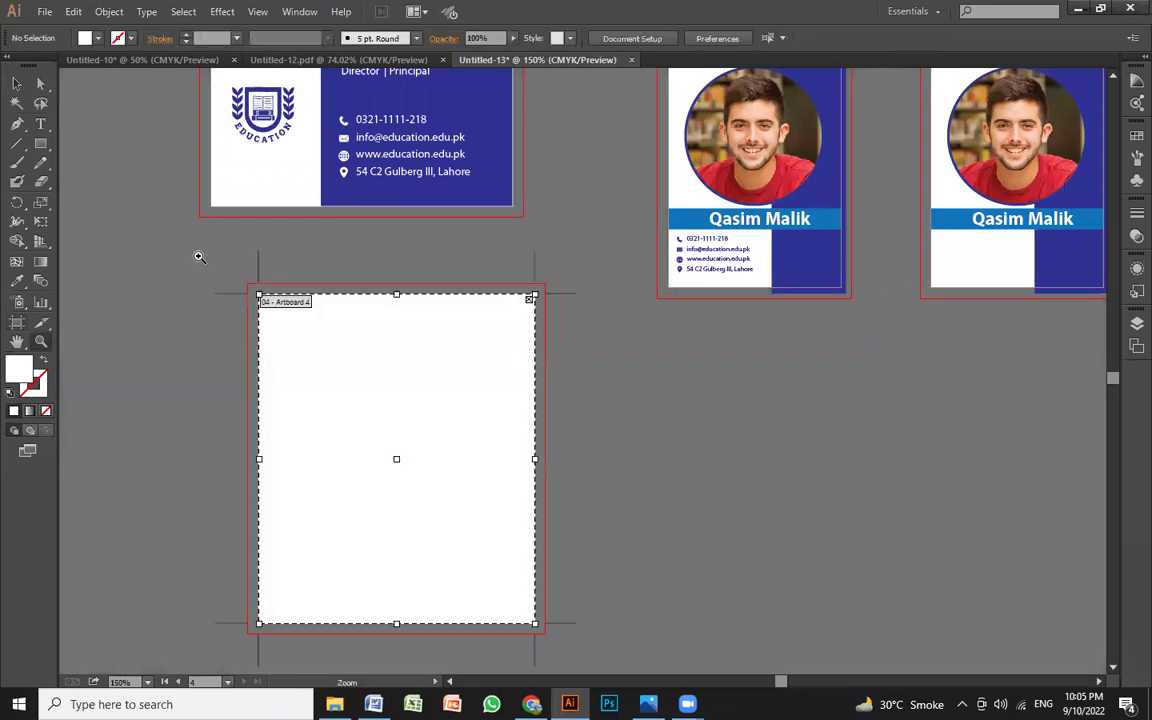
{"action": "left_click_drag", "start_coordinate": [599, 591], "coordinate": [434, 395]}
{"action": "key", "text": "space"}
{"action": "left_click_drag", "start_coordinate": [482, 438], "coordinate": [367, 402]}
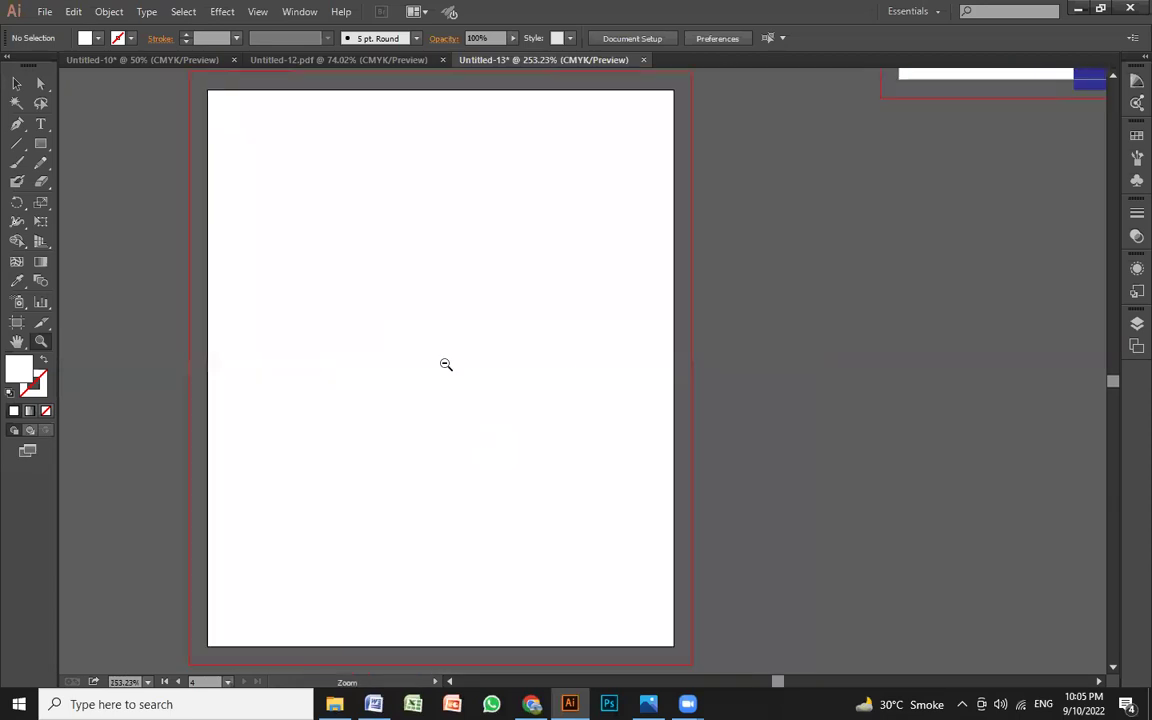
{"action": "left_click", "coordinate": [446, 364], "text": "alt"}
{"action": "left_click", "coordinate": [17, 145]}
{"action": "left_click_drag", "start_coordinate": [343, 227], "coordinate": [678, 227]}
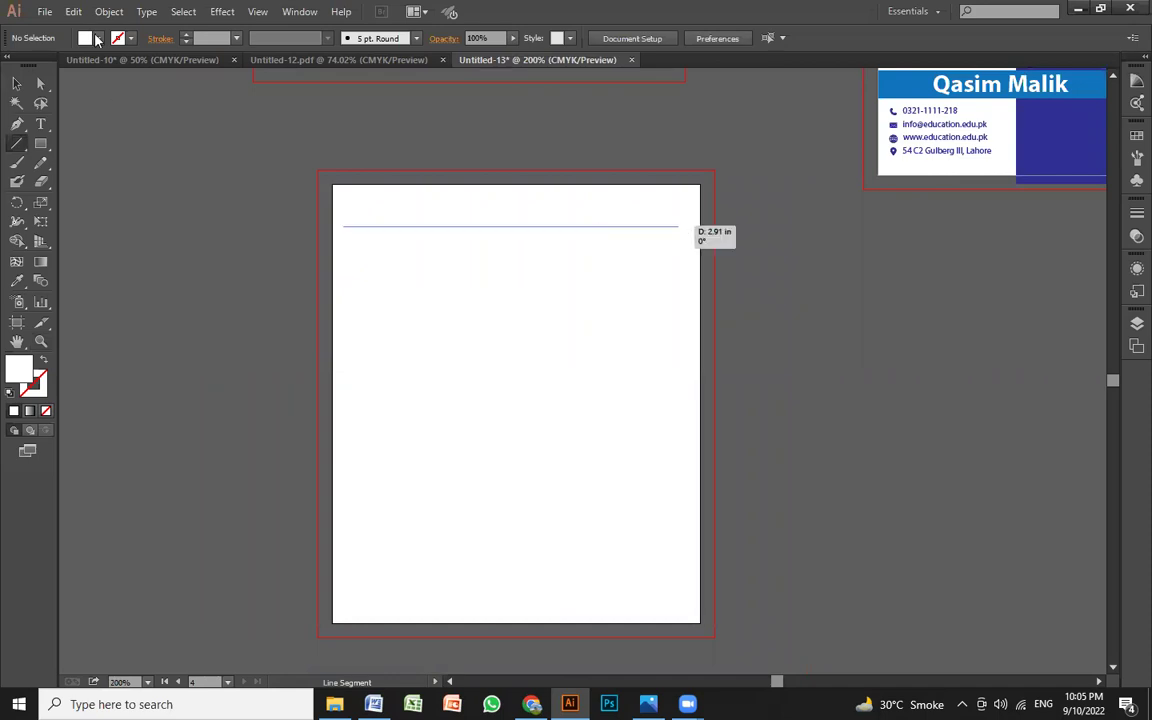
Step: Give the horizontal line a black stroke
{"action": "key", "text": "v"}
{"action": "left_click", "coordinate": [124, 38]}
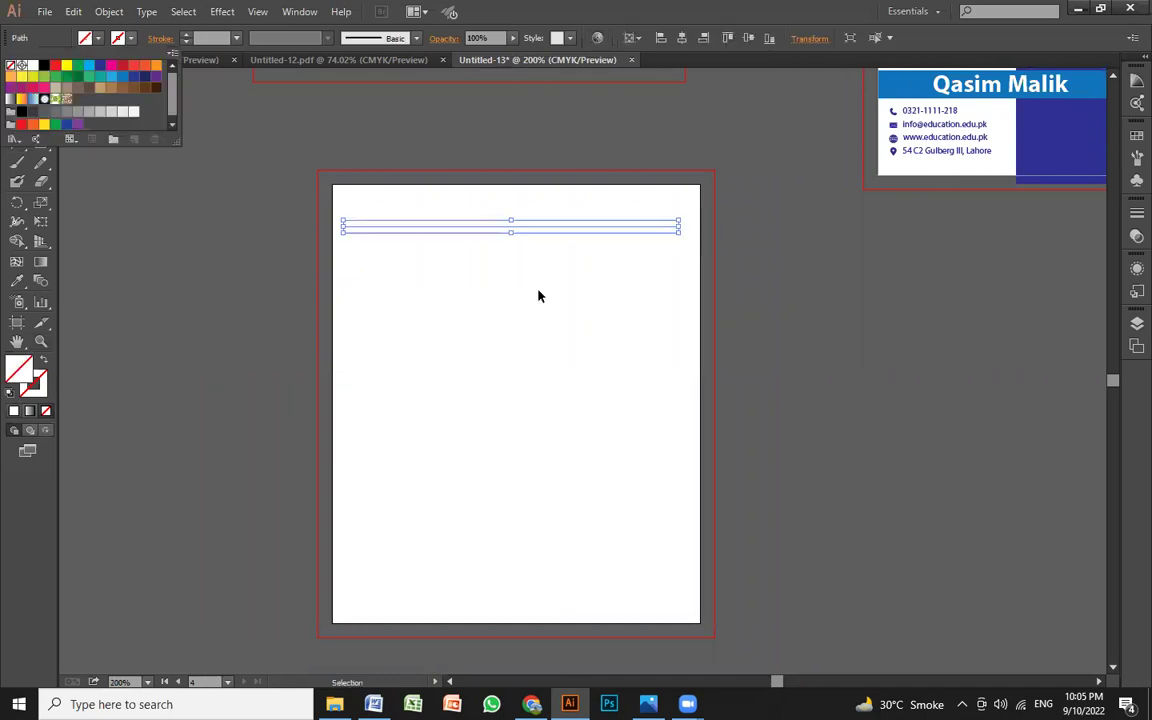
{"action": "left_click", "coordinate": [680, 226]}
Step: Alt-drag a copy of the line down and repeat with Ctrl+D to rule the page
{"action": "left_click_drag", "start_coordinate": [640, 228], "coordinate": [638, 250]}
{"action": "key", "text": "ctrl+d"}
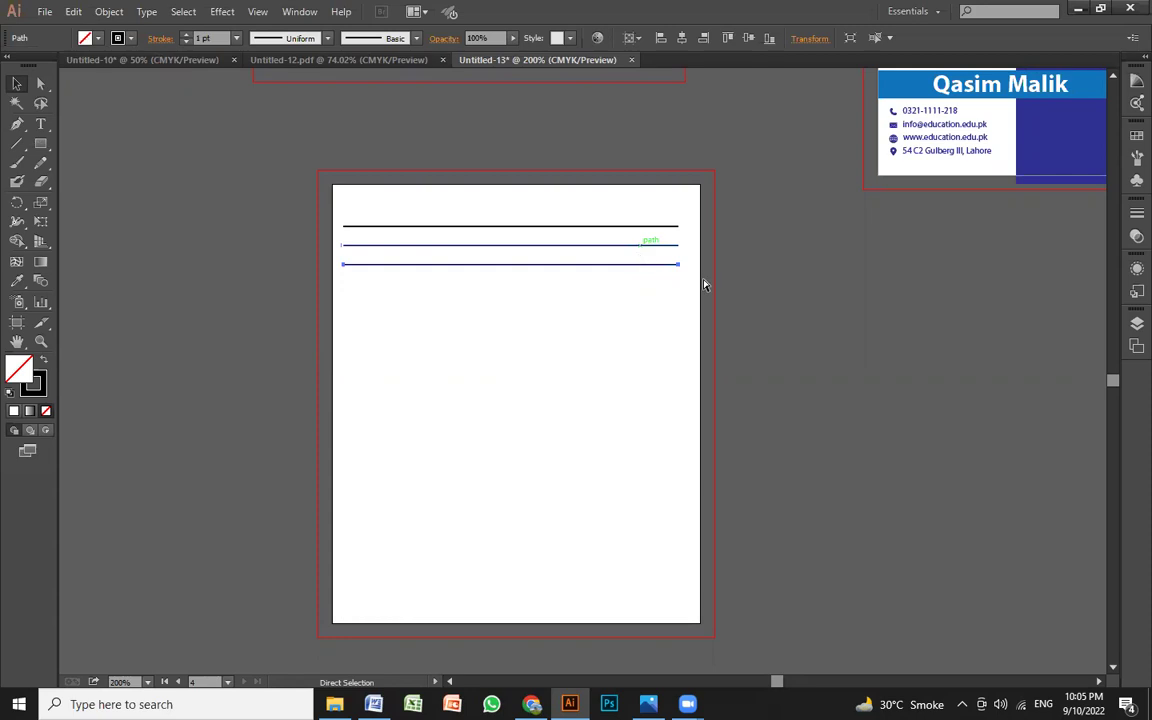
{"action": "key", "text": "ctrl+d"}
{"action": "key", "text": "ctrl+d"}
{"action": "key", "text": "ctrl+d"}
{"action": "key", "text": "ctrl+d"}
{"action": "key", "text": "ctrl+d"}
{"action": "key", "text": "ctrl+d"}
{"action": "key", "text": "ctrl+d"}
{"action": "key", "text": "ctrl+d"}
{"action": "key", "text": "ctrl+d"}
{"action": "key", "text": "ctrl+d"}
{"action": "key", "text": "ctrl+d"}
{"action": "key", "text": "ctrl+d"}
{"action": "key", "text": "ctrl+d"}
{"action": "key", "text": "ctrl+d"}
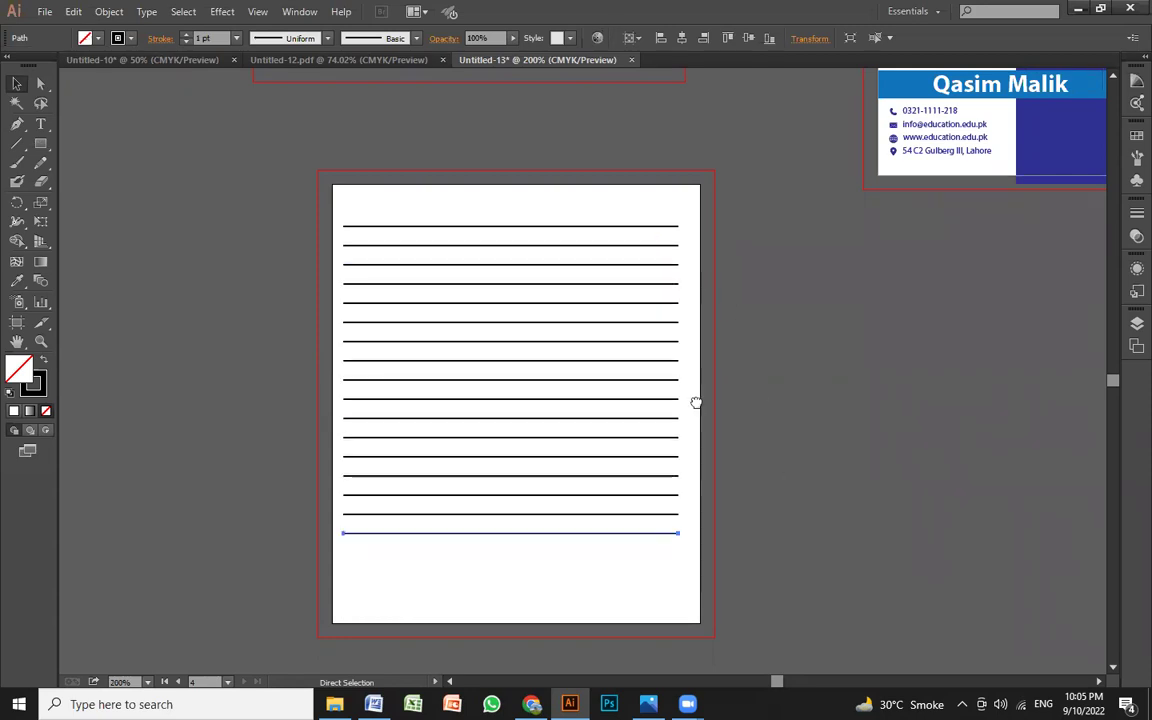
{"action": "key", "text": "ctrl+d"}
{"action": "key", "text": "ctrl+d"}
{"action": "key", "text": "ctrl+d"}
{"action": "left_click_drag", "start_coordinate": [695, 402], "coordinate": [614, 281]}
{"action": "left_click", "coordinate": [363, 496]}
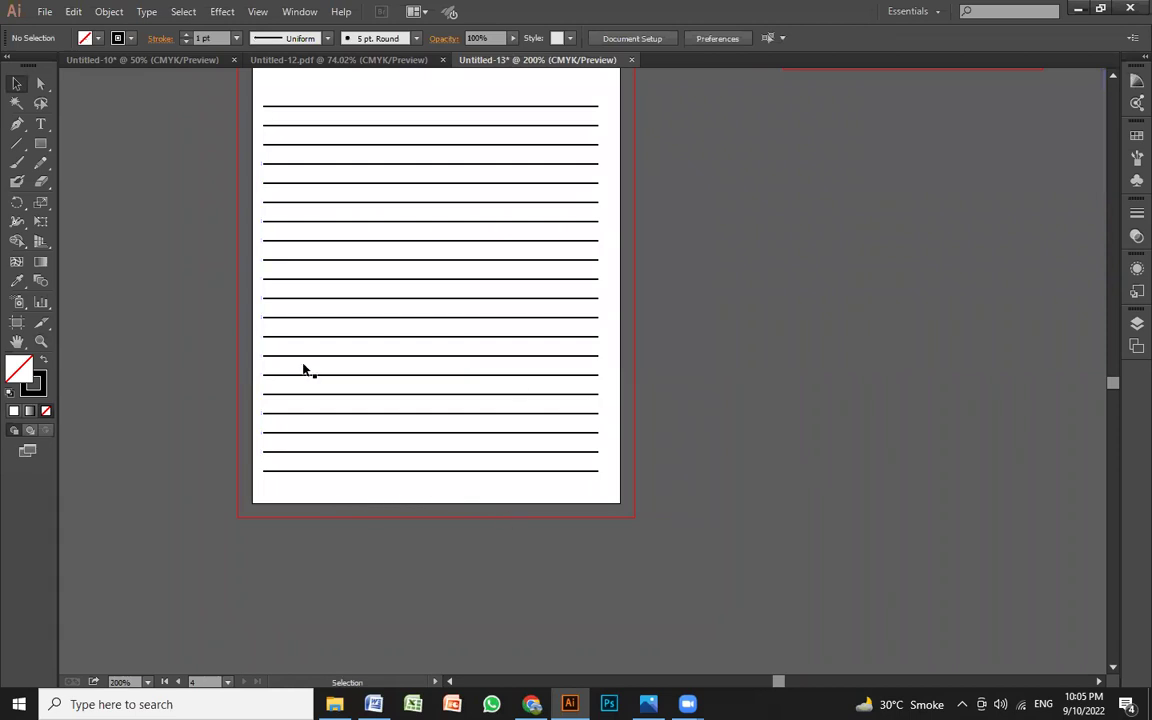
{"action": "scroll", "coordinate": [250, 190], "scroll_direction": "up", "scroll_amount": 3}
{"action": "left_click_drag", "start_coordinate": [677, 322], "coordinate": [368, 150]}
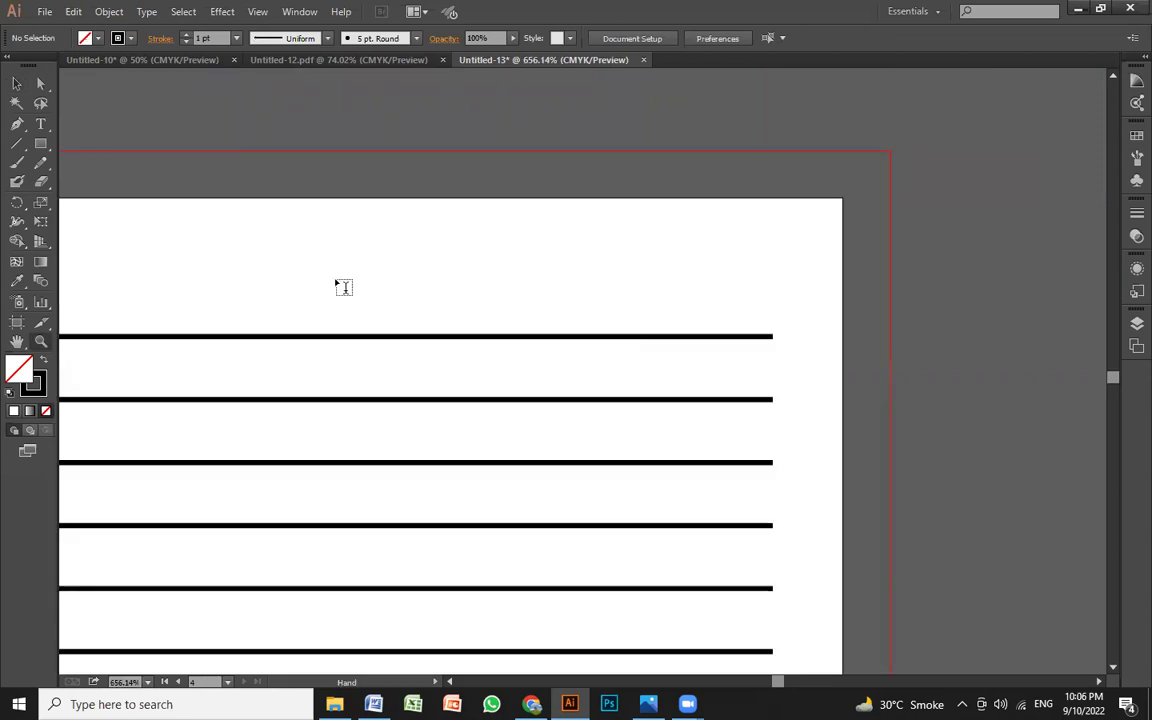
Step: Add a 'Date:' text label at the top right of the ruled page
{"action": "left_click", "coordinate": [312, 262]}
{"action": "type", "text": "Dat"}
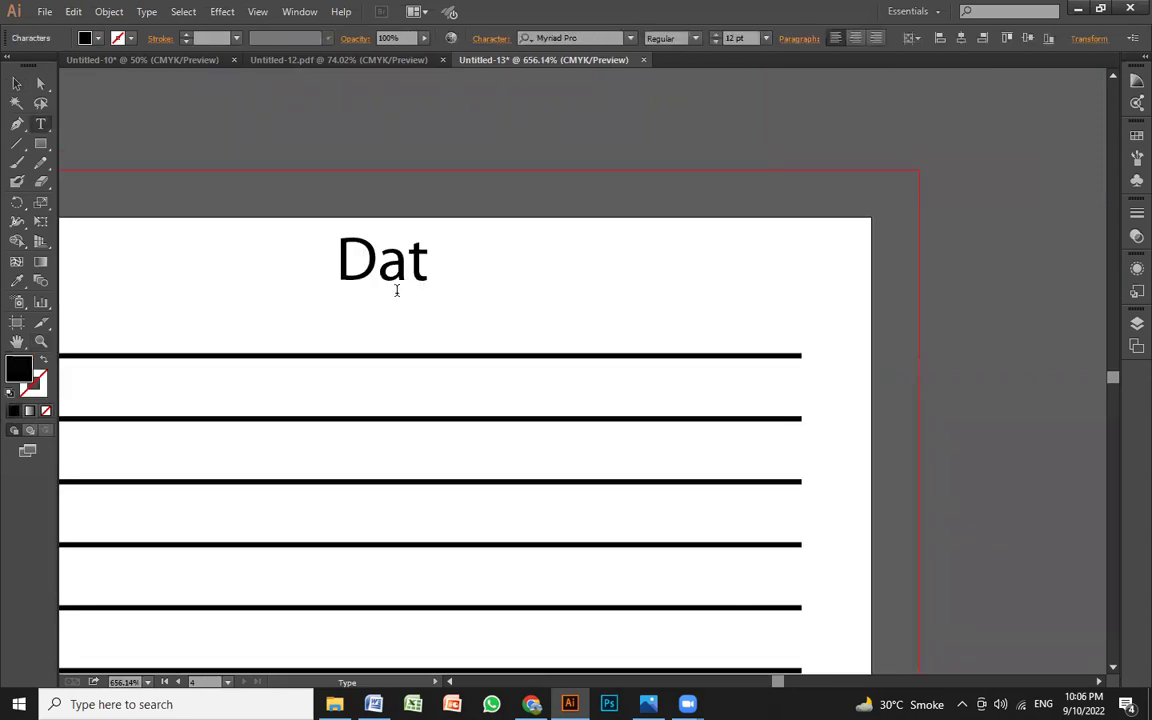
{"action": "type", "text": "e:"}
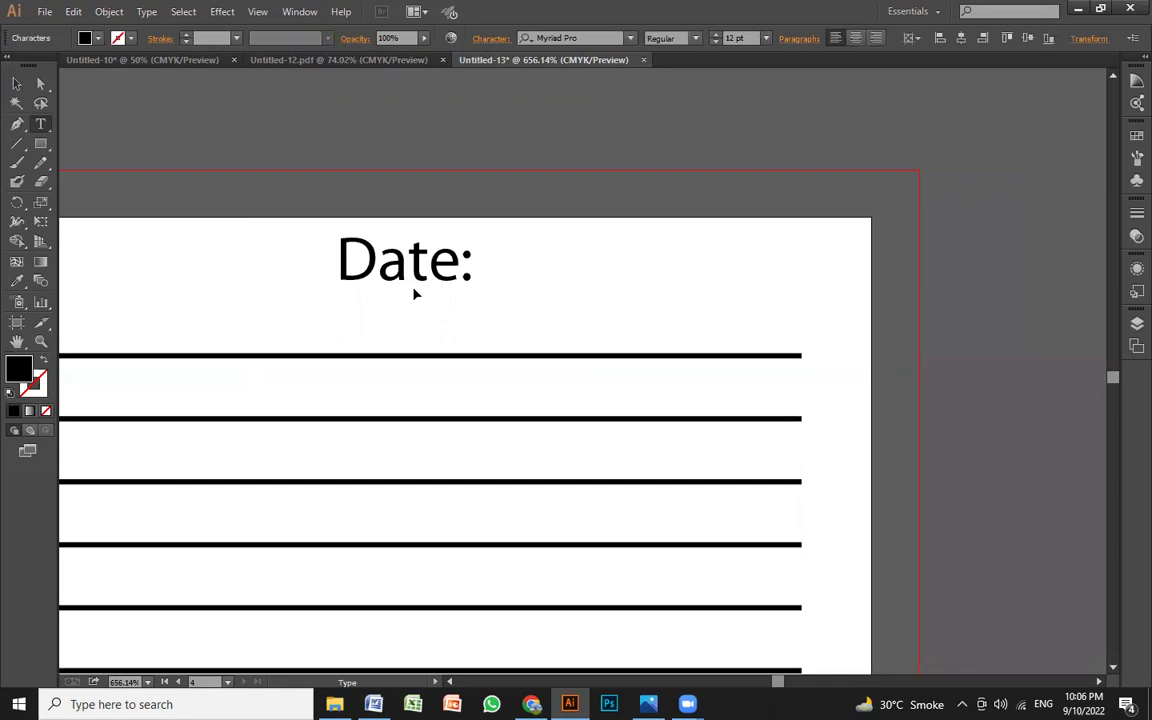
{"action": "key", "text": "Escape"}
{"action": "left_click", "coordinate": [563, 301]}
Step: Draw a short solid black writing line beside 'Date:'
{"action": "left_click", "coordinate": [18, 146]}
{"action": "left_click_drag", "start_coordinate": [486, 305], "coordinate": [837, 322]}
{"action": "key", "text": "v"}
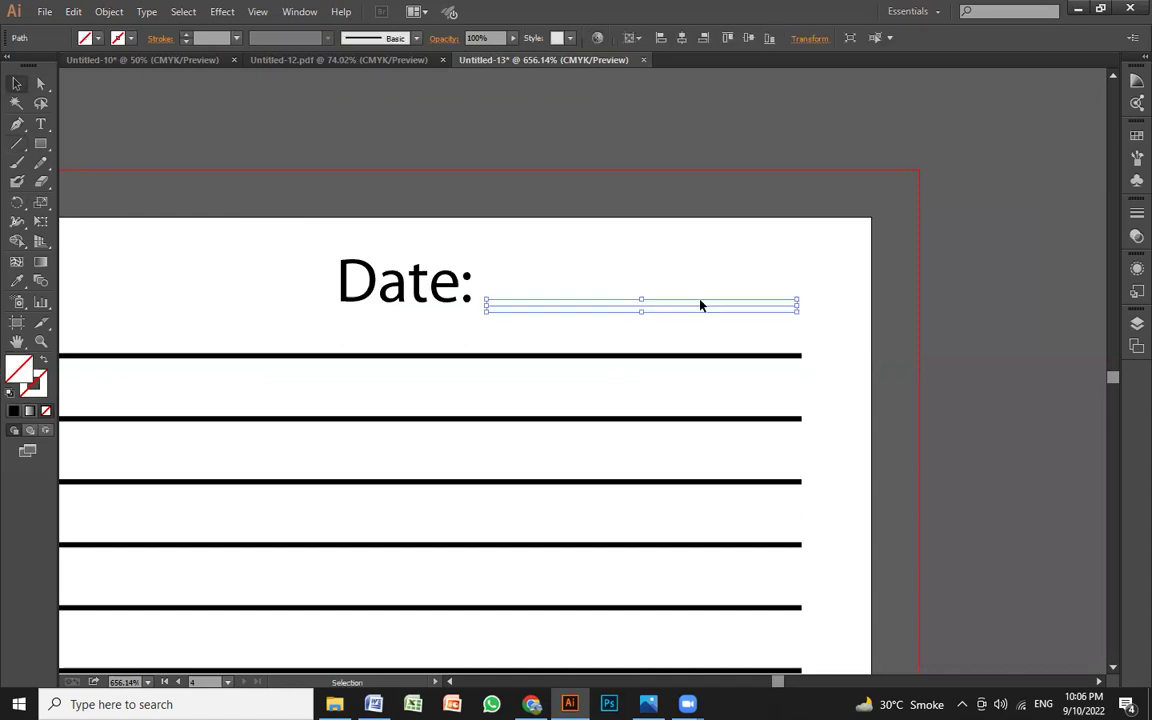
{"action": "left_click", "coordinate": [429, 229]}
{"action": "key", "text": "ctrl+z"}
{"action": "left_click", "coordinate": [97, 38]}
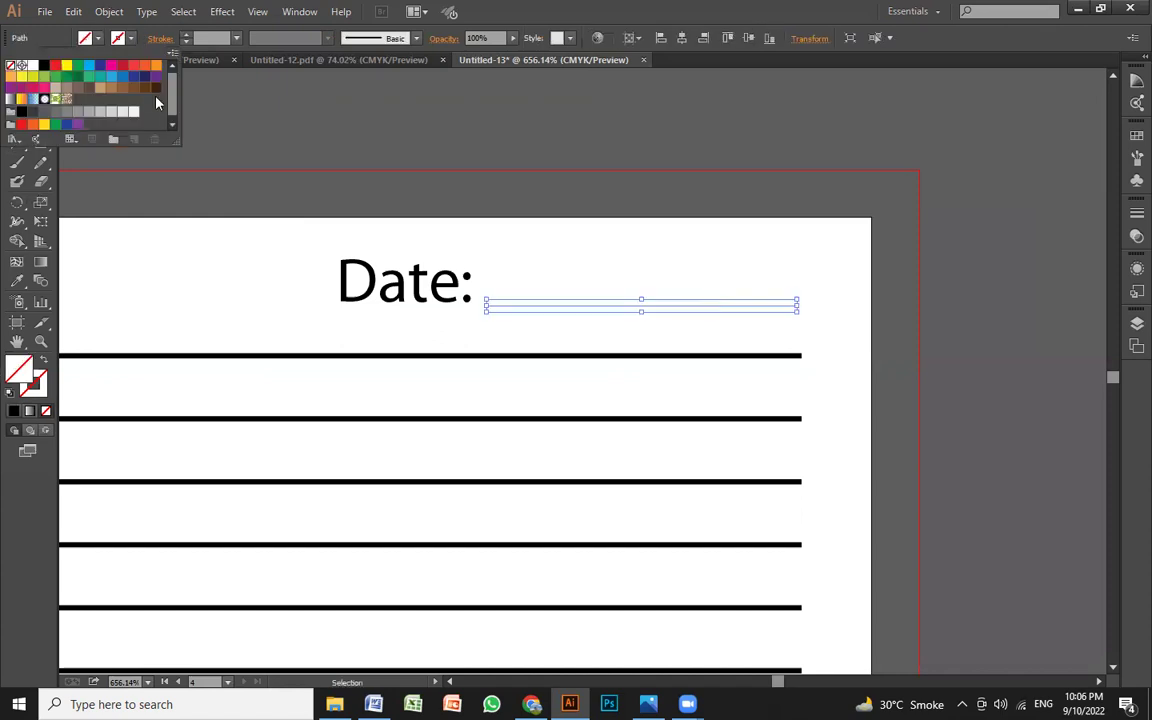
{"action": "left_click", "coordinate": [722, 249]}
{"action": "left_click", "coordinate": [599, 322], "text": "alt"}
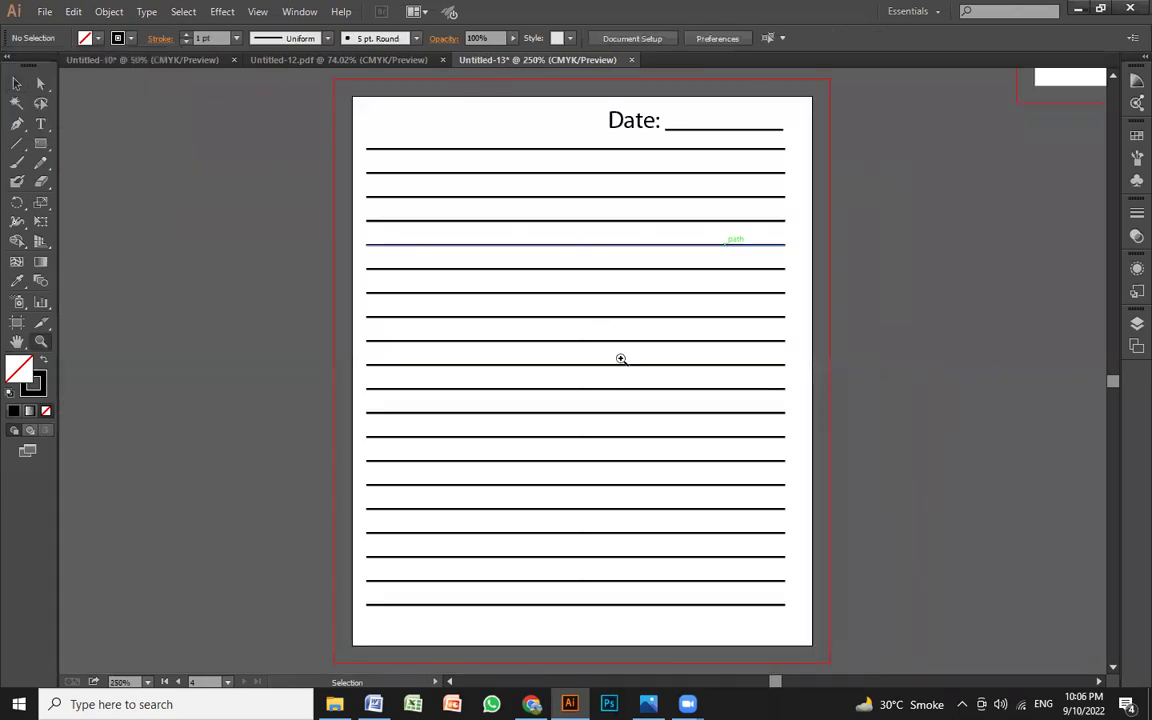
{"action": "left_click", "coordinate": [612, 366], "text": "alt"}
{"action": "left_click", "coordinate": [579, 374], "text": "alt"}
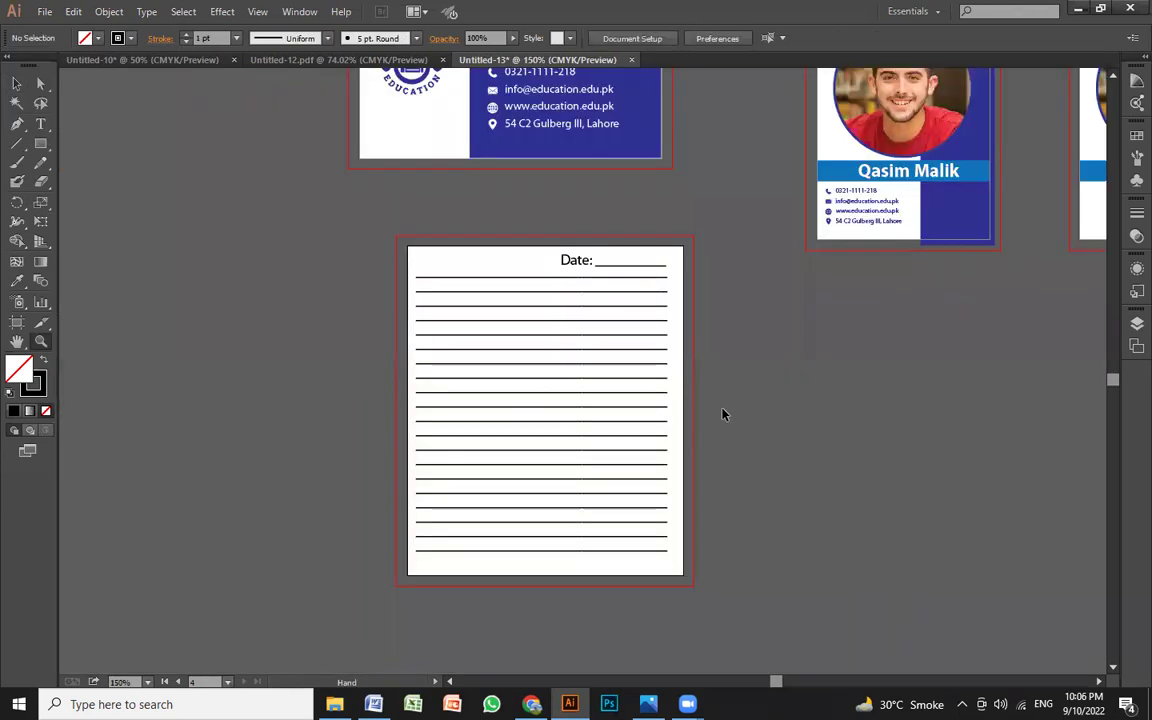
Step: Frame the business card, both ID cards and the diary page, then open Check Spelling
{"action": "left_click_drag", "start_coordinate": [650, 366], "coordinate": [581, 381]}
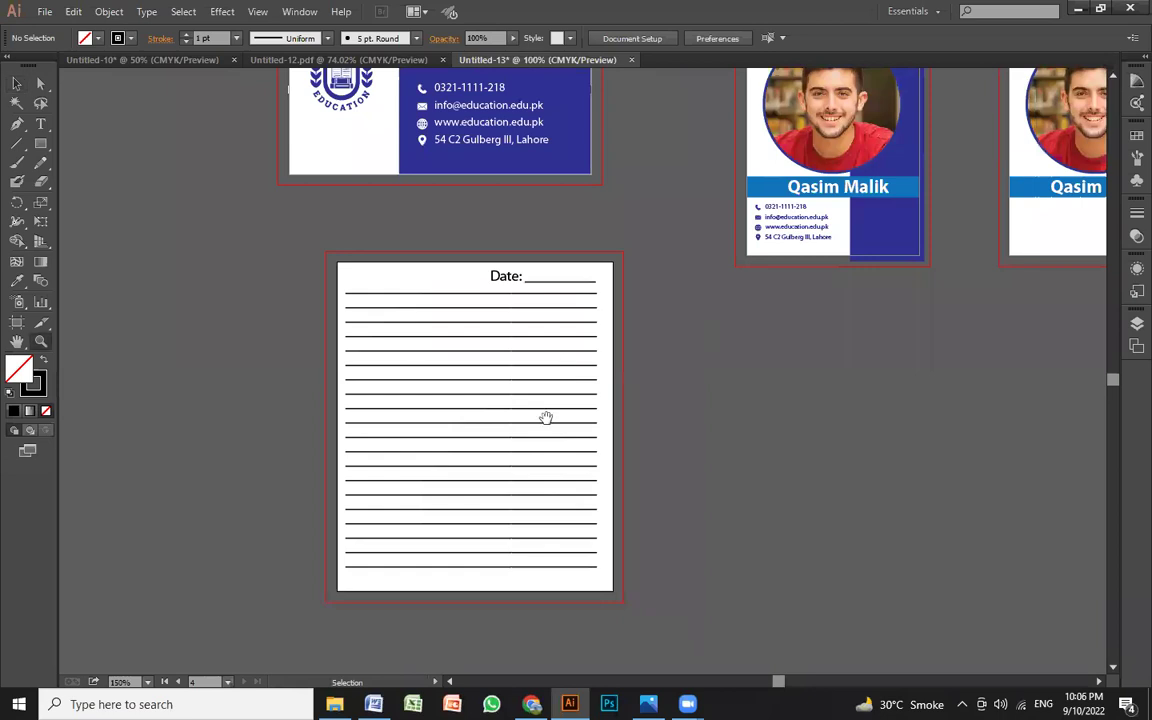
{"action": "left_click", "coordinate": [580, 408], "text": "alt"}
{"action": "left_click", "coordinate": [620, 398], "text": "alt"}
{"action": "left_click_drag", "start_coordinate": [241, 249], "coordinate": [878, 627]}
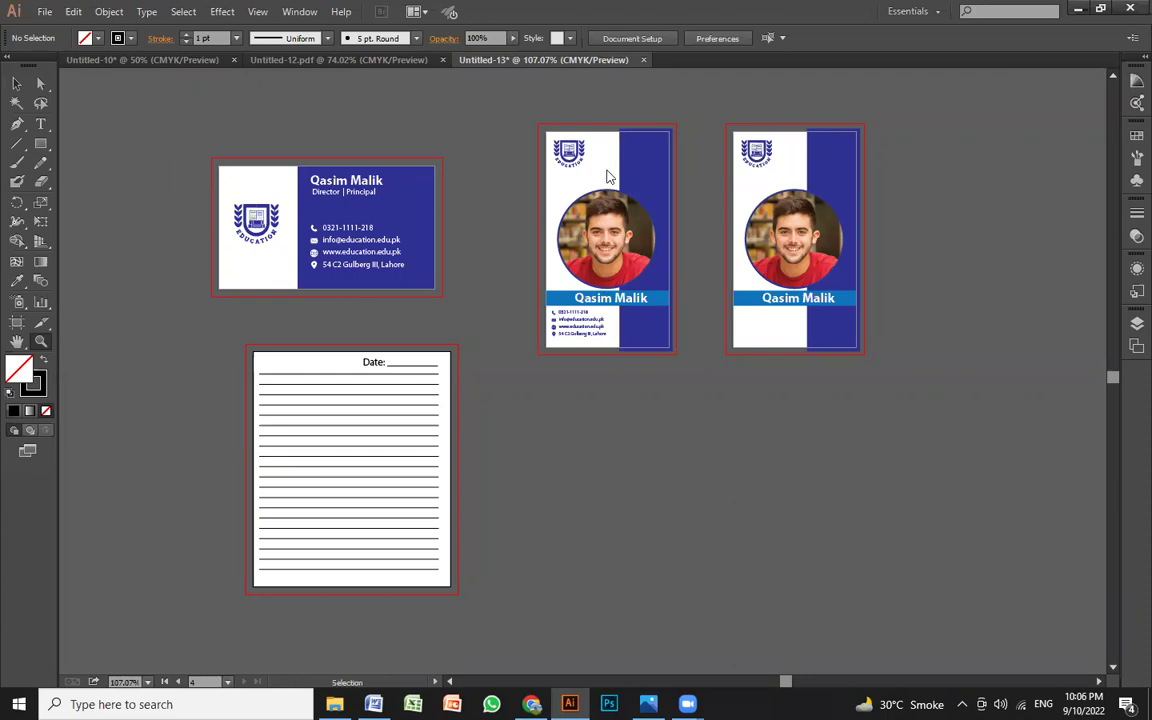
{"action": "key", "text": "ctrl+i"}
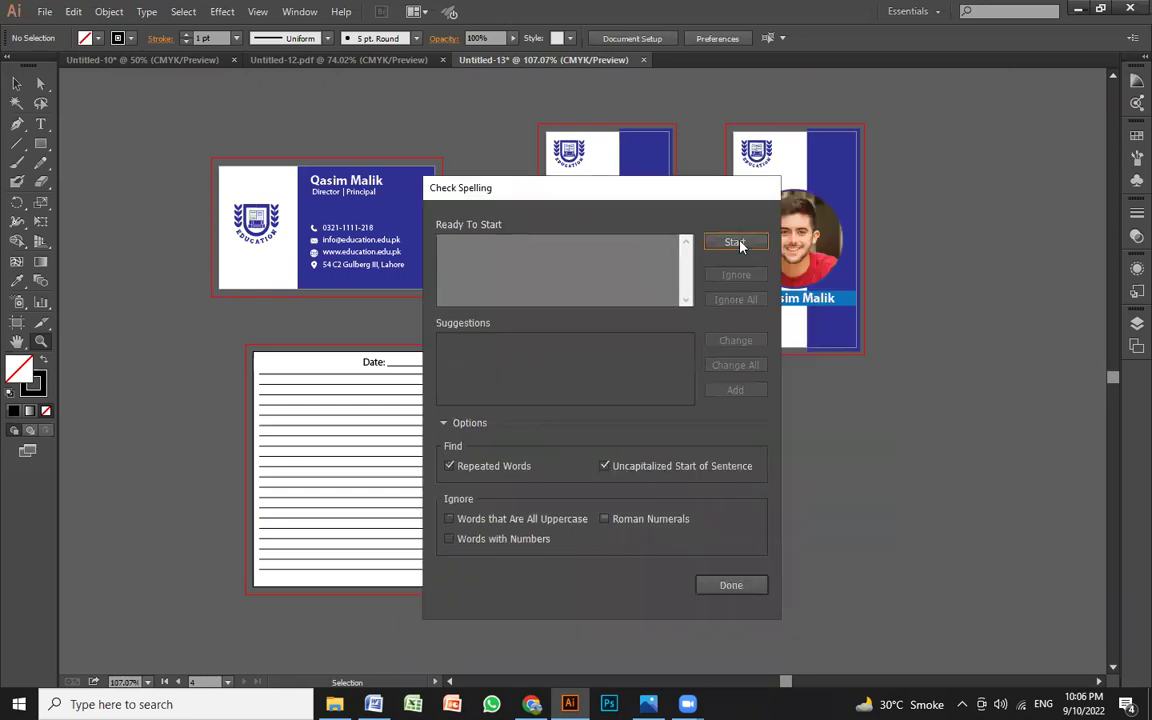
Step: Run the spelling check, ignore the two flagged words, and close the window
{"action": "left_click", "coordinate": [737, 243]}
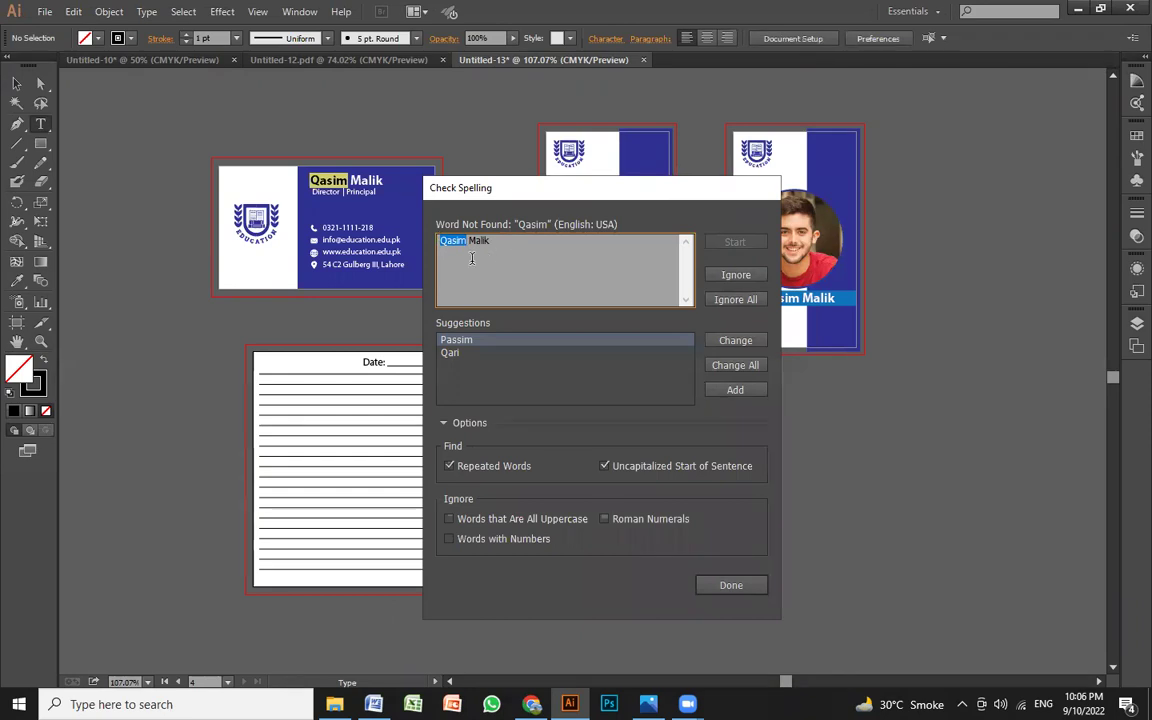
{"action": "left_click", "coordinate": [737, 281]}
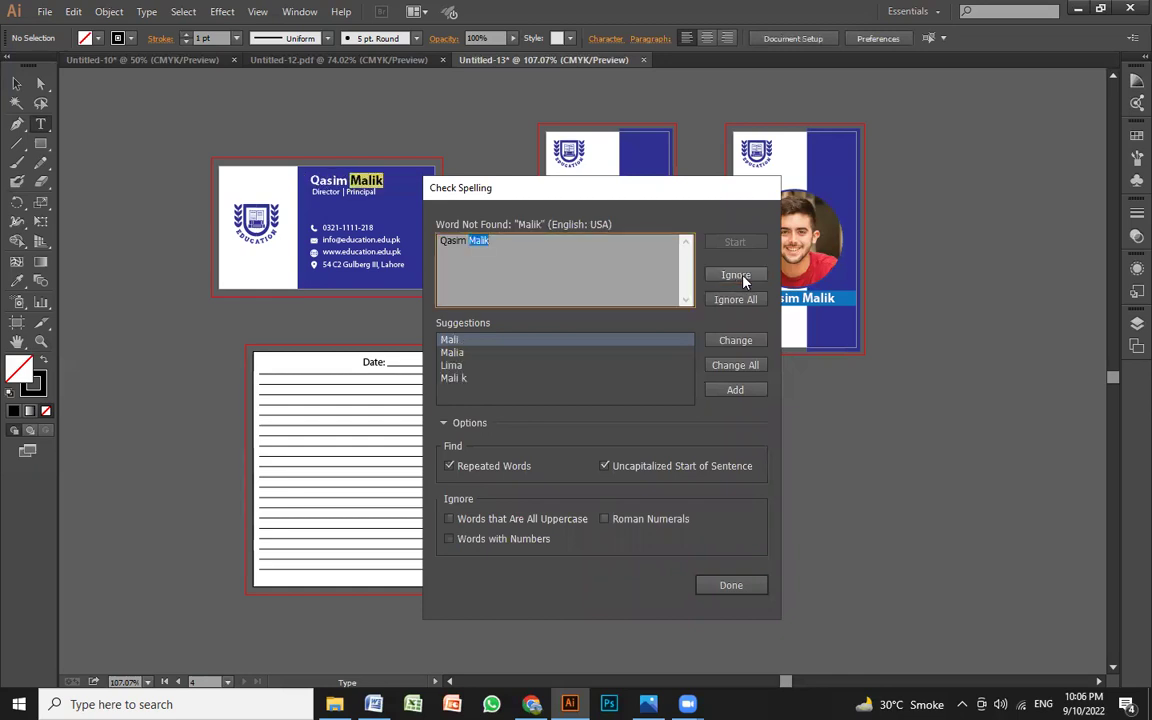
{"action": "left_click", "coordinate": [738, 275]}
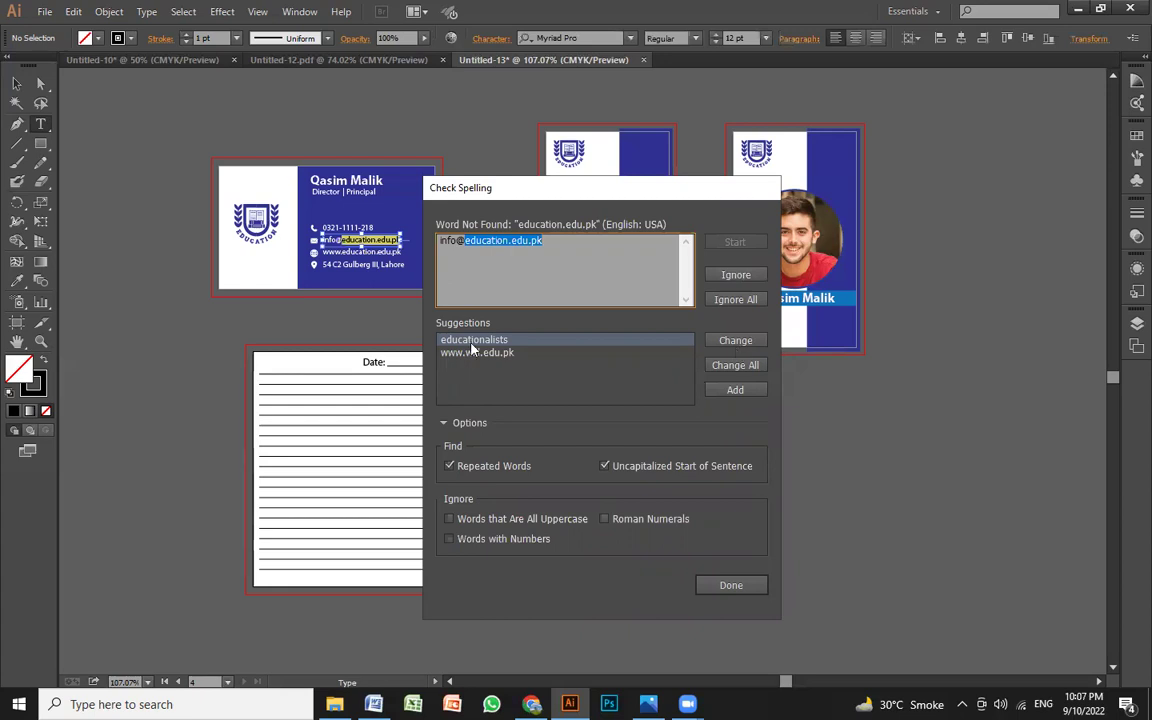
{"action": "left_click", "coordinate": [733, 586]}
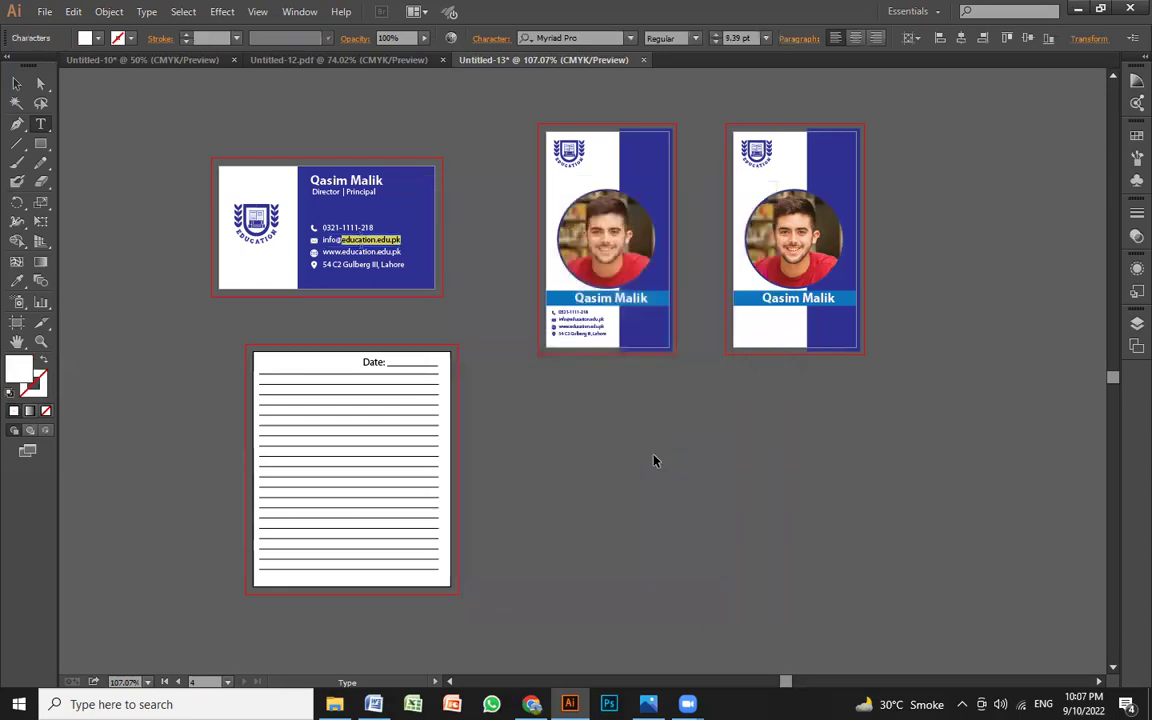
{"action": "key", "text": "Escape"}
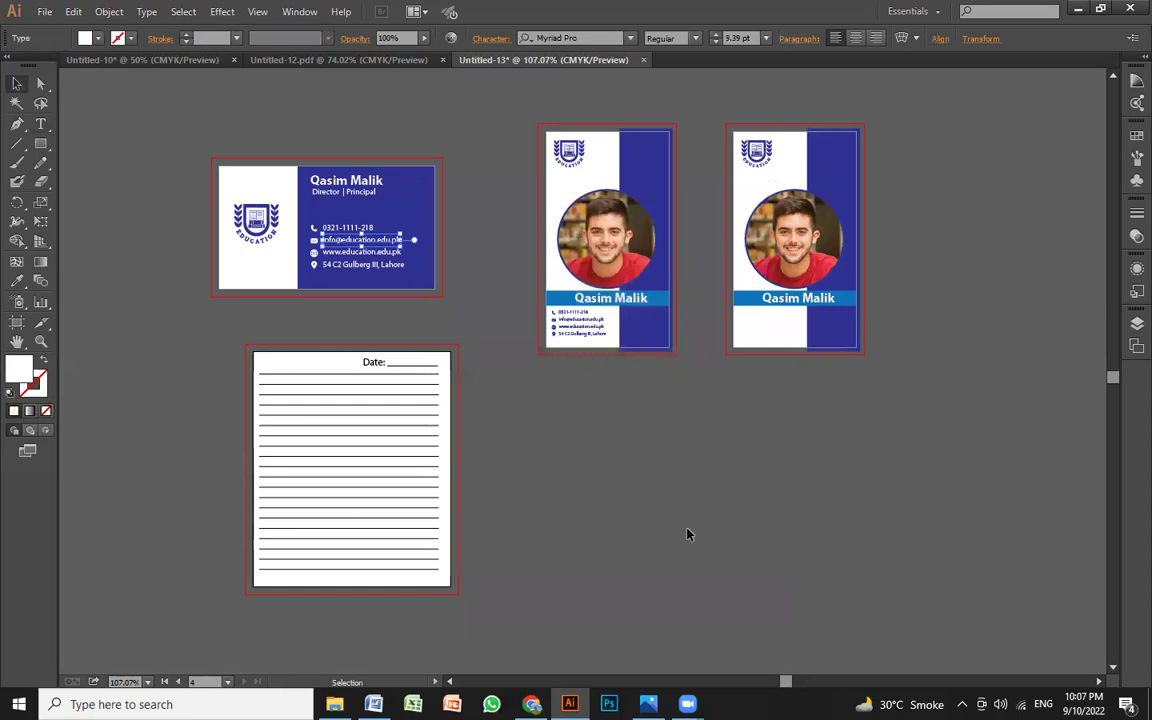